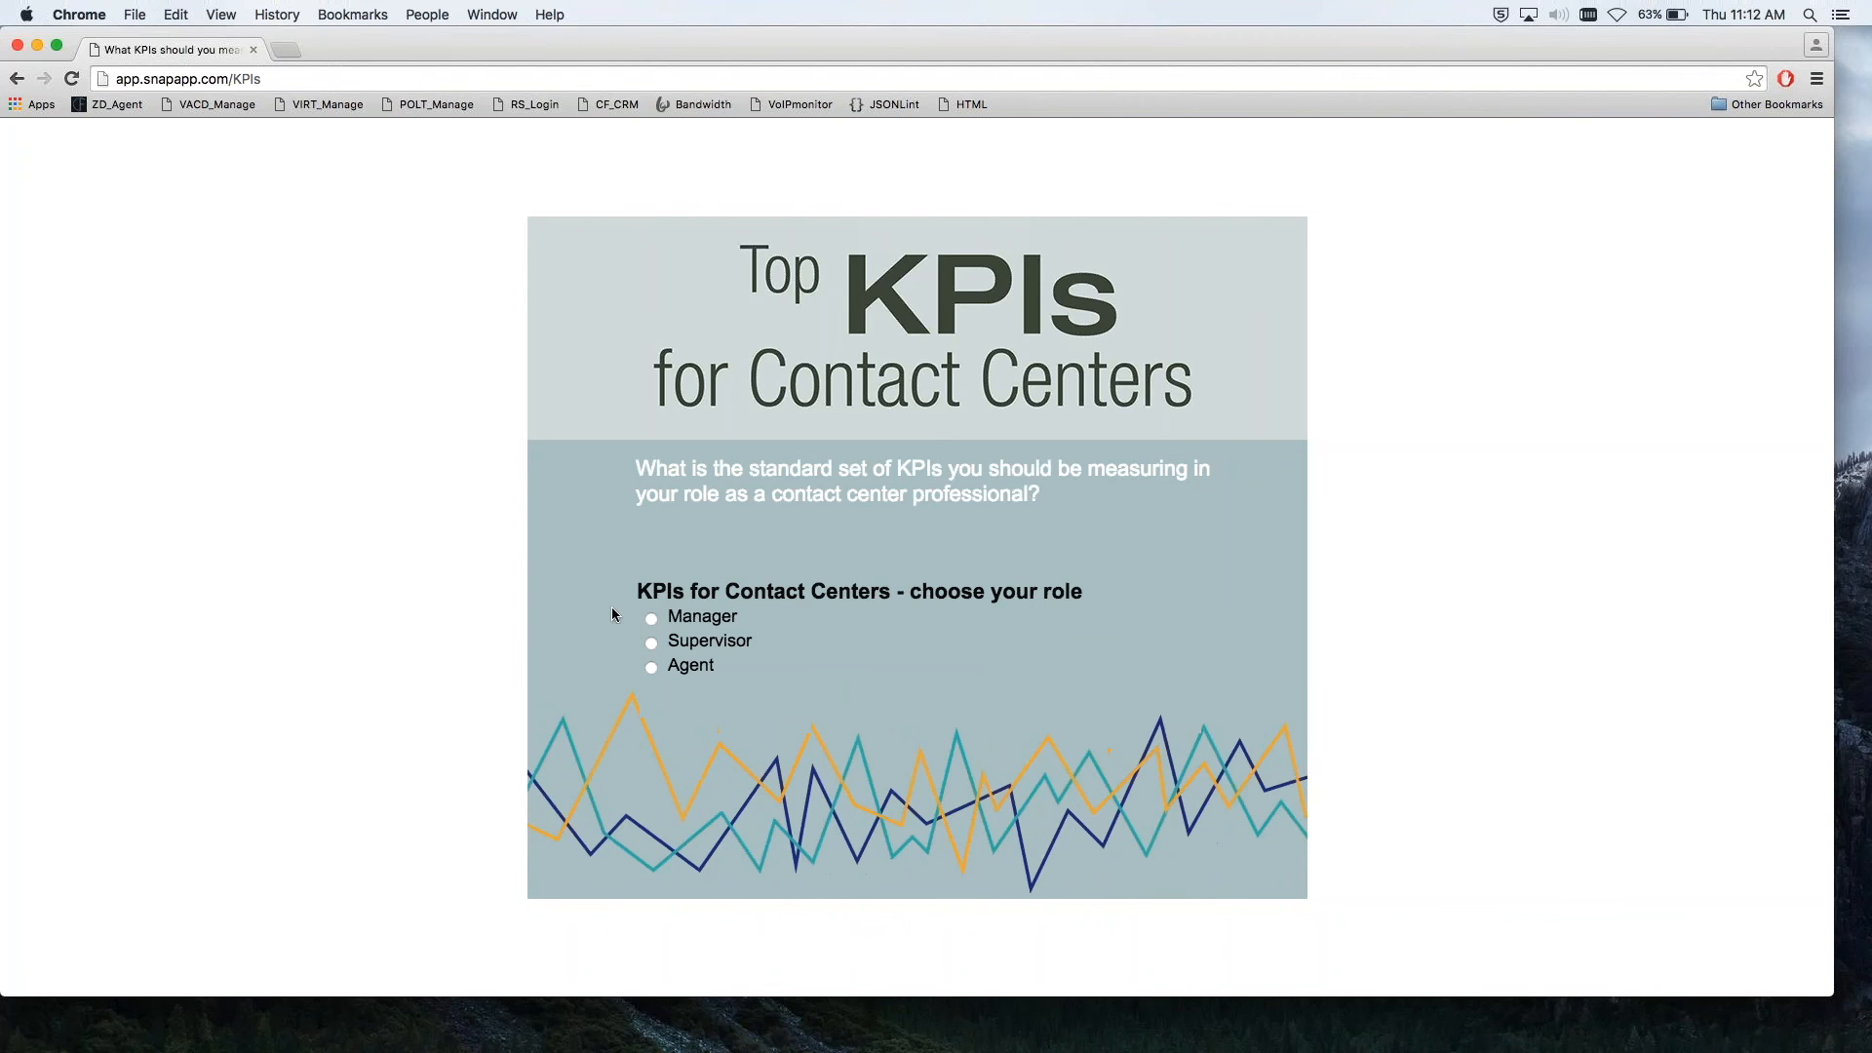
Step: Choose the Supervisor role in the contact center KPI guide and advance to its near-real-time and real-time KPIs
left_click(654, 642)
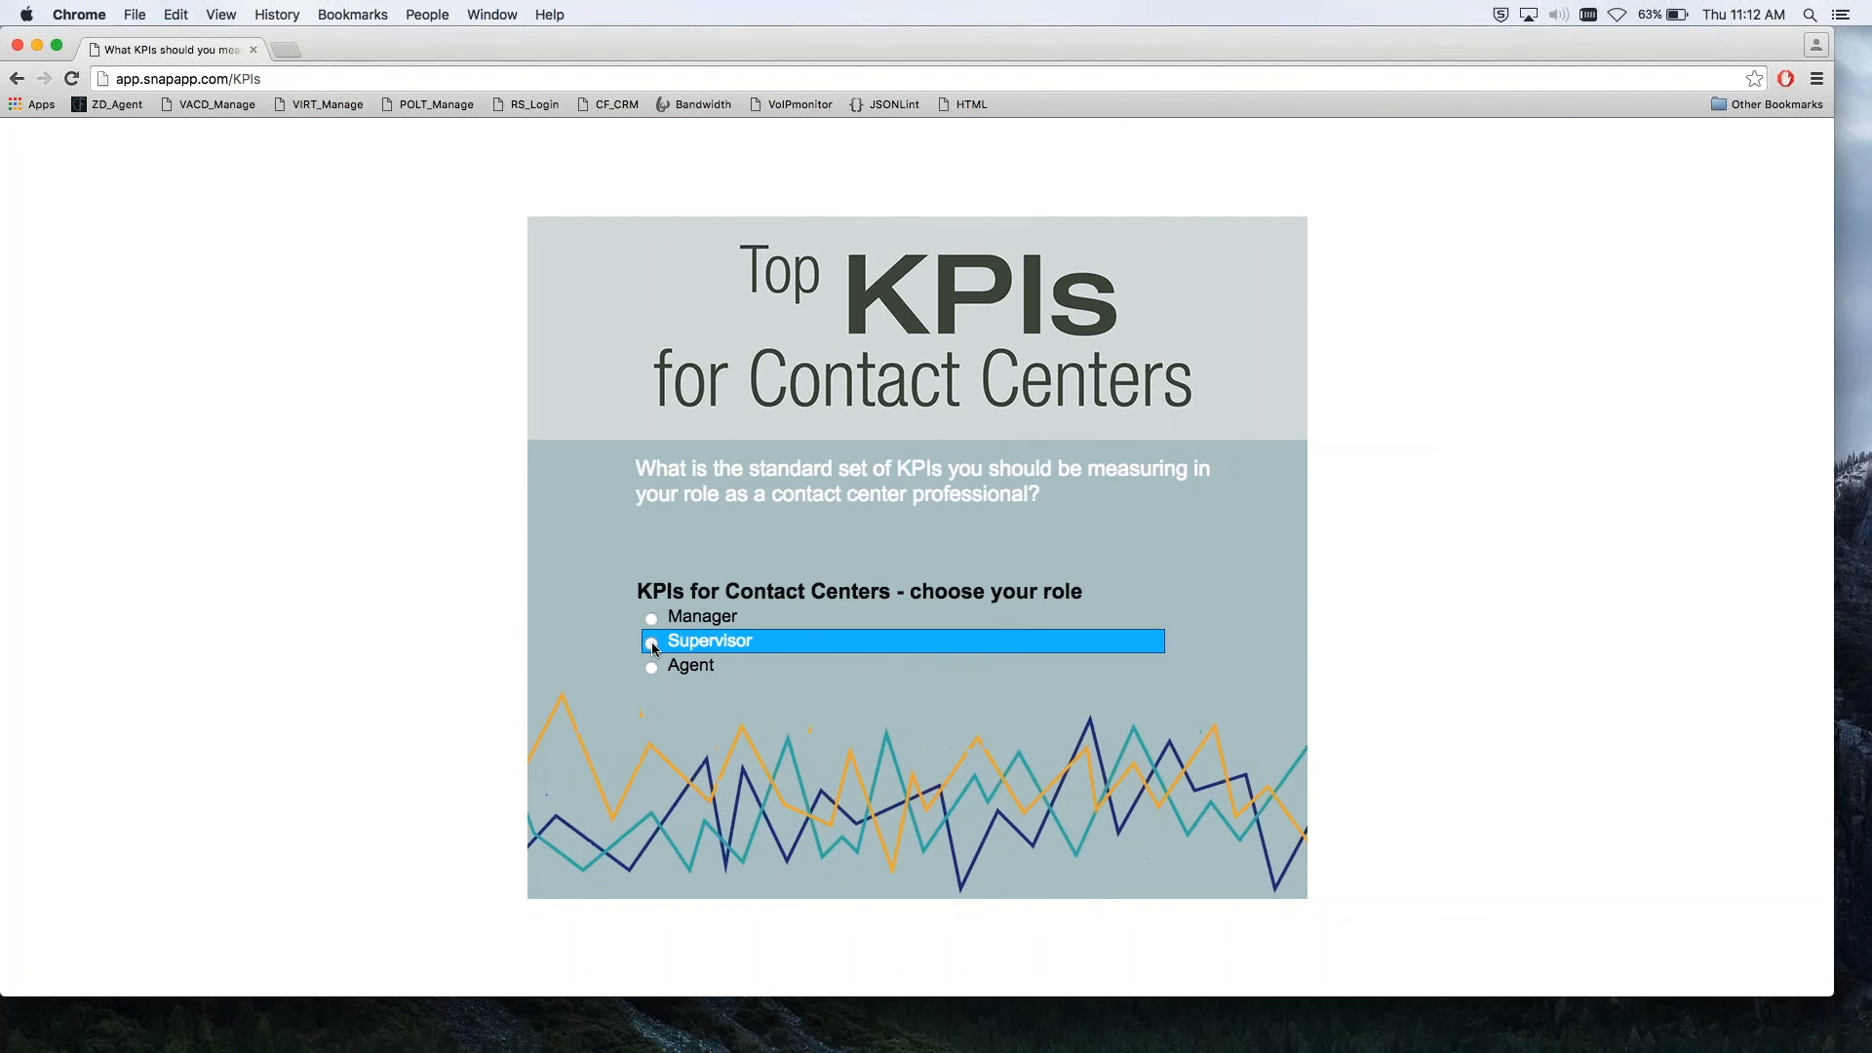
left_click(654, 644)
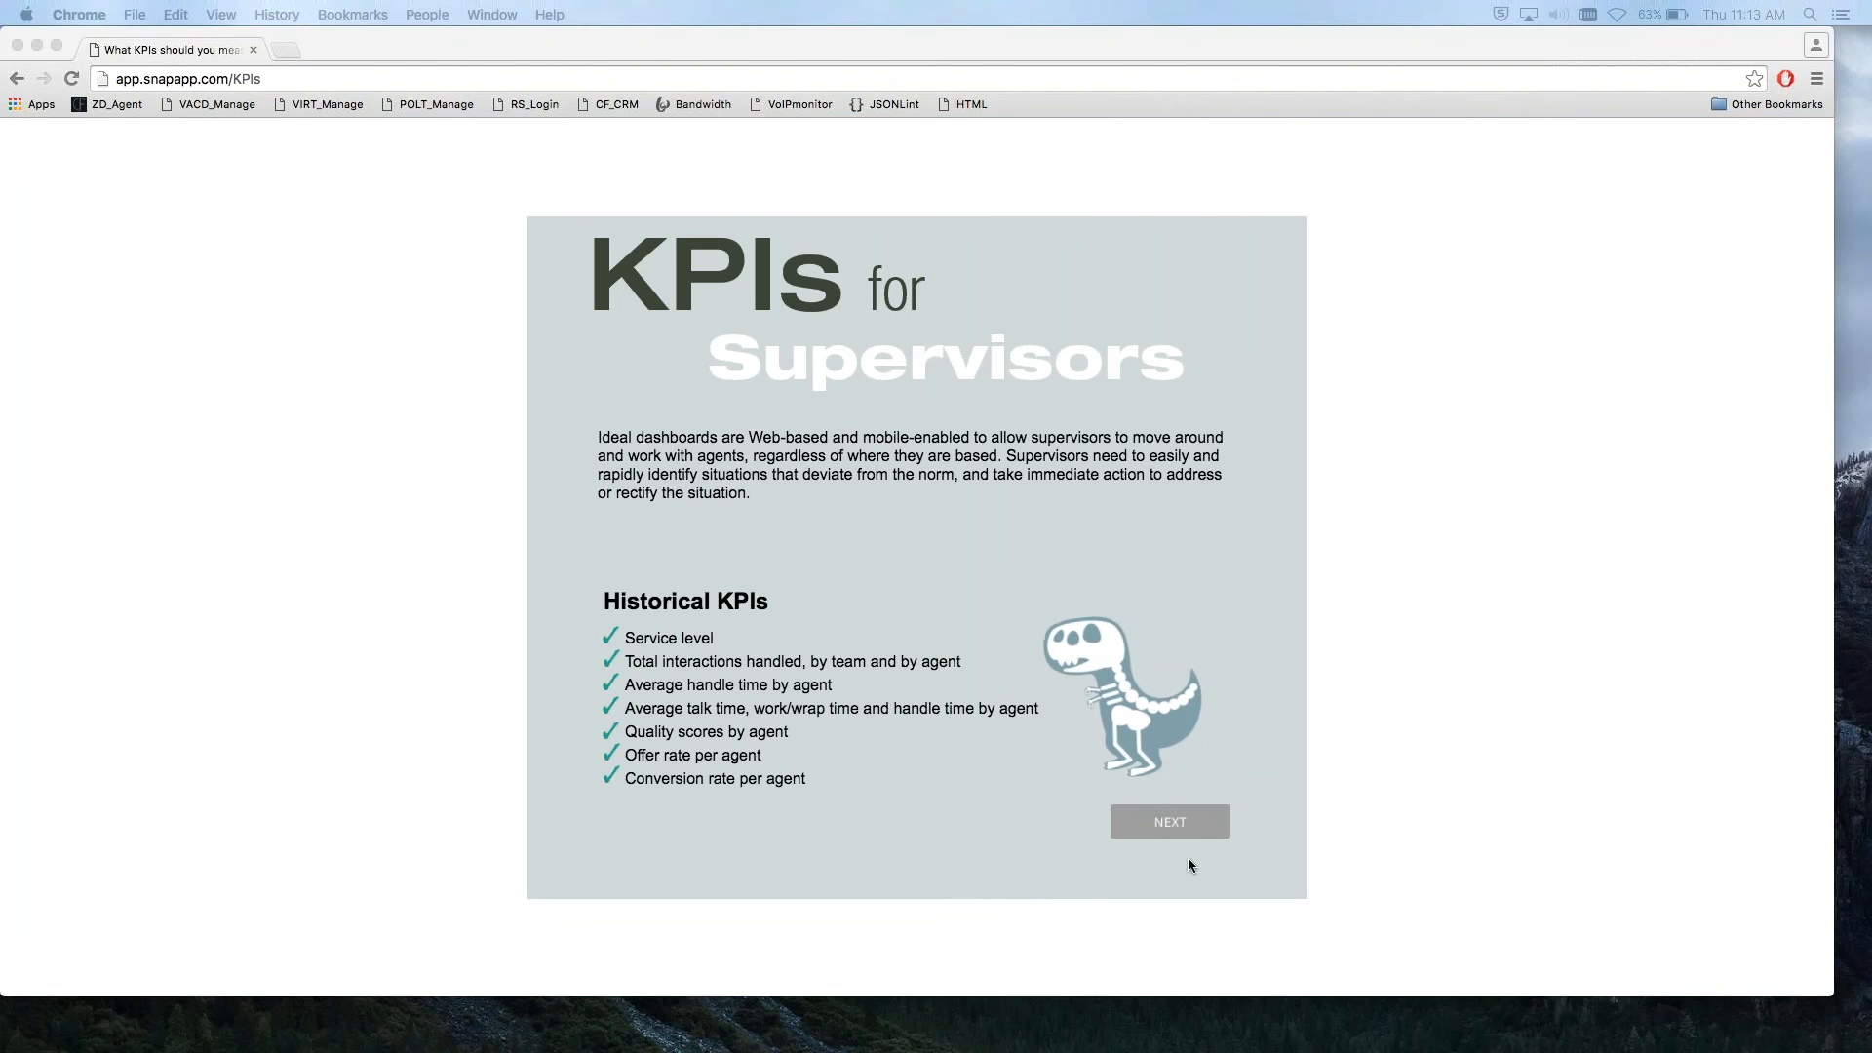
left_click(1166, 819)
left_click(1166, 819)
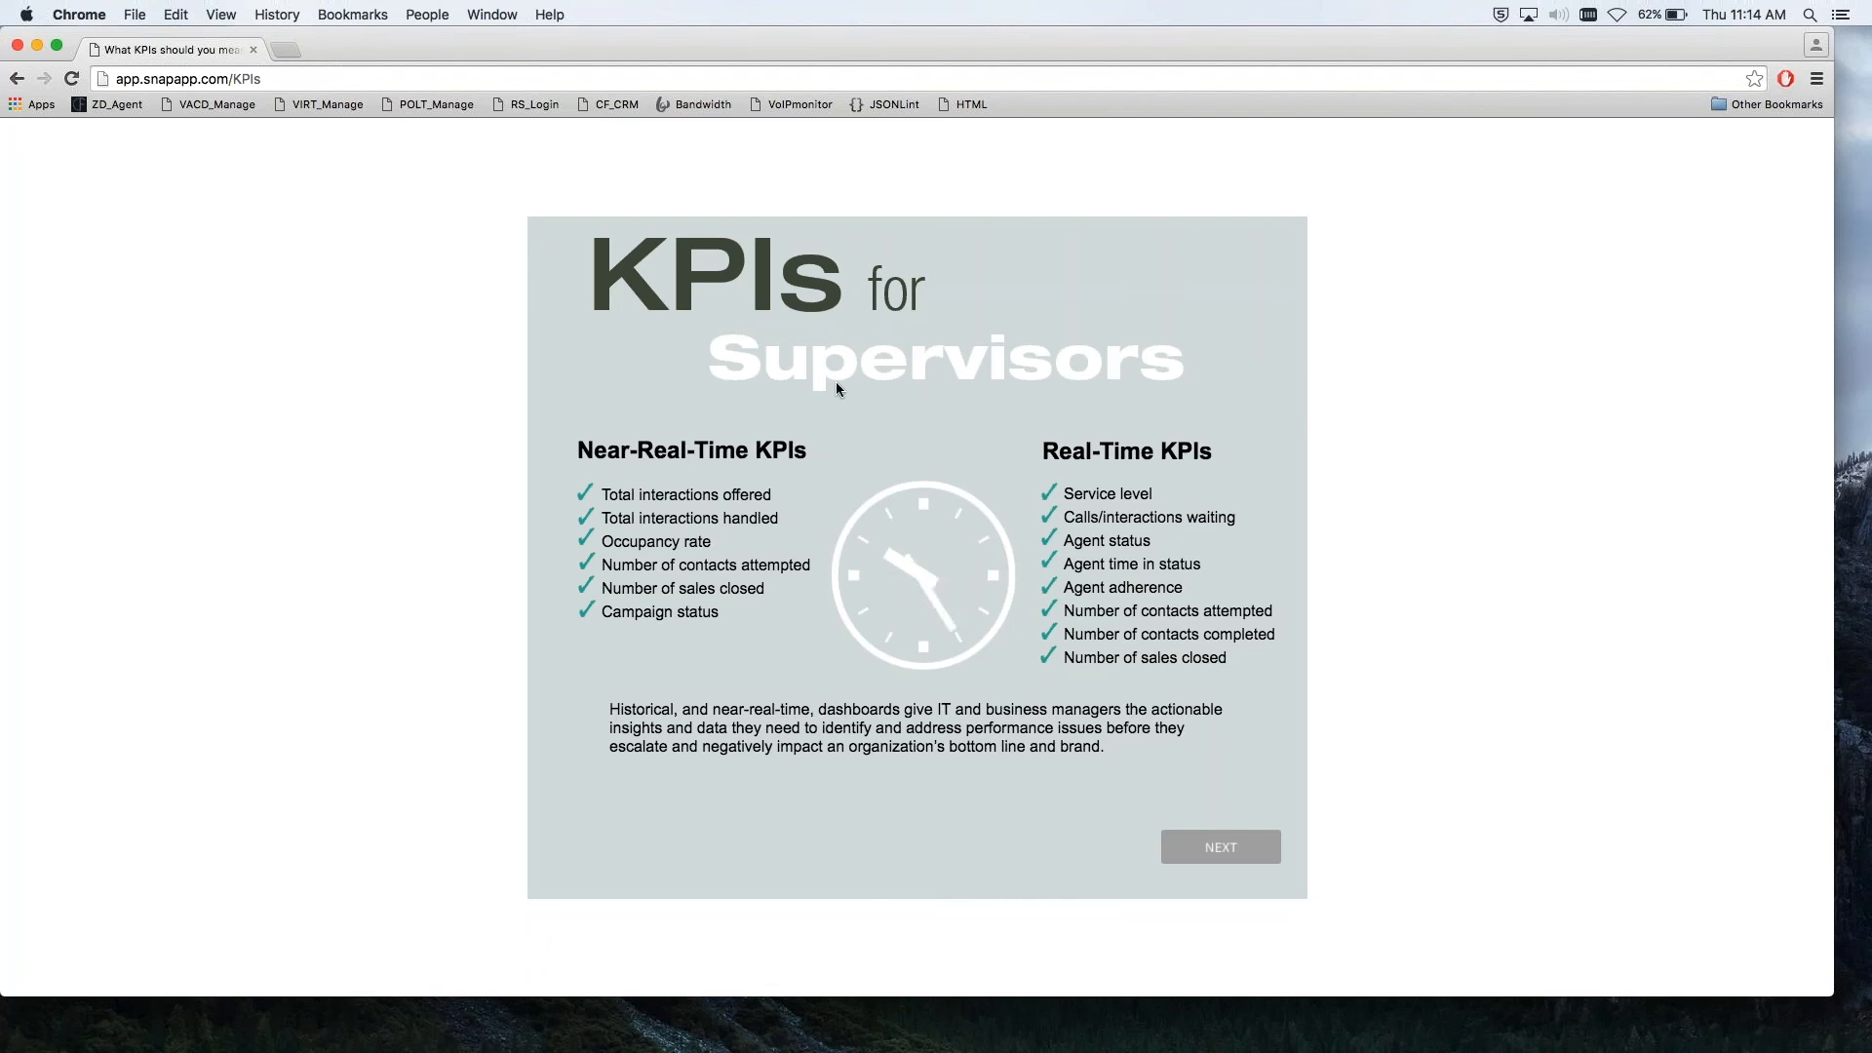
Step: Switch to the Webinar_Test1 dashboard in Reporting Studio and enlarge the Ad Hoc Inbound Agent Disposition_WebinarChart to examine its measures
left_click(36, 46)
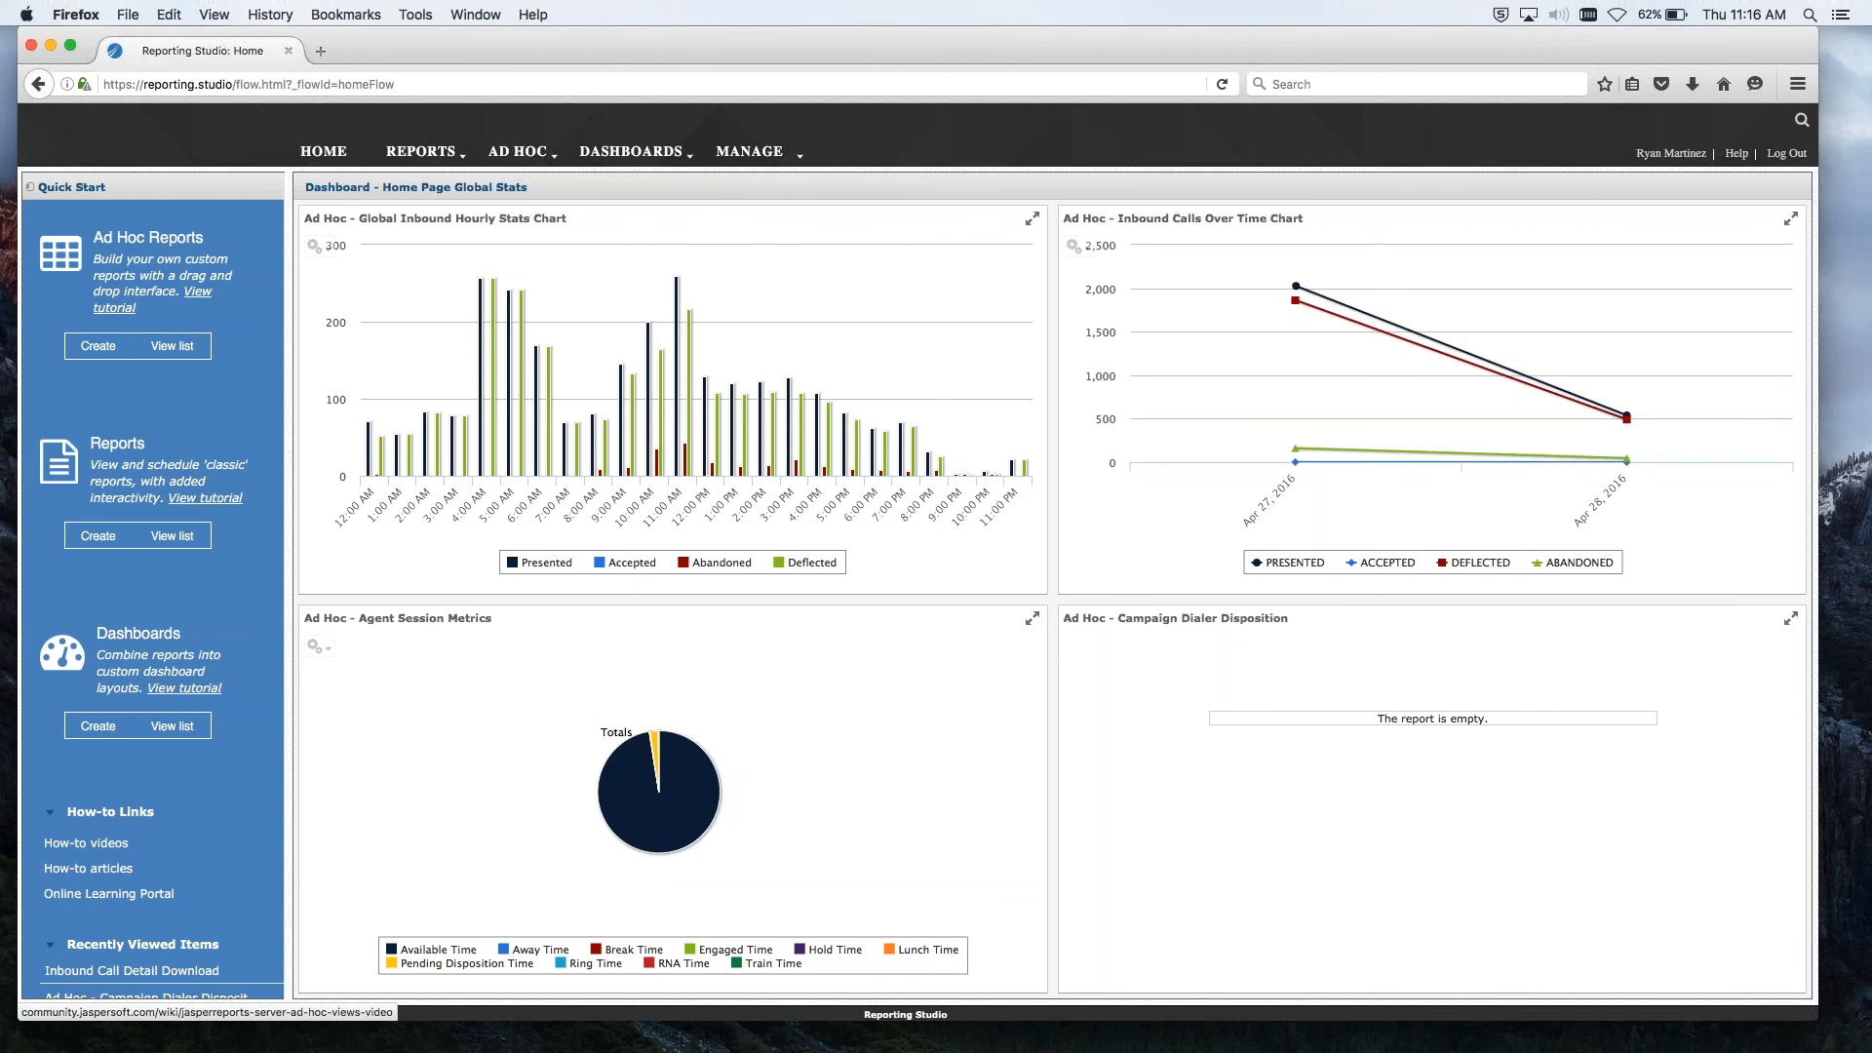
left_click(51, 46)
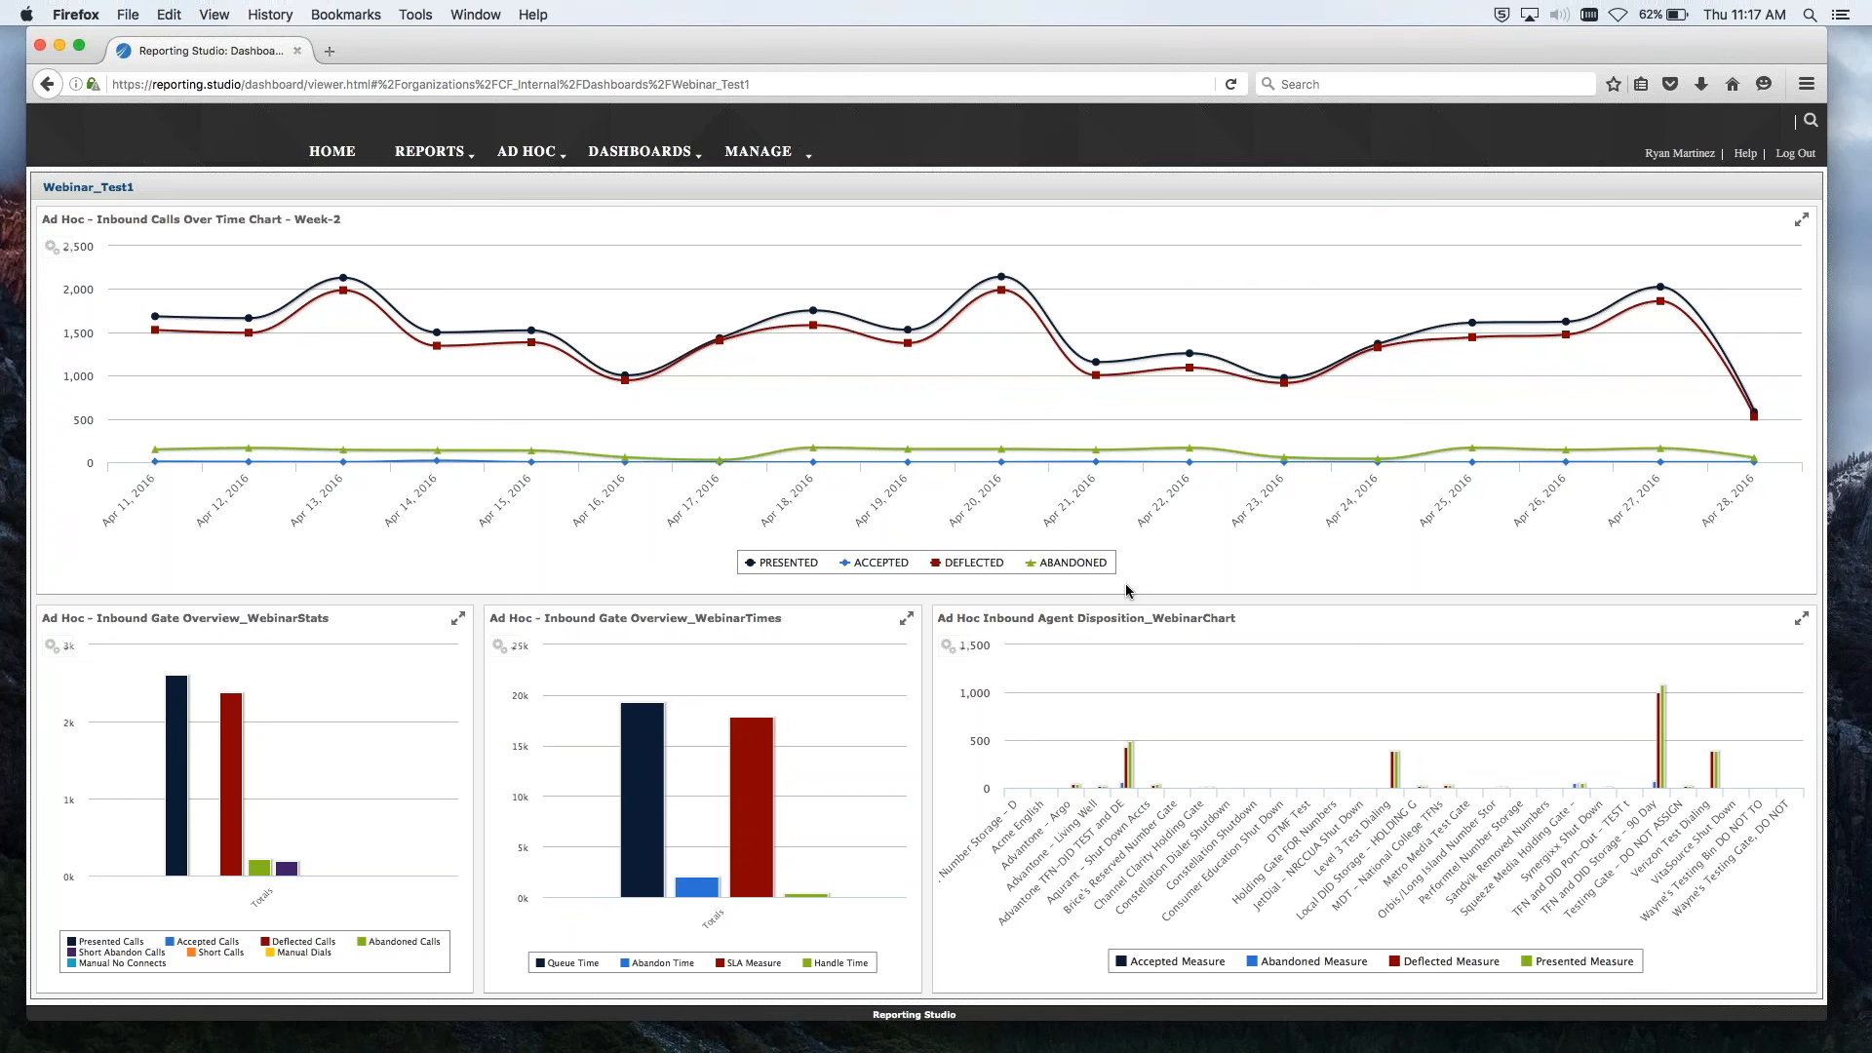
mouse_move(155, 450)
mouse_move(739, 771)
left_click(1801, 621)
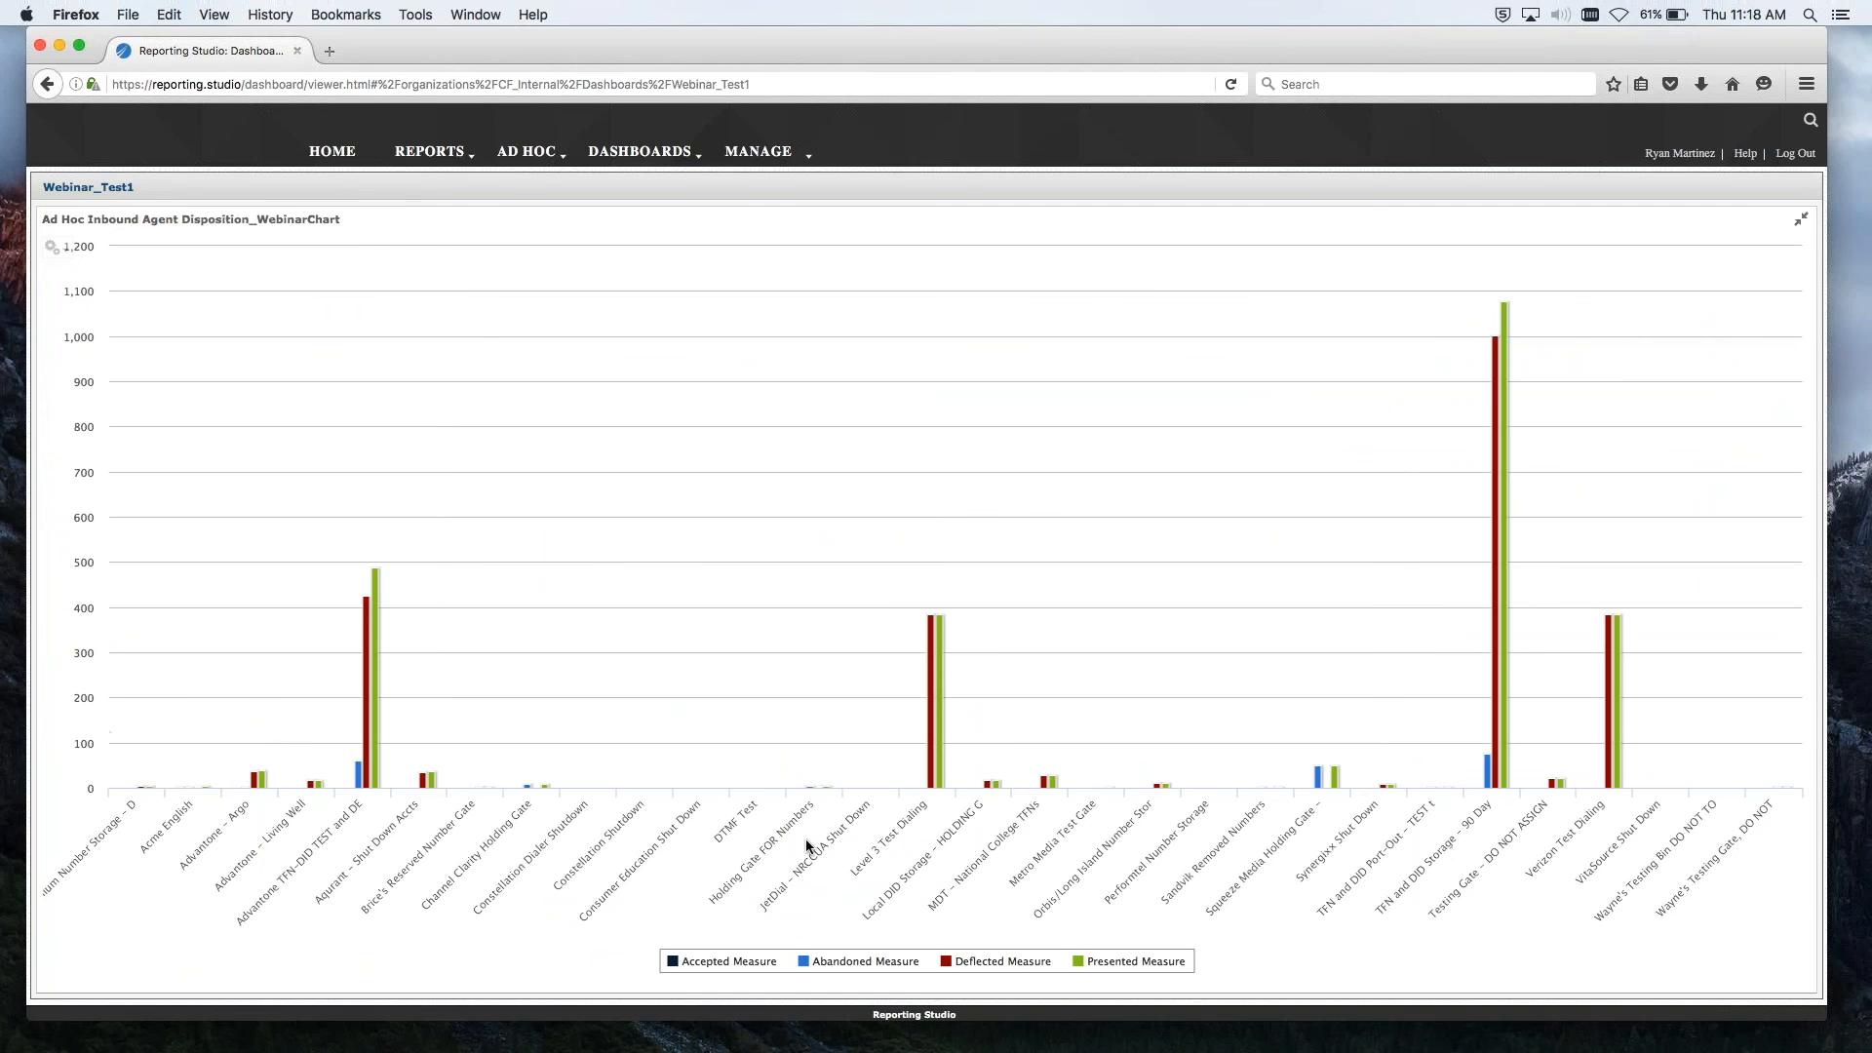
left_click(52, 247)
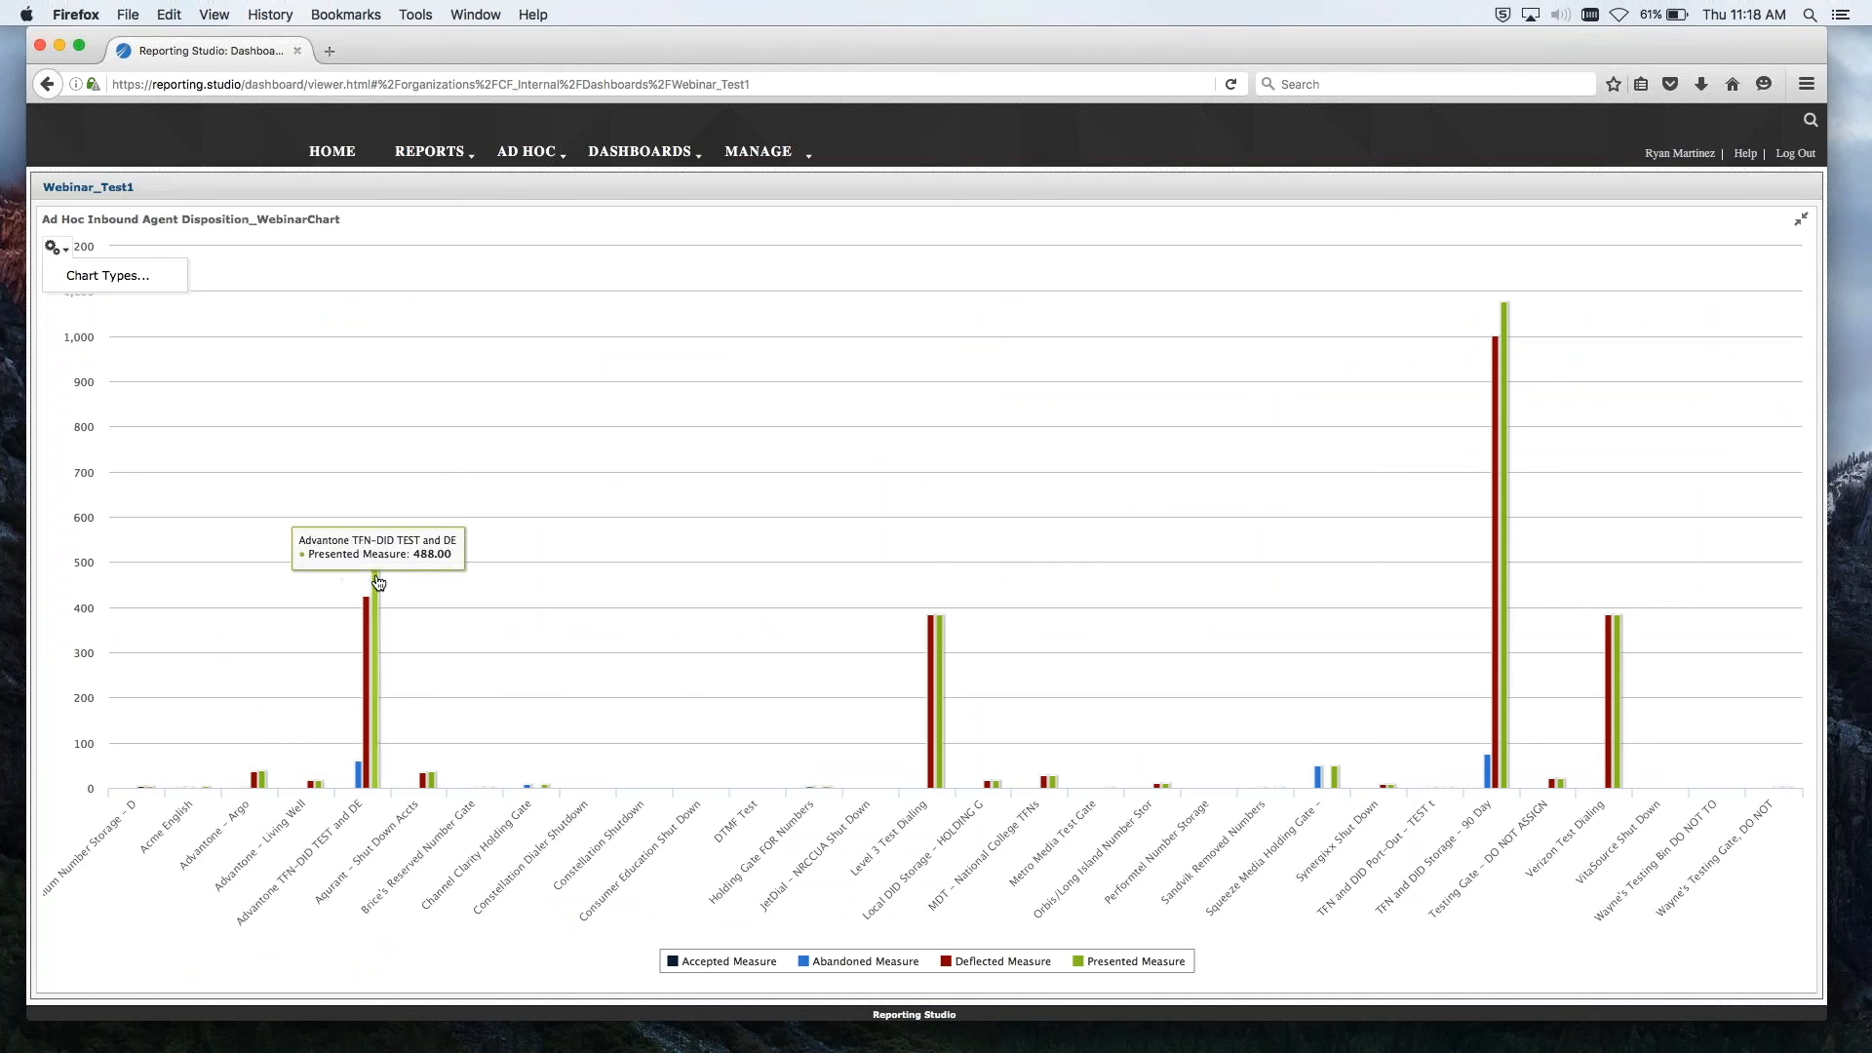
mouse_move(924, 645)
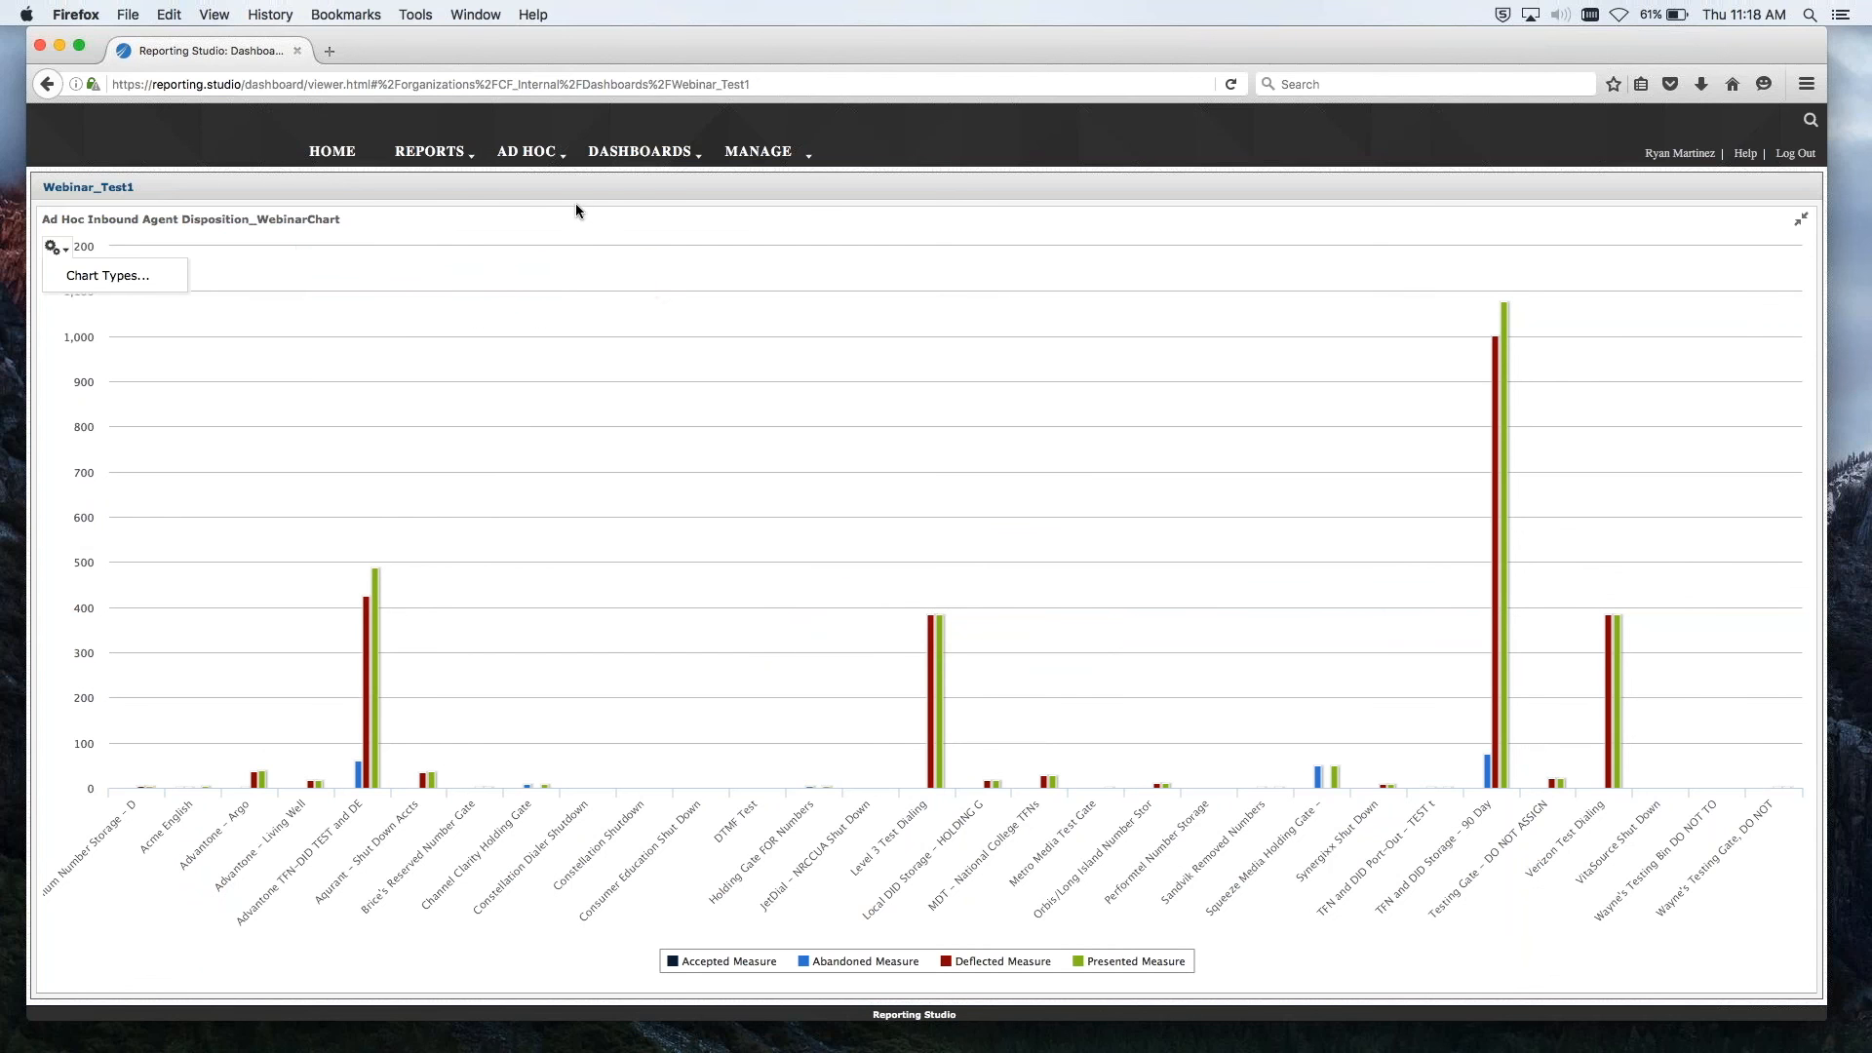
Step: Create a new dashboard in the dashboard designer
left_click(636, 154)
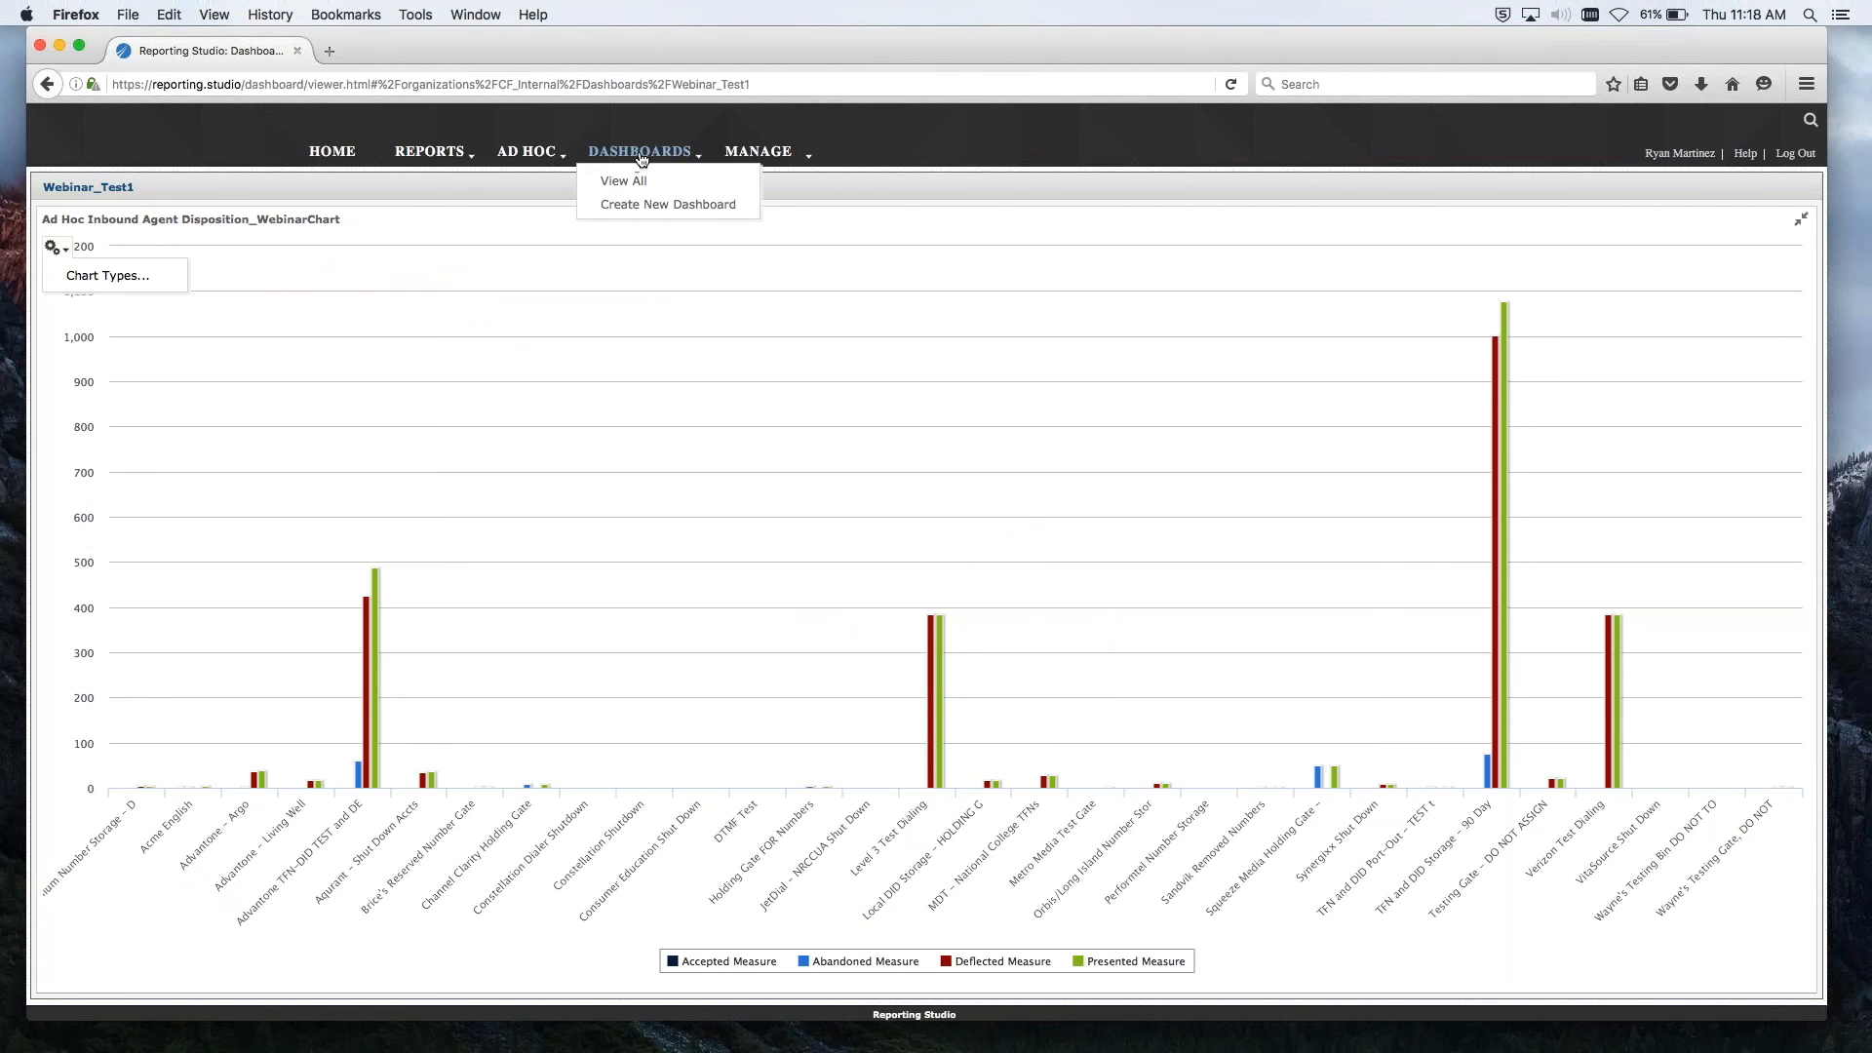
left_click(432, 156)
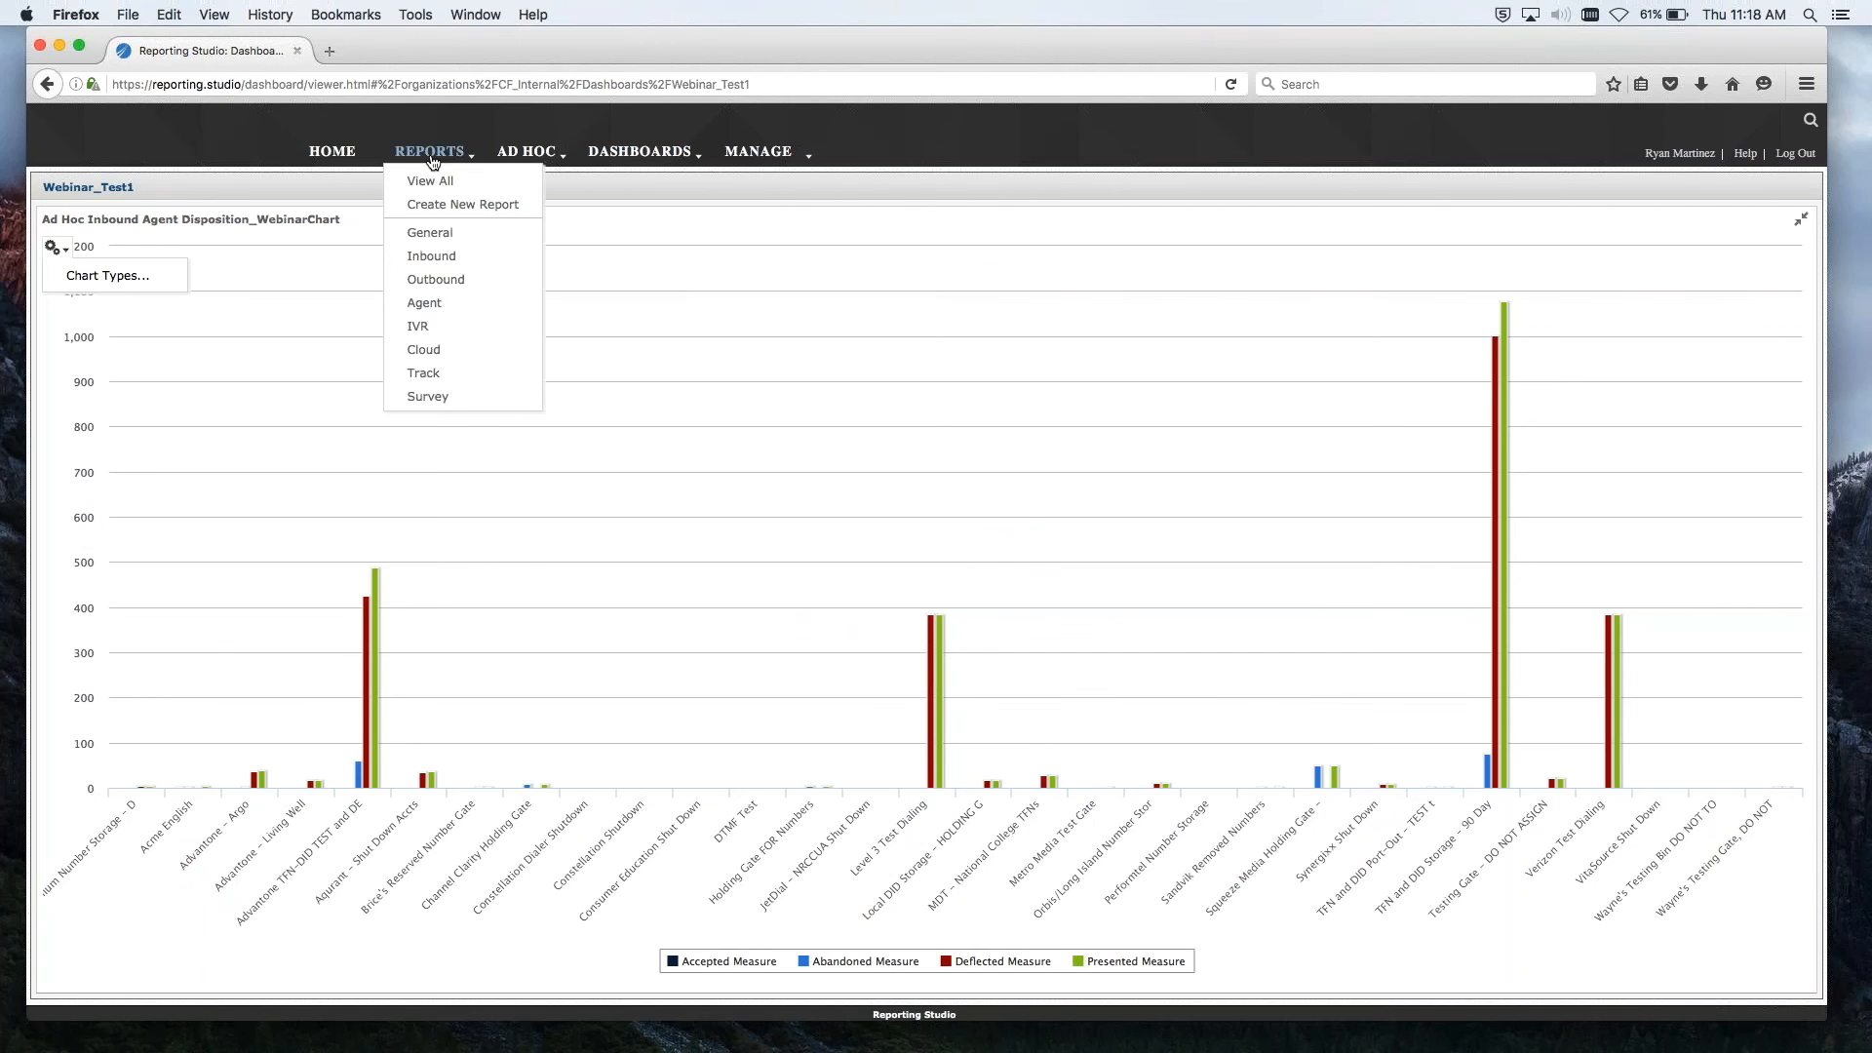
left_click(526, 153)
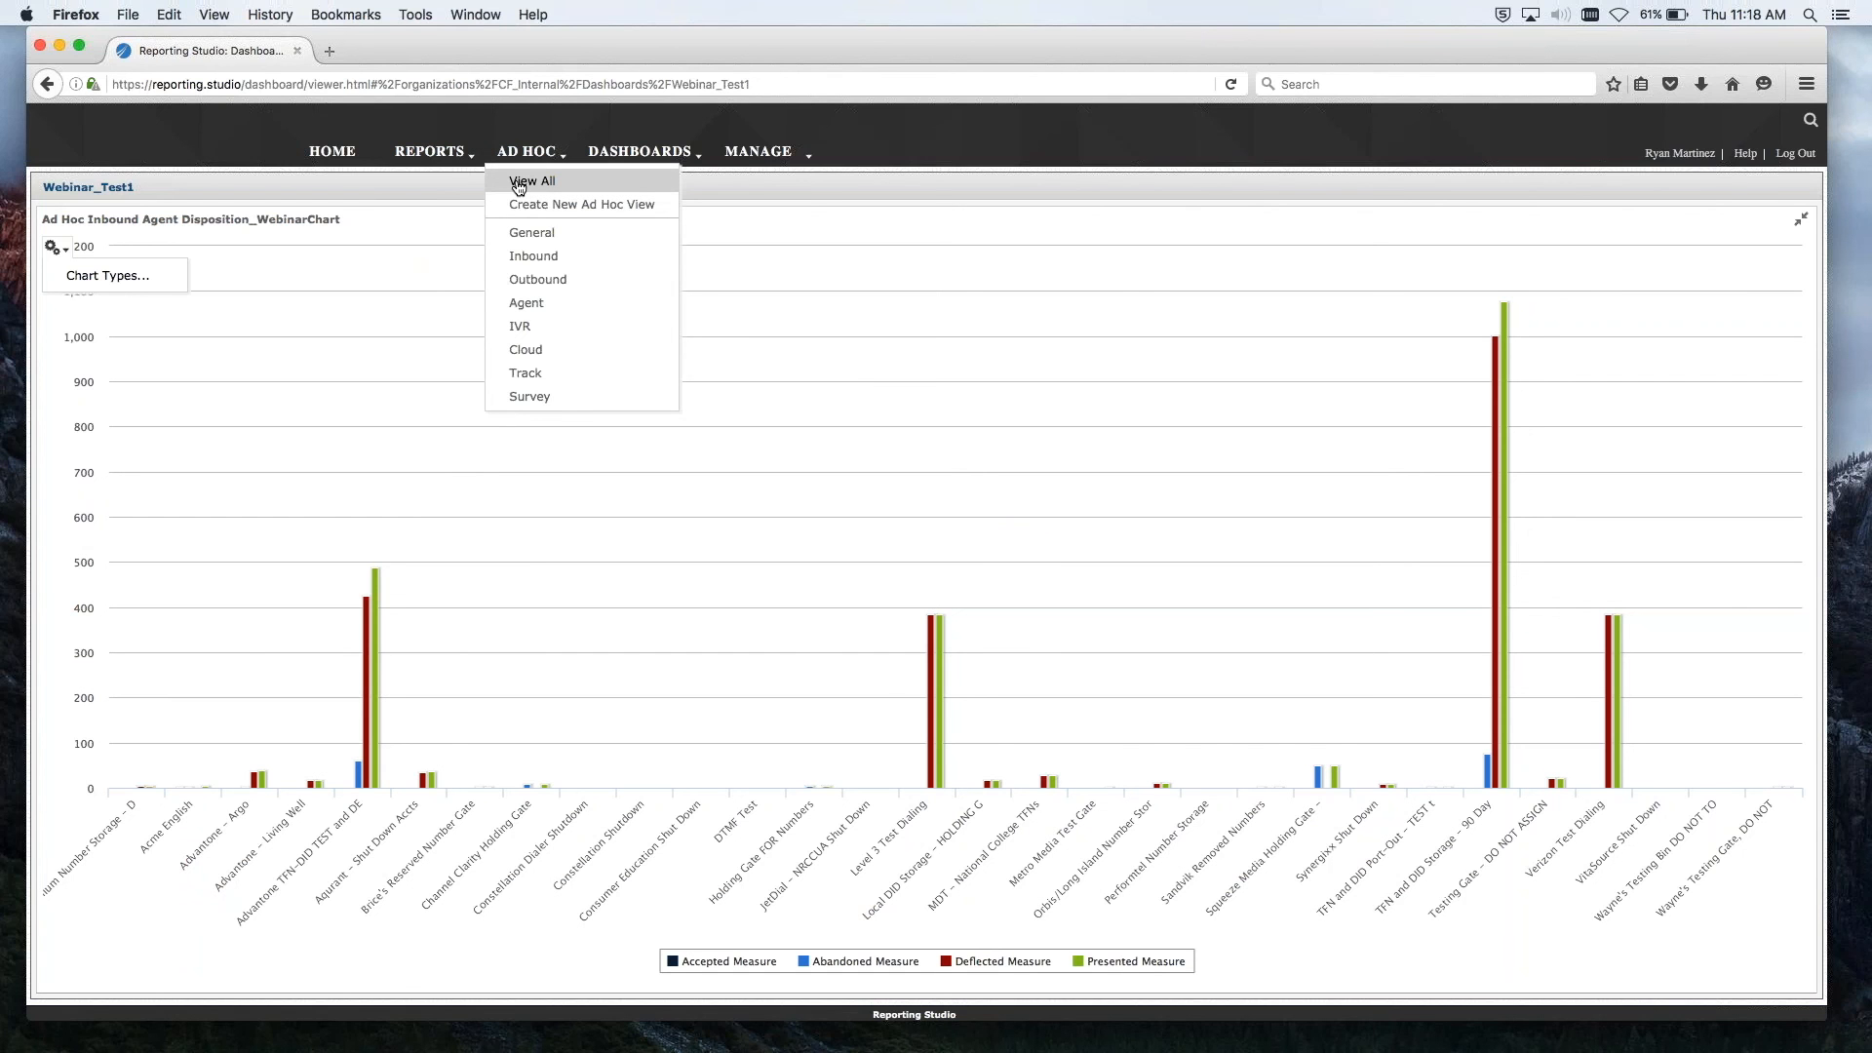
left_click(624, 154)
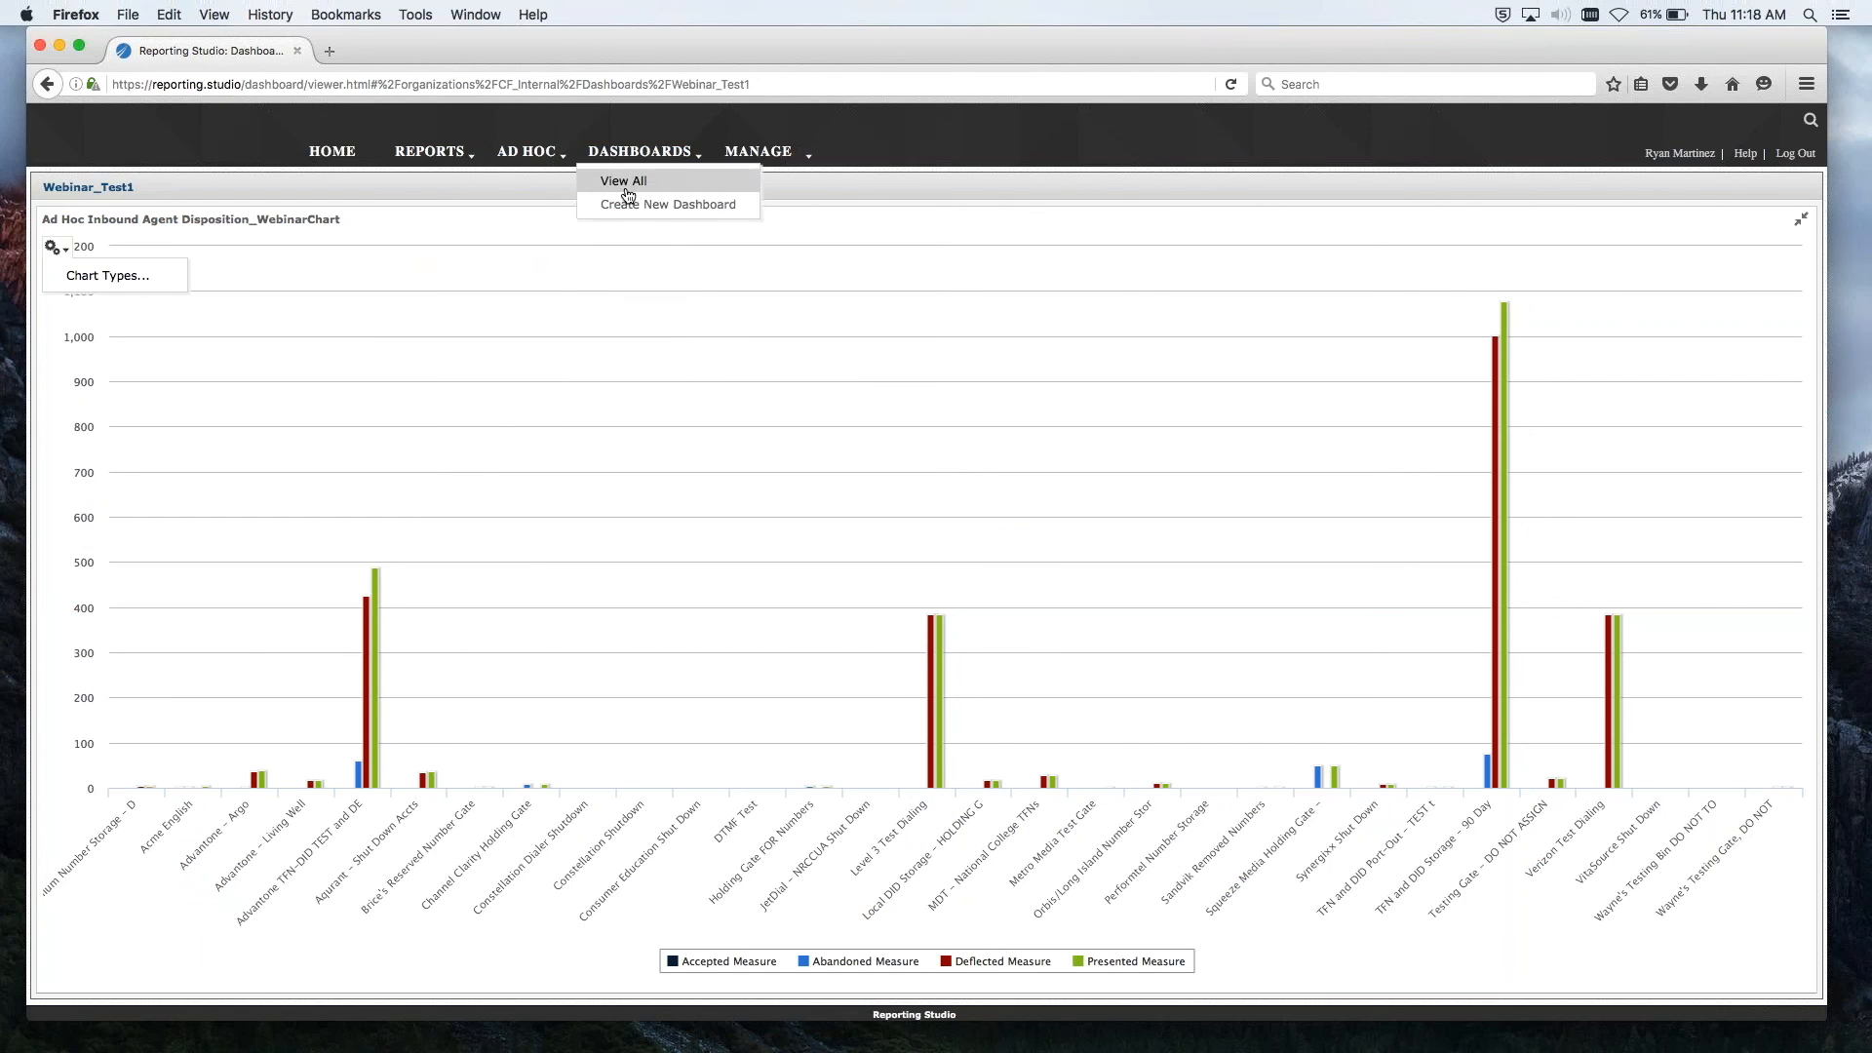
left_click(668, 204)
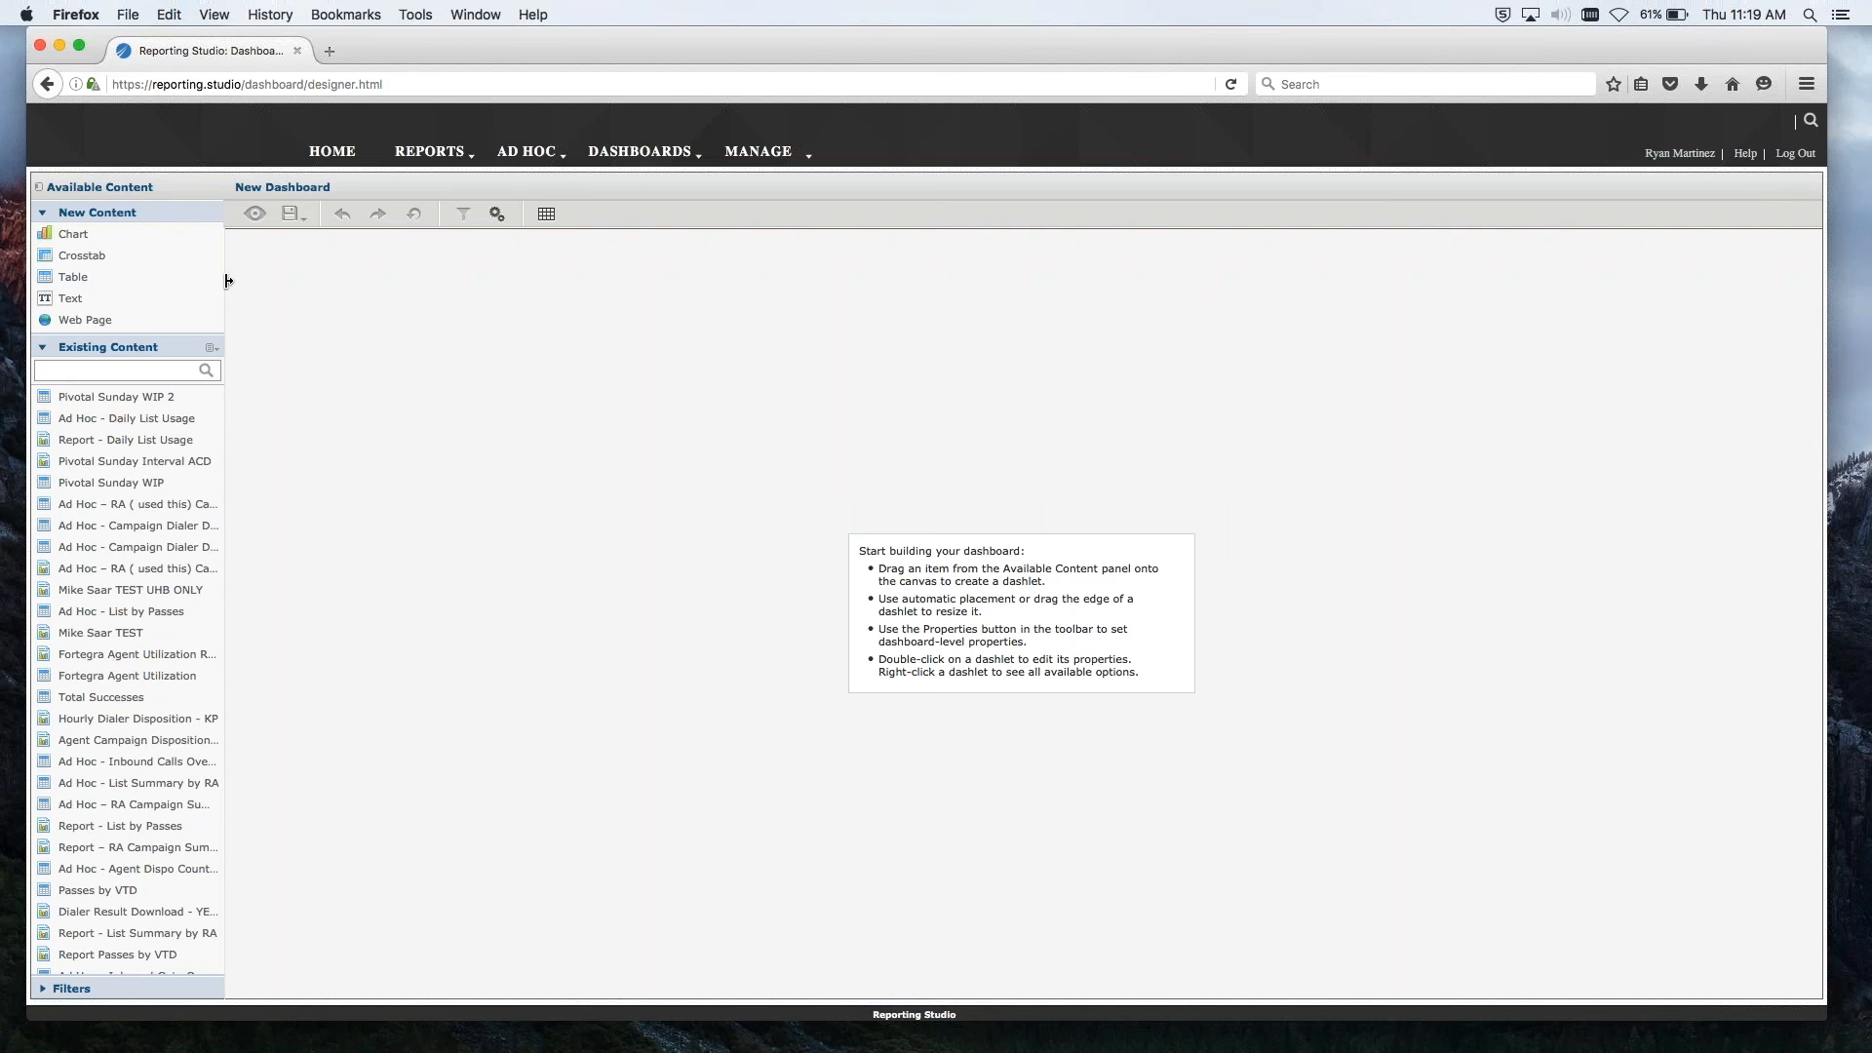
Step: Widen the content list, search existing content for "ad hoc - inbound" and add Ad Hoc - Inbound Calls Over Time Chart - Week-2 to the canvas
left_click_drag(227, 281, 371, 279)
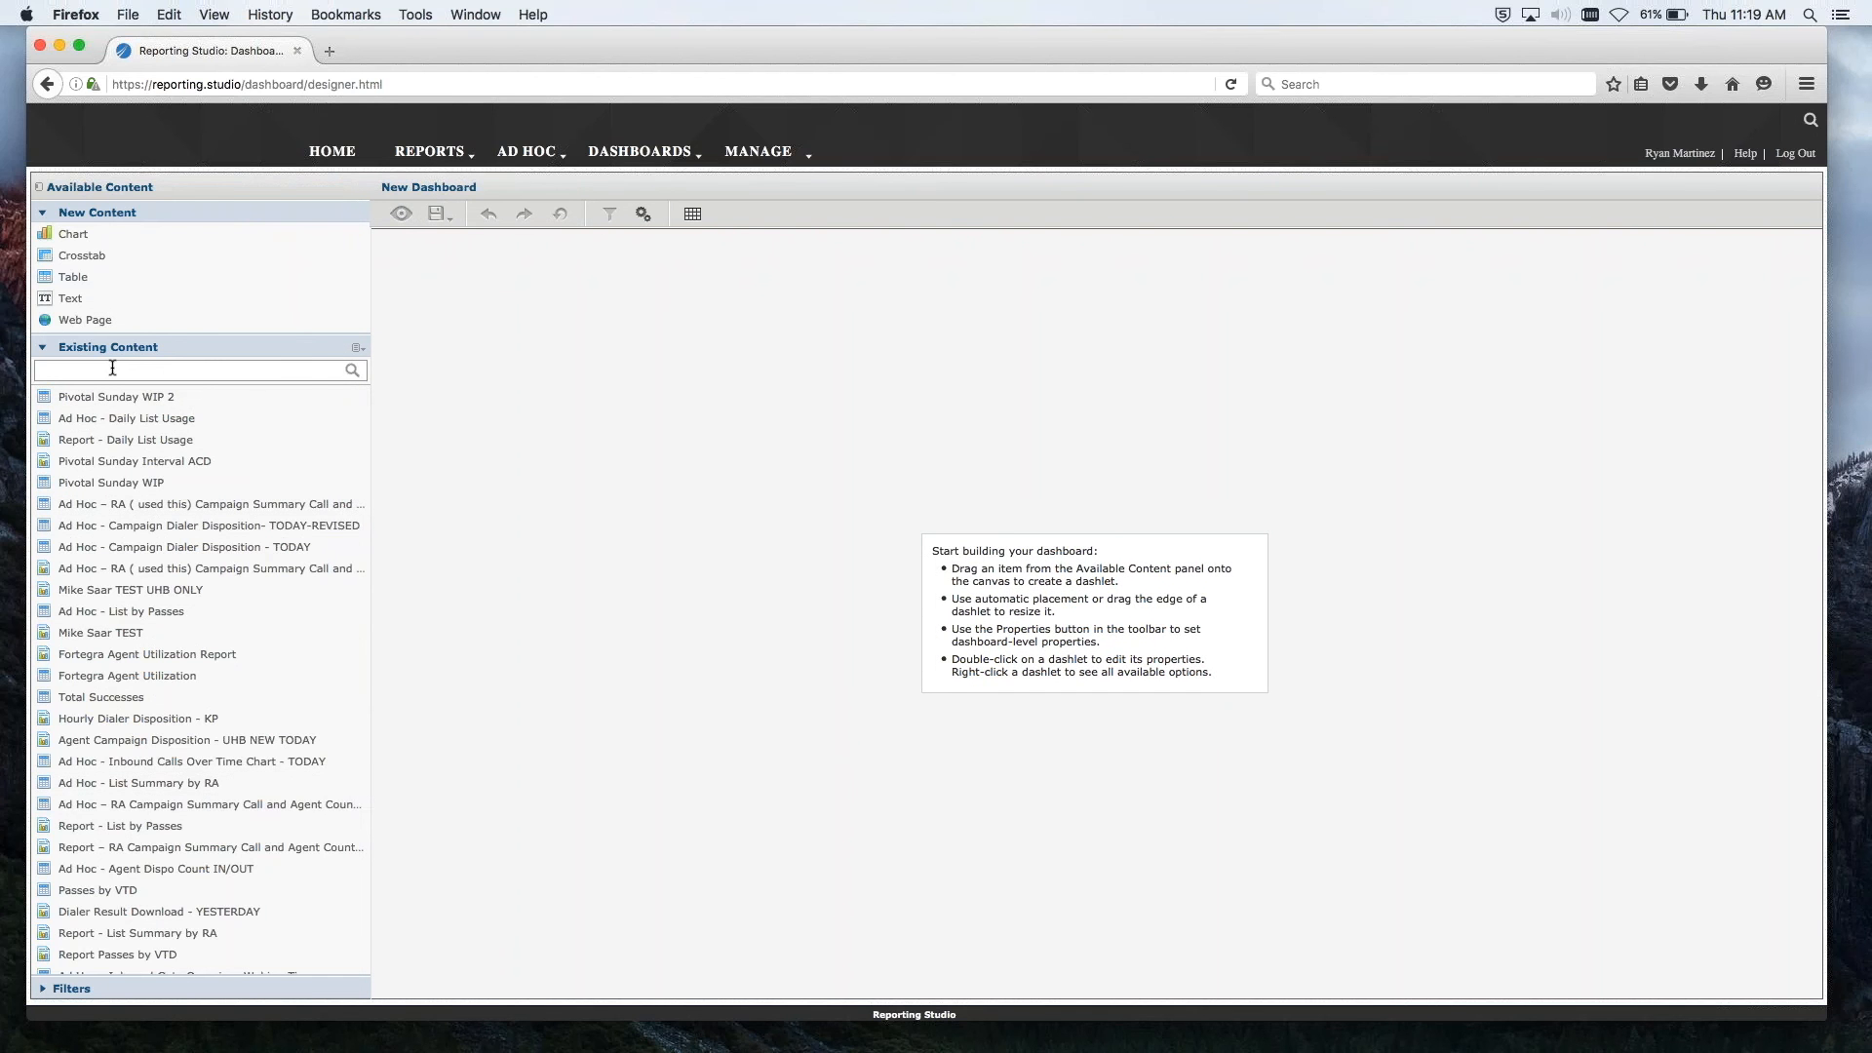
type("ad hoc - inbound")
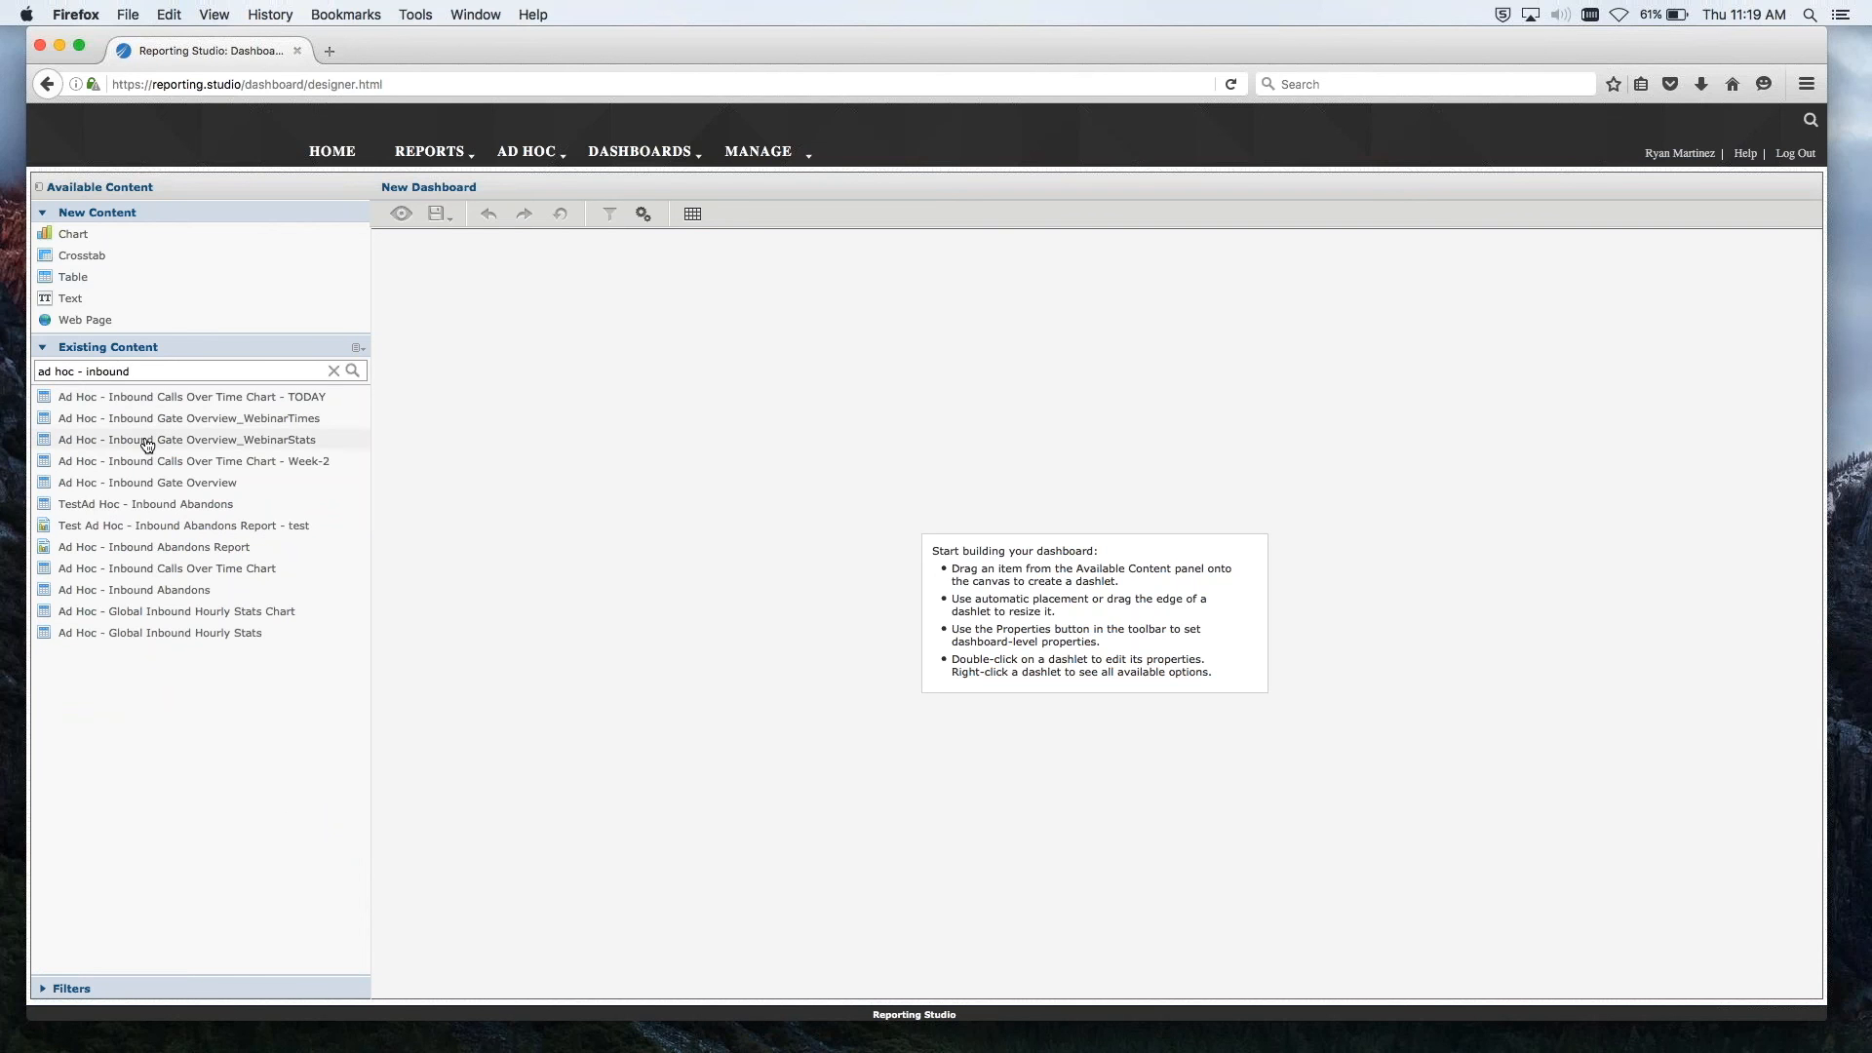
left_click_drag(146, 463, 612, 403)
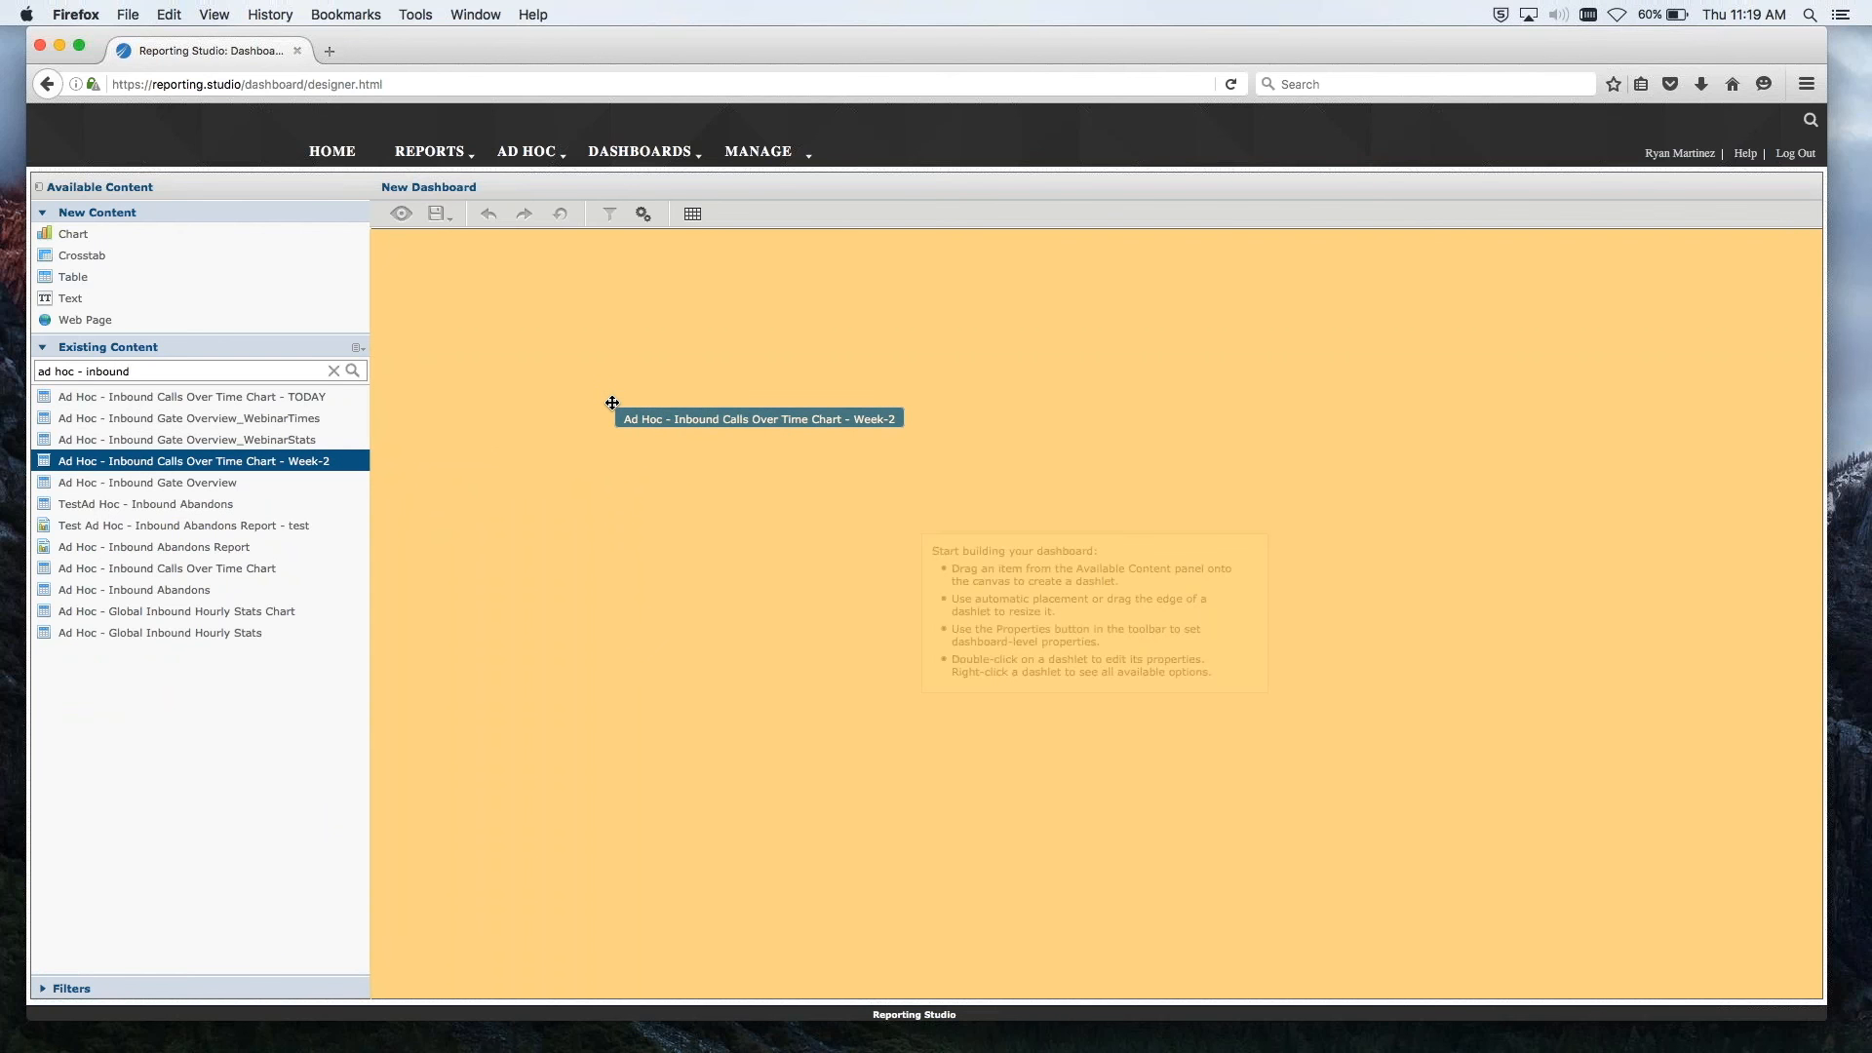
left_click_drag(613, 403, 648, 451)
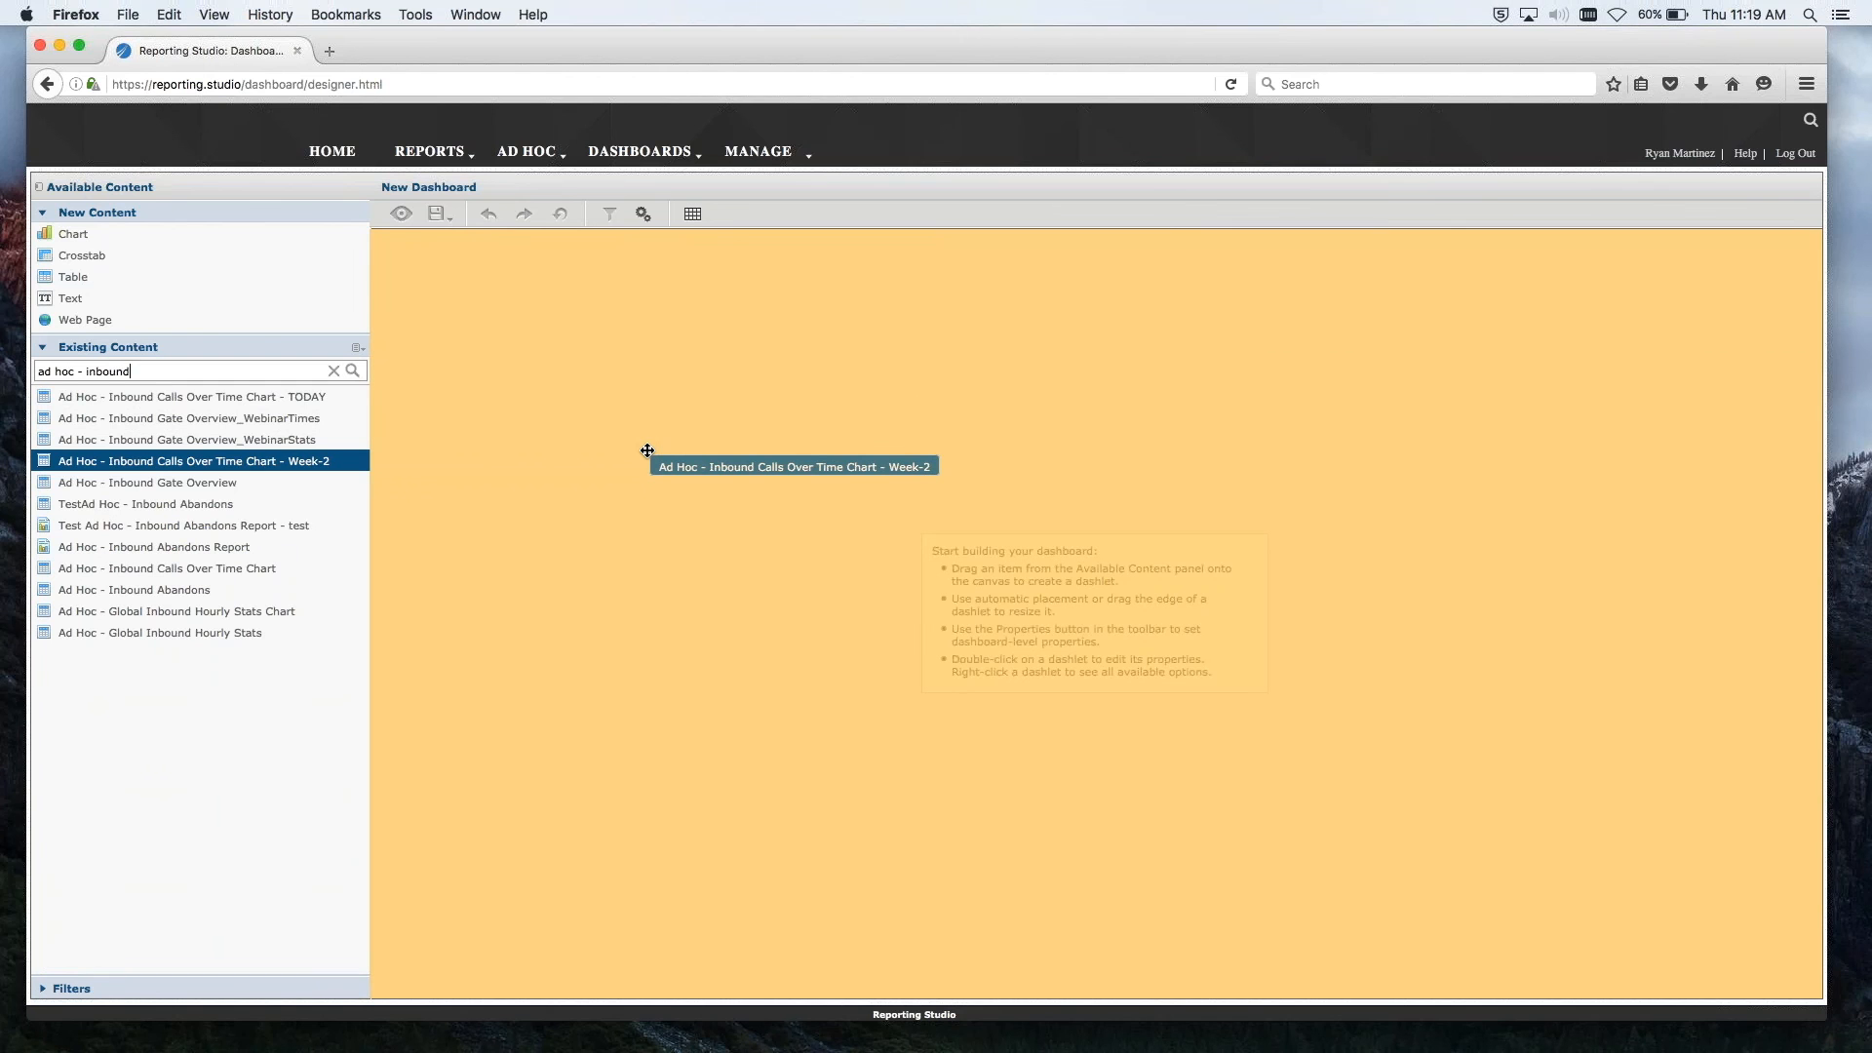
left_click_drag(647, 450, 678, 457)
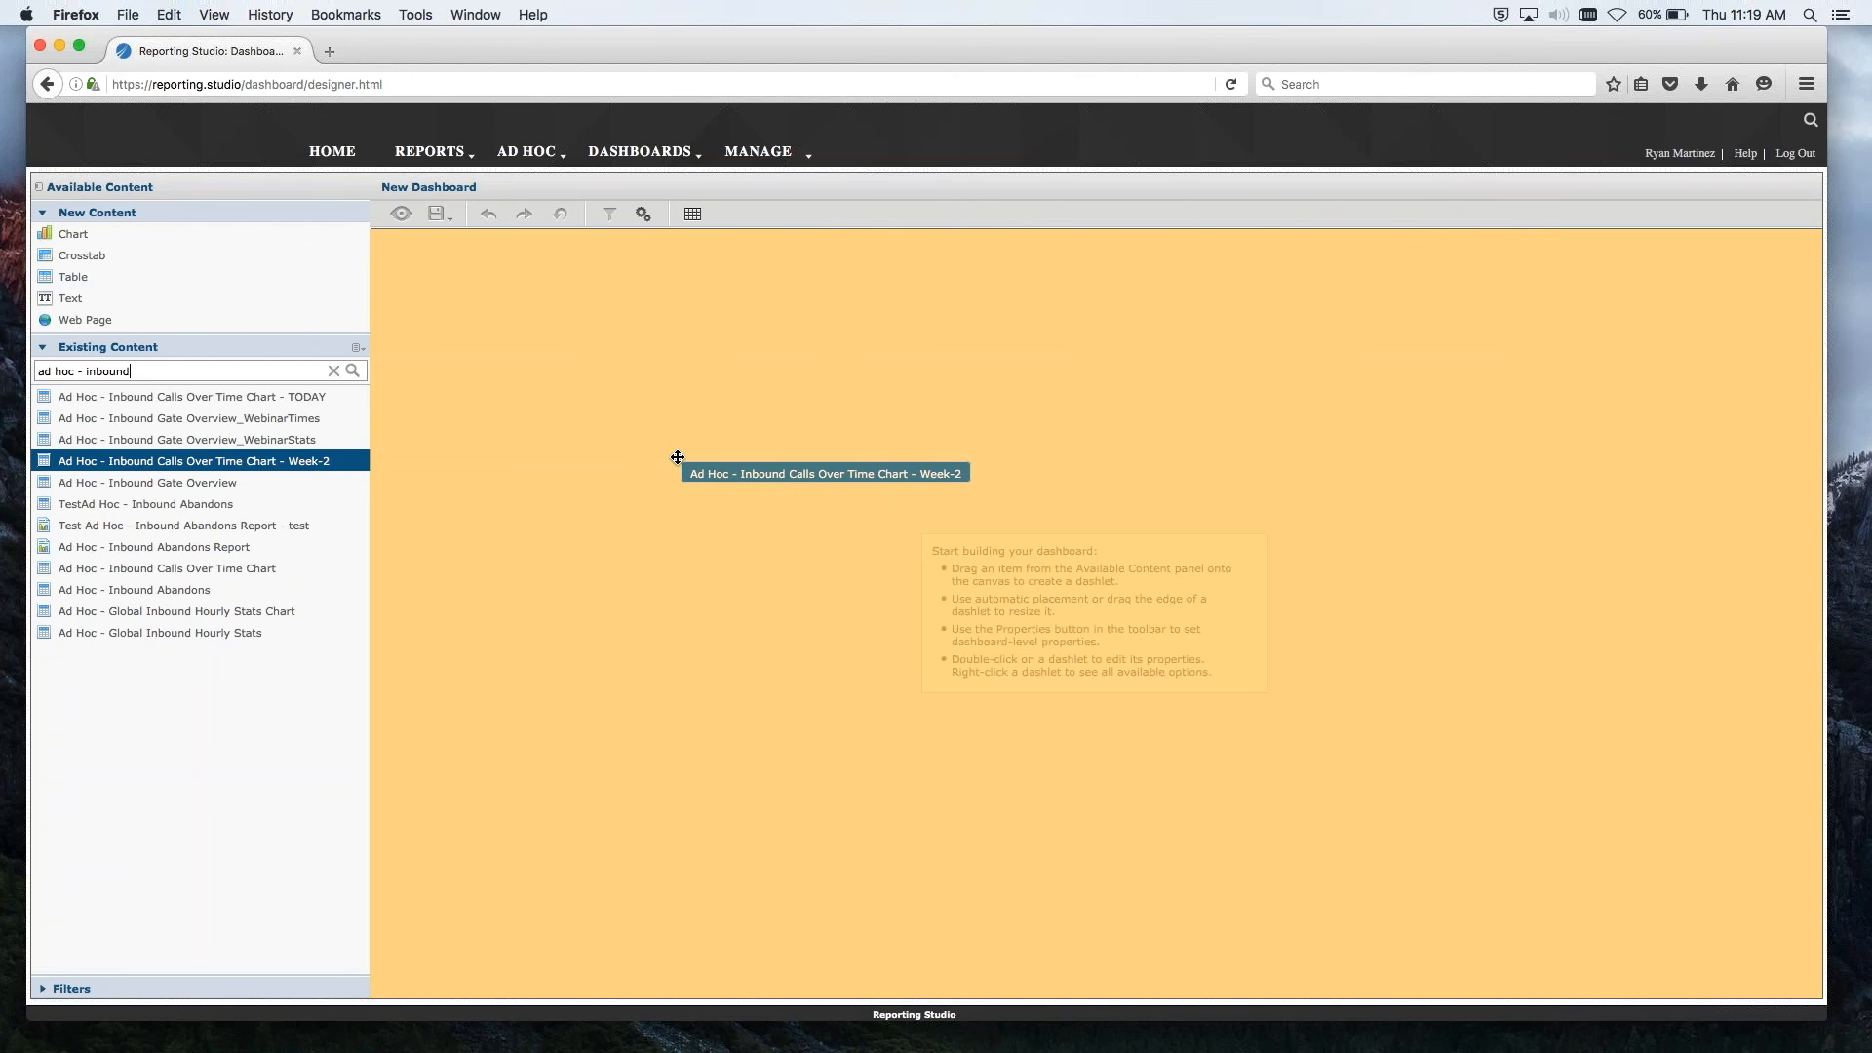
left_click_drag(678, 458, 677, 457)
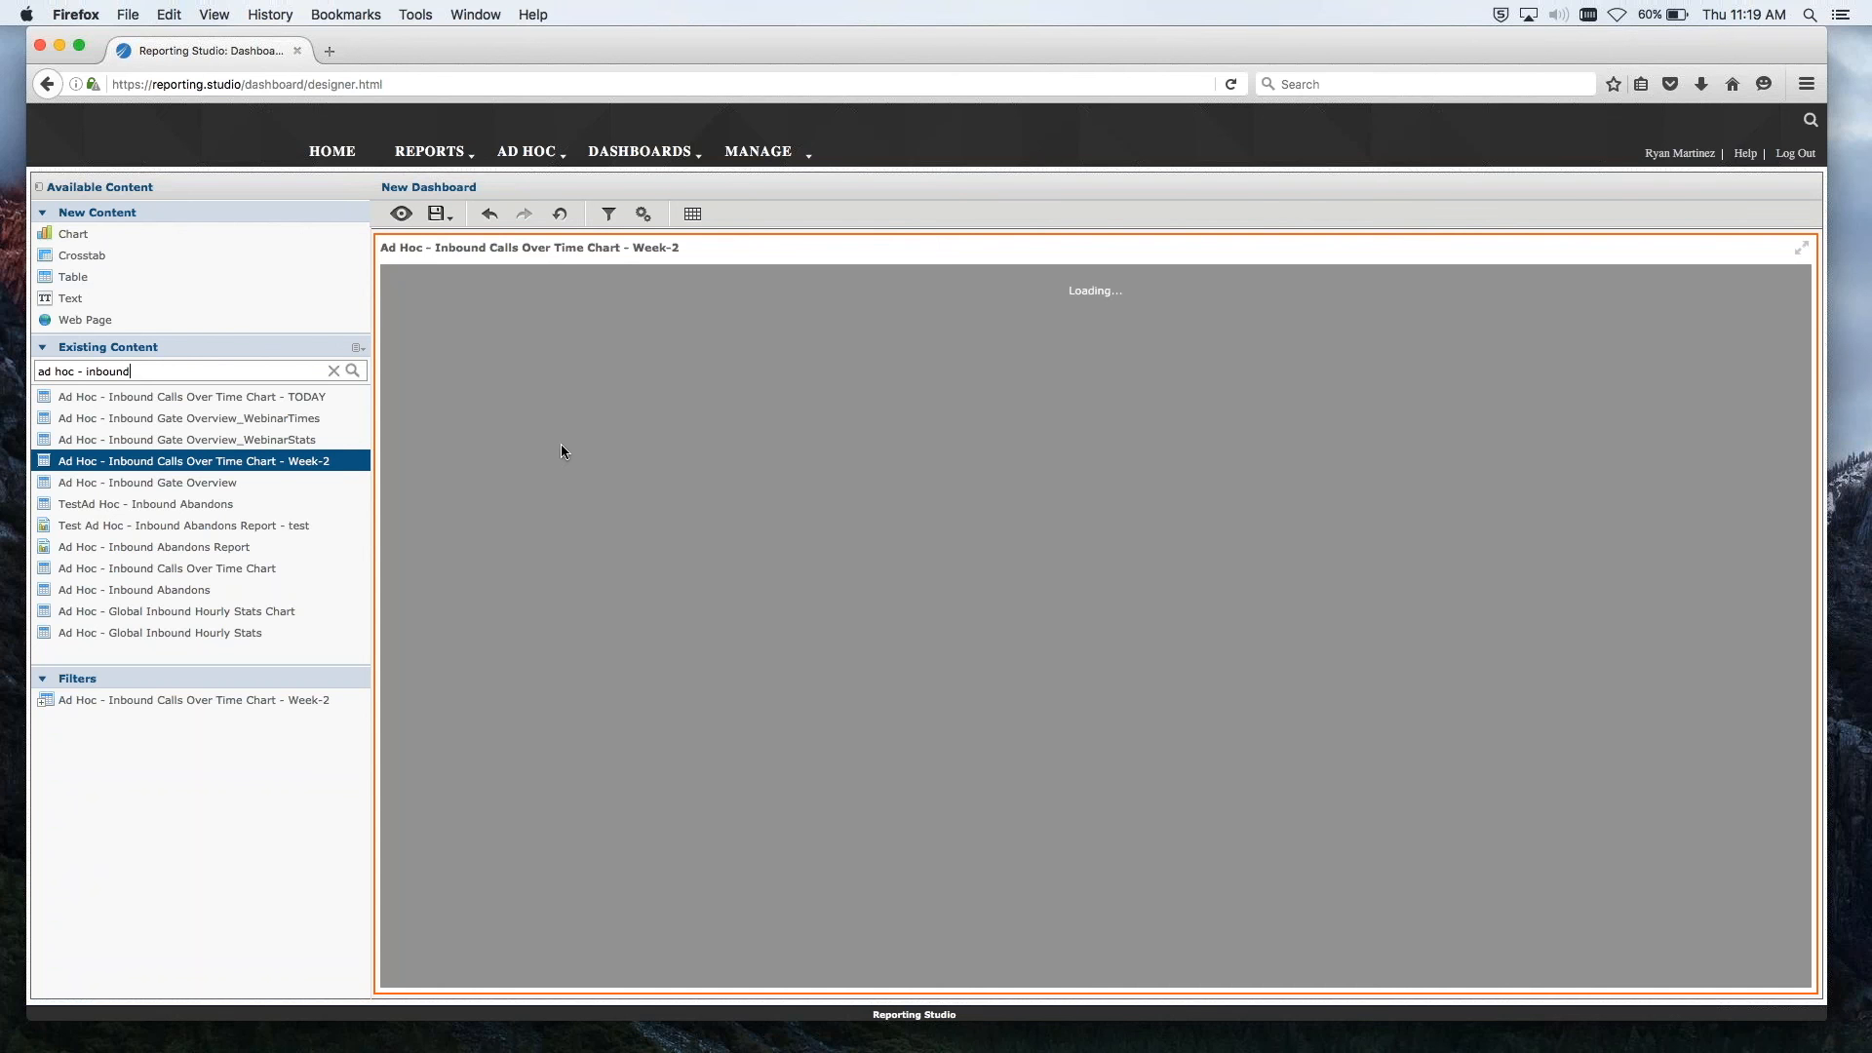
Step: Find Ad Hoc Inbound Agent Disposition_WebinarChart by searching "webinar", place it below the line chart and narrow it to about 60% of the canvas width
left_click(336, 372)
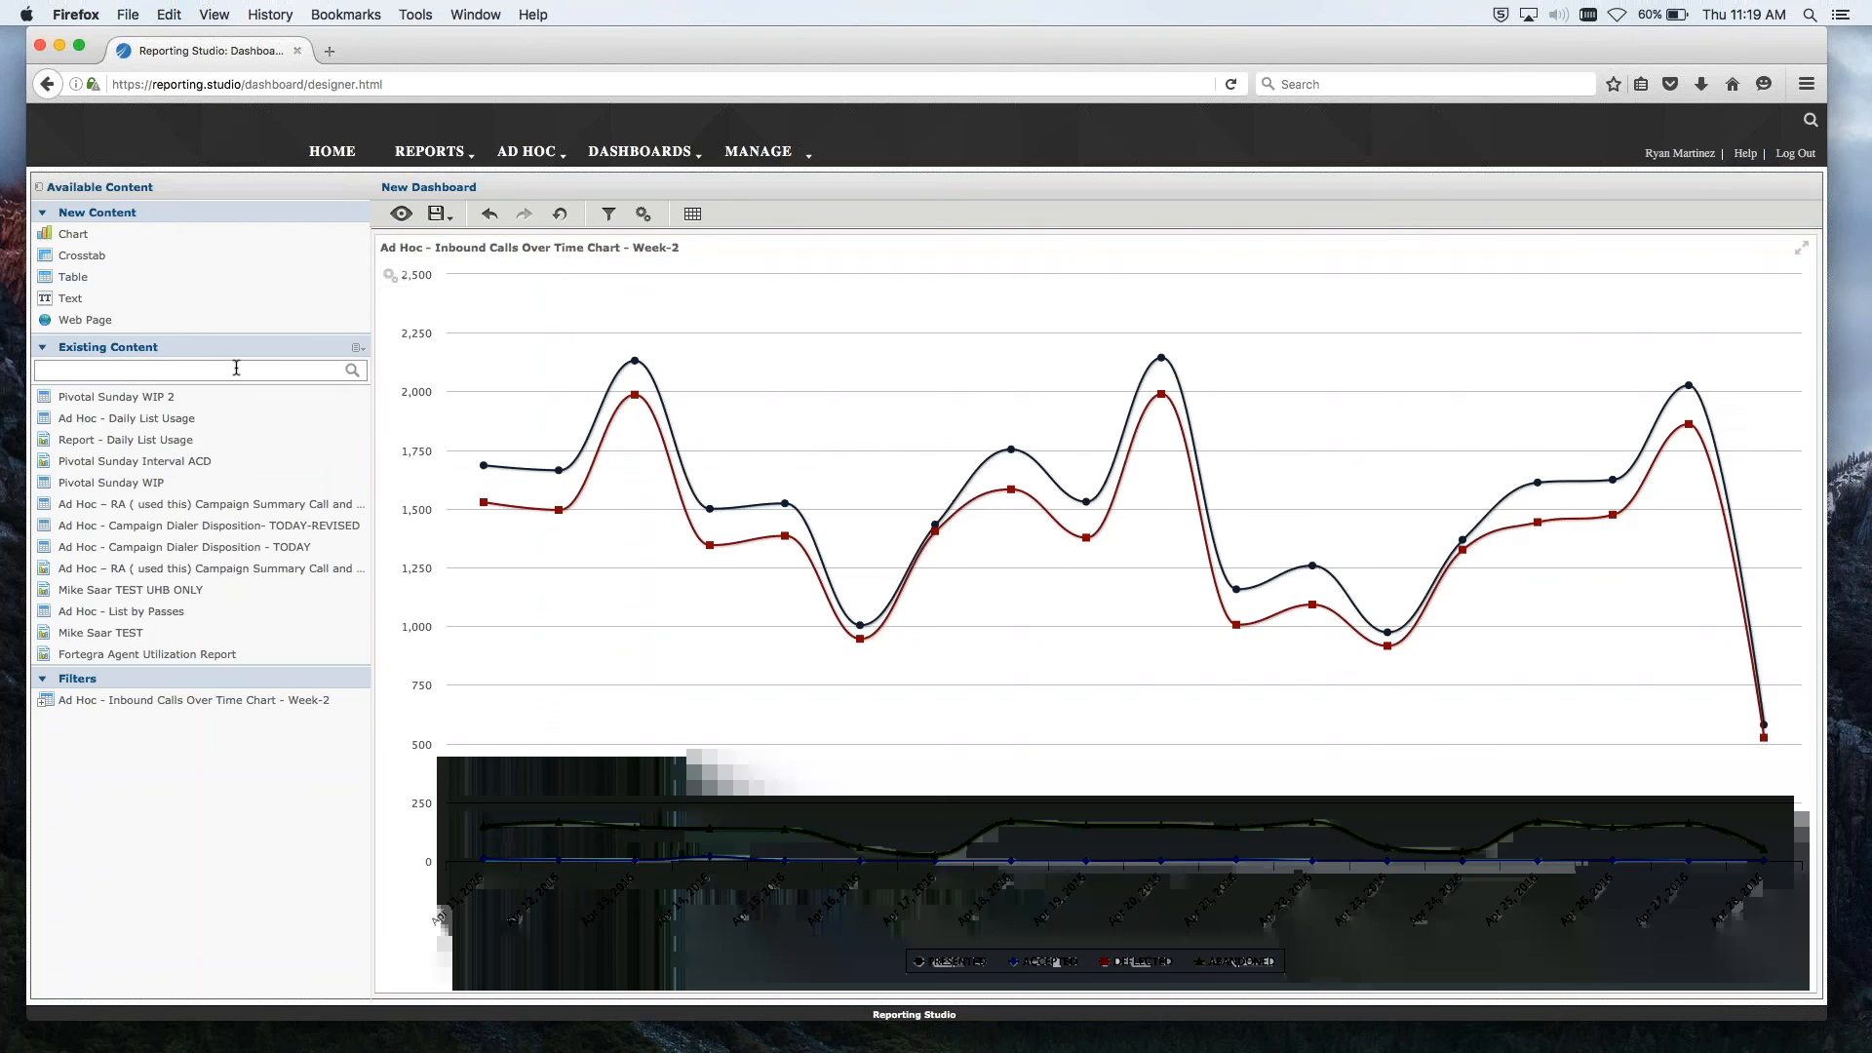
type("webinar")
key("Return")
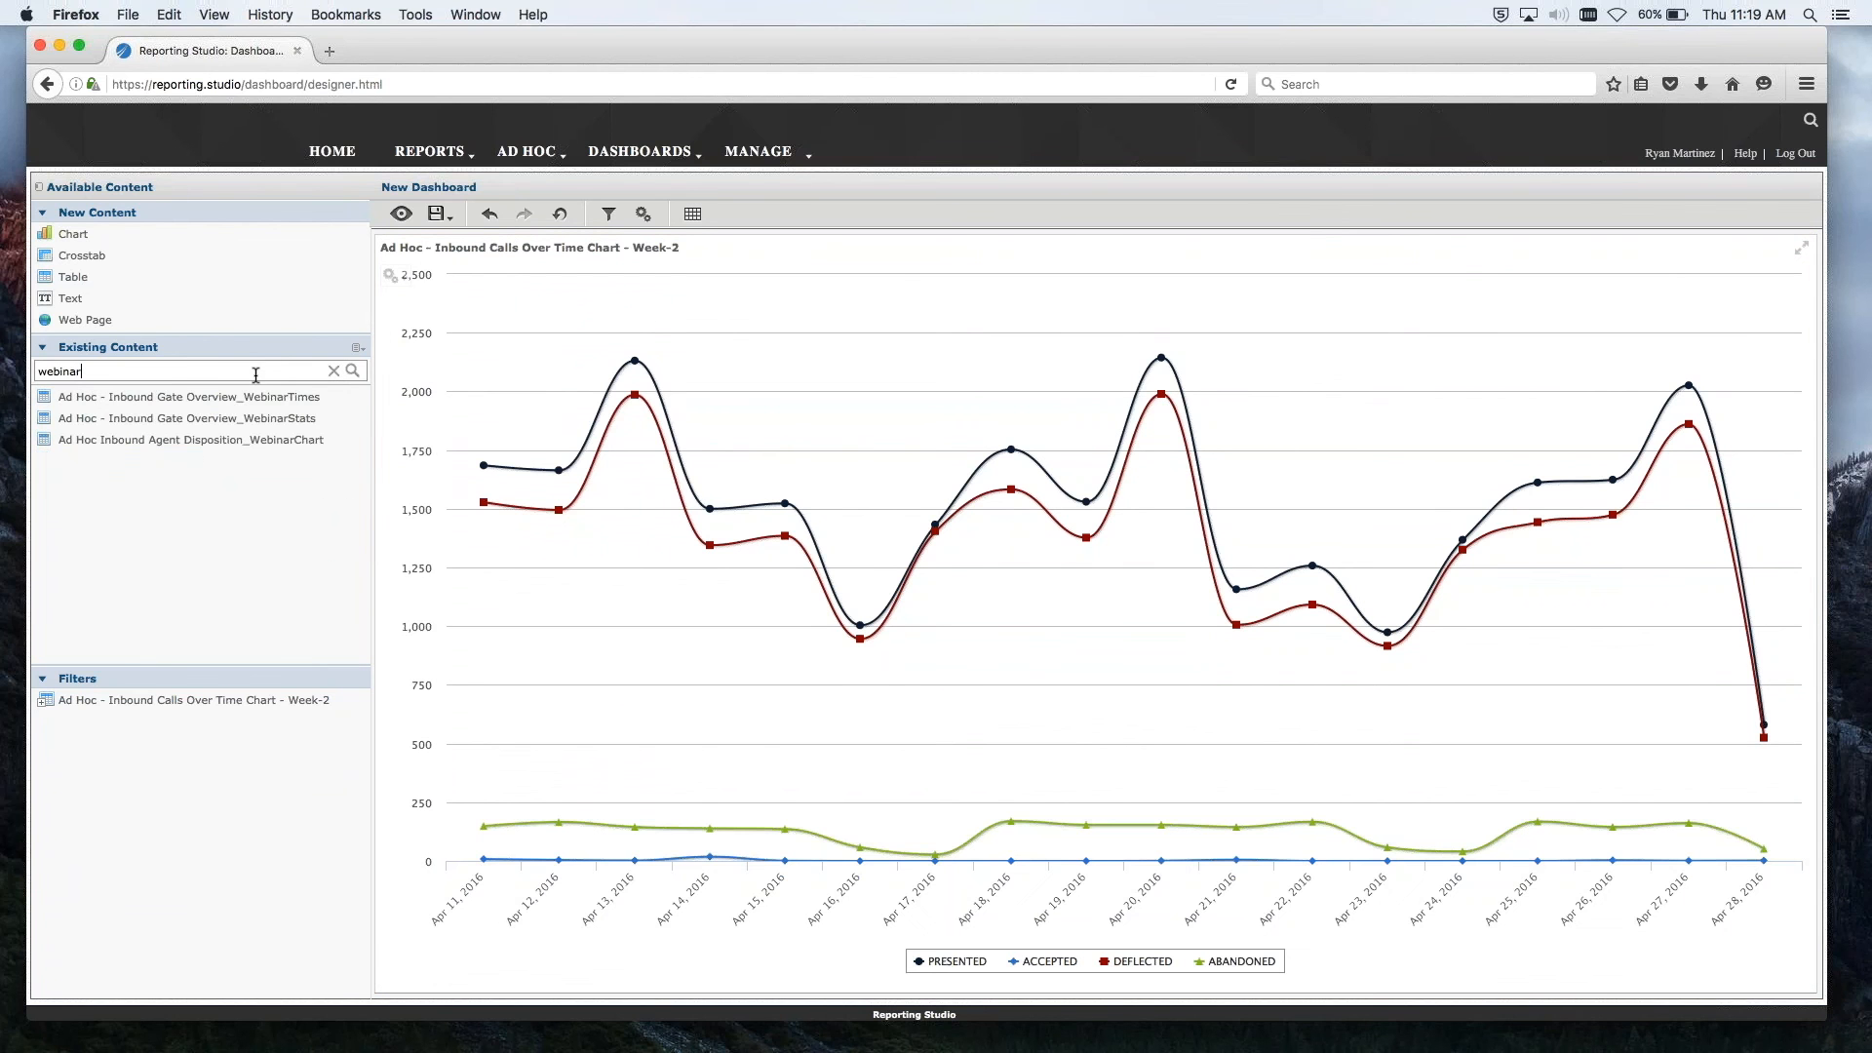
left_click(239, 439)
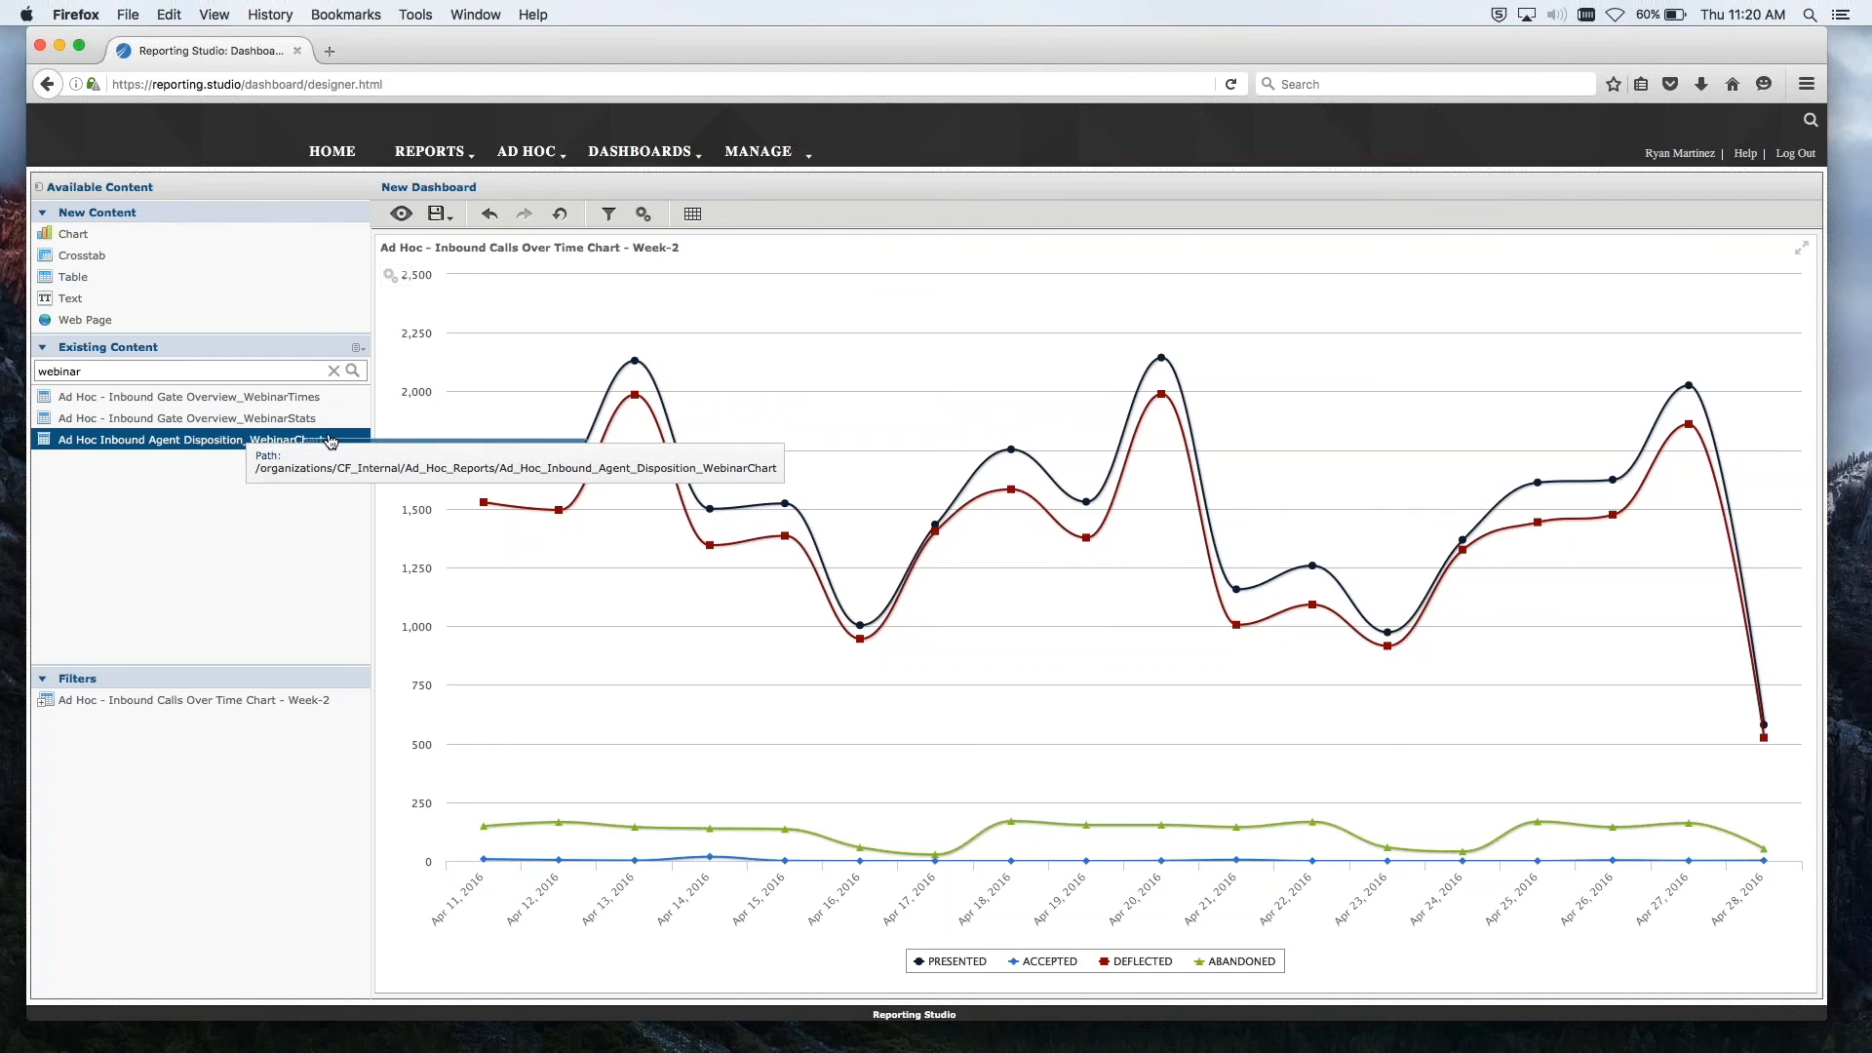
left_click_drag(332, 441, 1104, 760)
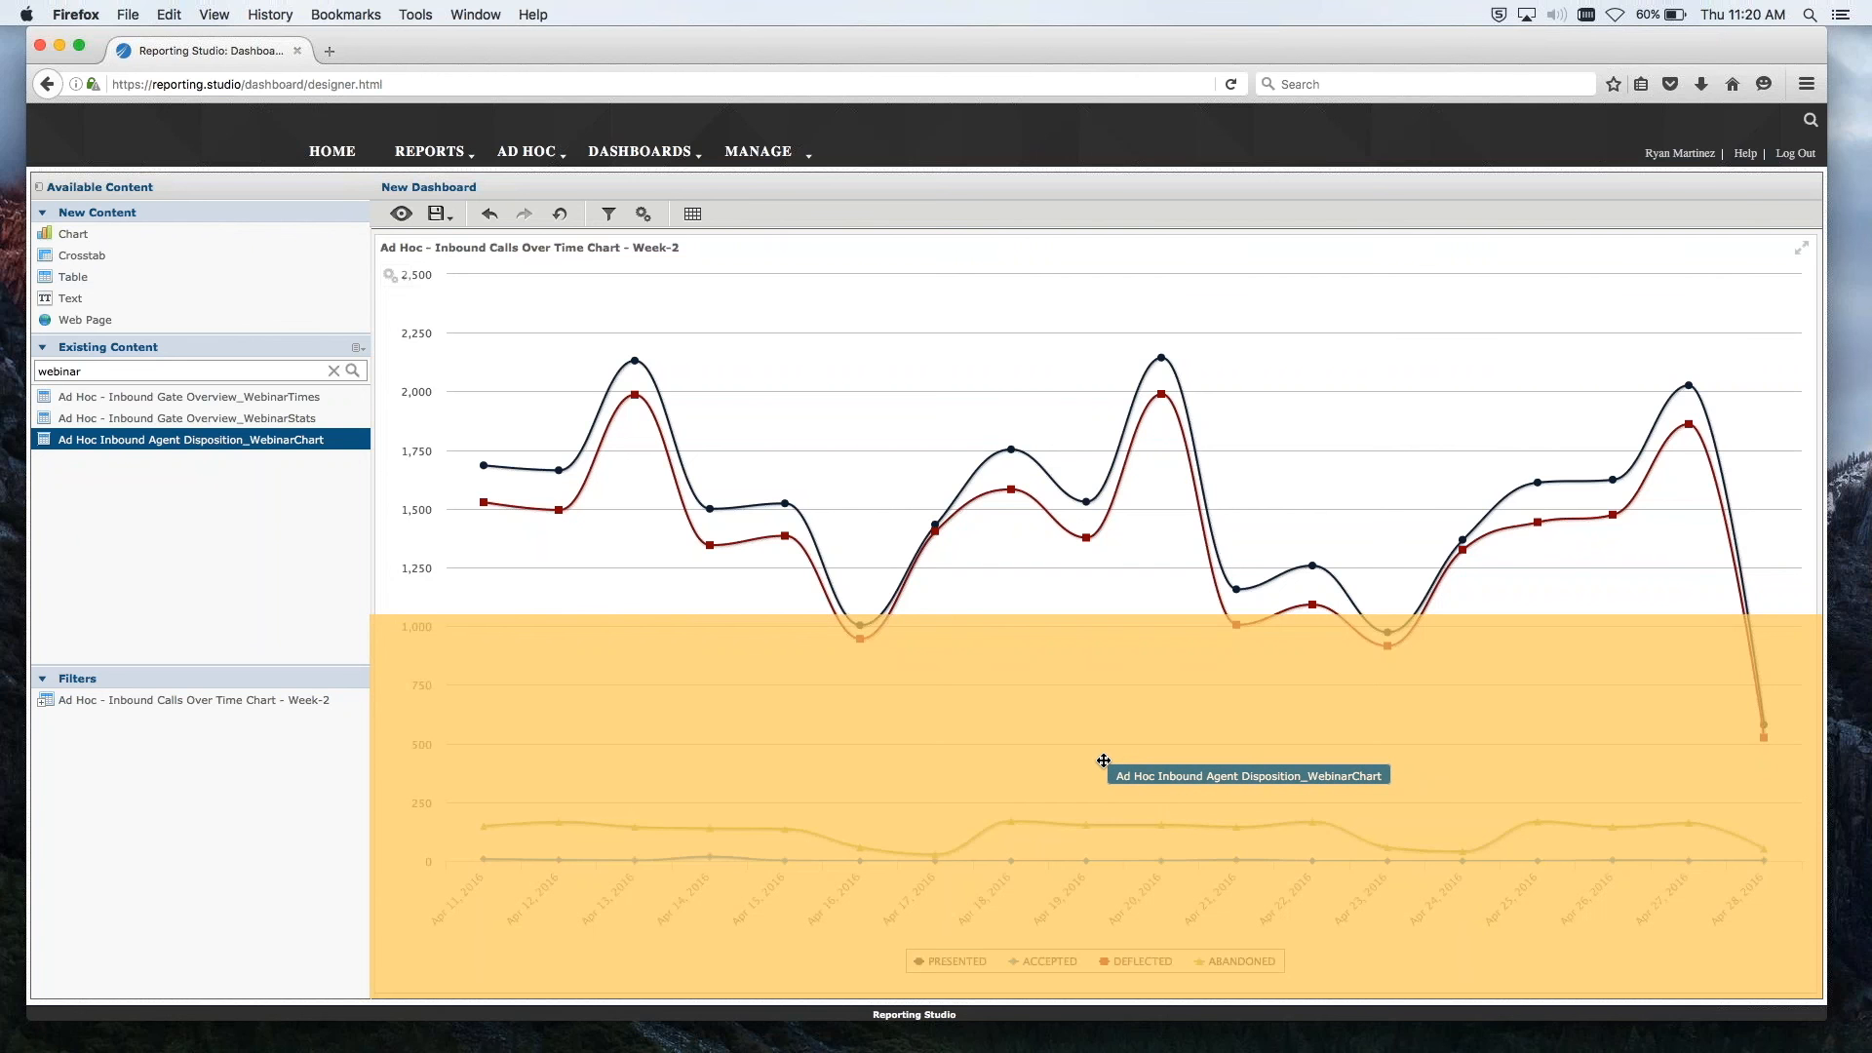
left_click_drag(1104, 761, 1104, 760)
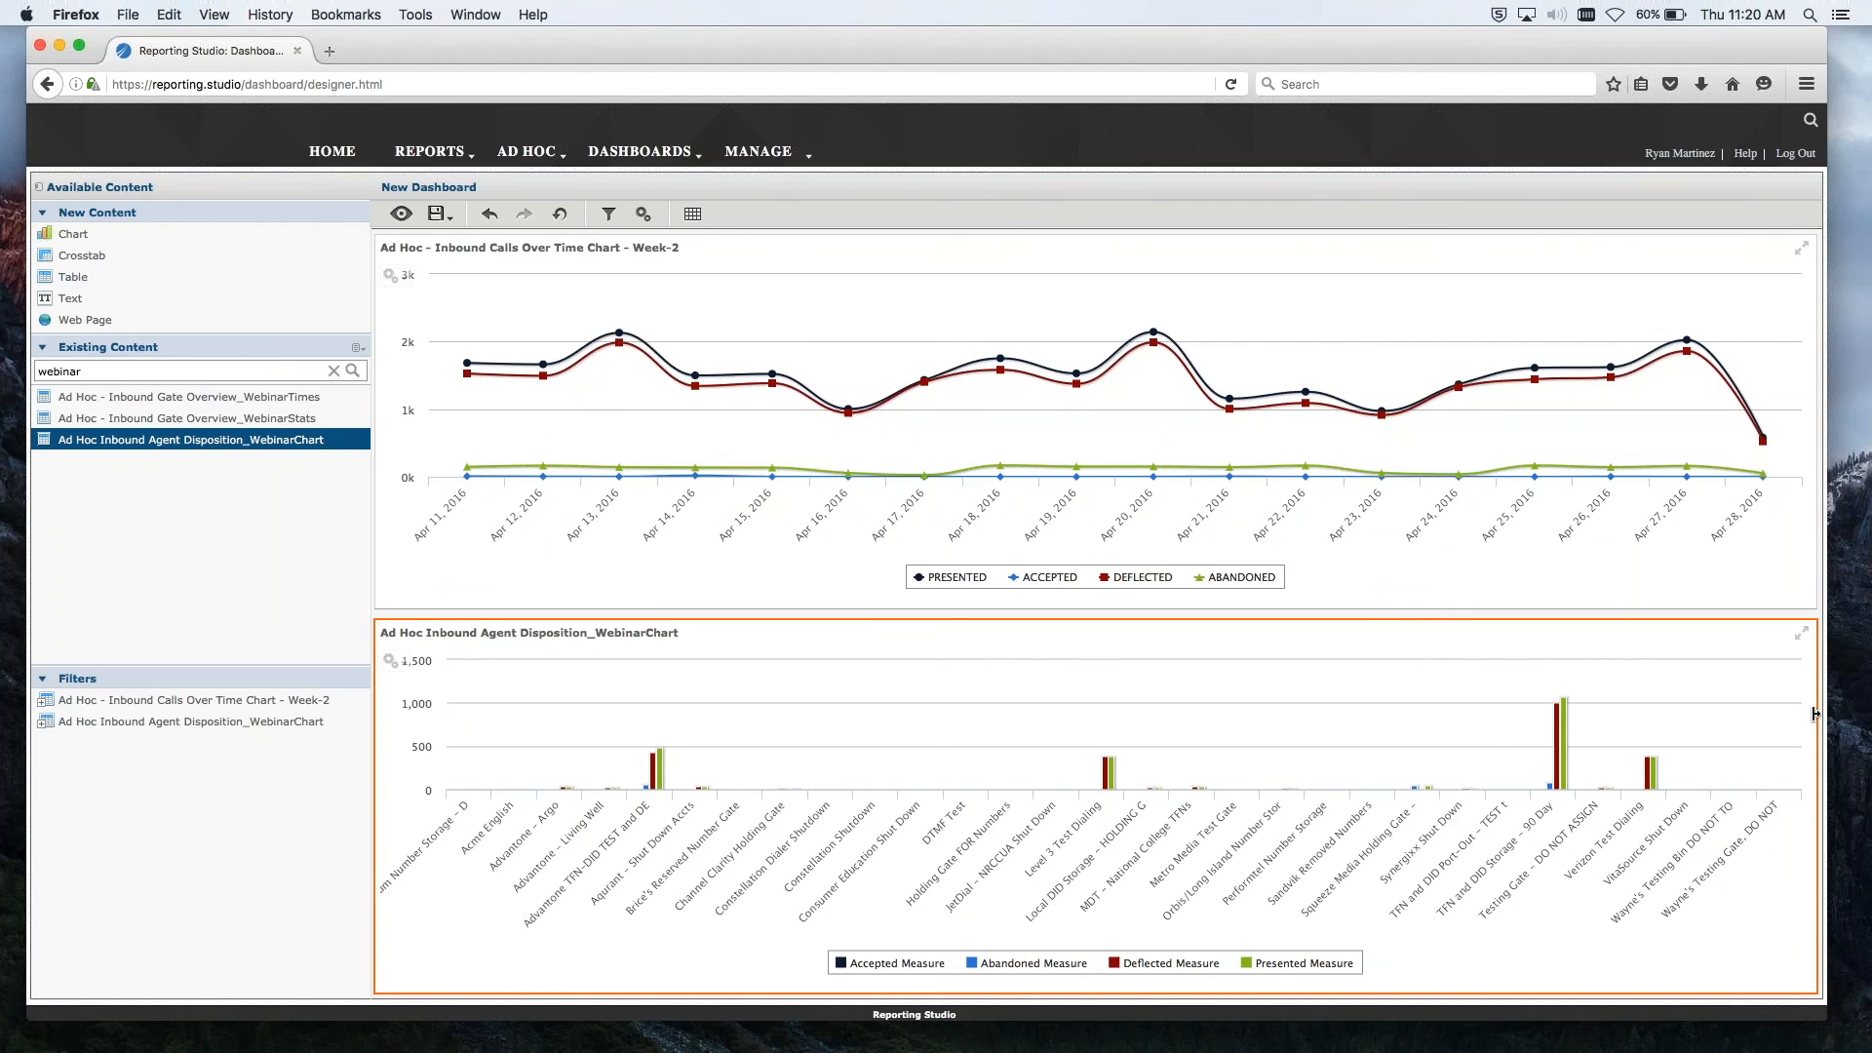
left_click_drag(1816, 714, 1287, 722)
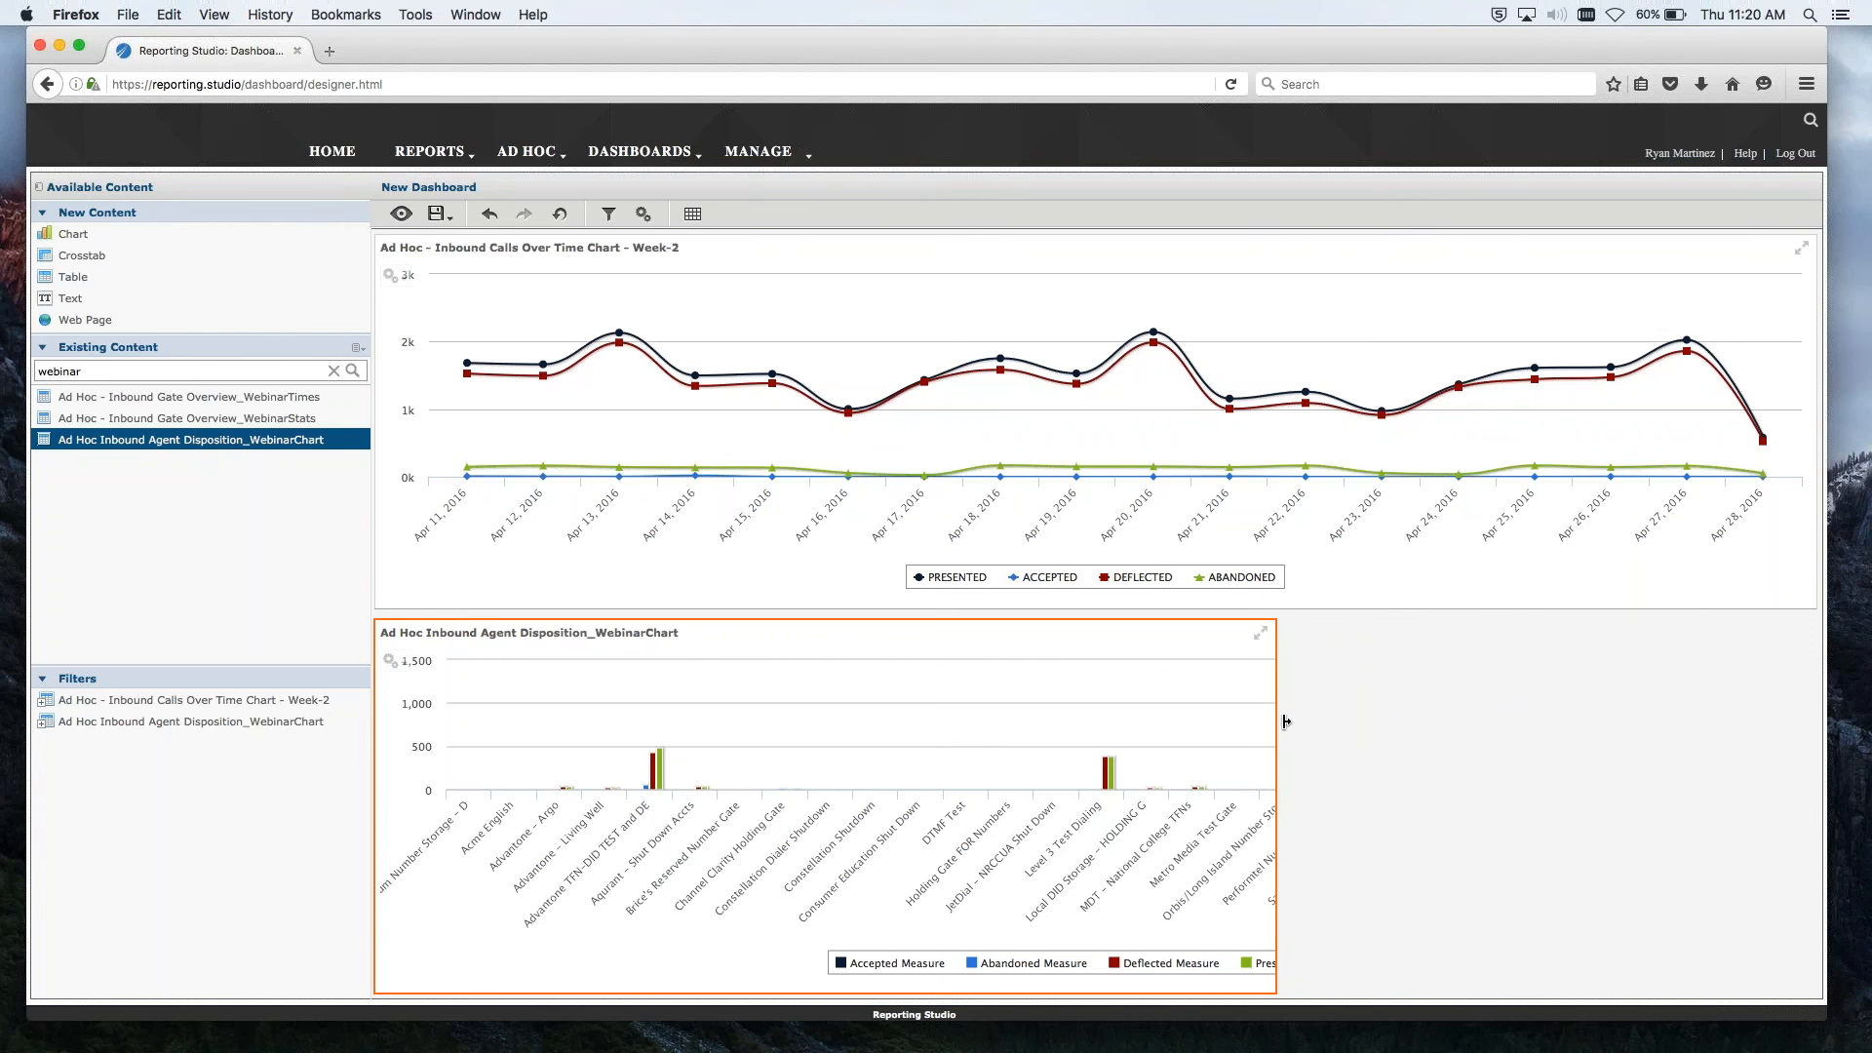
left_click_drag(1286, 722, 1282, 722)
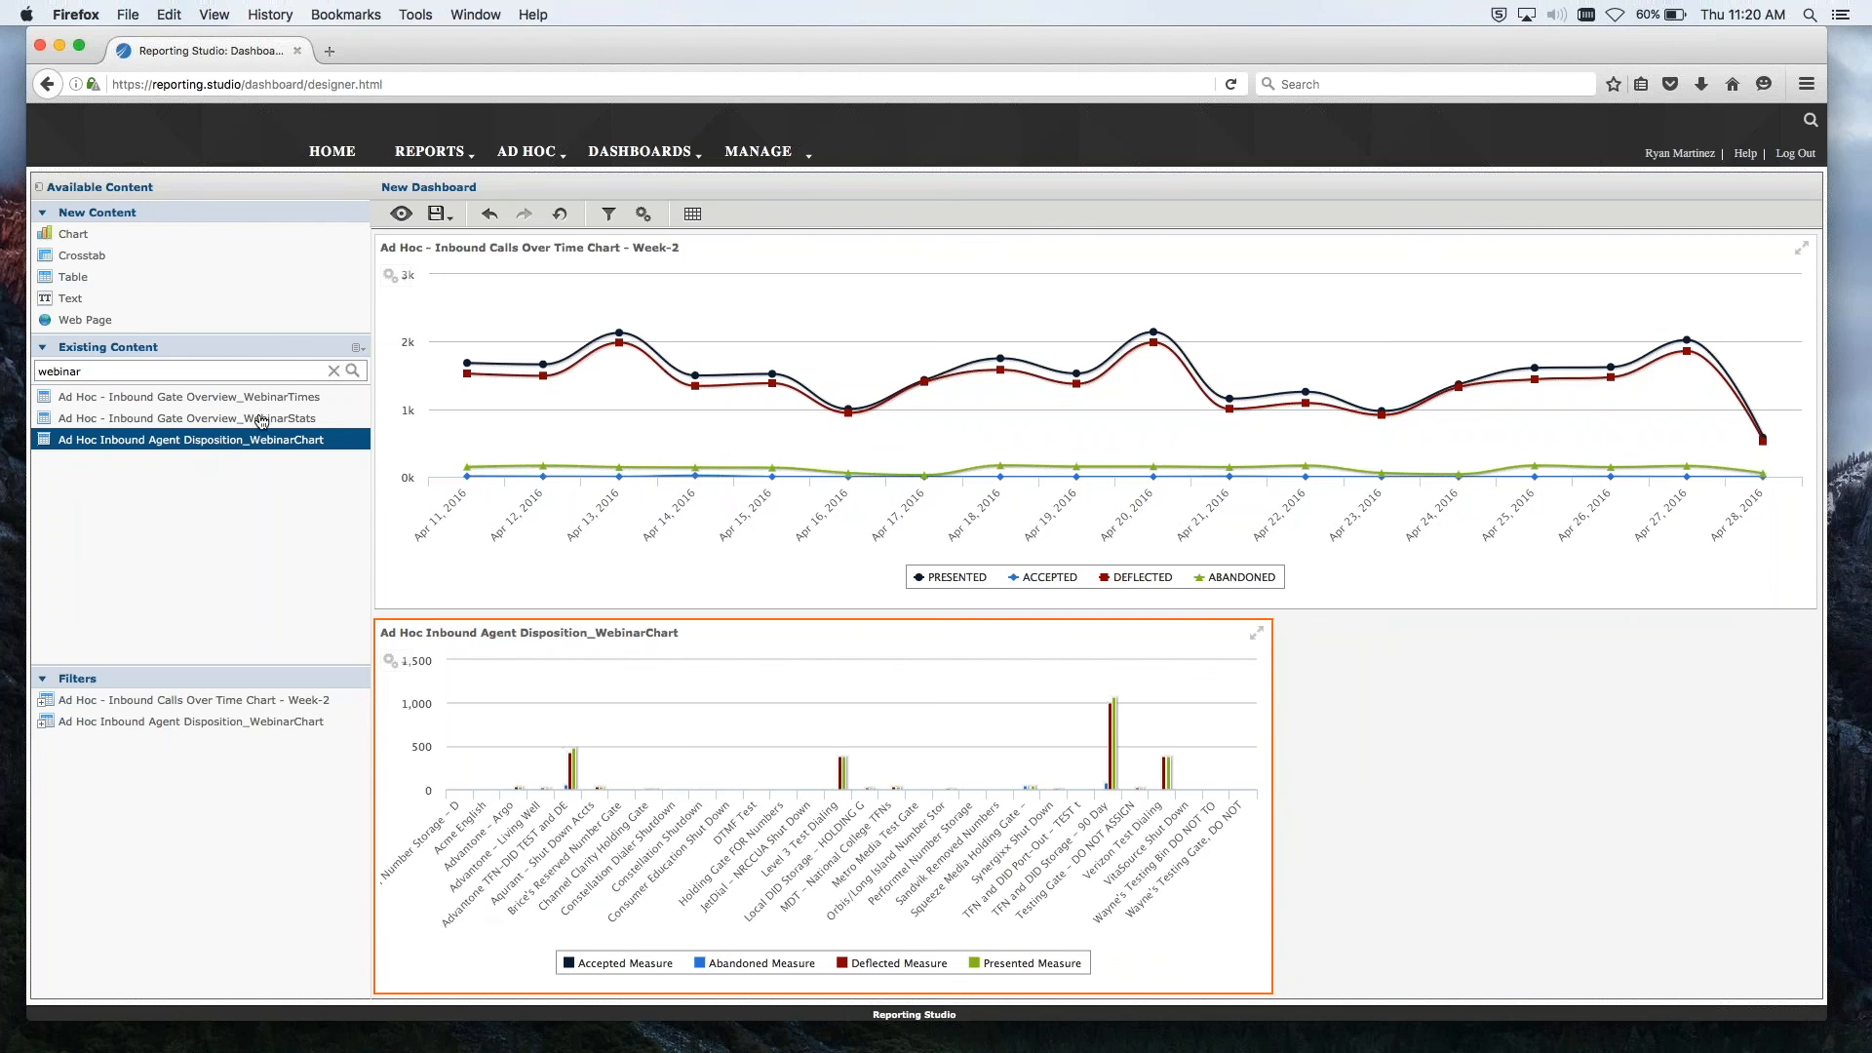
Step: Search for "ad hoc - global", add Ad Hoc - Global Inbound Hourly Stats Chart beside the agent disposition chart and narrow the content list
left_click(333, 371)
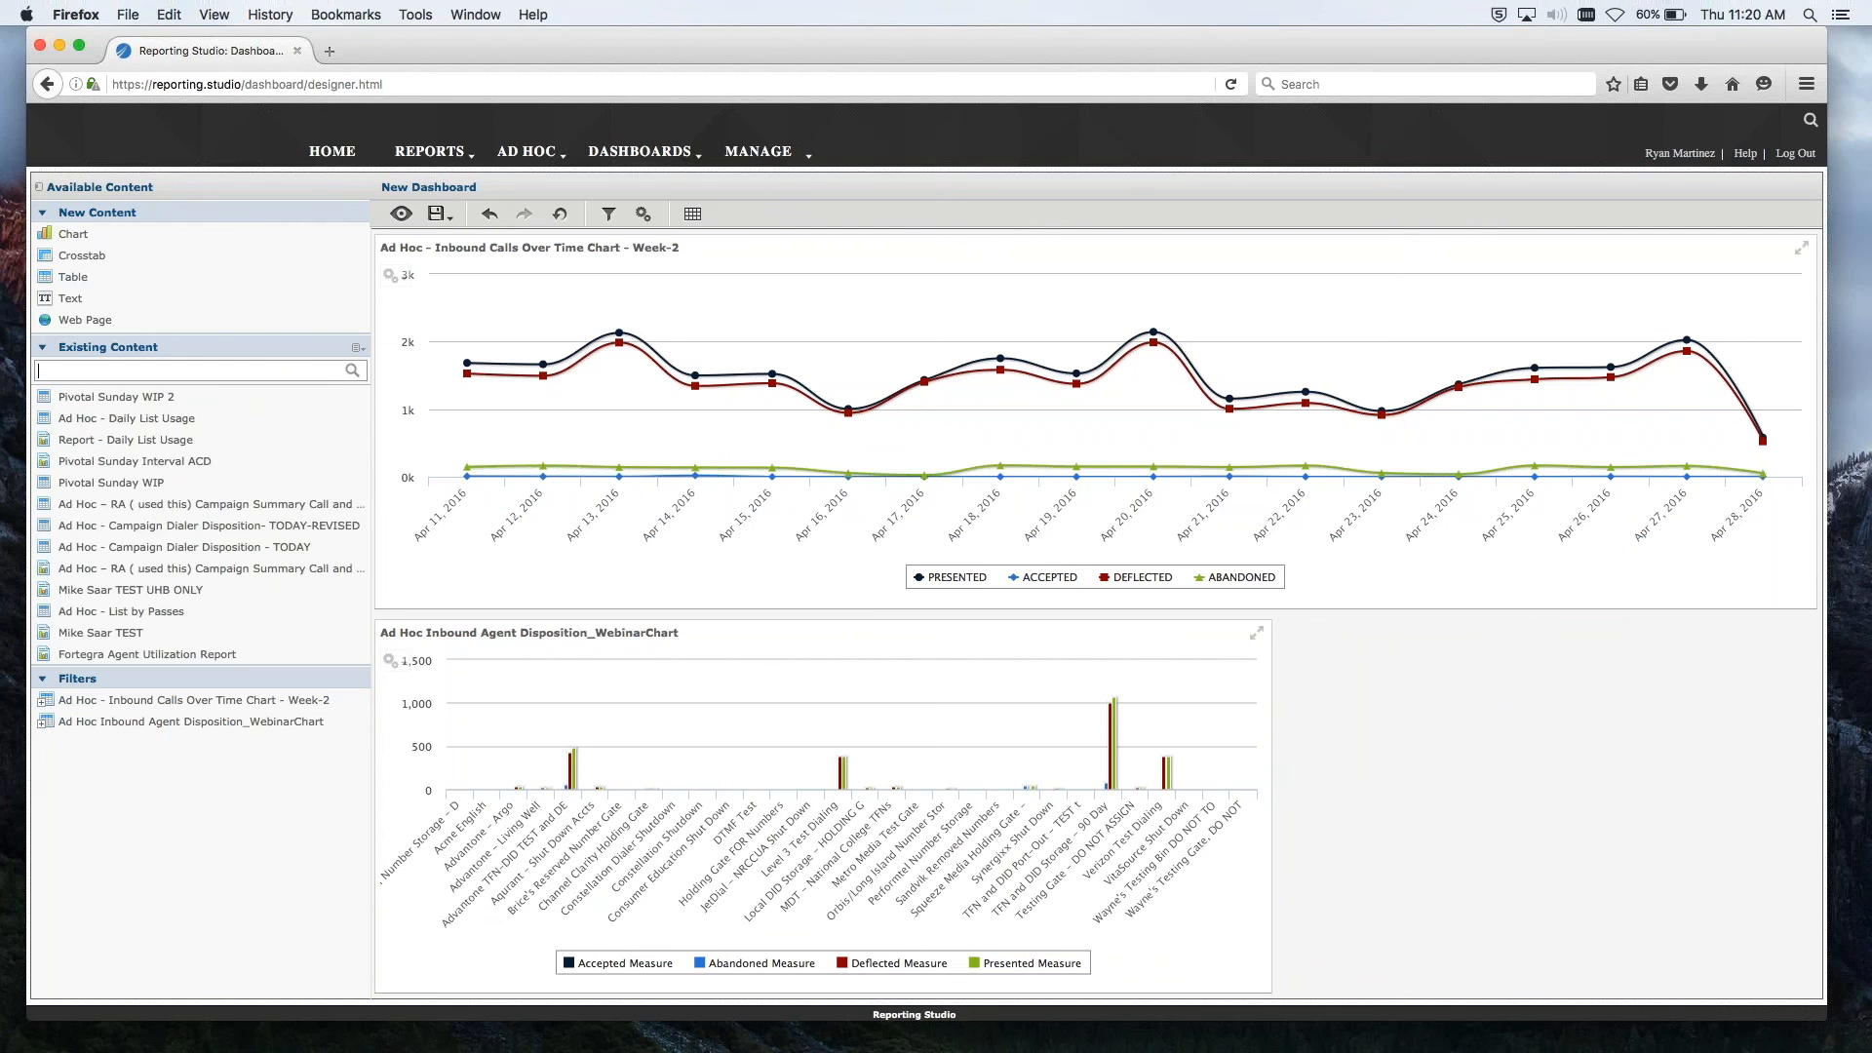
type("in")
type("ad hoc -")
type(" glo")
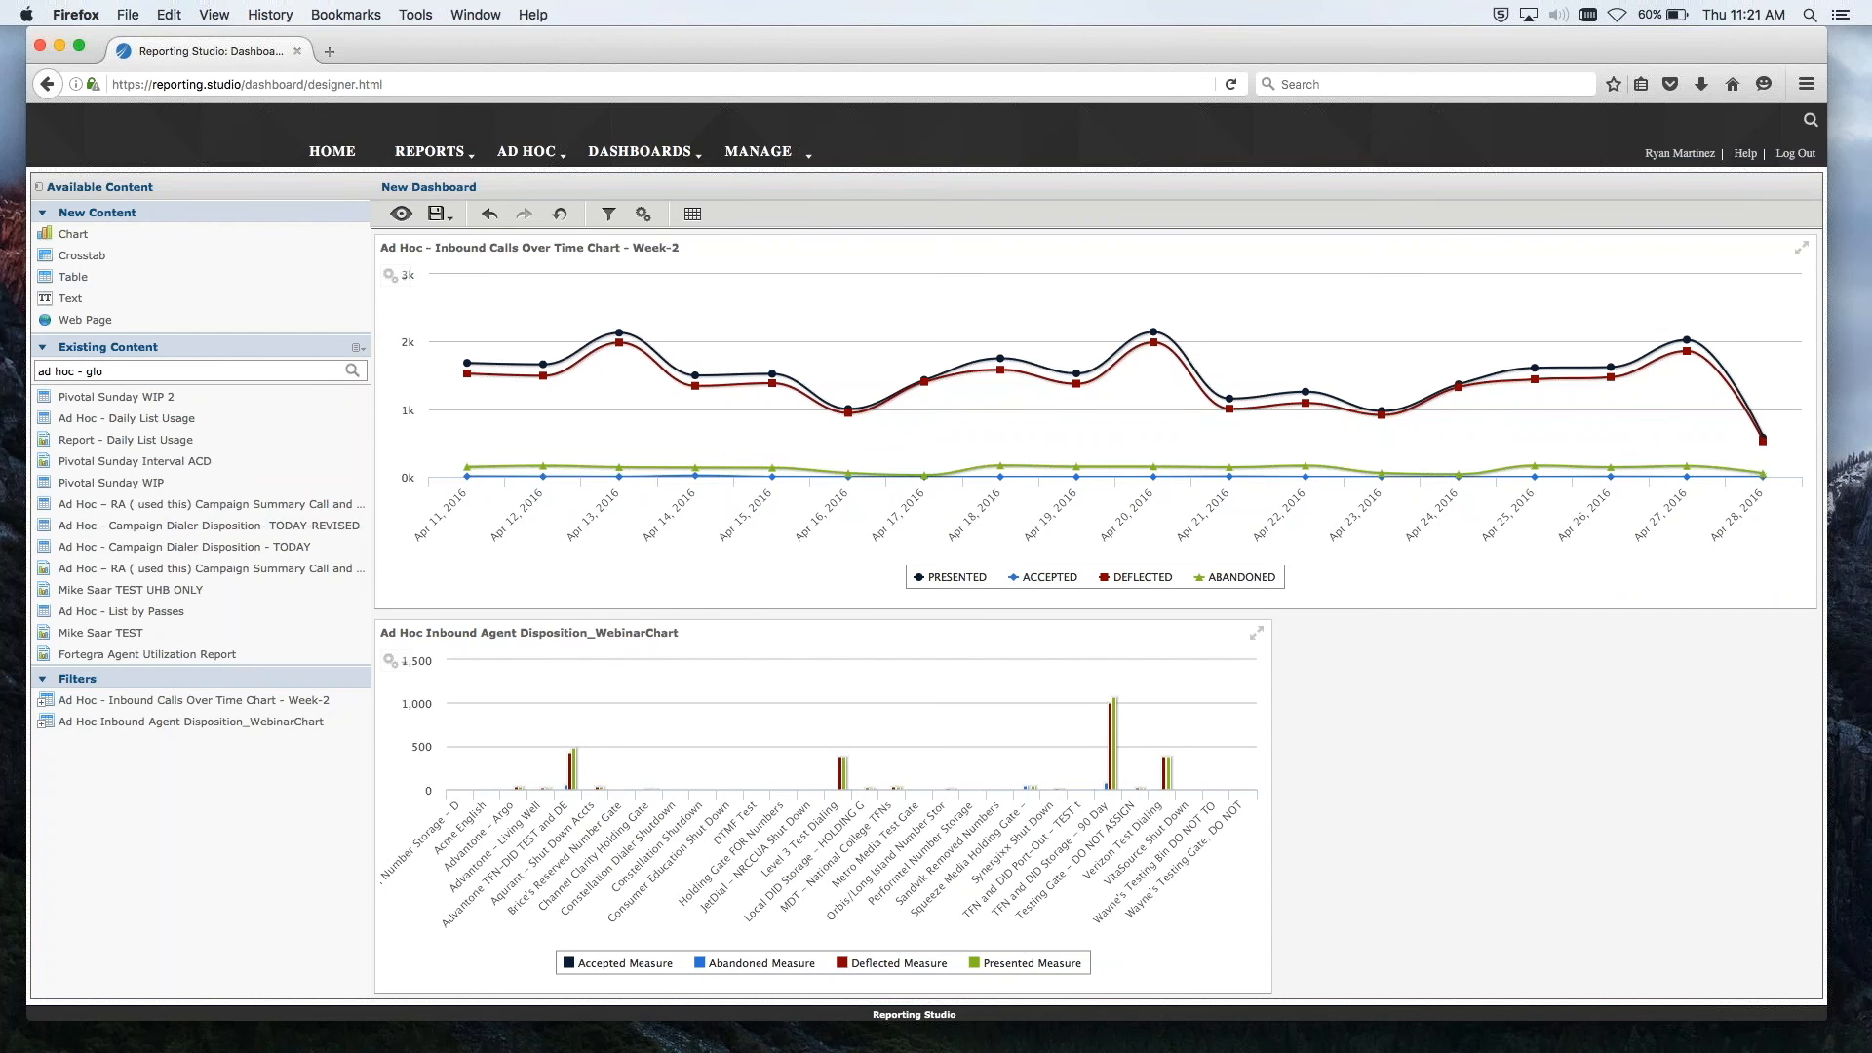
type("bal")
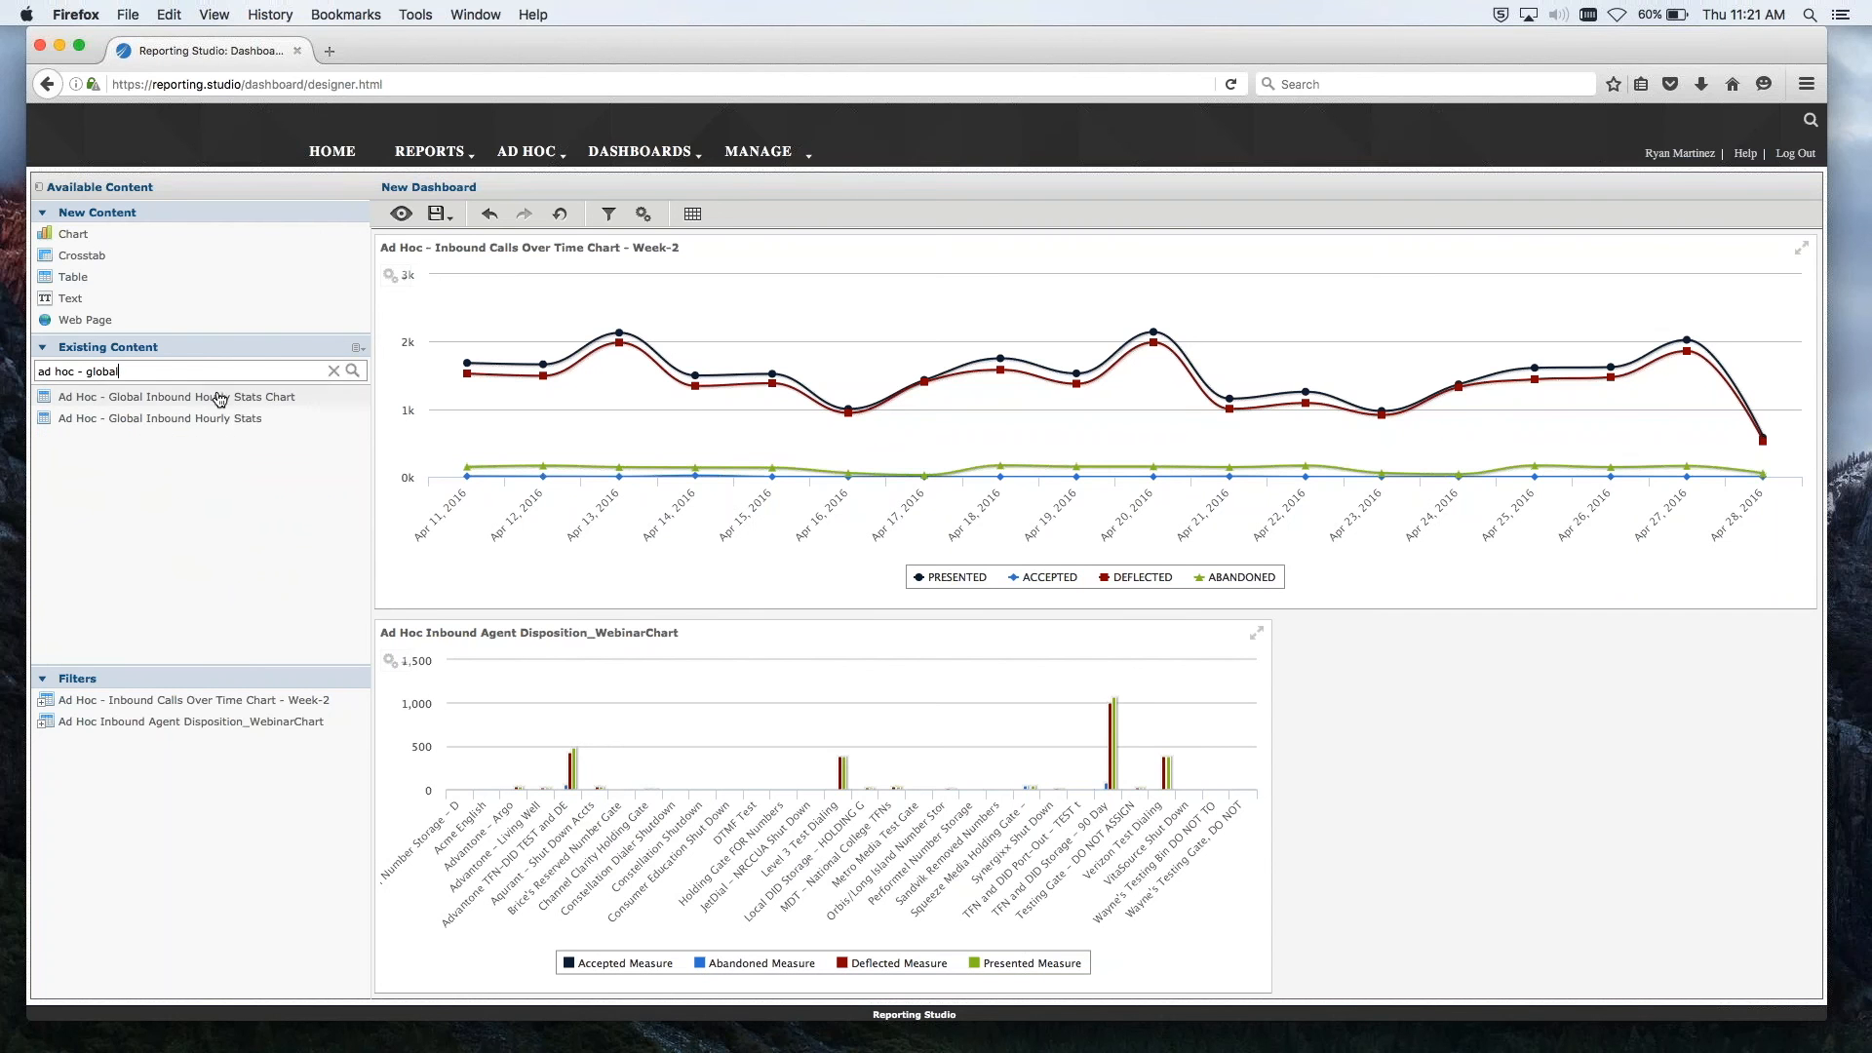
left_click_drag(219, 400, 1457, 792)
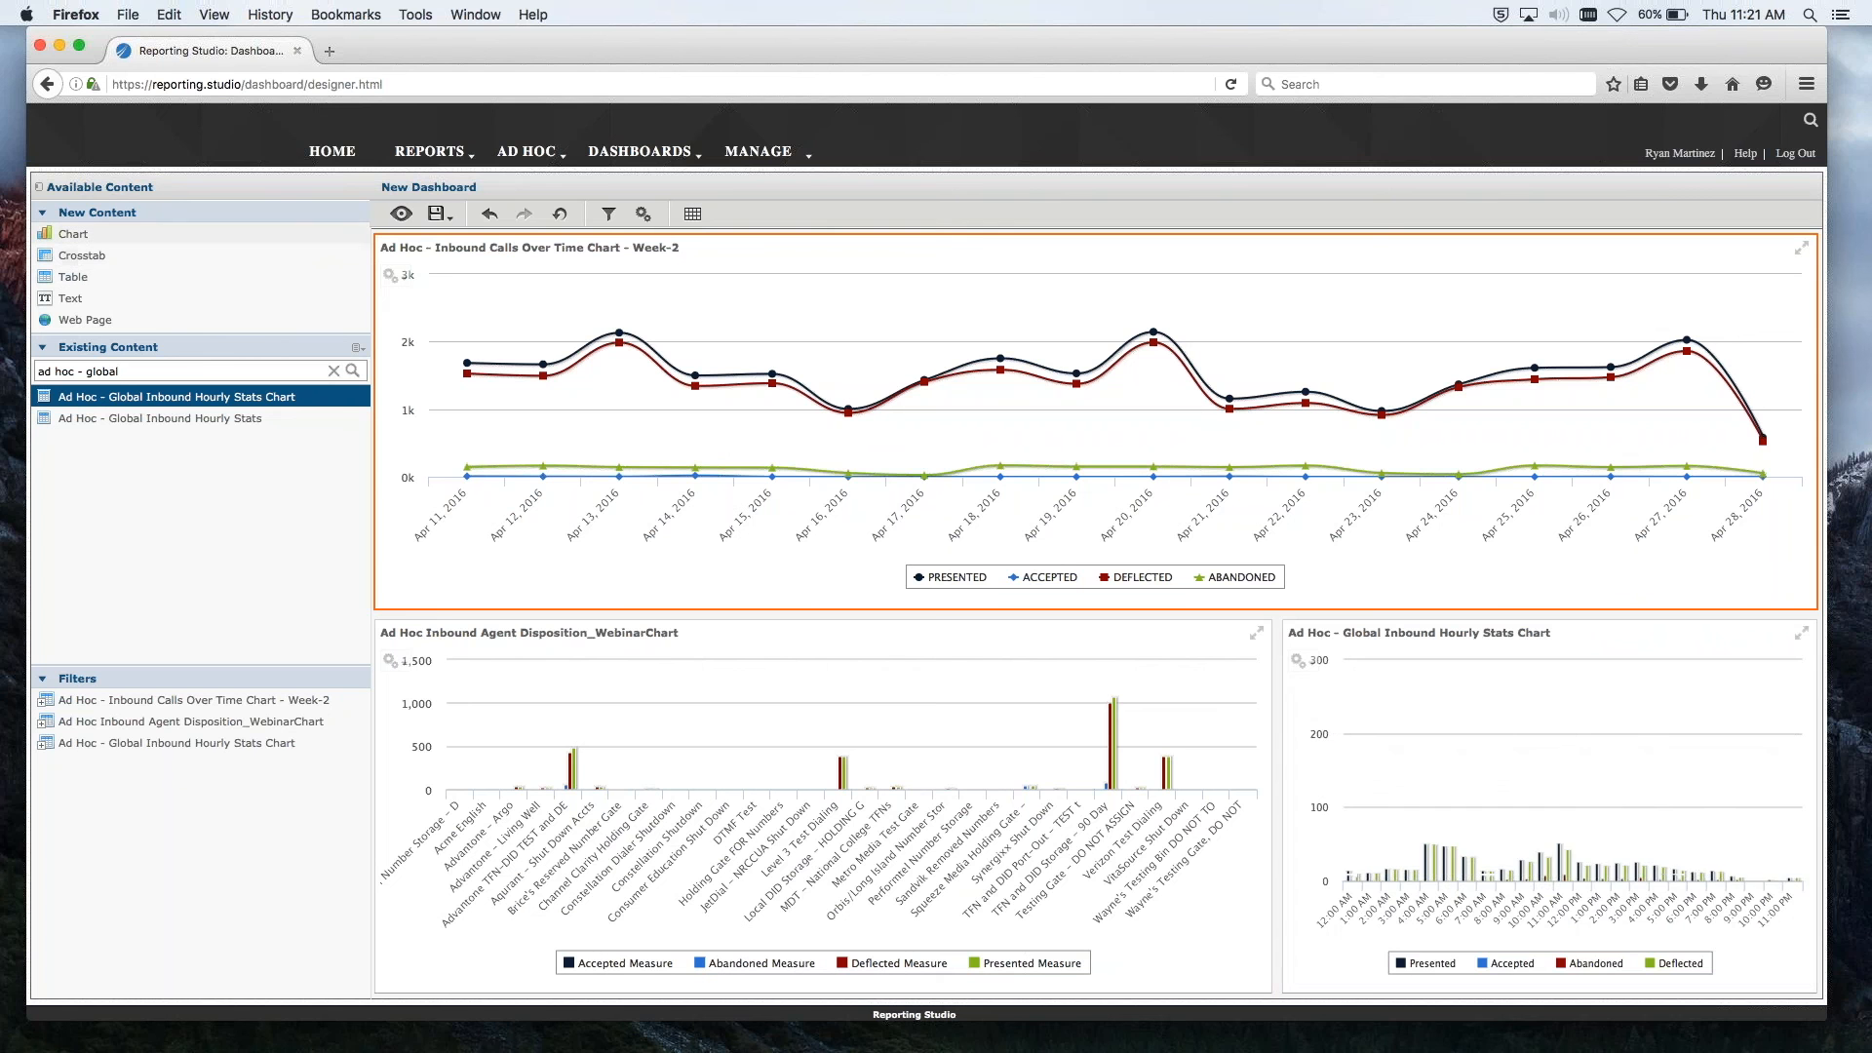
left_click_drag(364, 210, 224, 208)
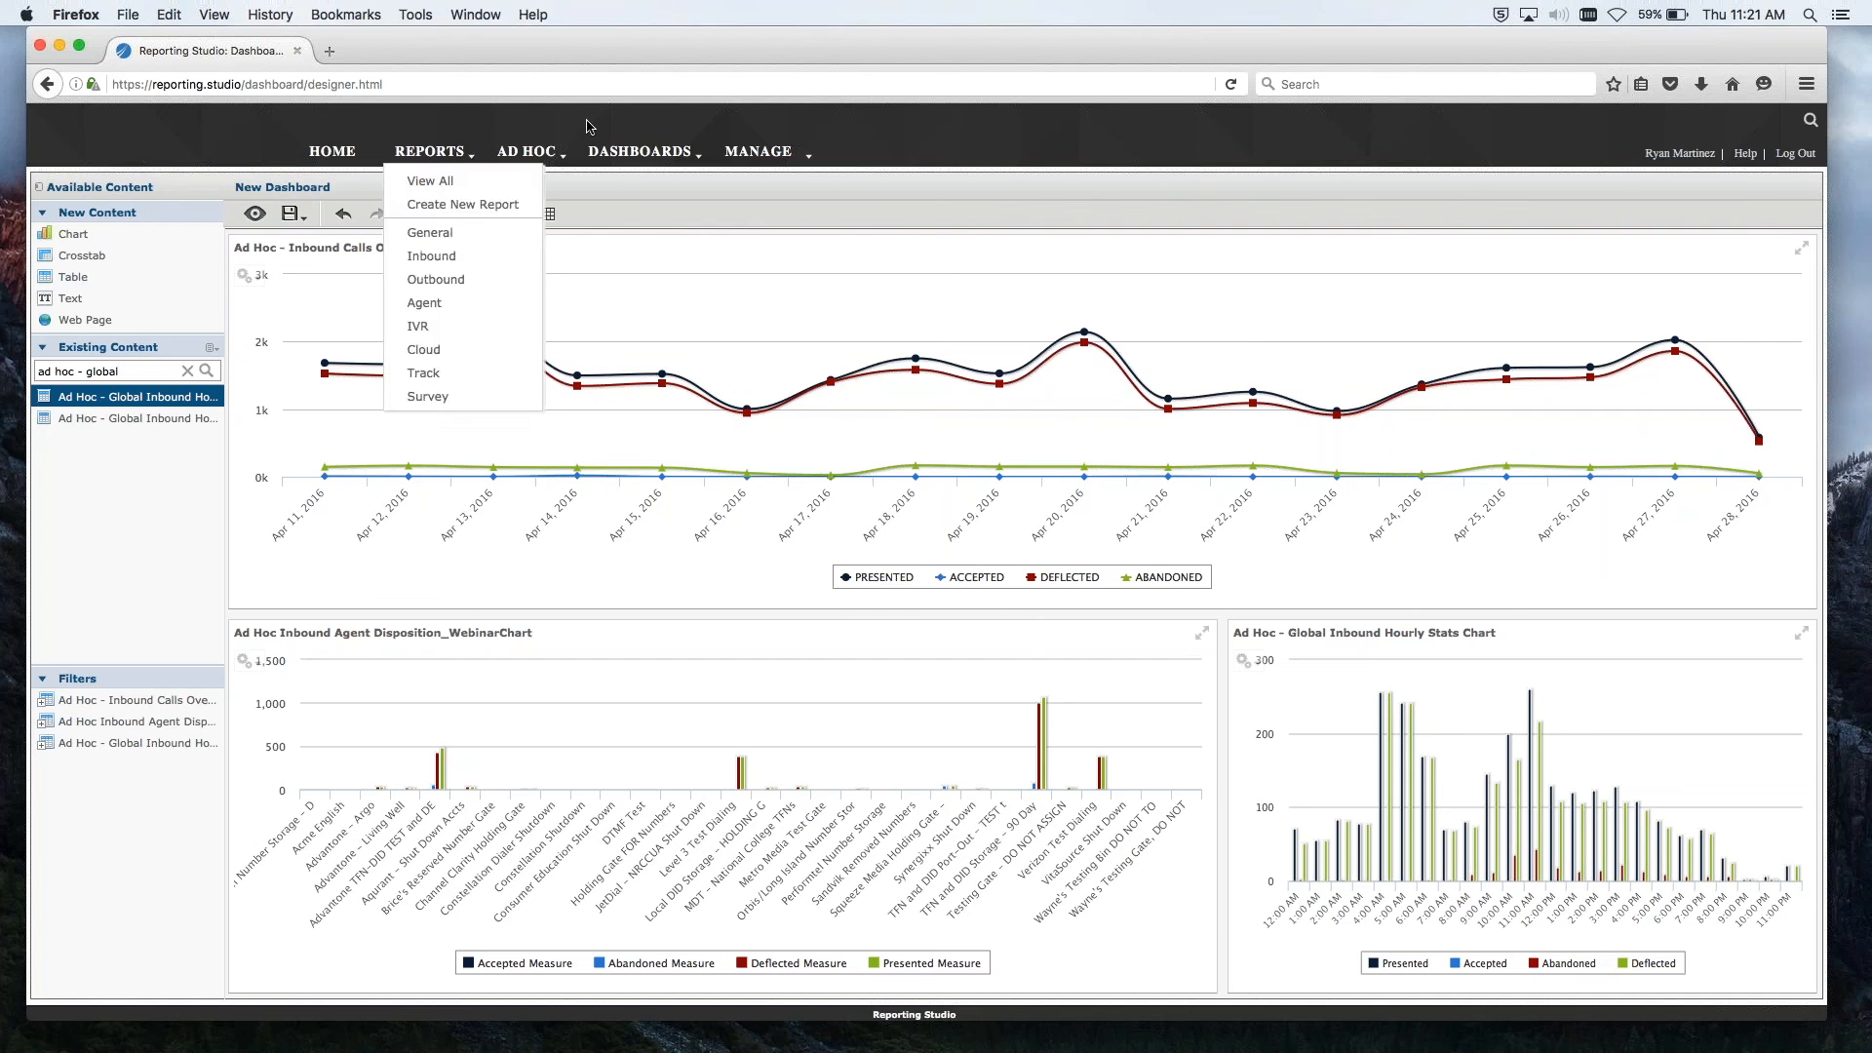
Step: Start a new ad hoc view and choose Complete Calls Domain from the Public Domains folder as its data source
mouse_move(640, 154)
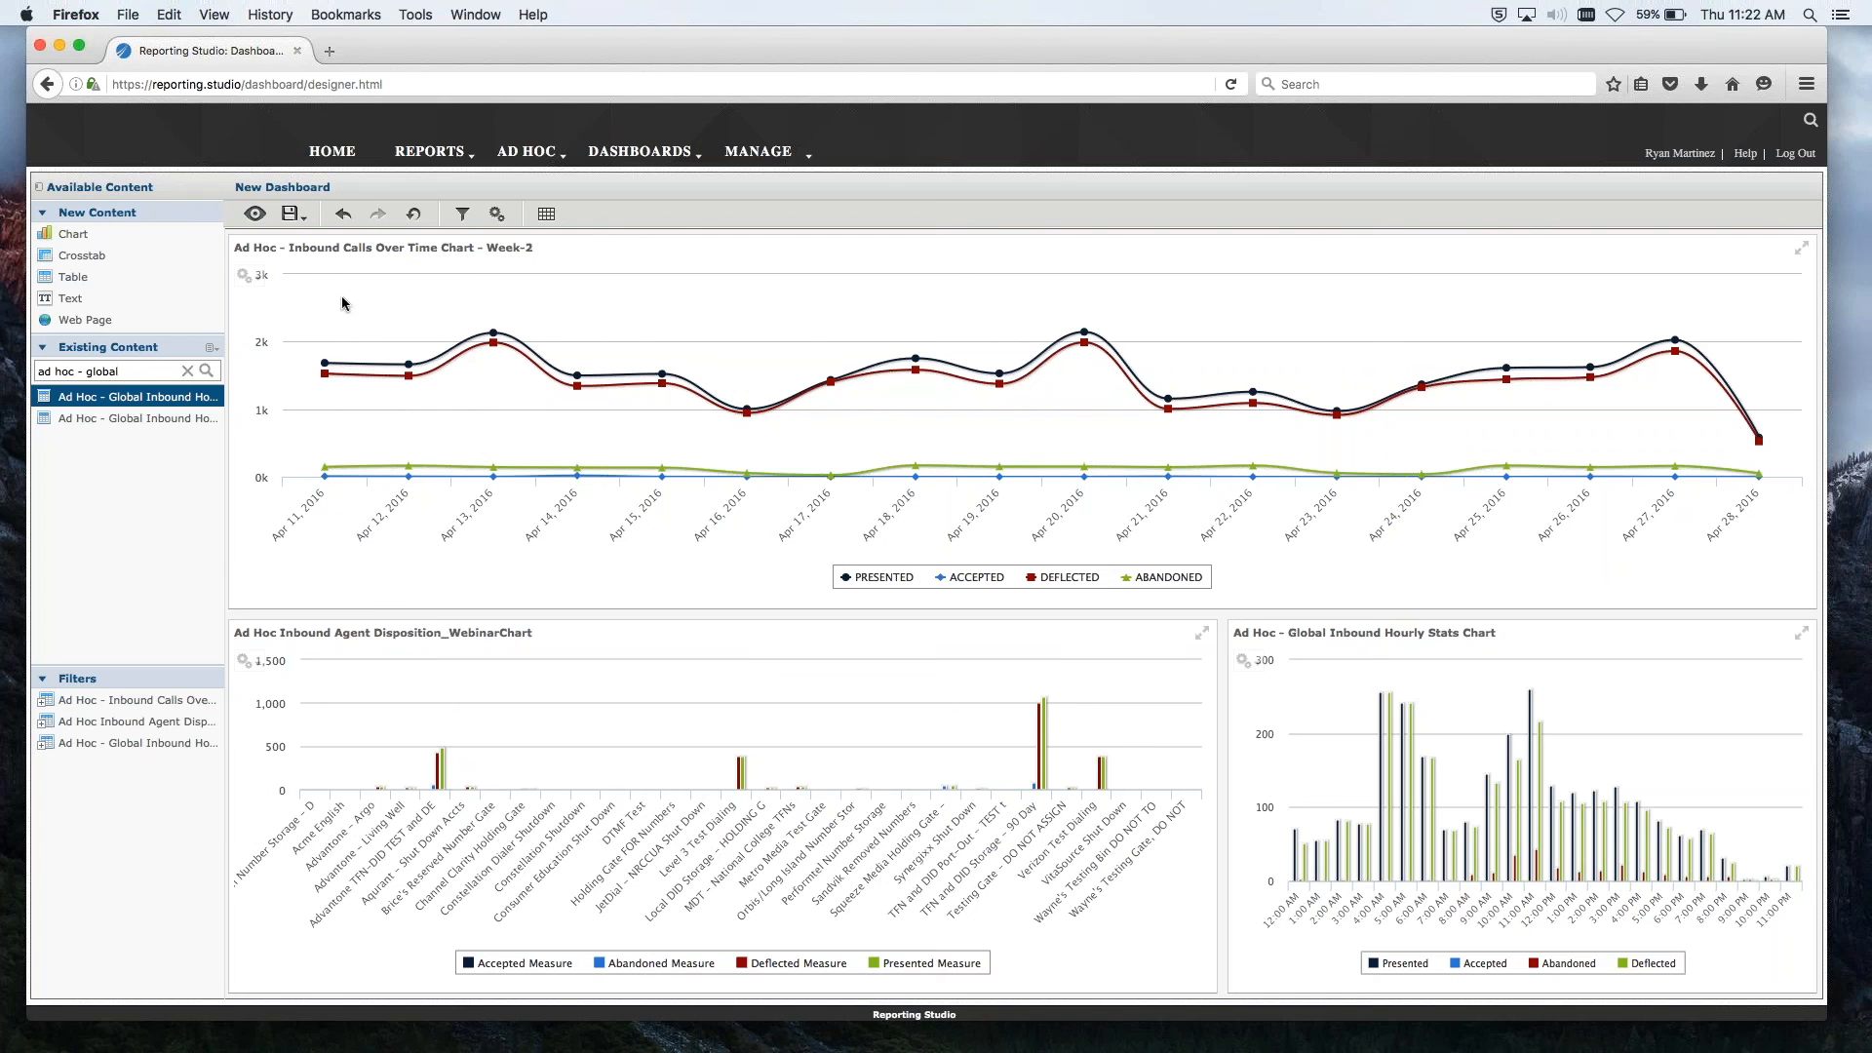
left_click(60, 46)
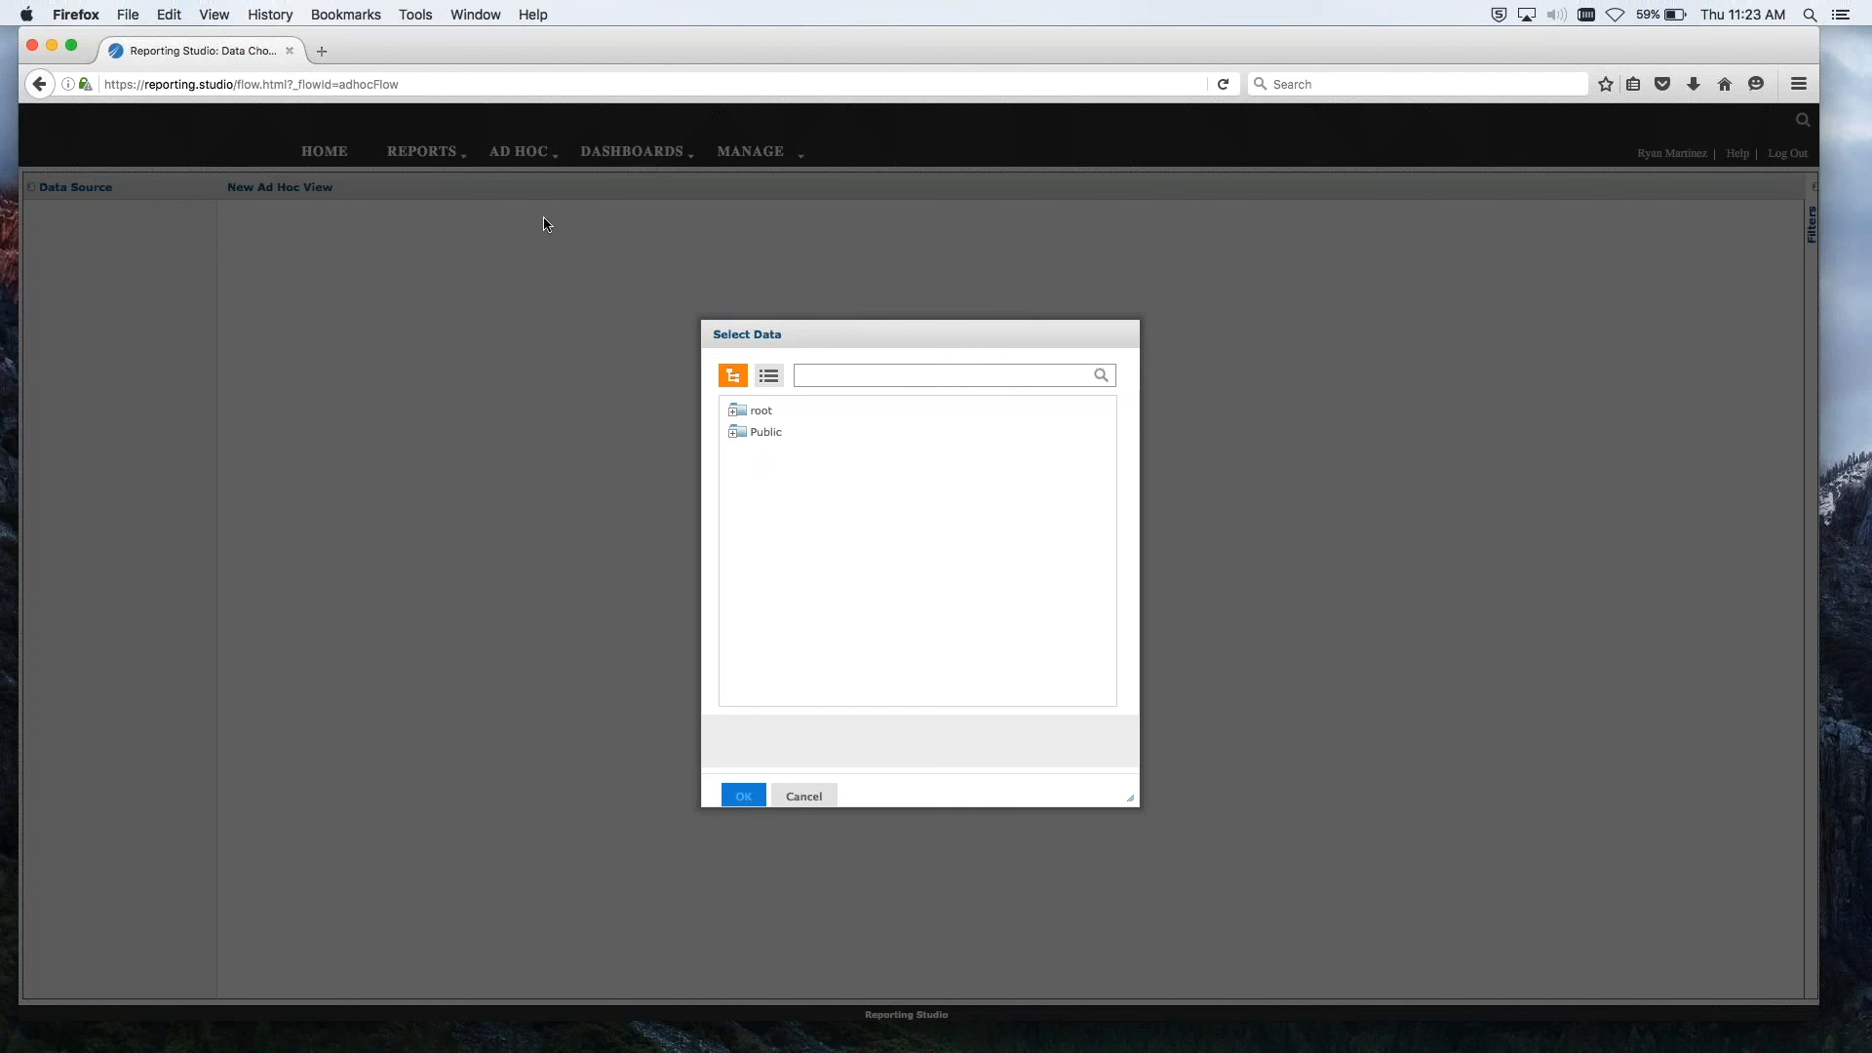
left_click(738, 433)
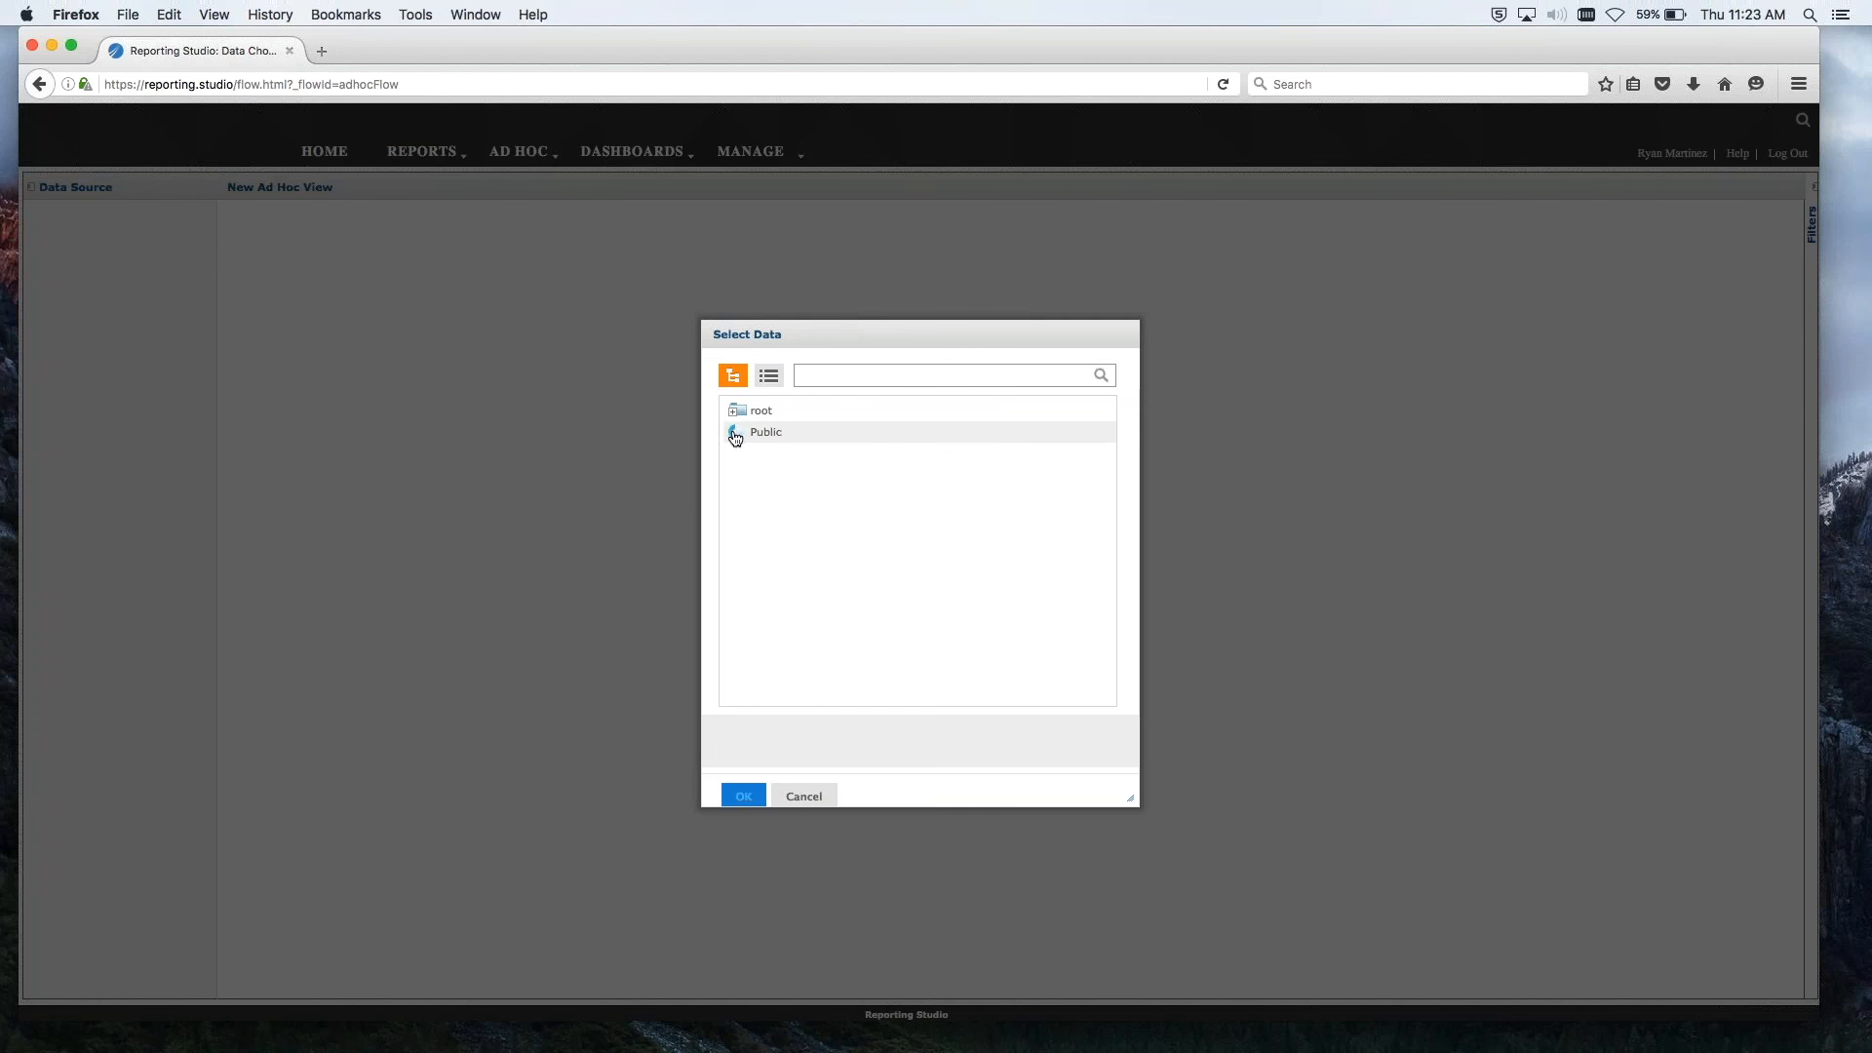
left_click(756, 475)
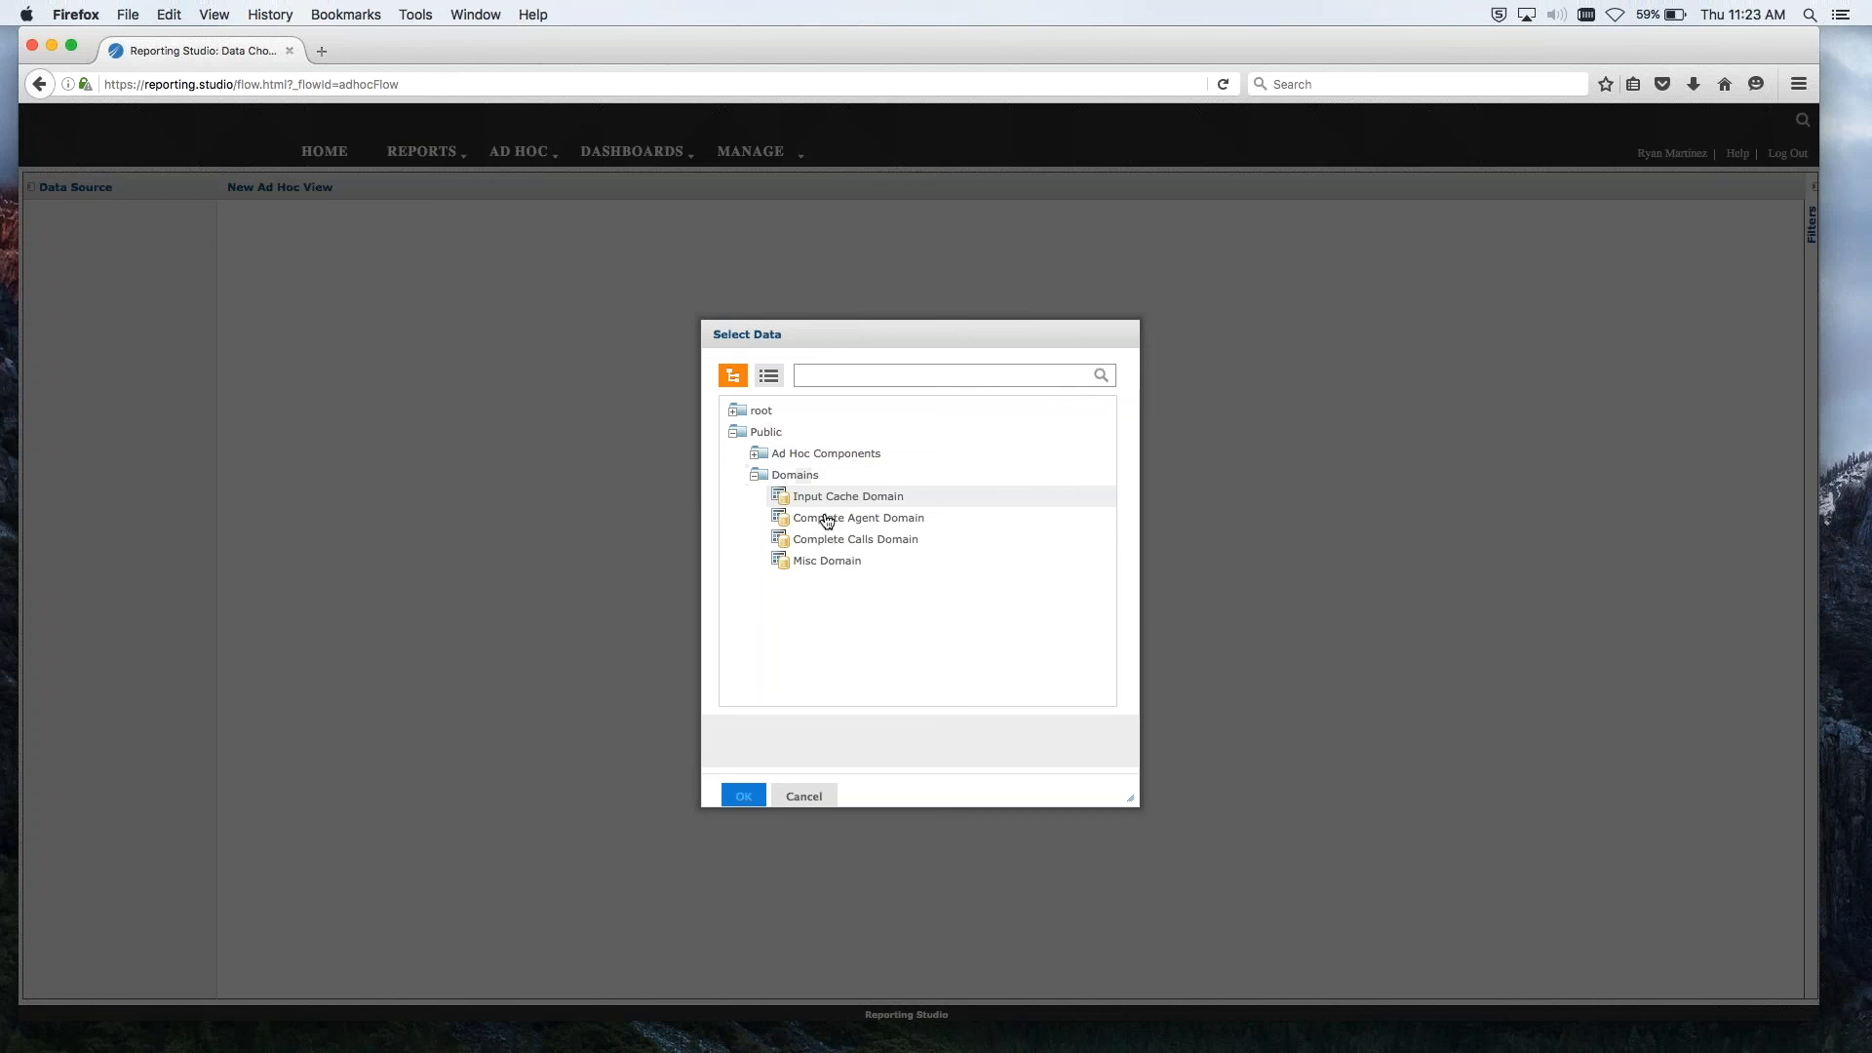
left_click(879, 543)
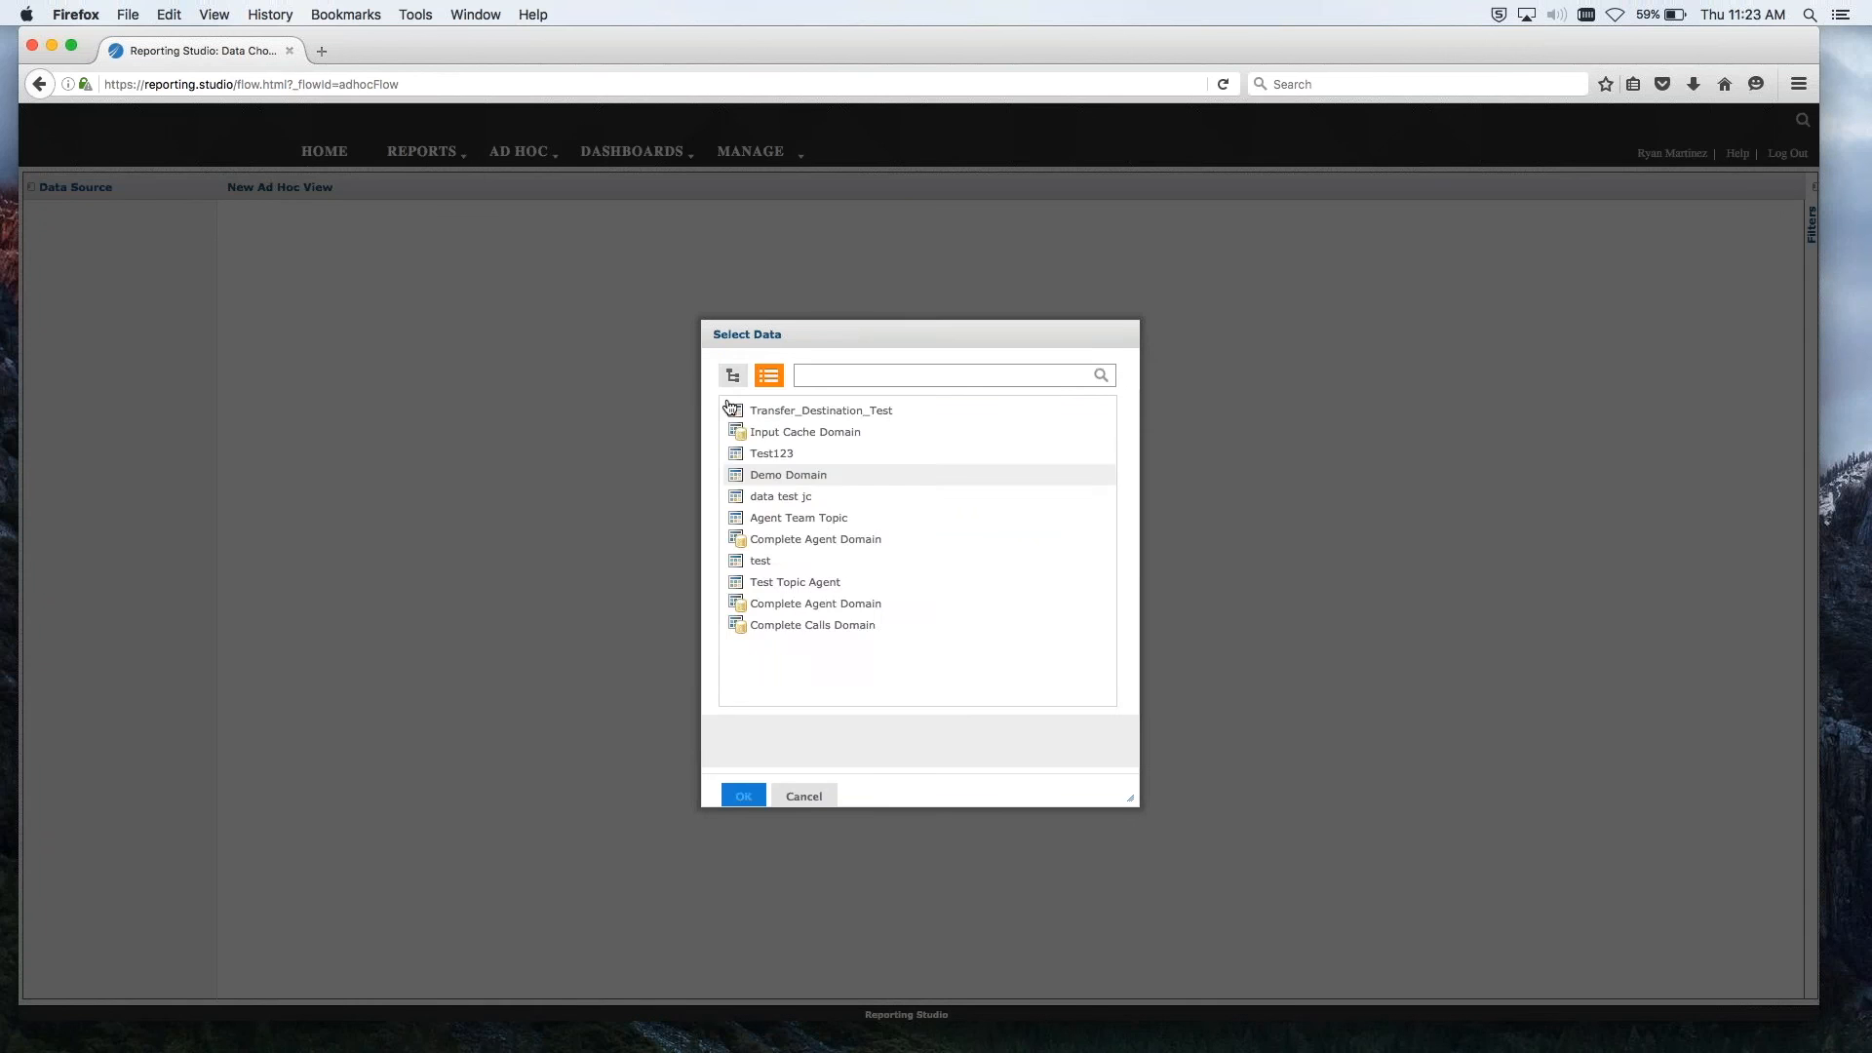
left_click(751, 439)
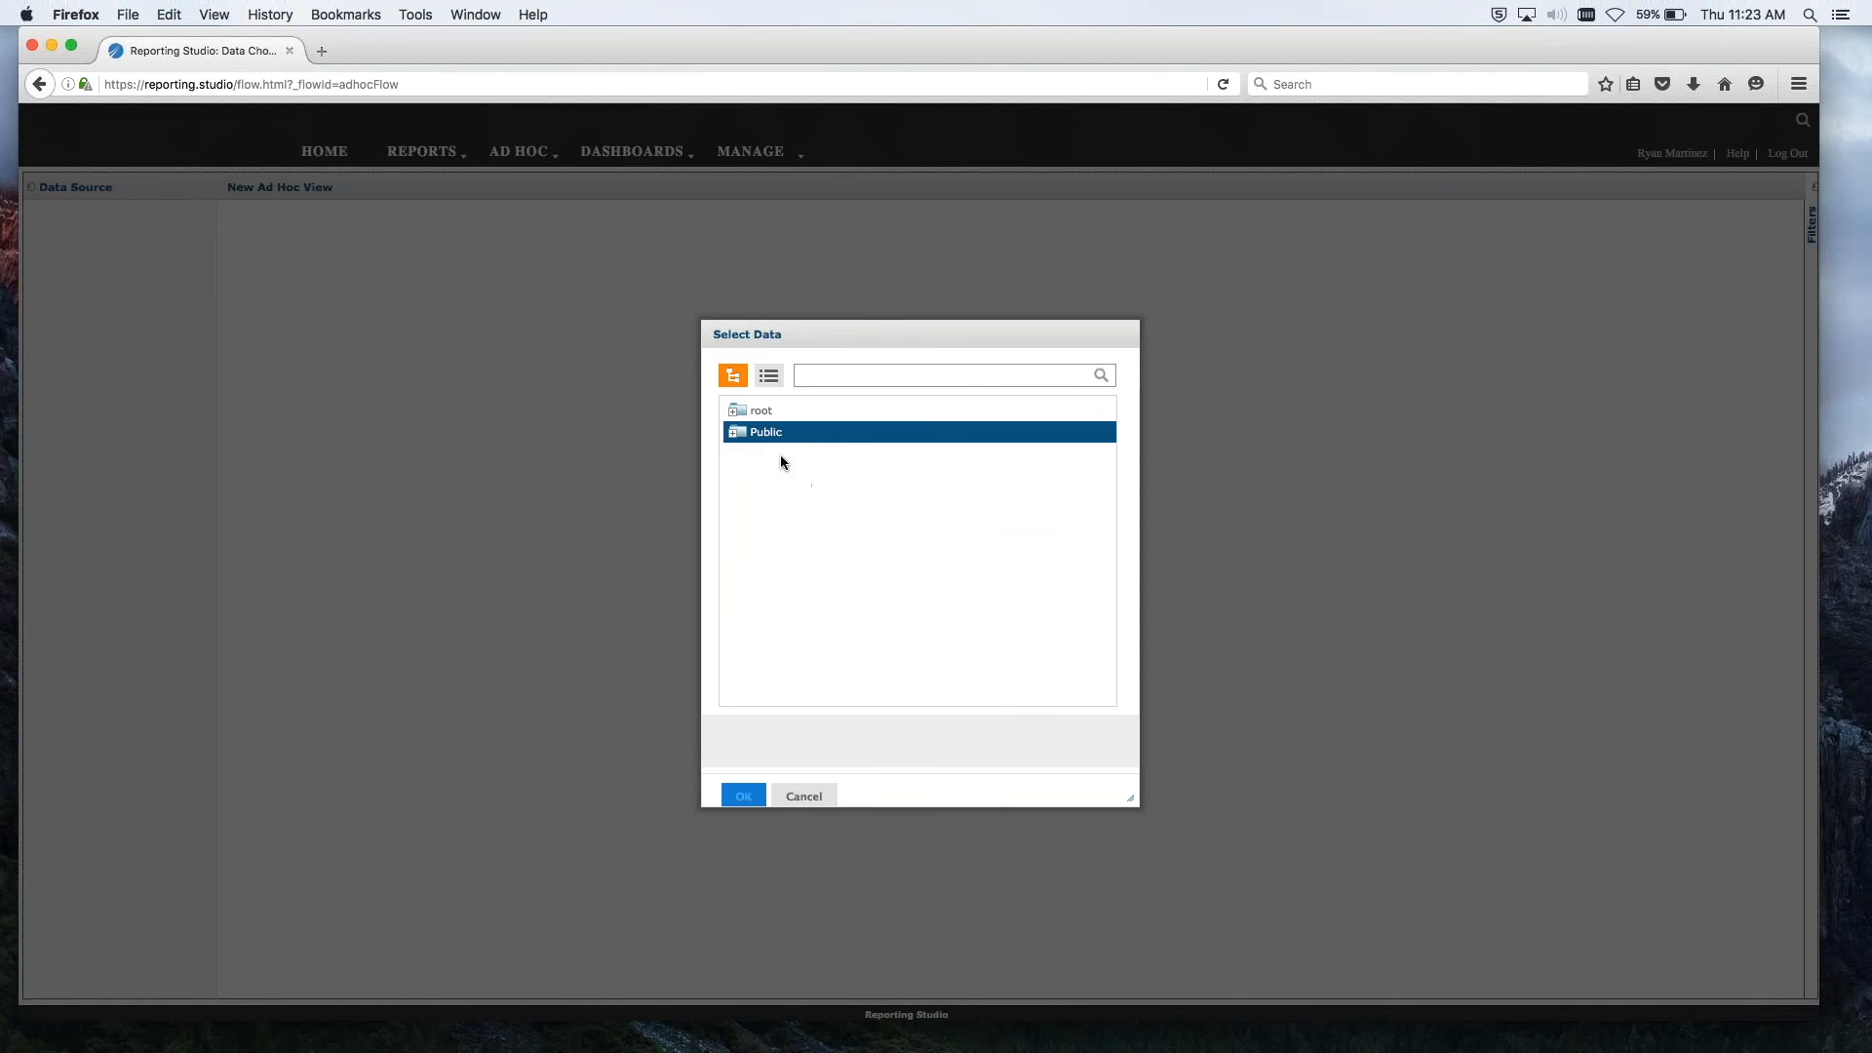
left_click(735, 436)
left_click(753, 475)
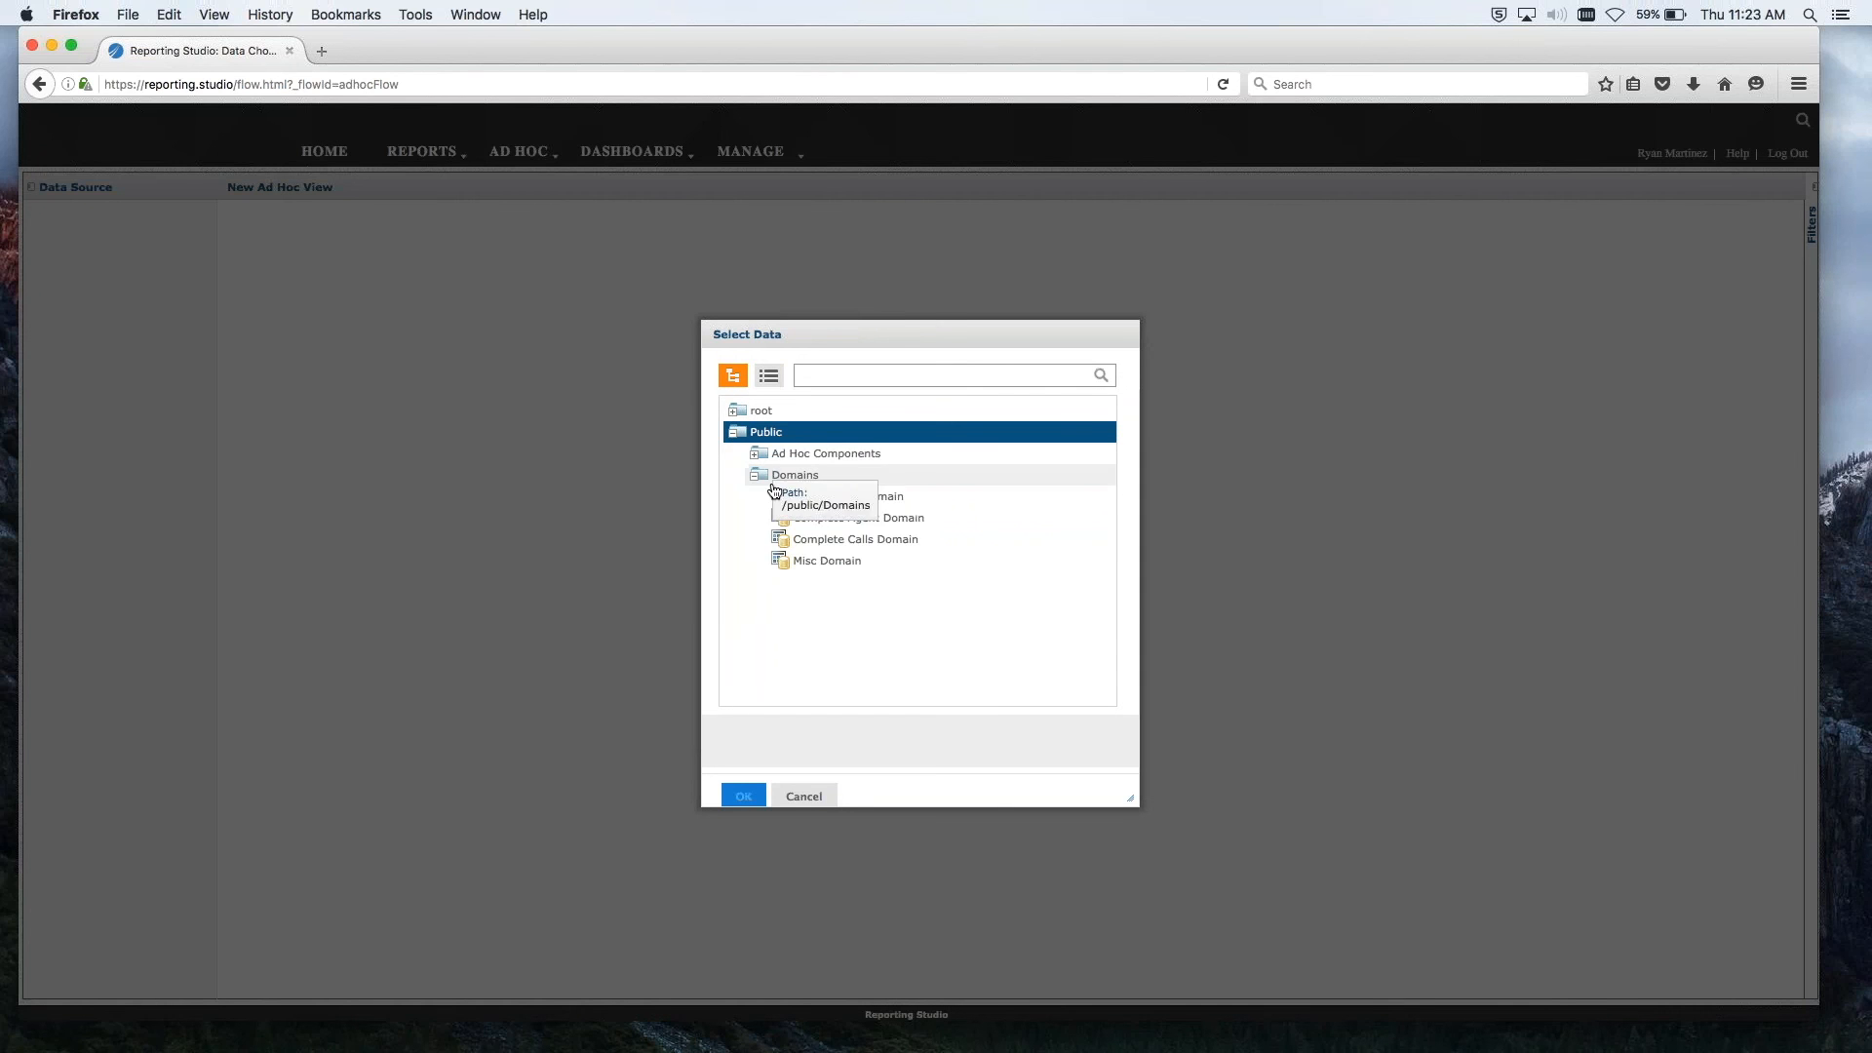
left_click(829, 538)
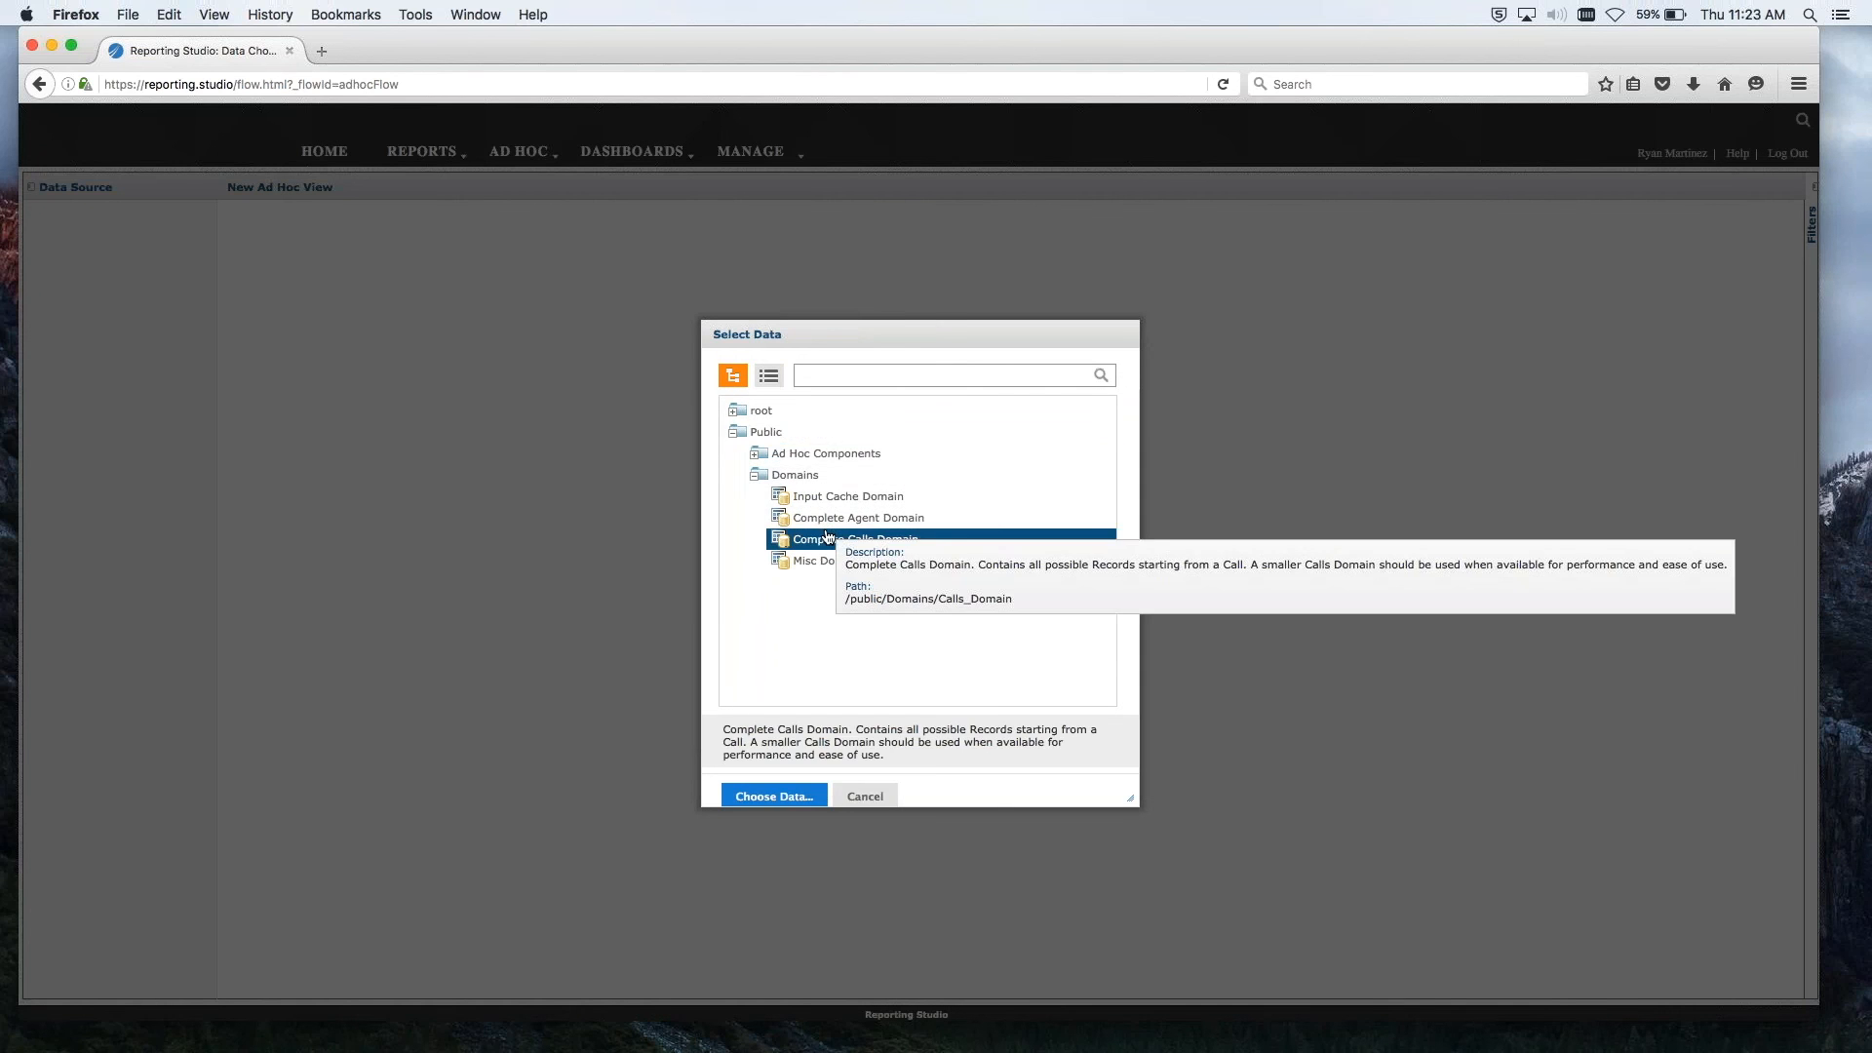
left_click(775, 796)
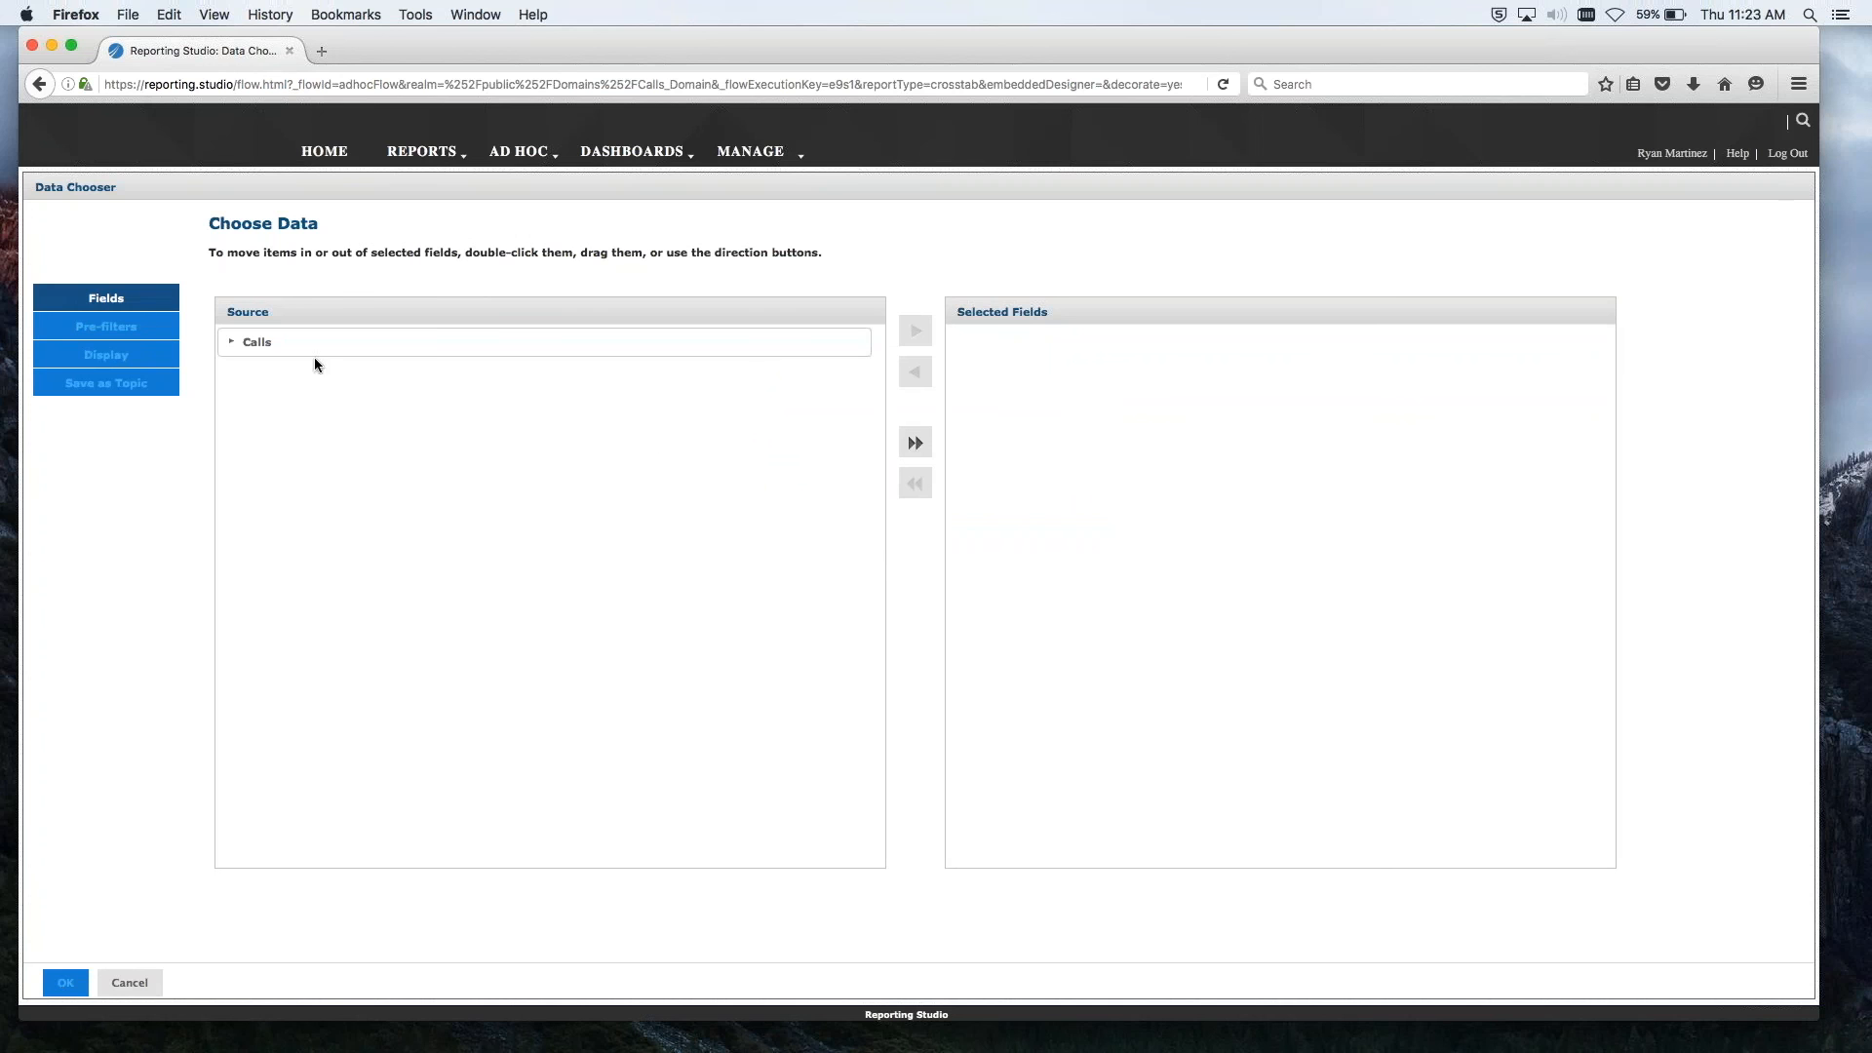
Step: Add the Accepted, Call Timestamp and Deflected fields from Calls to the selected fields
left_click(232, 342)
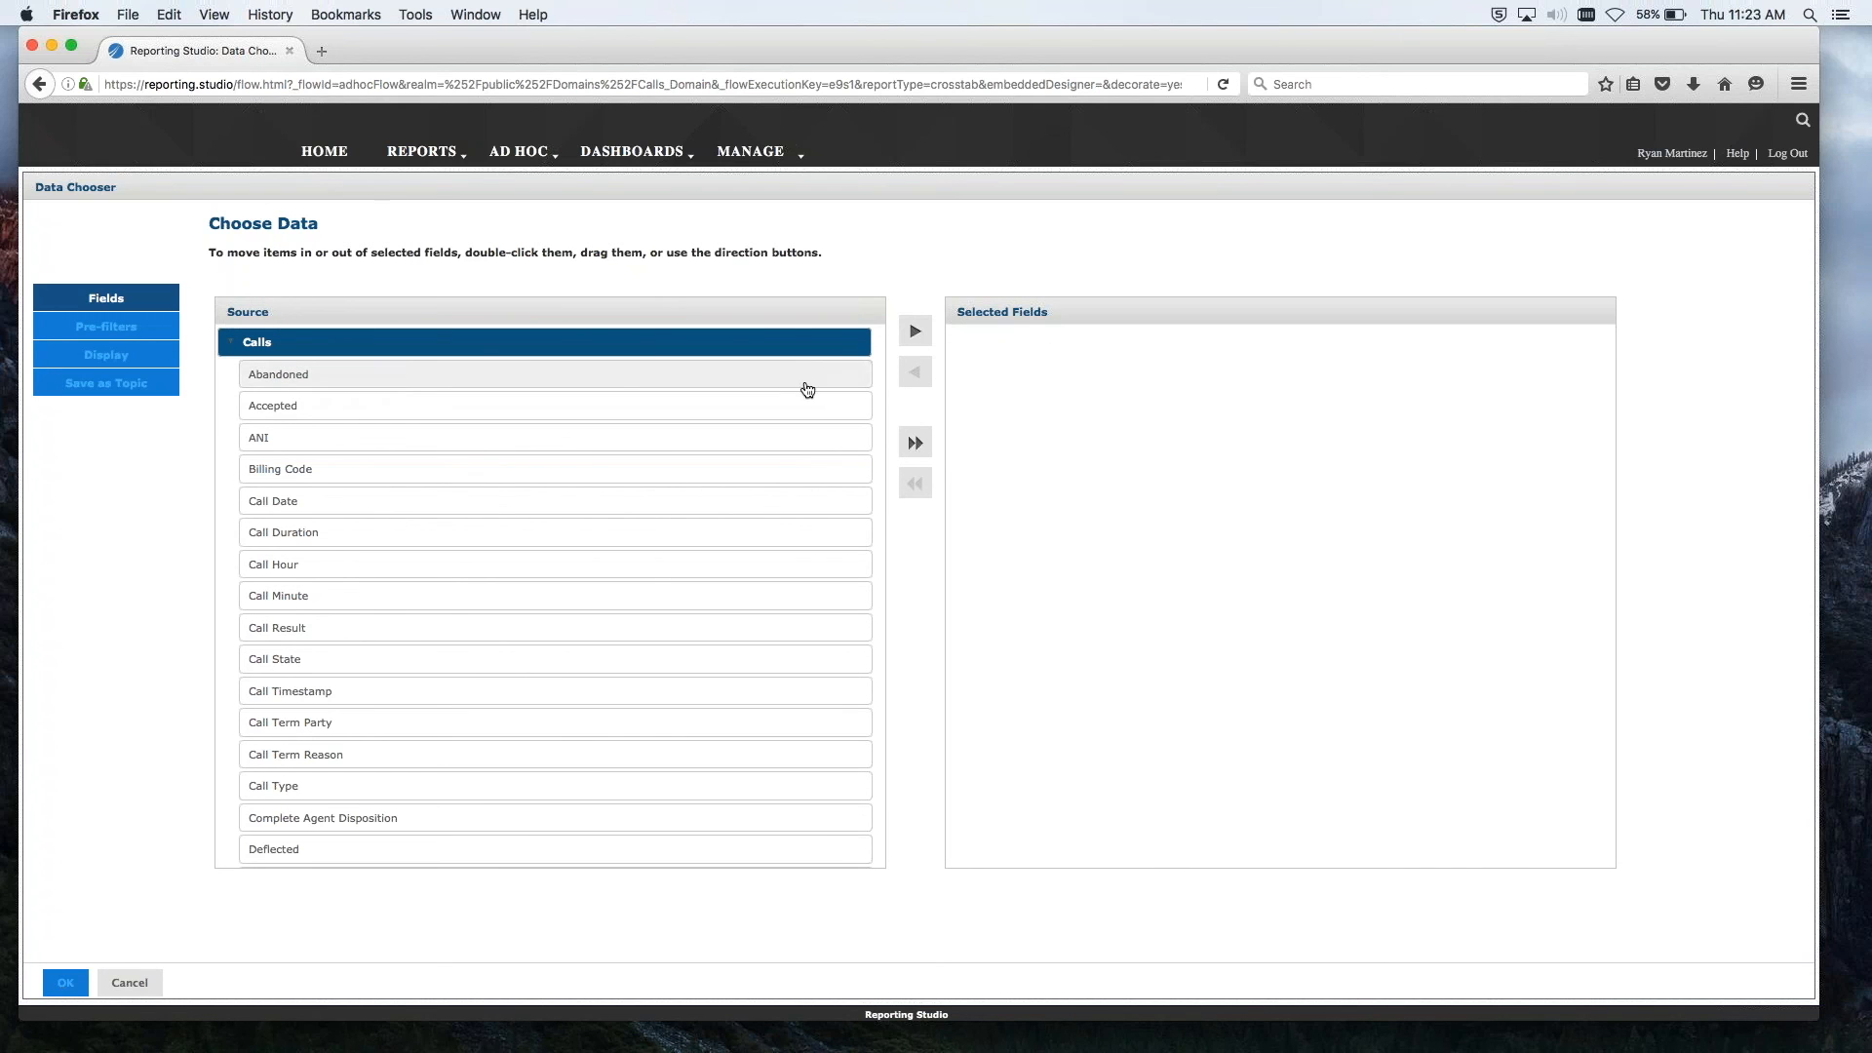
double_click(258, 409)
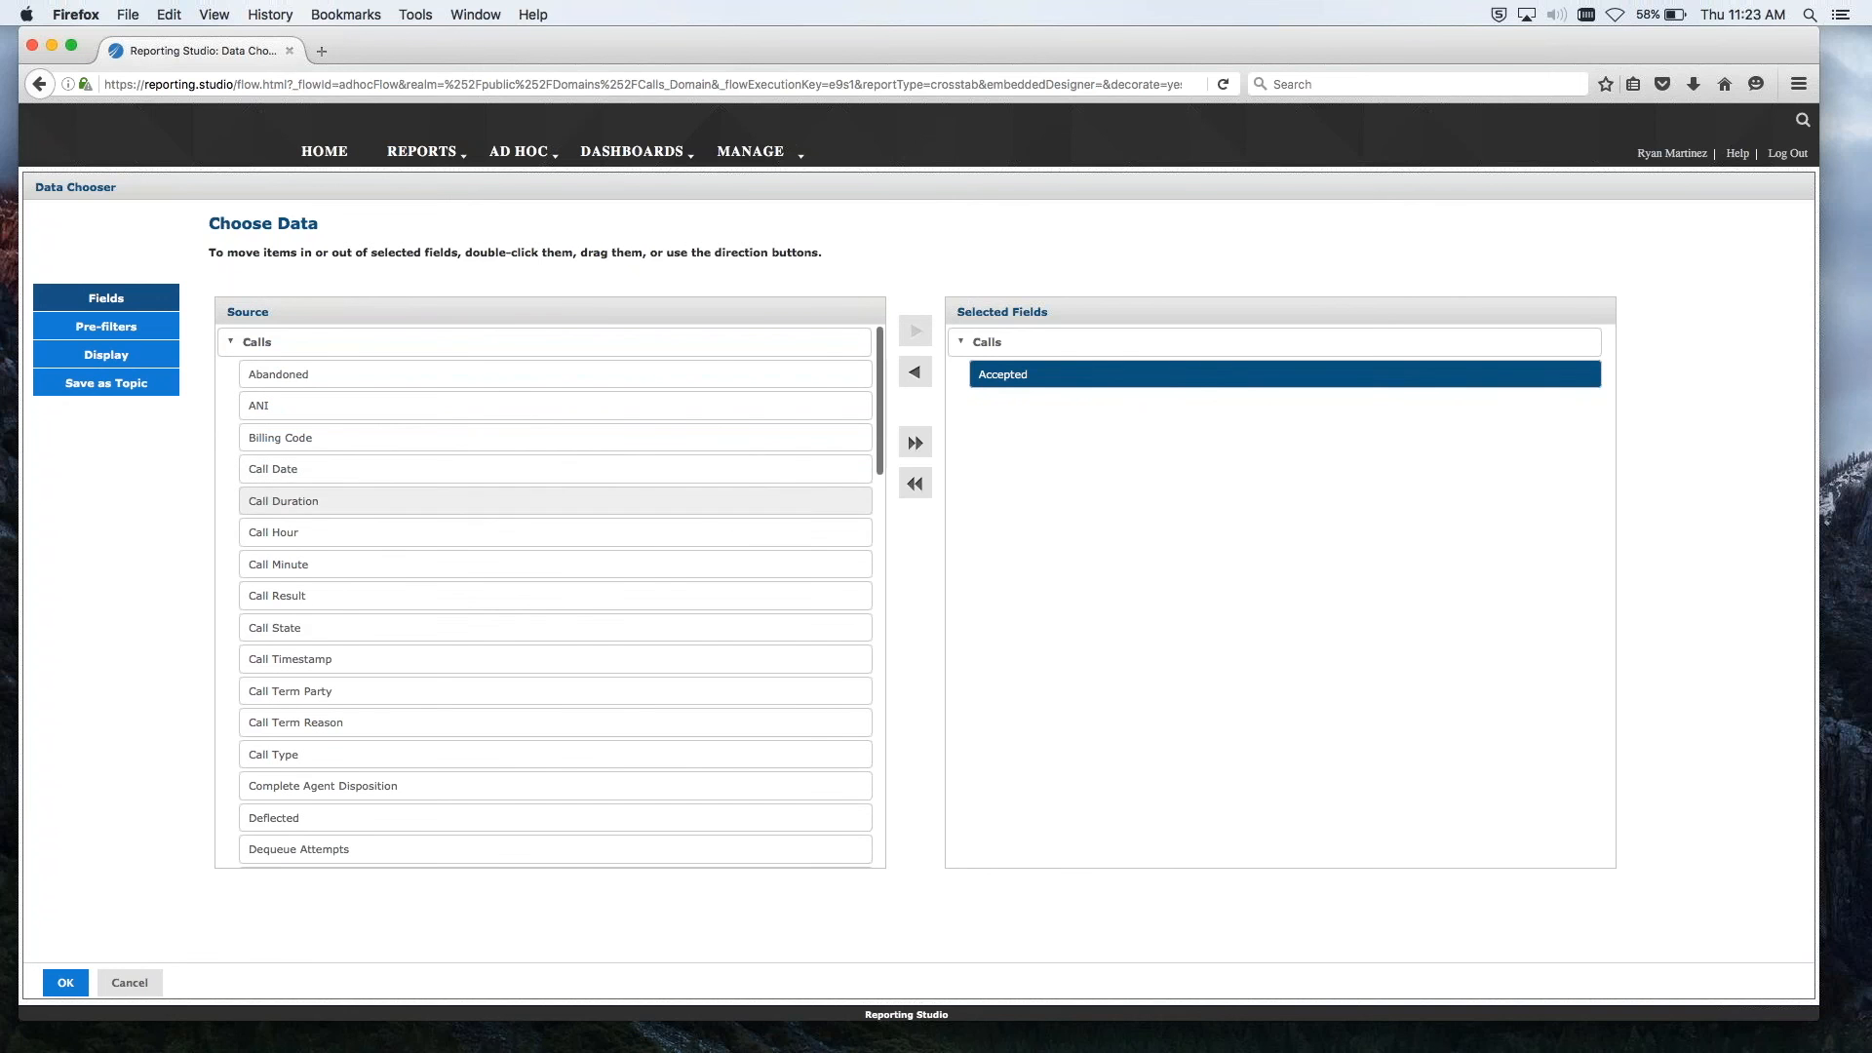
left_click(341, 659)
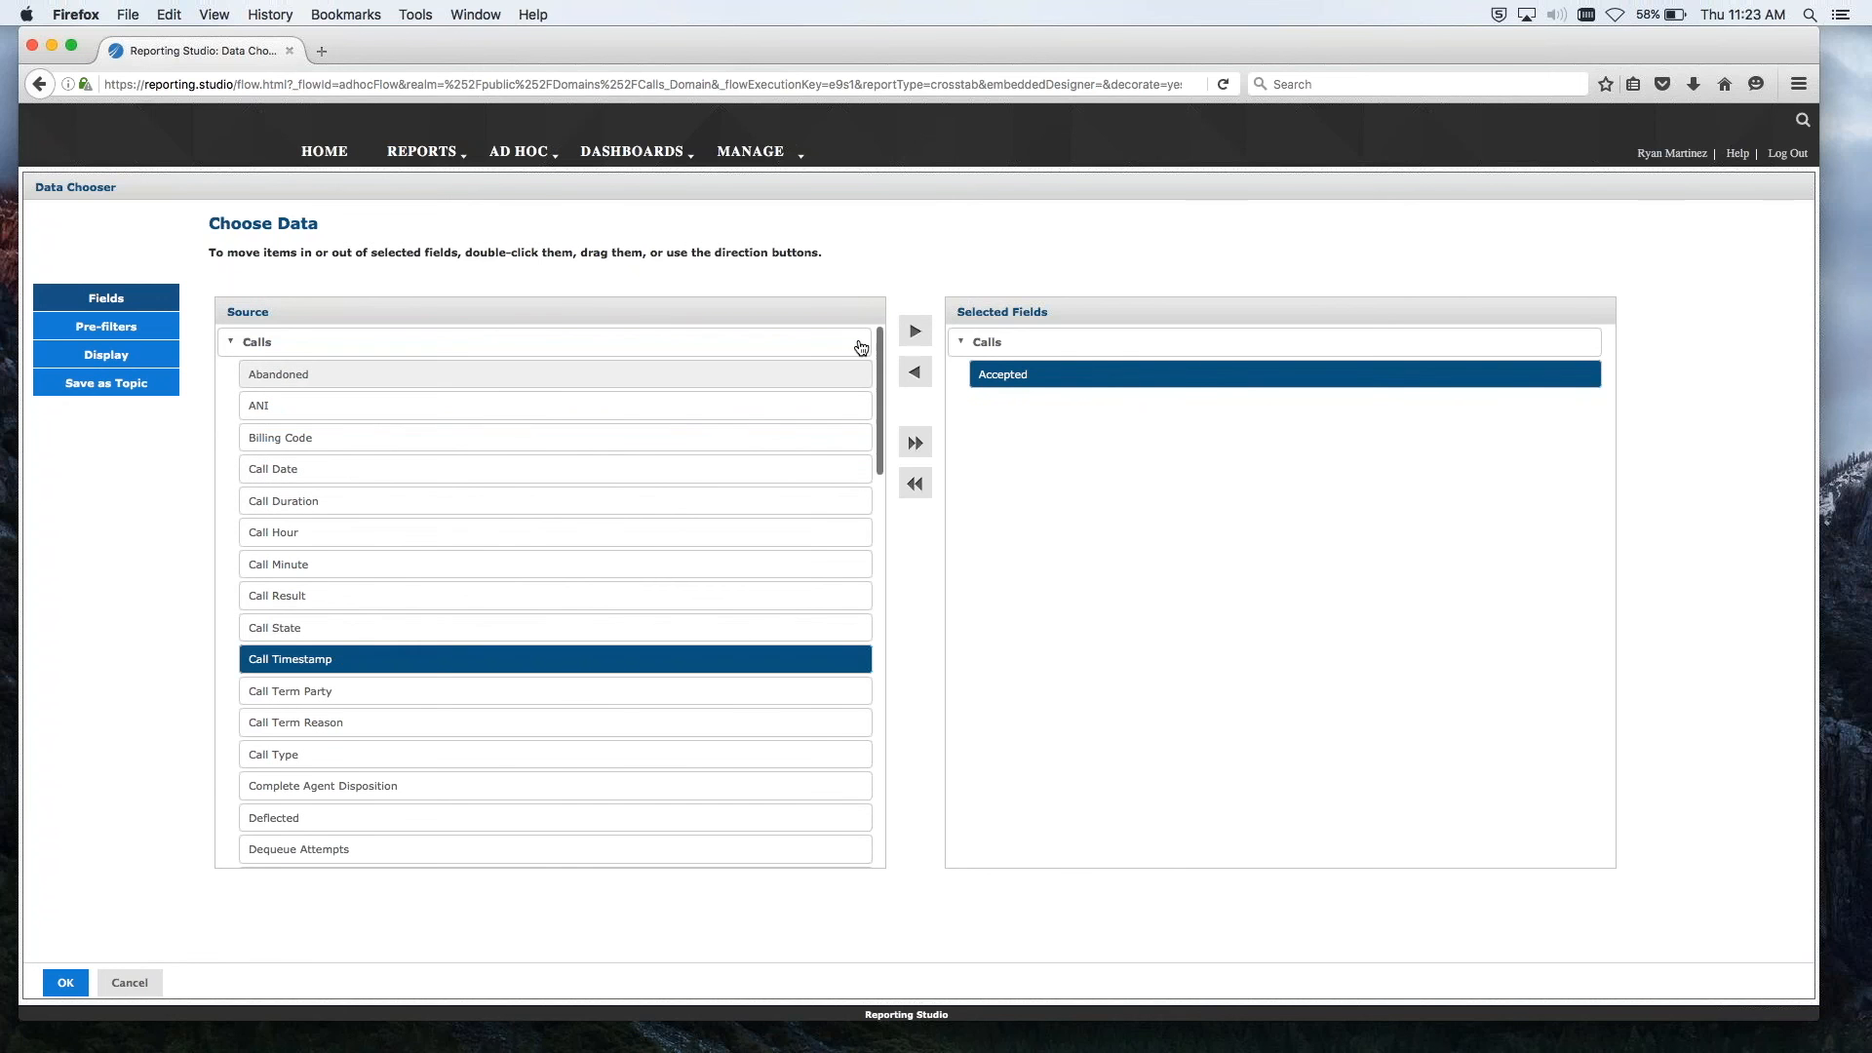
left_click(907, 340)
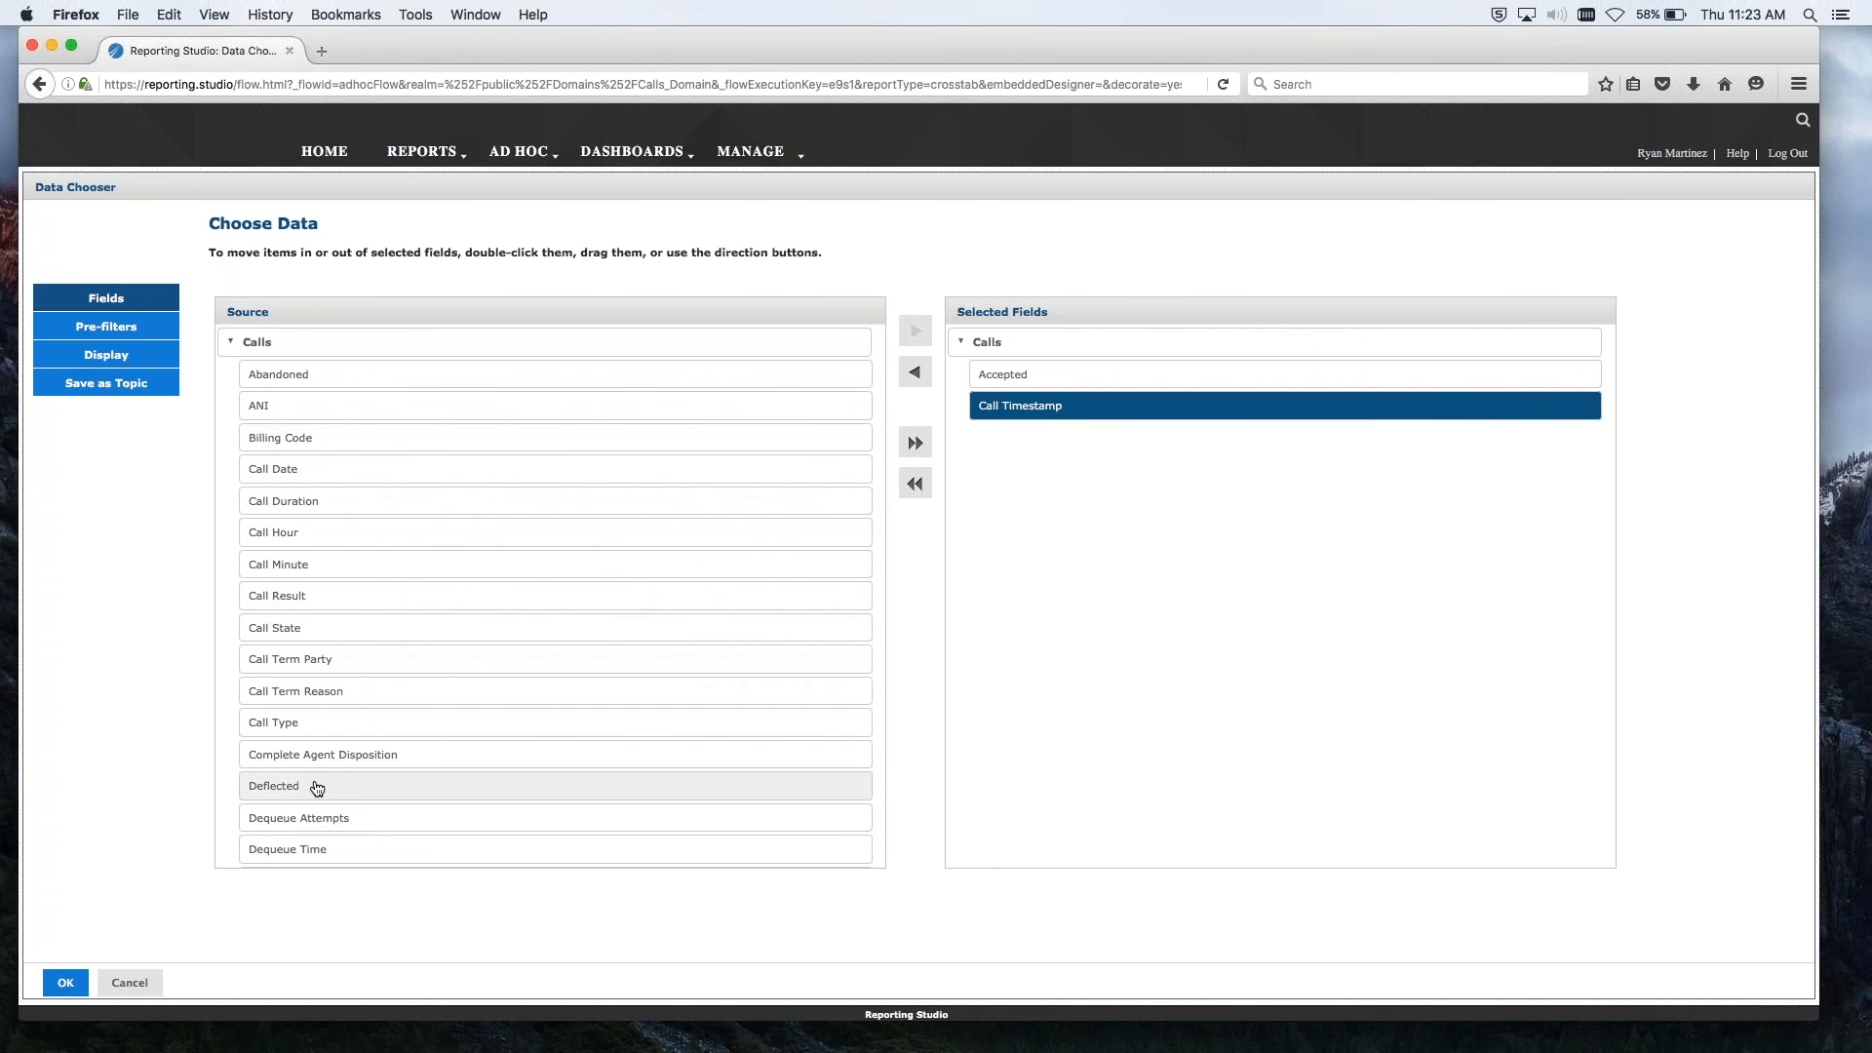
left_click_drag(317, 788, 1079, 554)
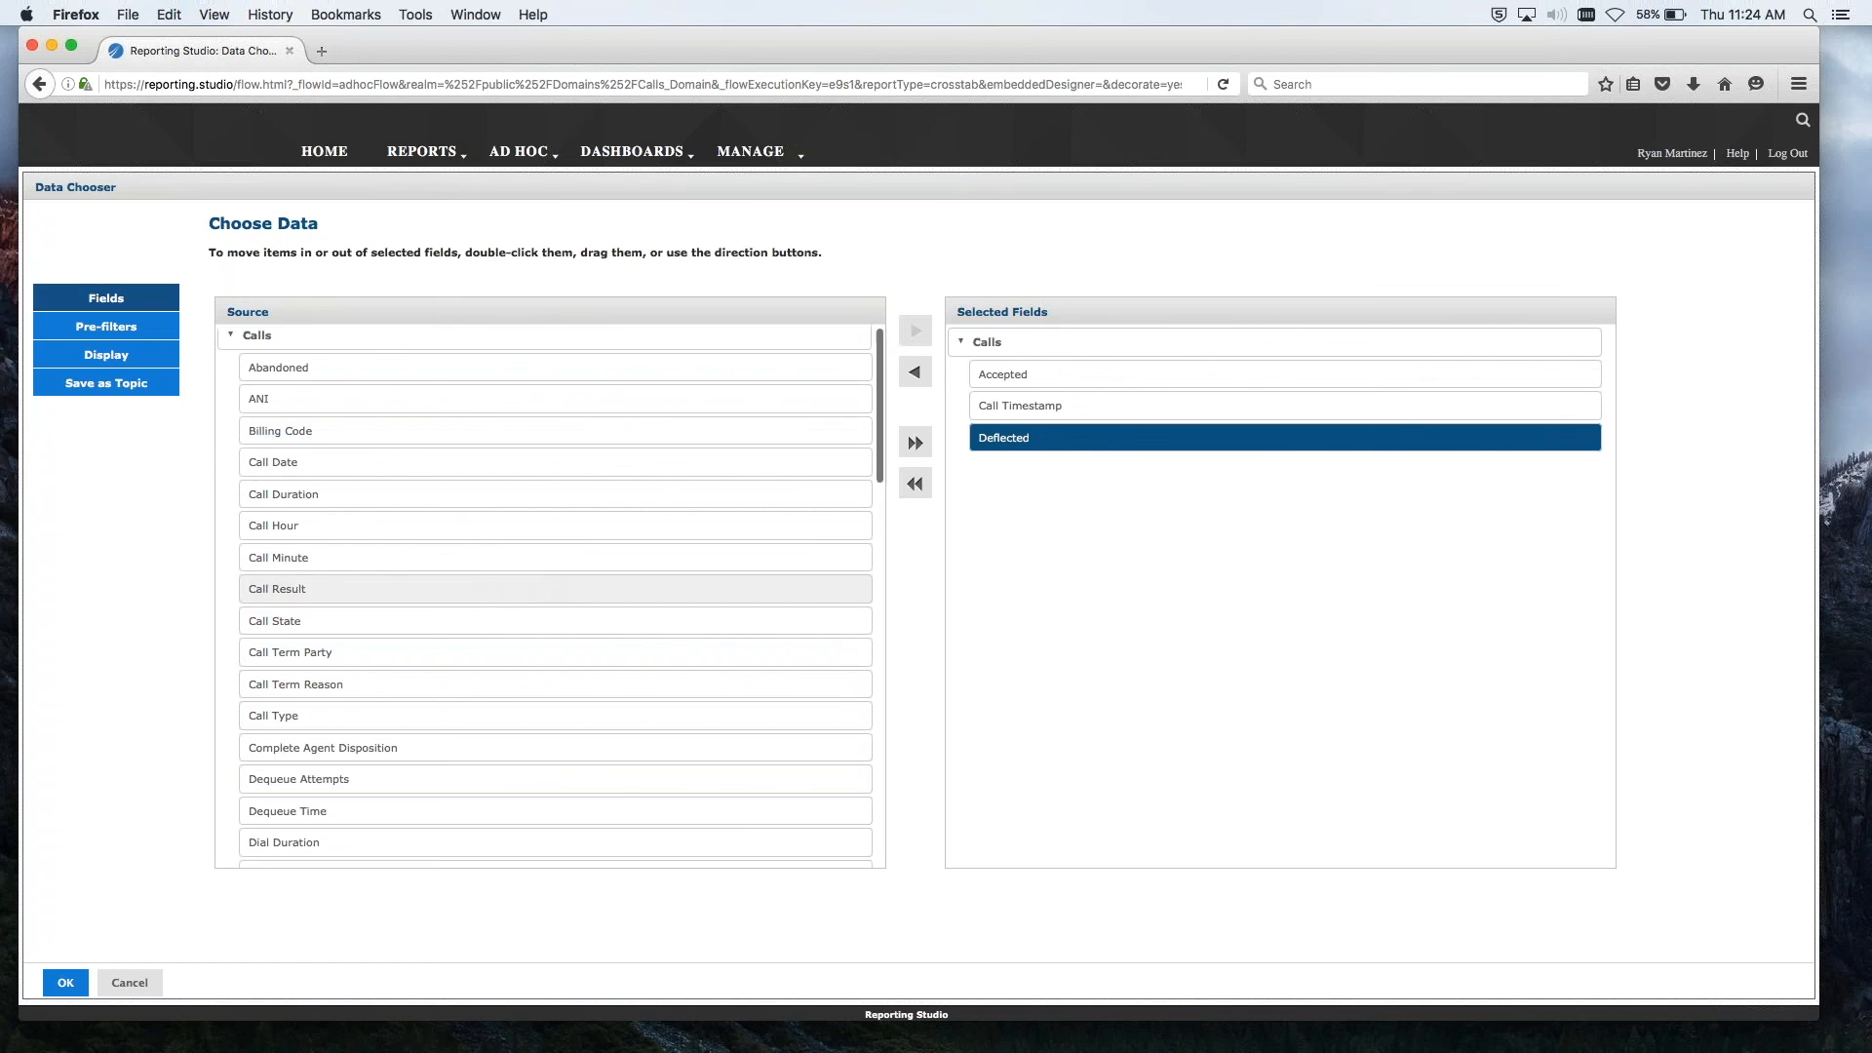
Step: Add the Presented, Abandoned and UII fields from Calls to the selected fields
scroll(464, 611, "down", 6)
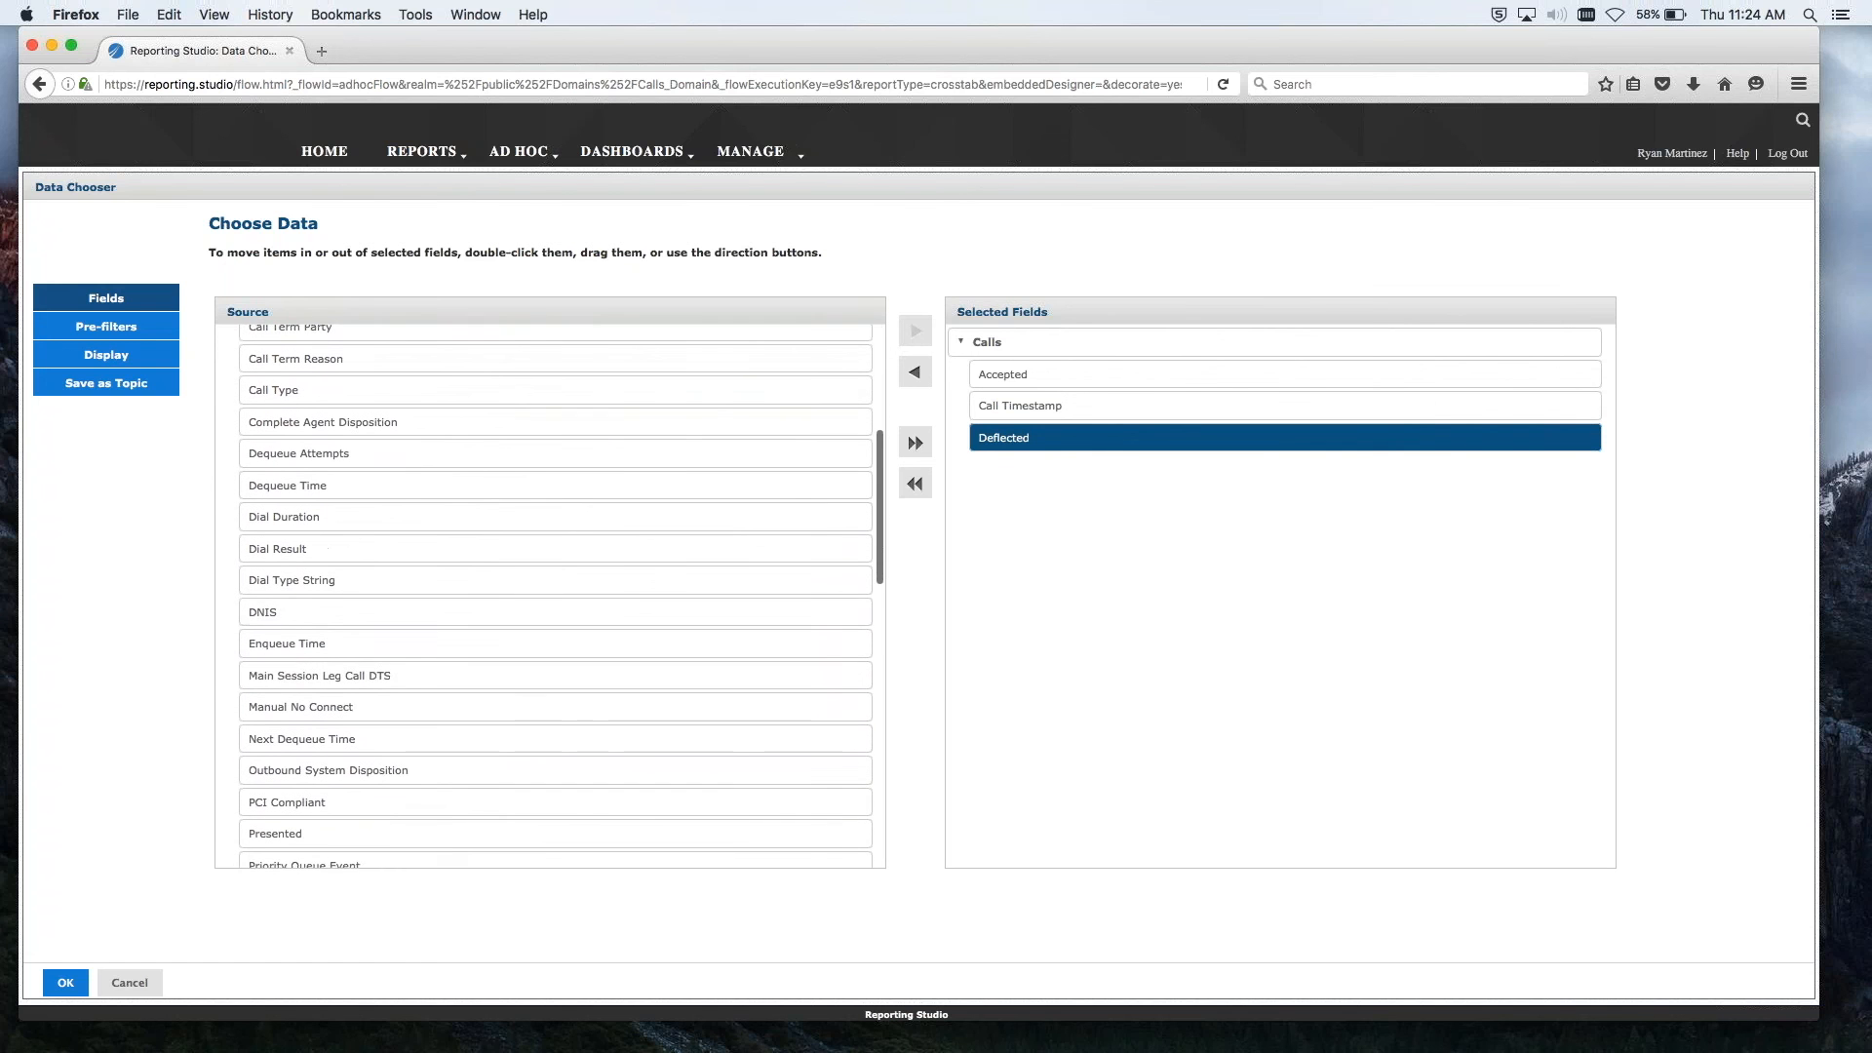
scroll(332, 702, "down", 2)
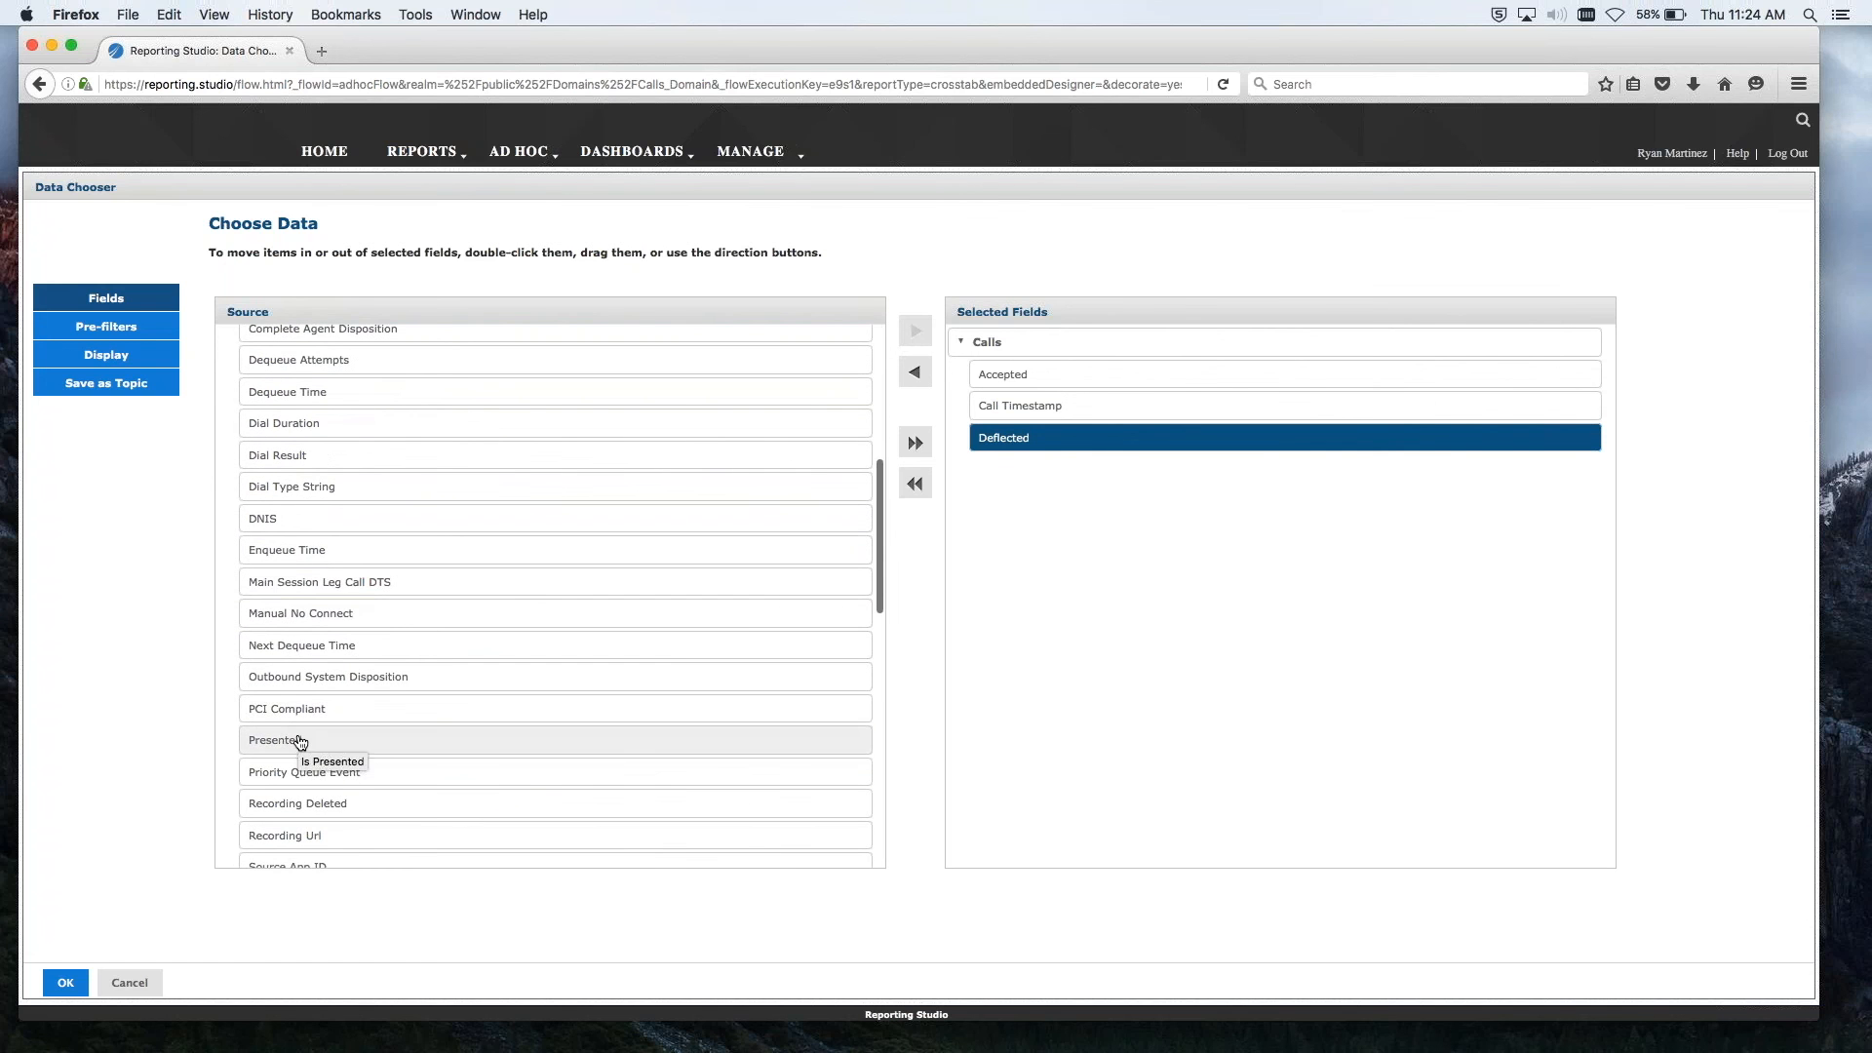
double_click(300, 741)
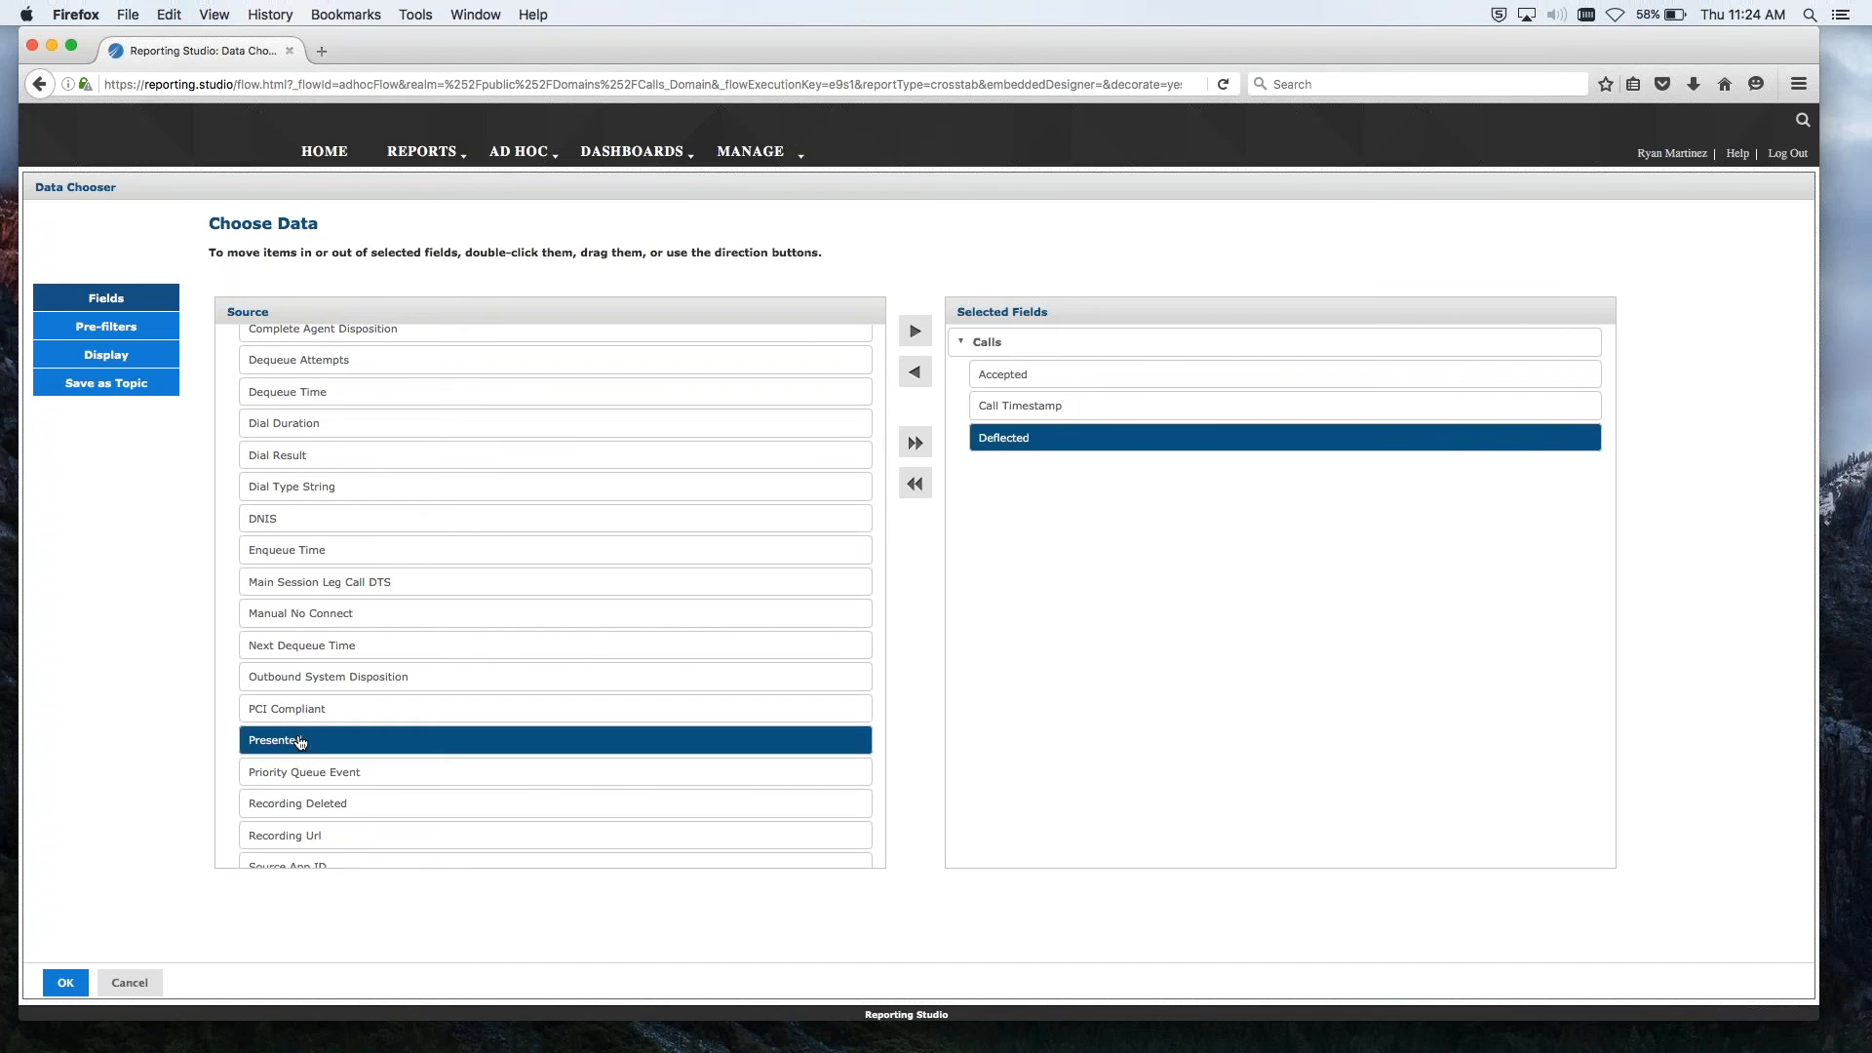
scroll(359, 744, "up", 5)
scroll(321, 536, "up", 3)
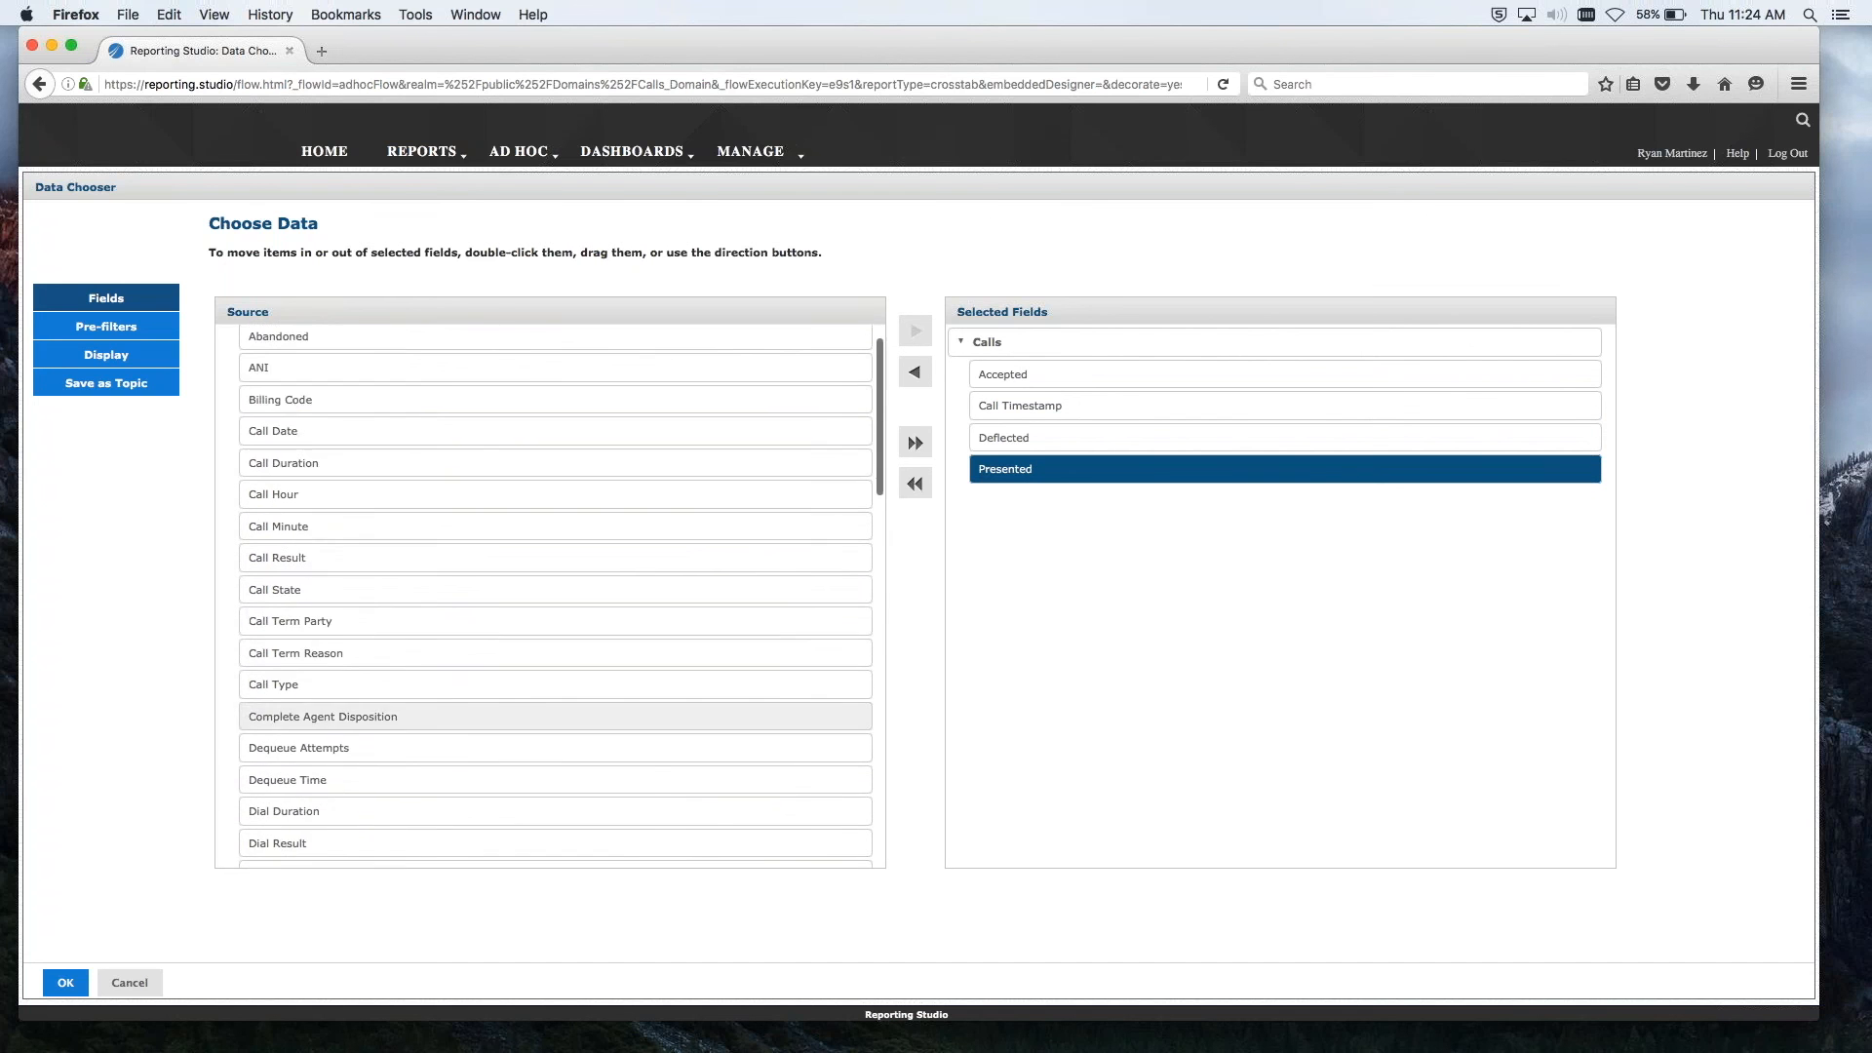
double_click(308, 375)
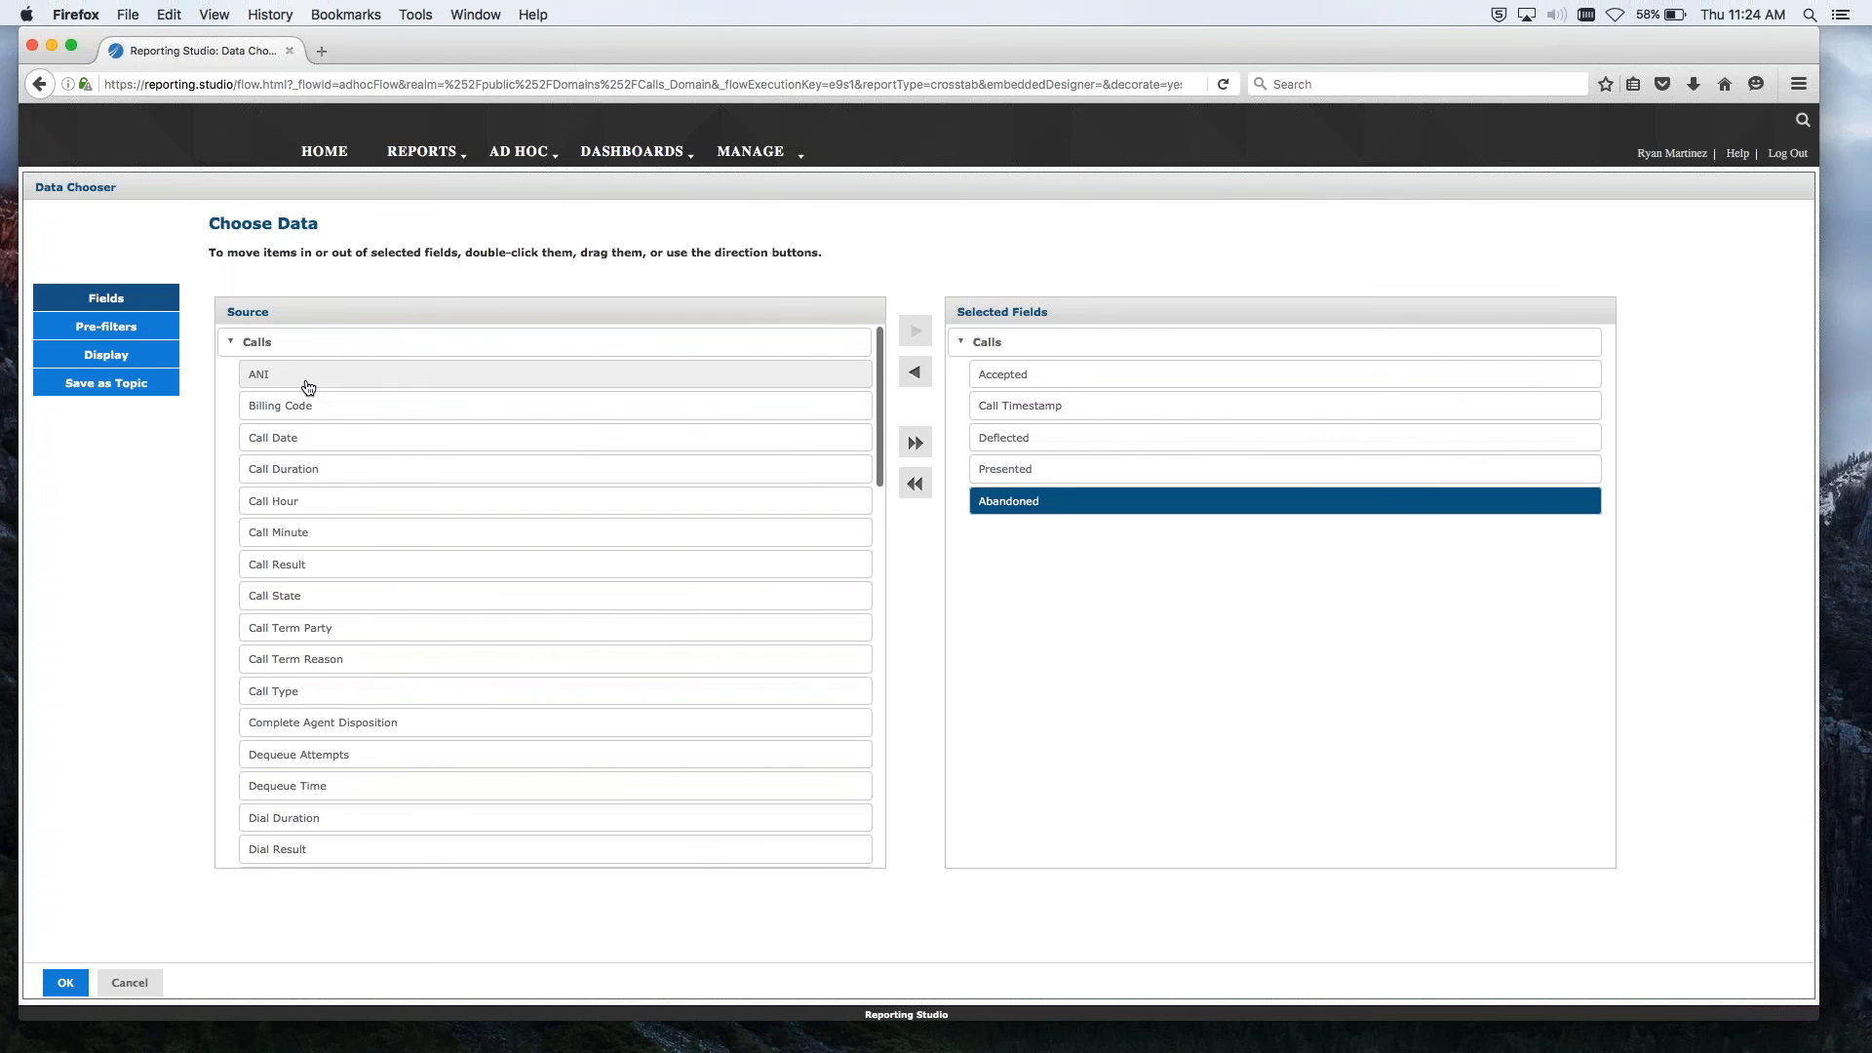
scroll(313, 506, "down", 15)
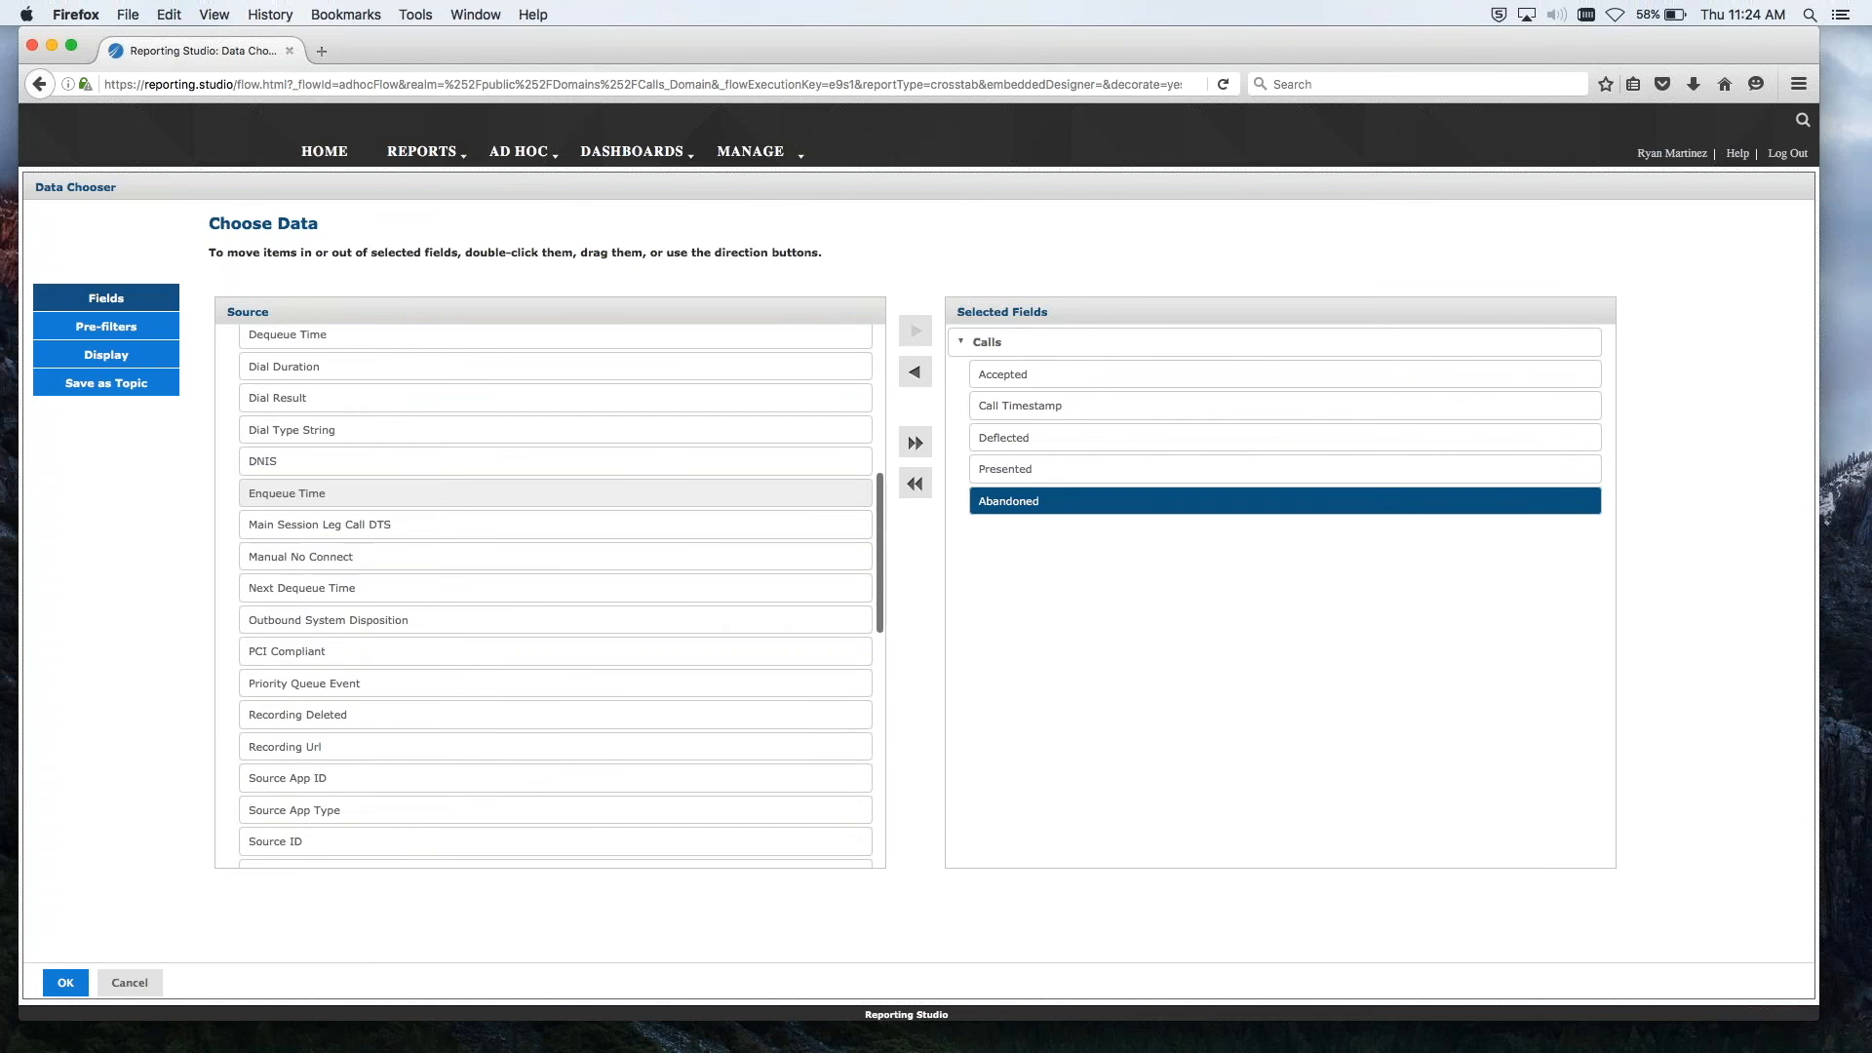
double_click(265, 601)
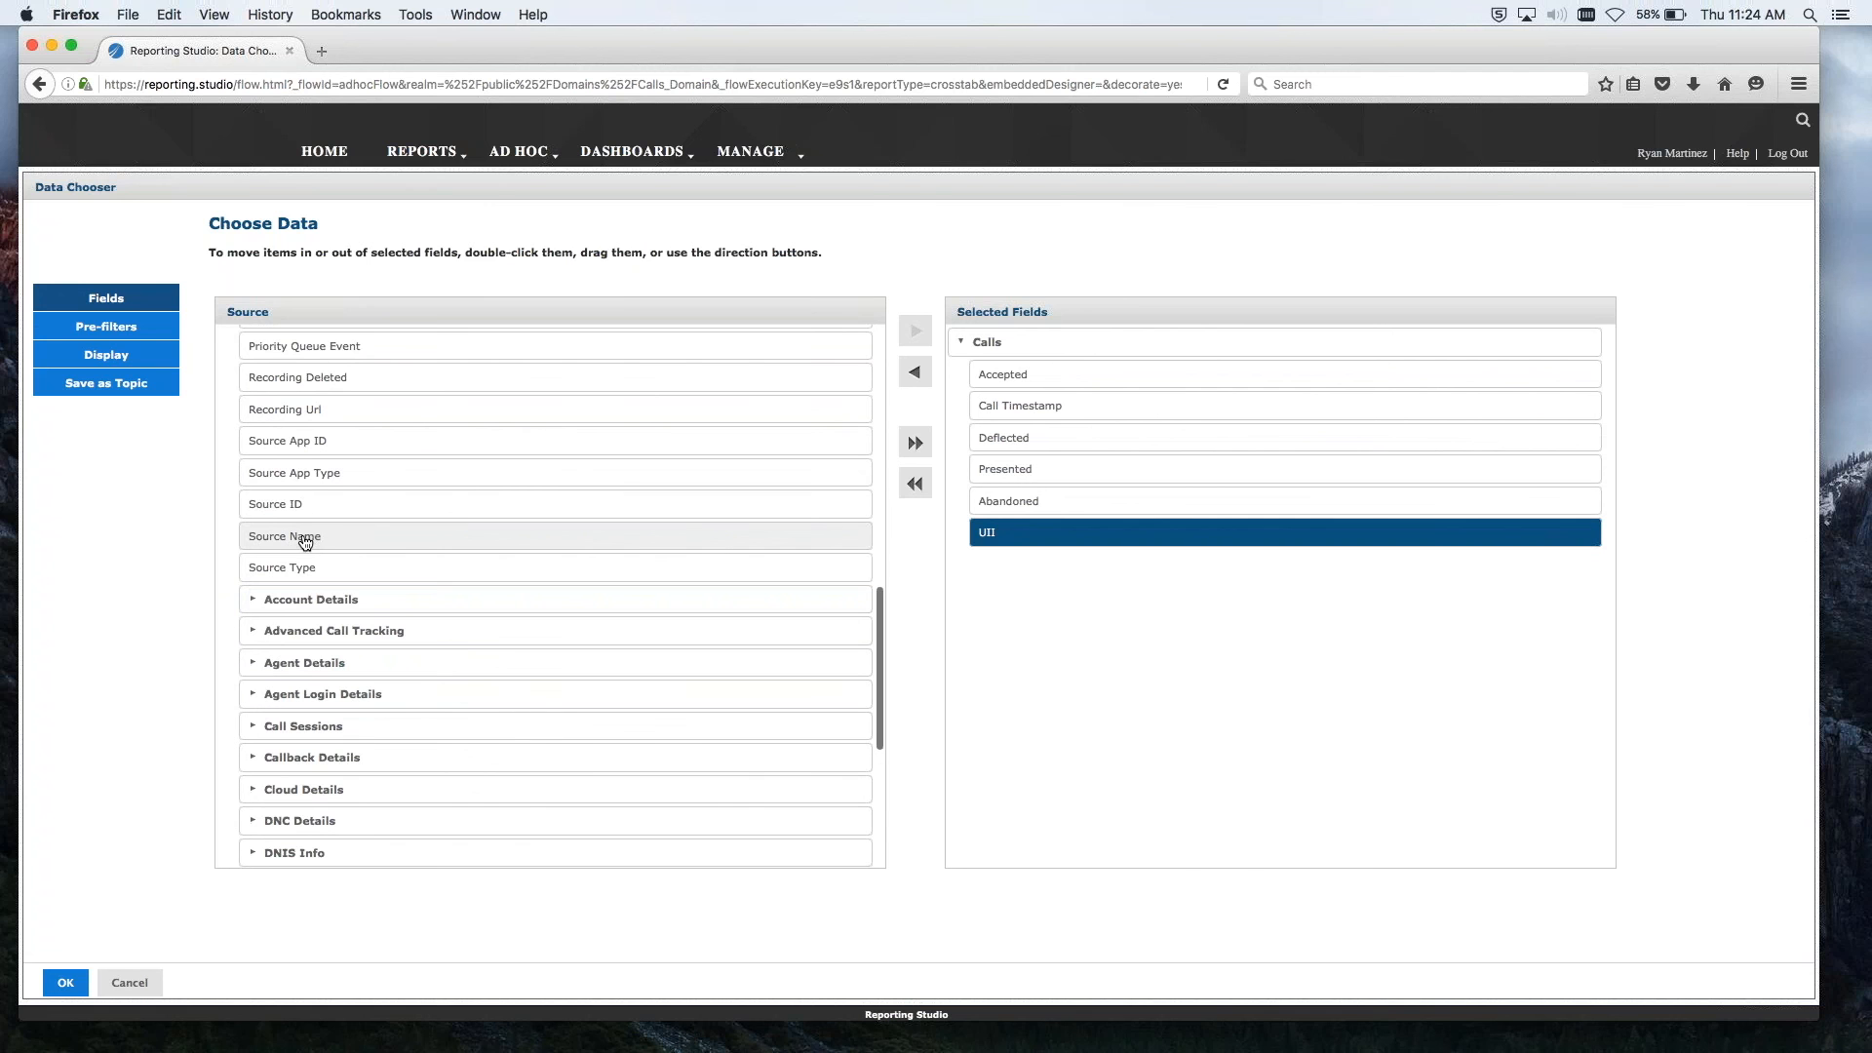
Step: Add Agent First Name, Agent Last Name and Agent Username from Agent Details to the selected fields
scroll(416, 555, "down", 2)
scroll(416, 554, "down", 2)
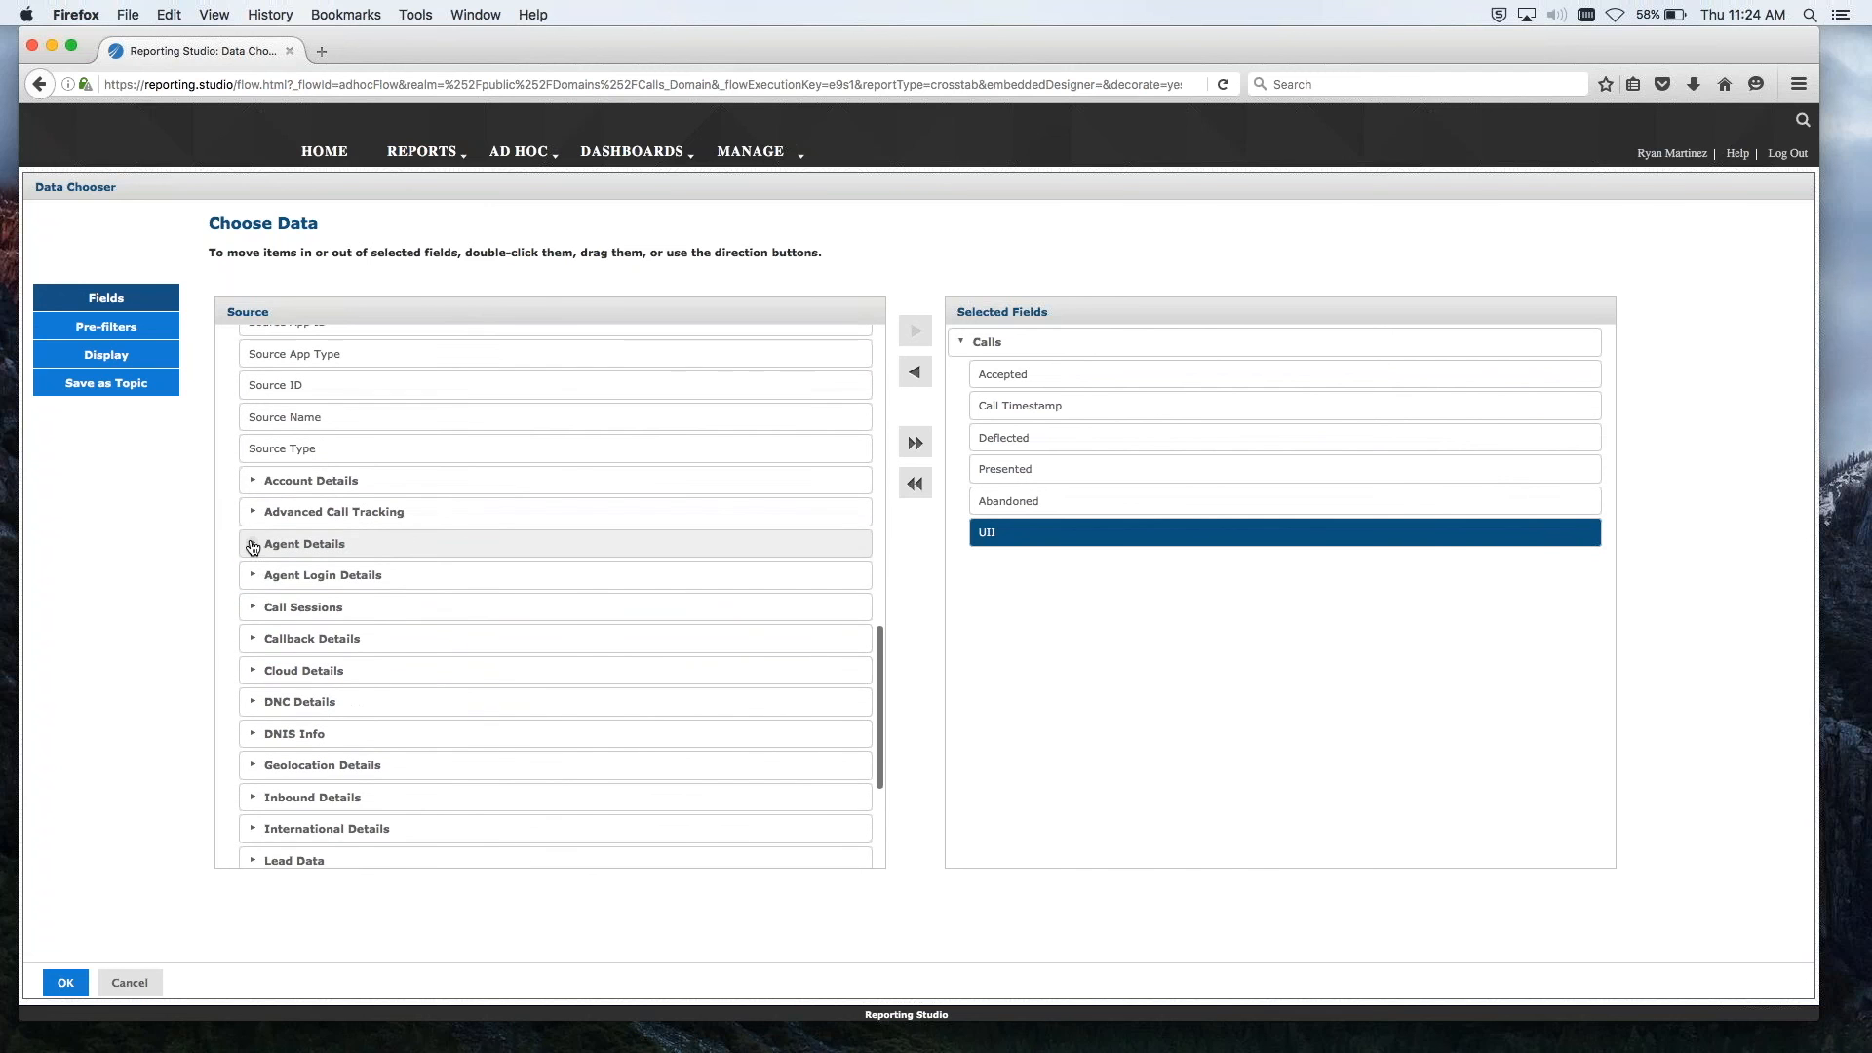
left_click(253, 544)
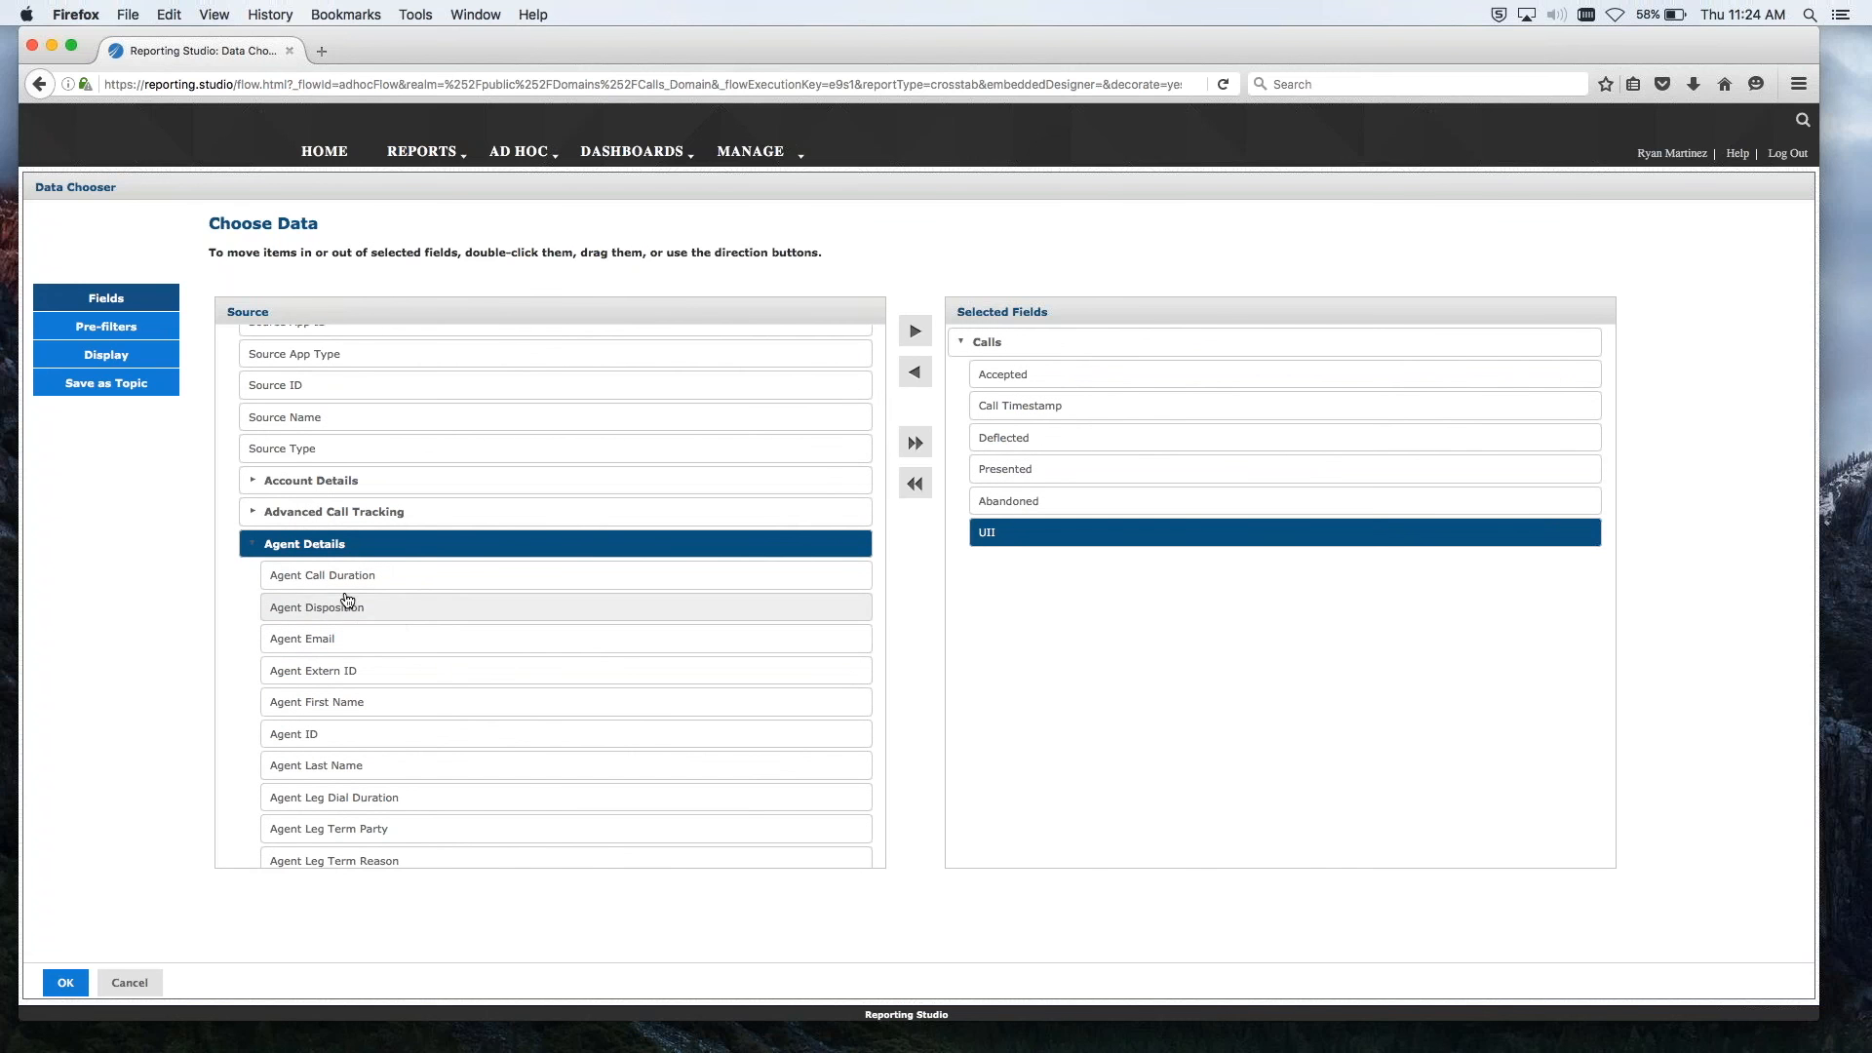
double_click(371, 700)
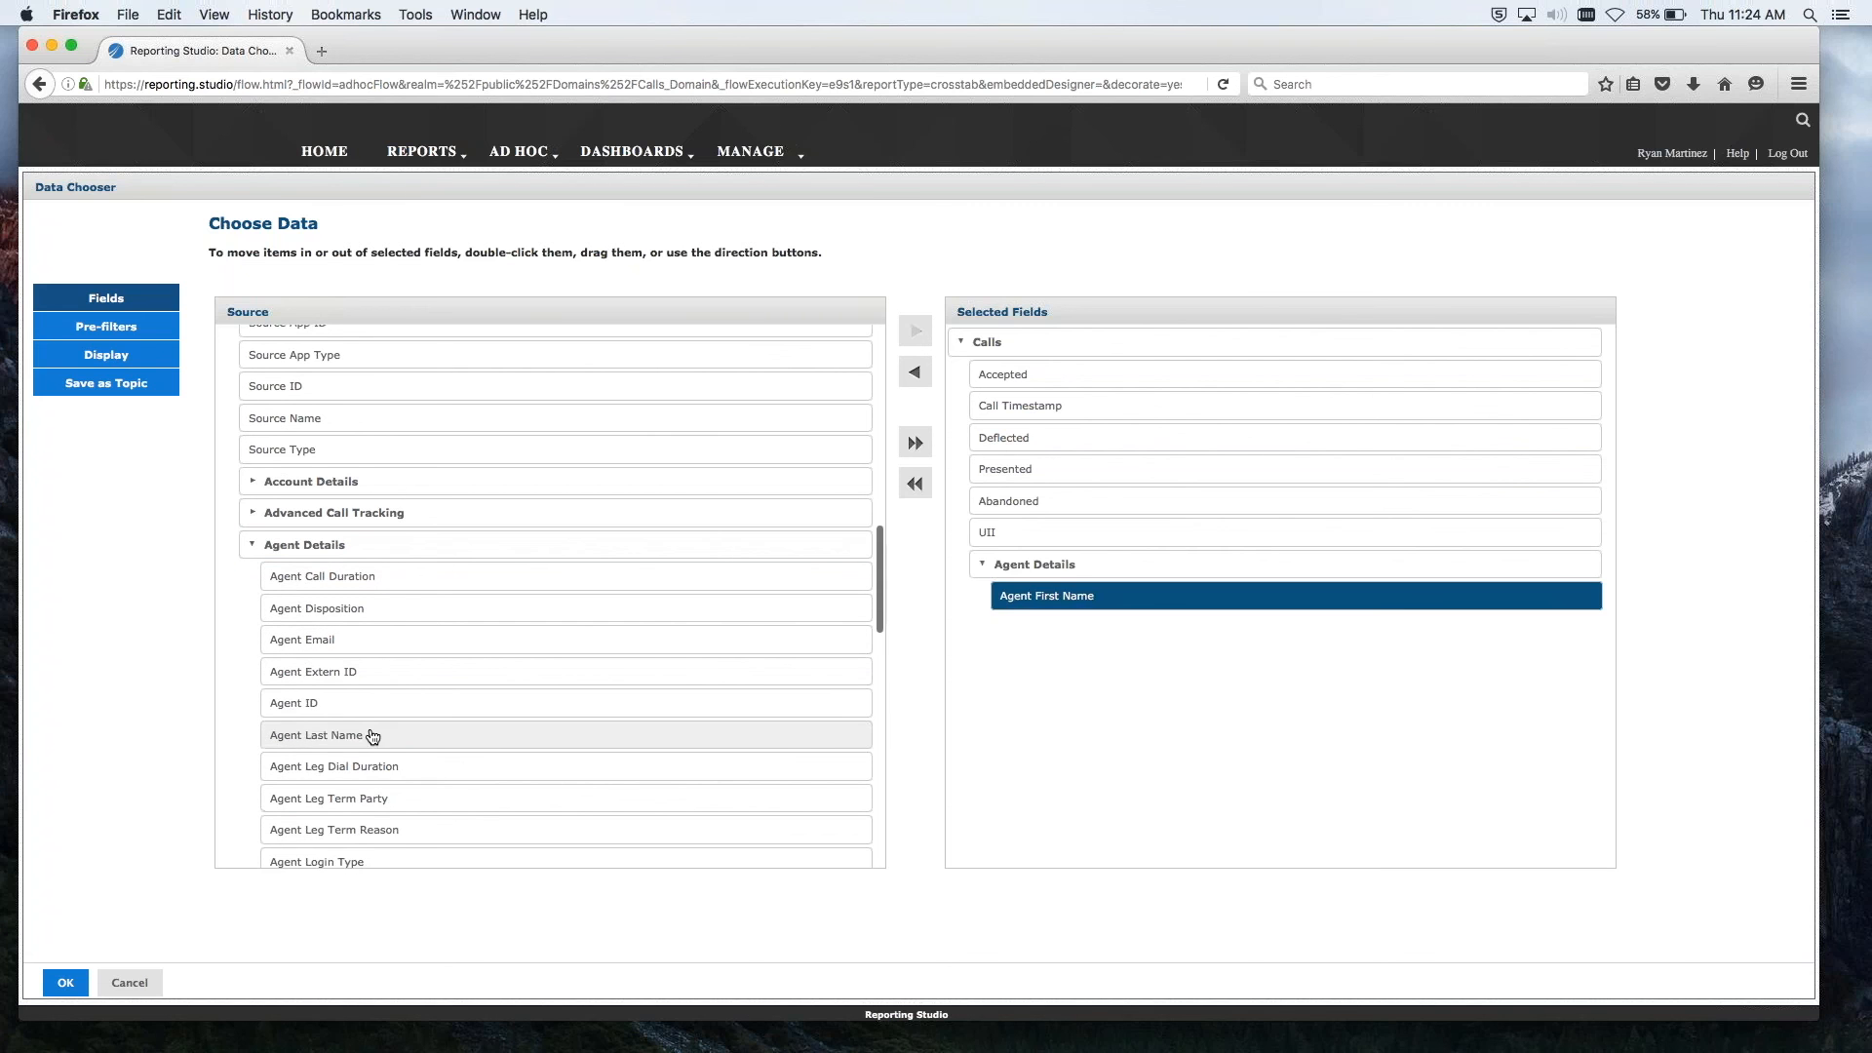
double_click(371, 732)
scroll(369, 726, "down", 3)
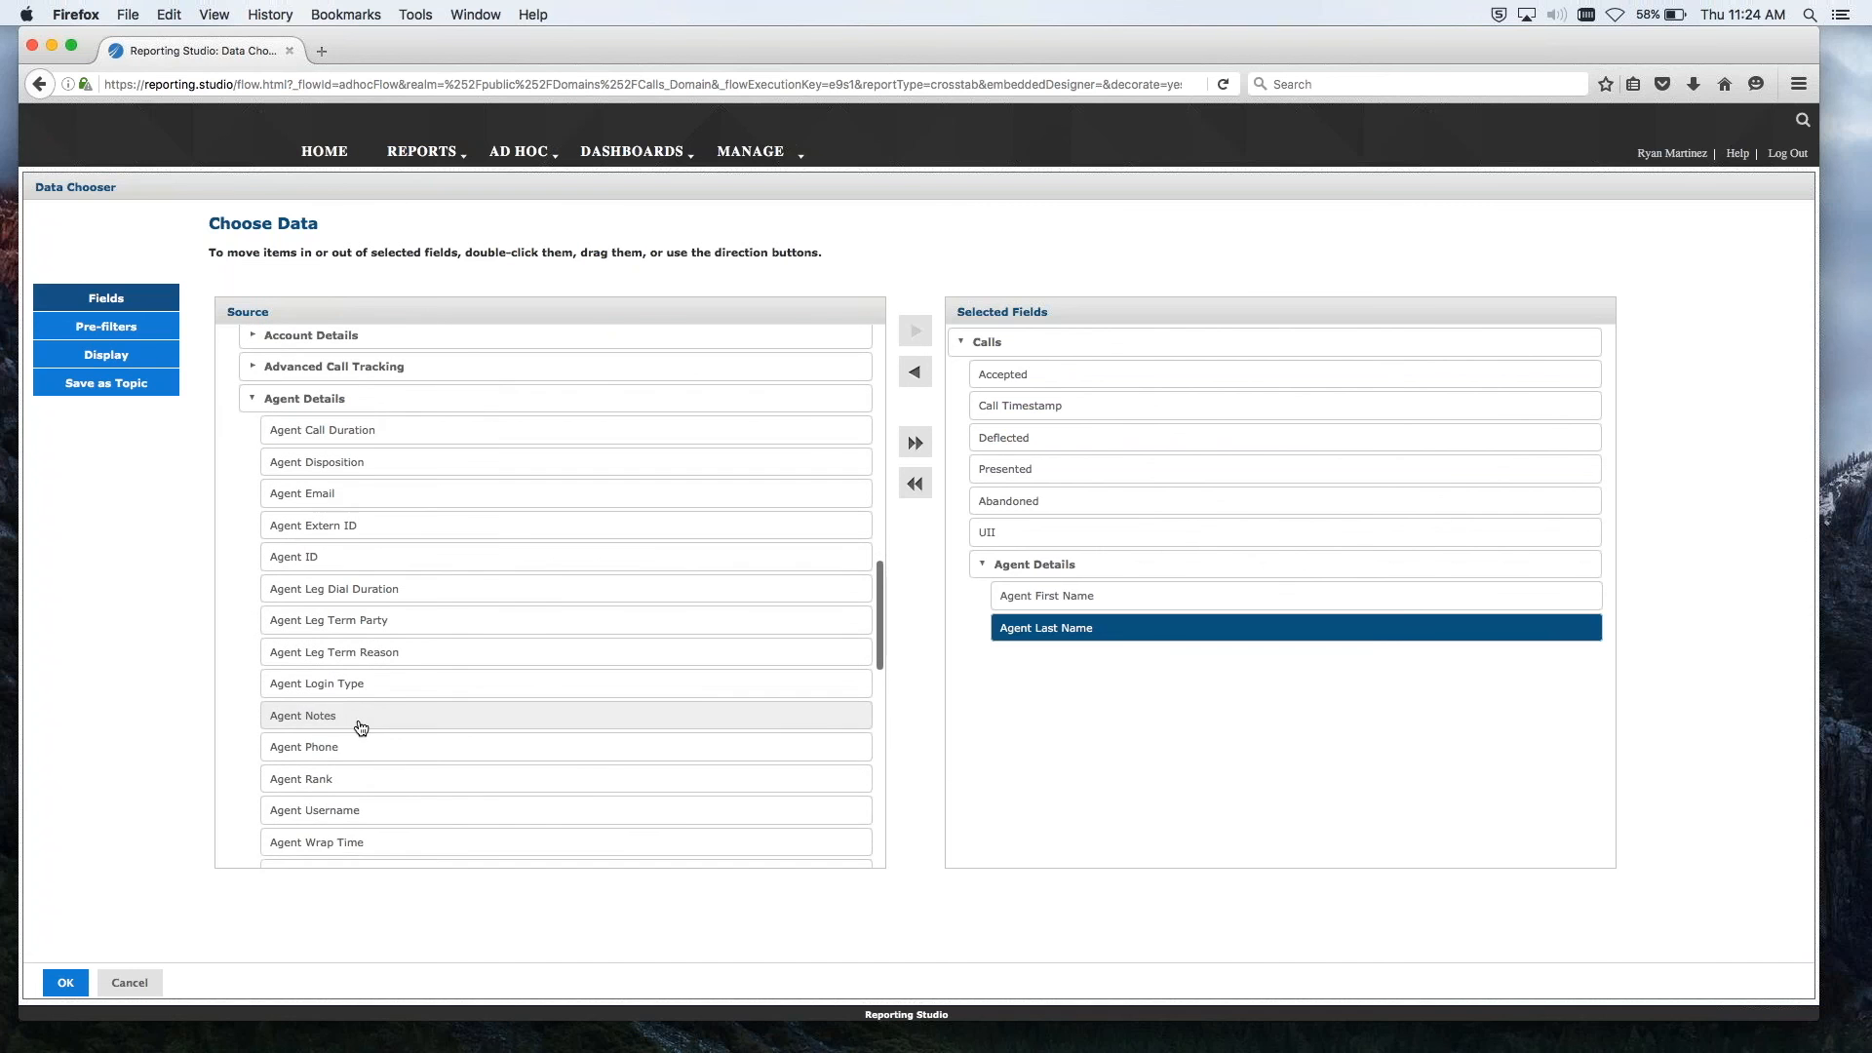
left_click(330, 819)
double_click(329, 819)
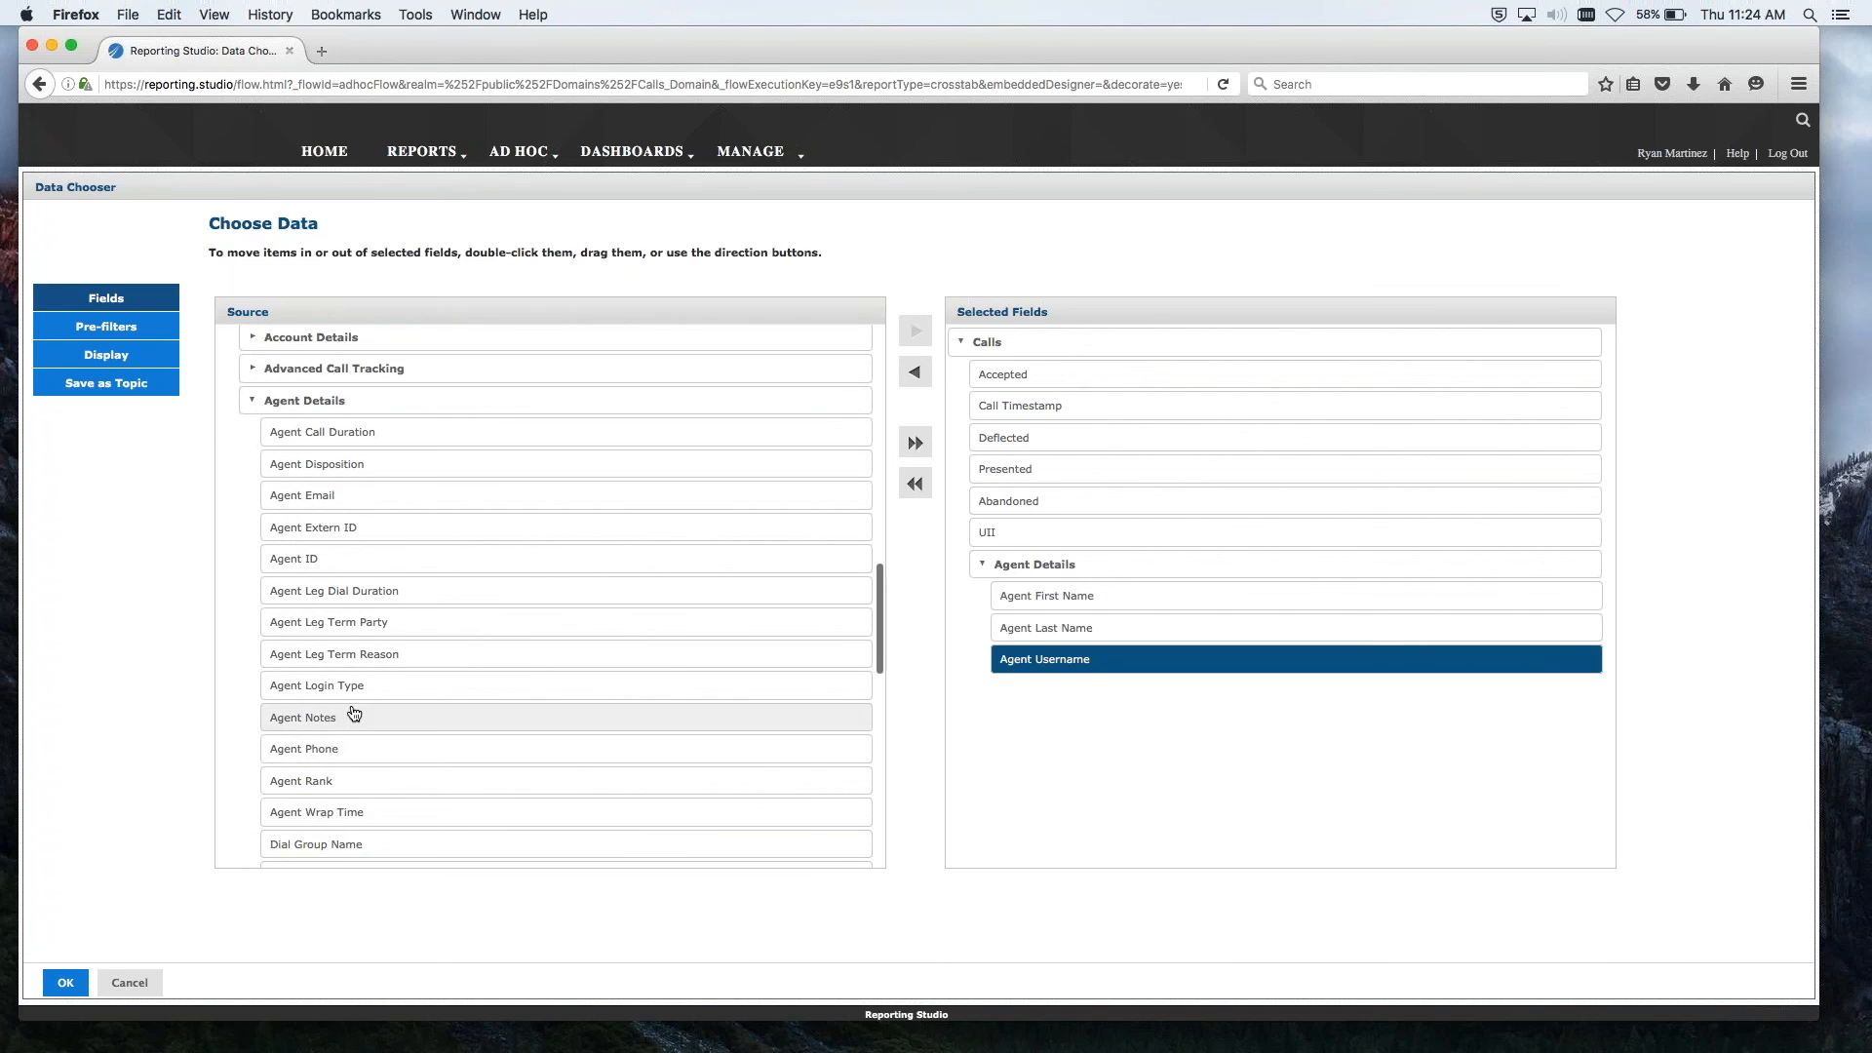
Step: Add Gate ID and Gate Name from Inbound Details to the selected fields
scroll(360, 717, "down", 6)
scroll(354, 717, "down", 7)
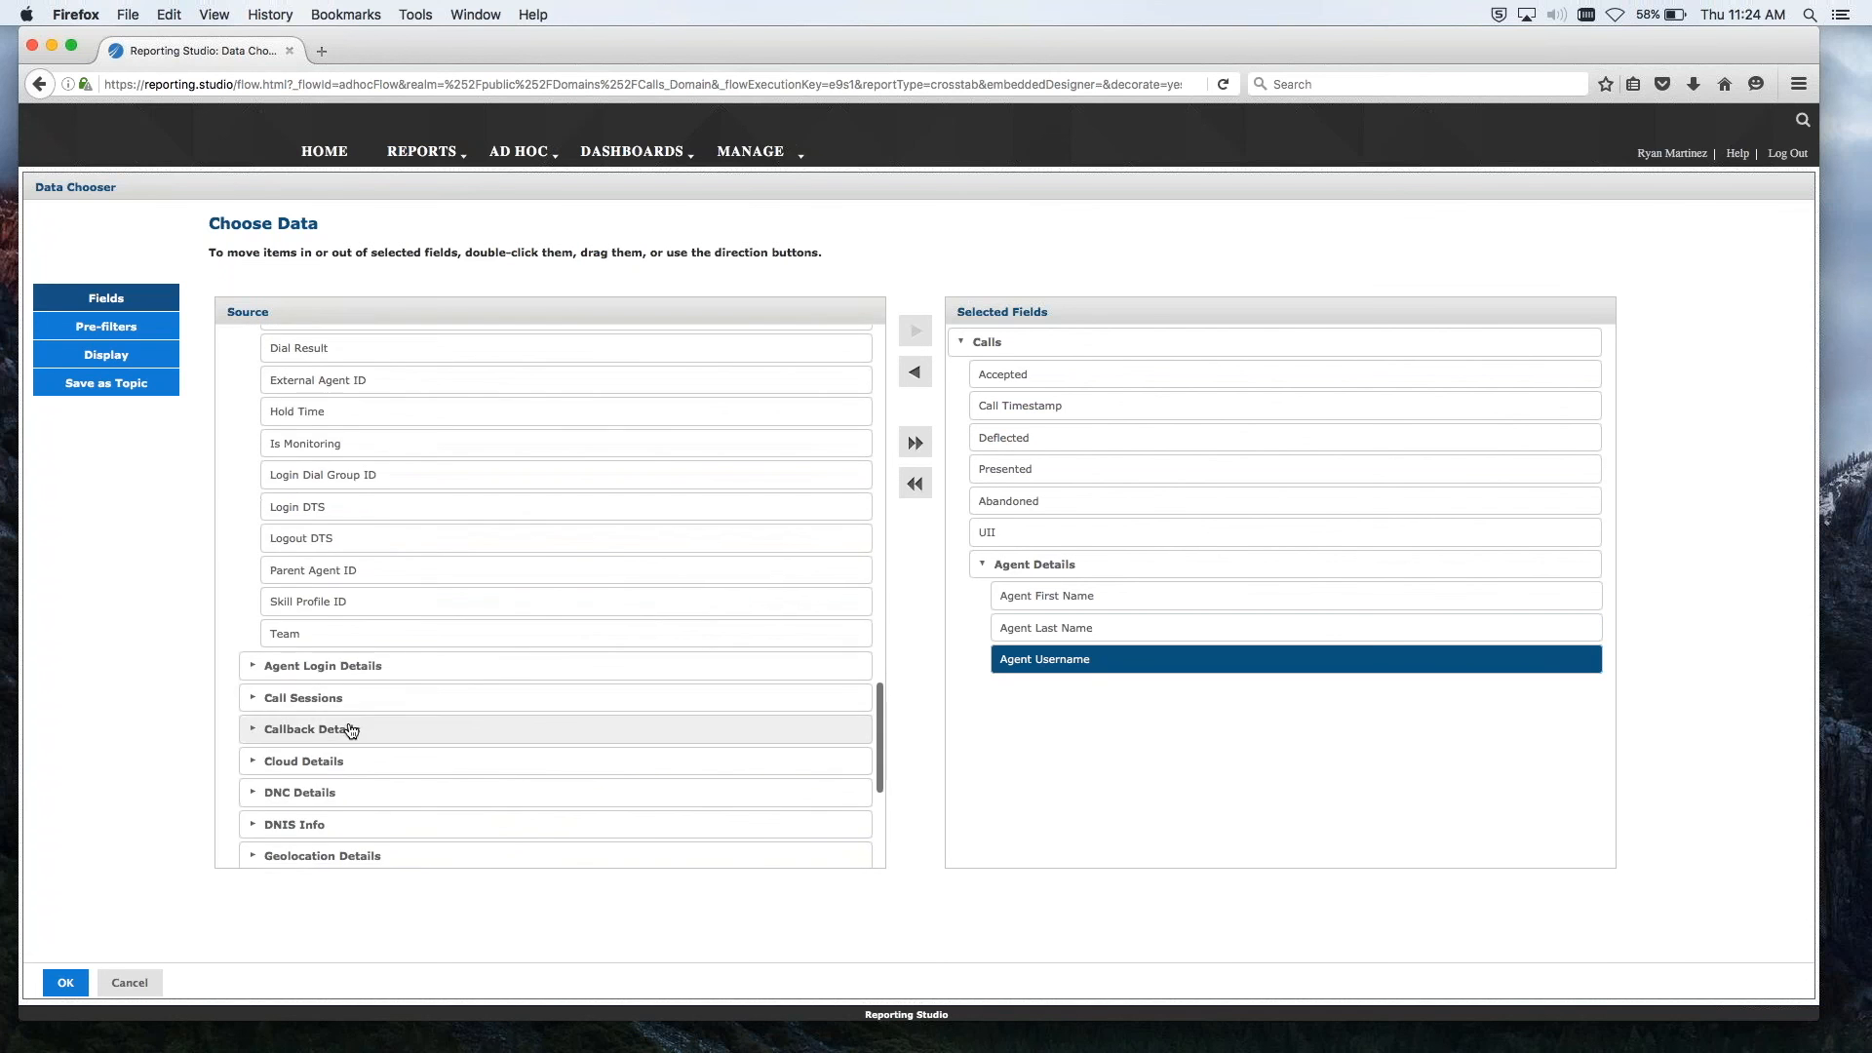
left_click(253, 747)
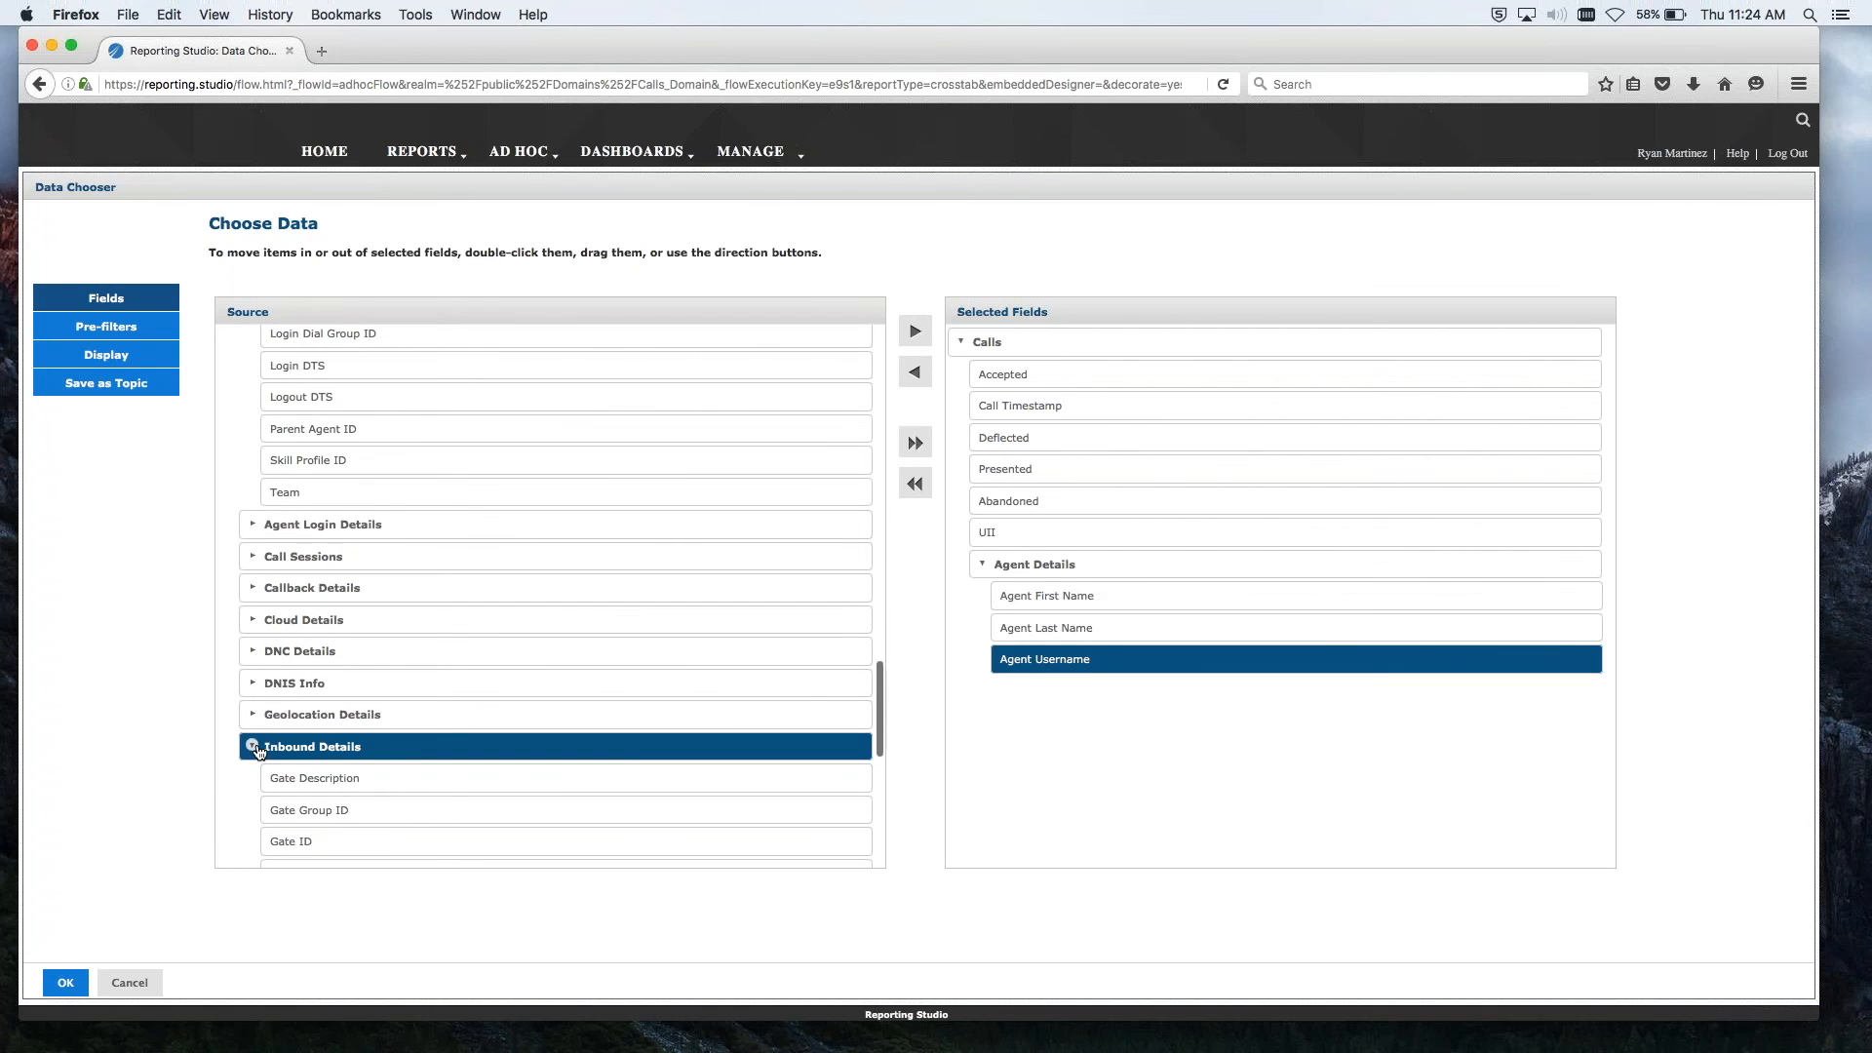
scroll(409, 761, "down", 2)
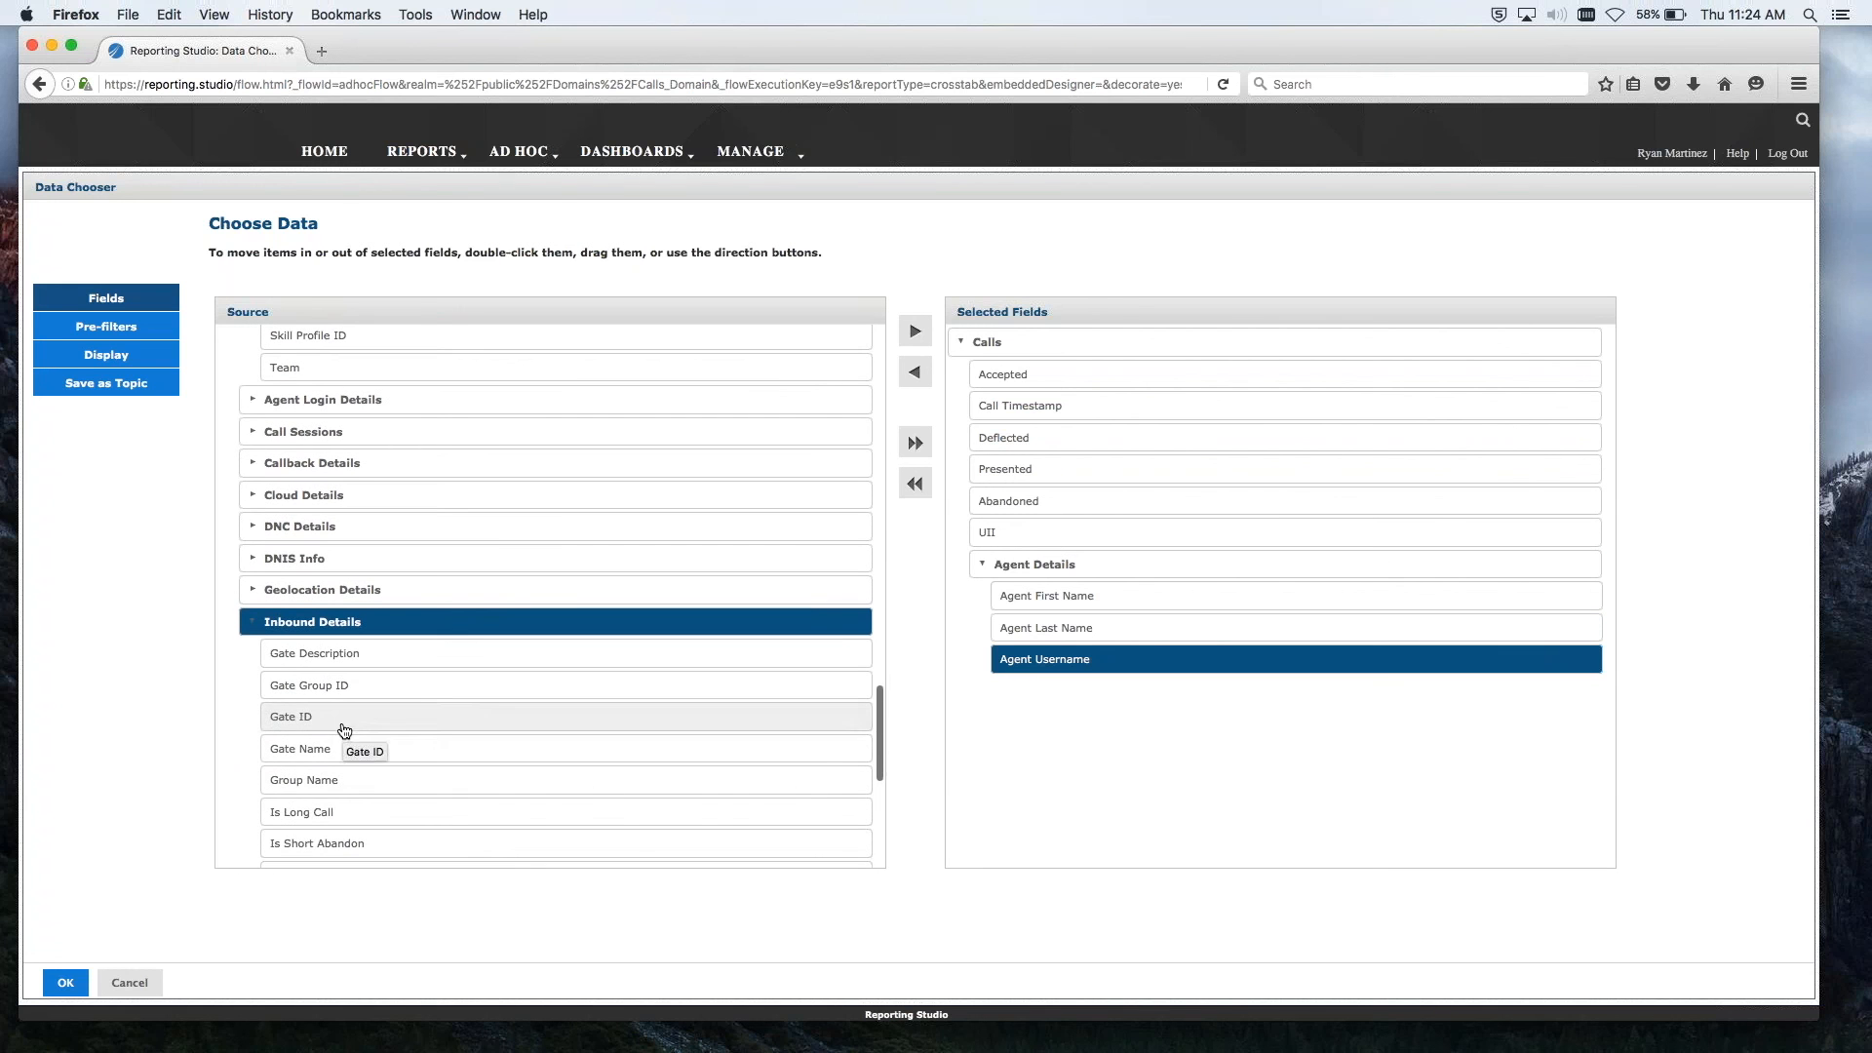
double_click(344, 719)
double_click(344, 719)
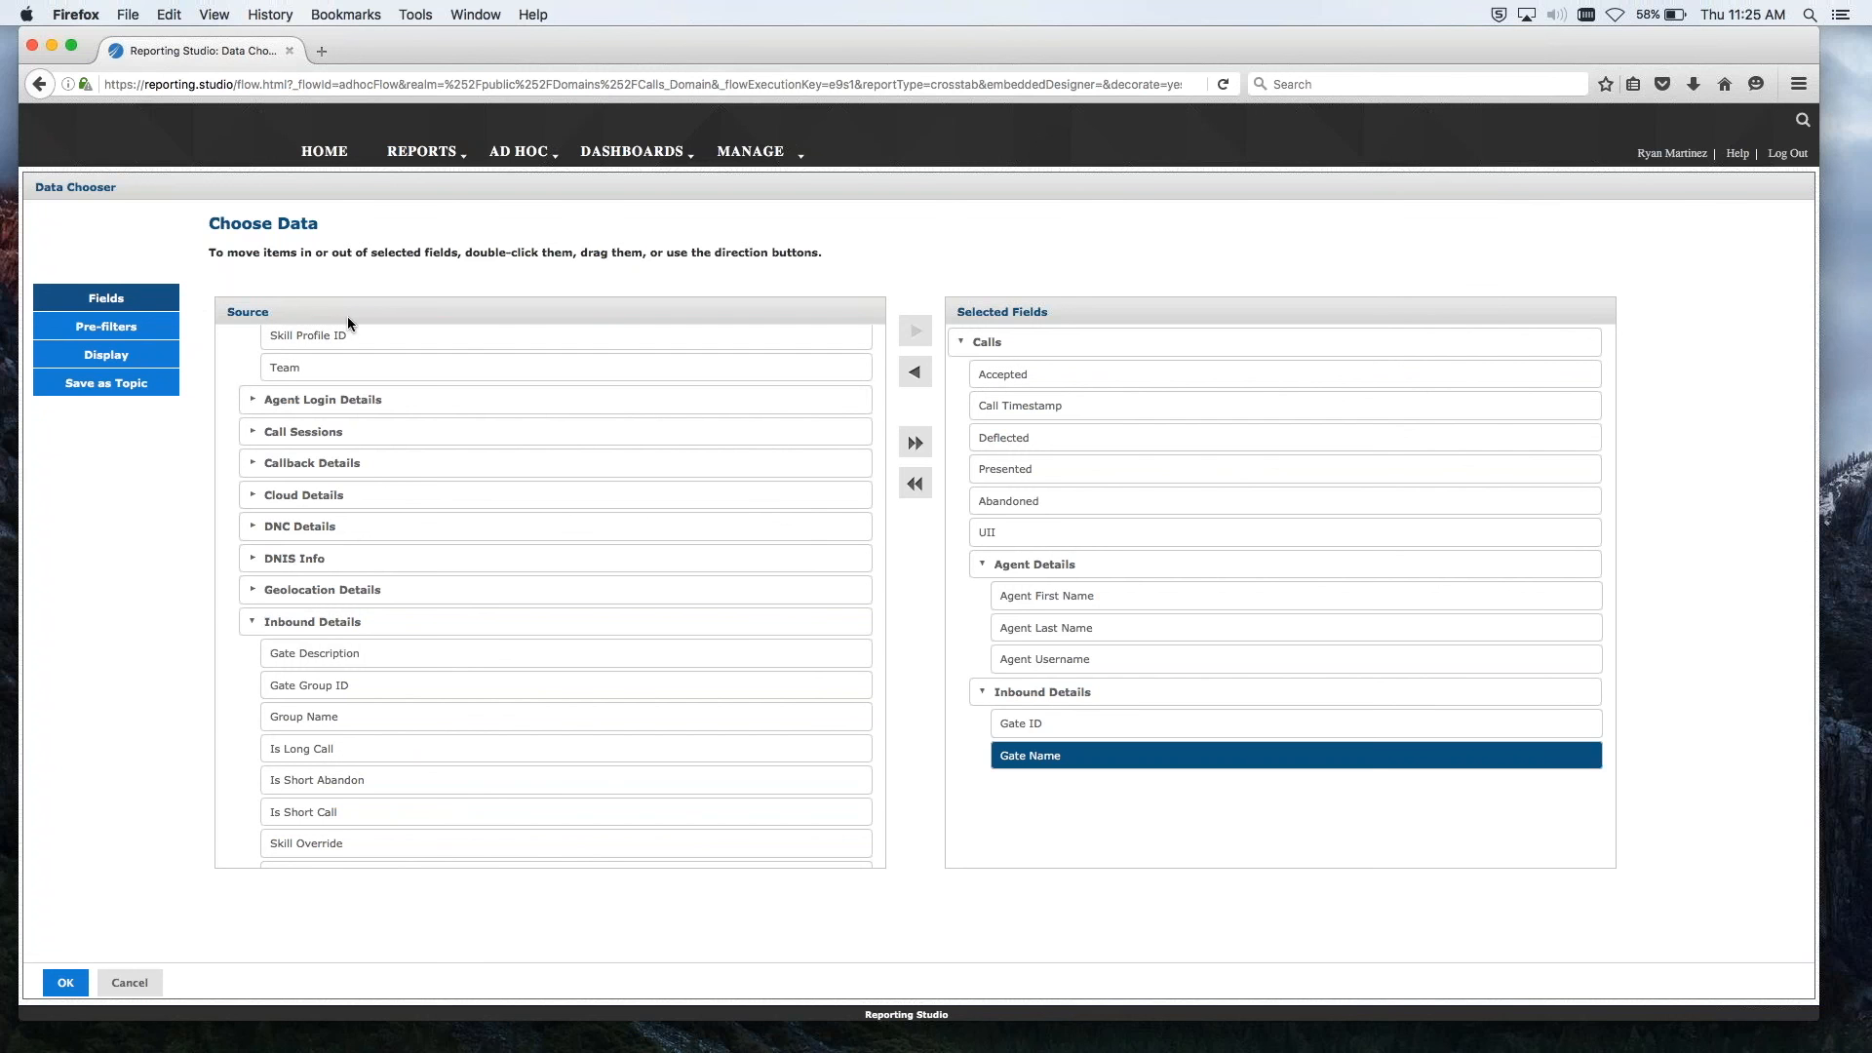
Step: Create a pre-filter on the Call Timestamp field using the "is between" operator
left_click(148, 328)
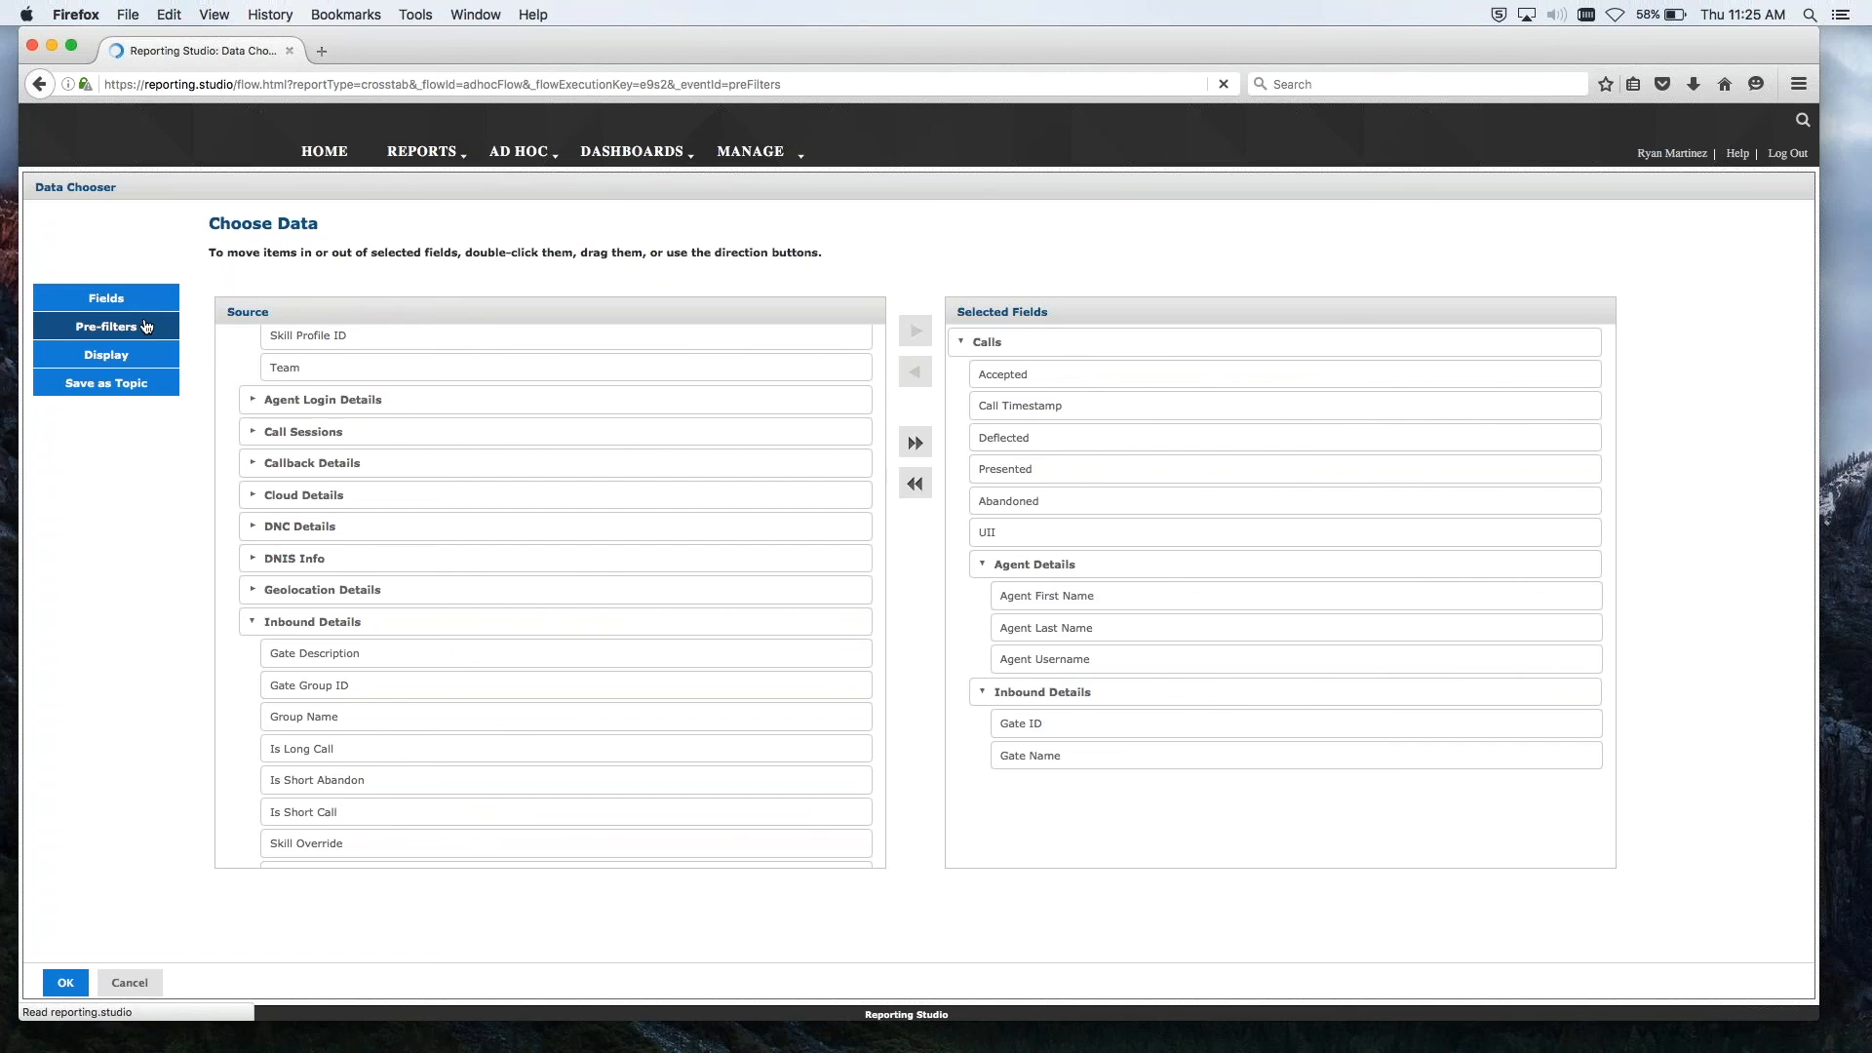
left_click(225, 332)
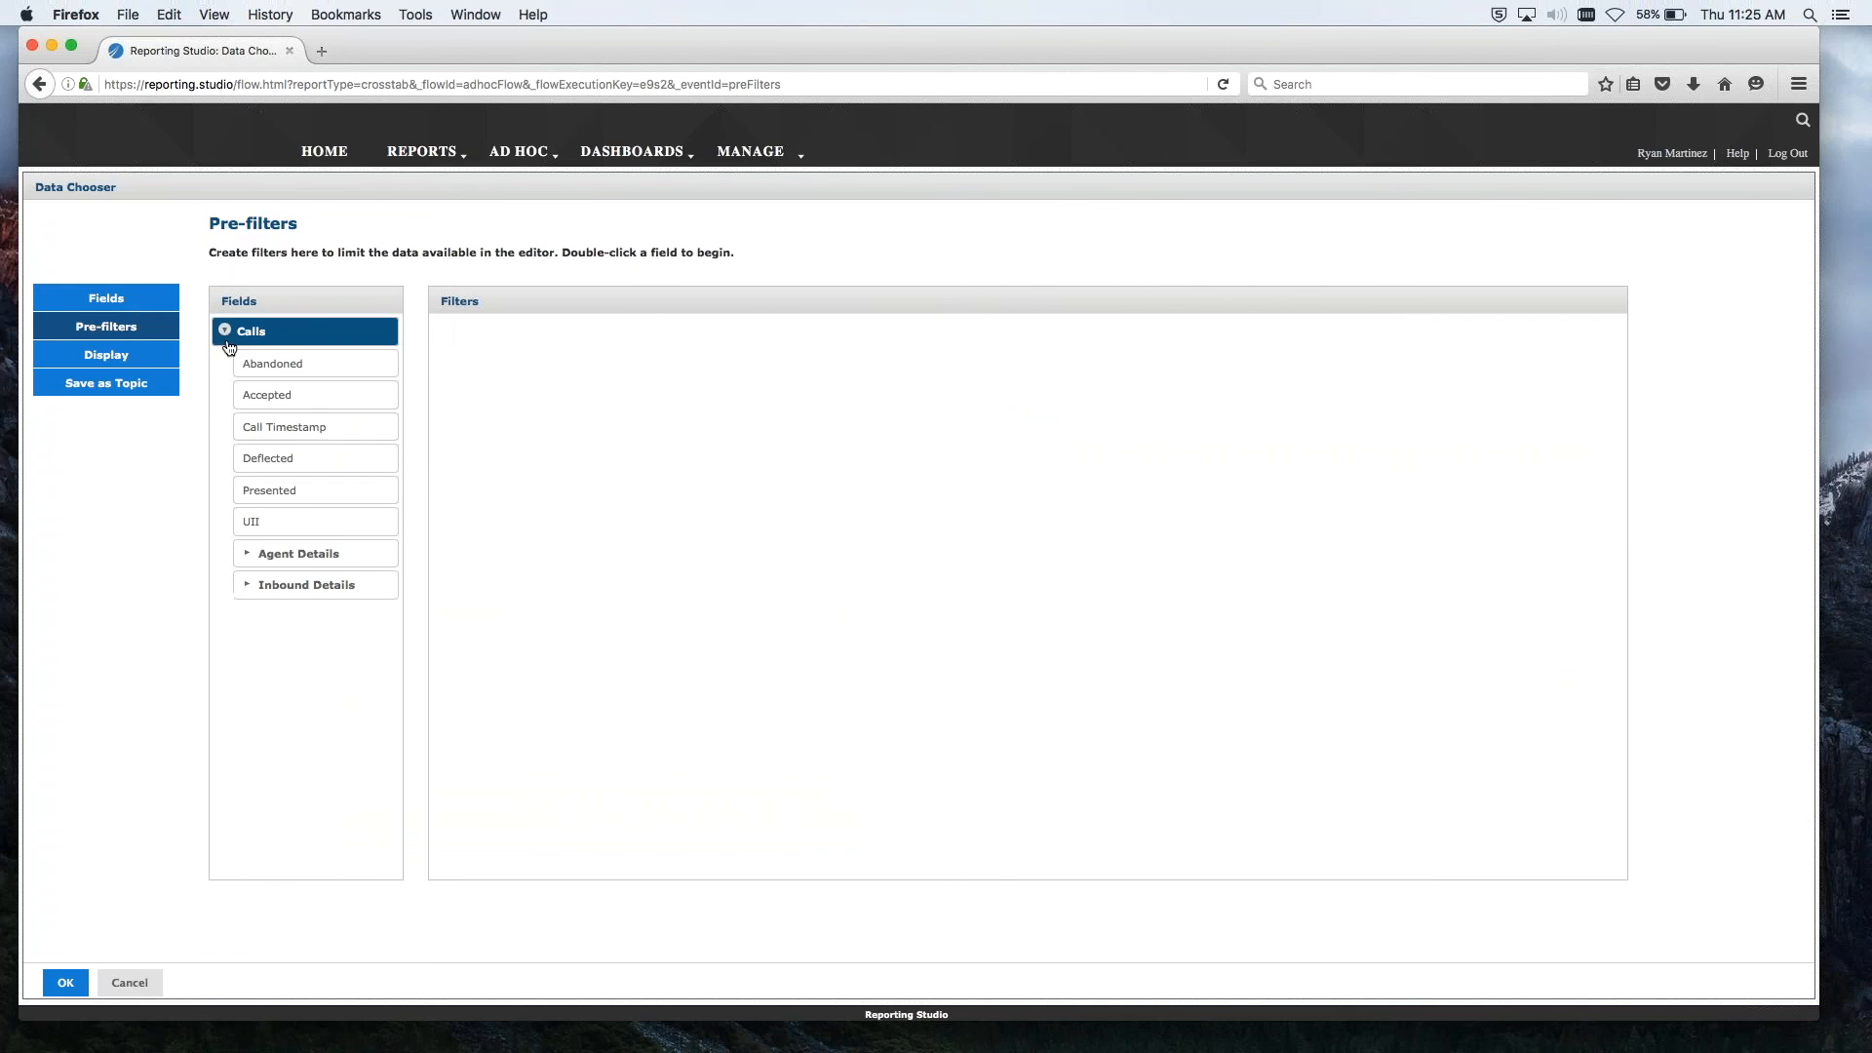
double_click(265, 432)
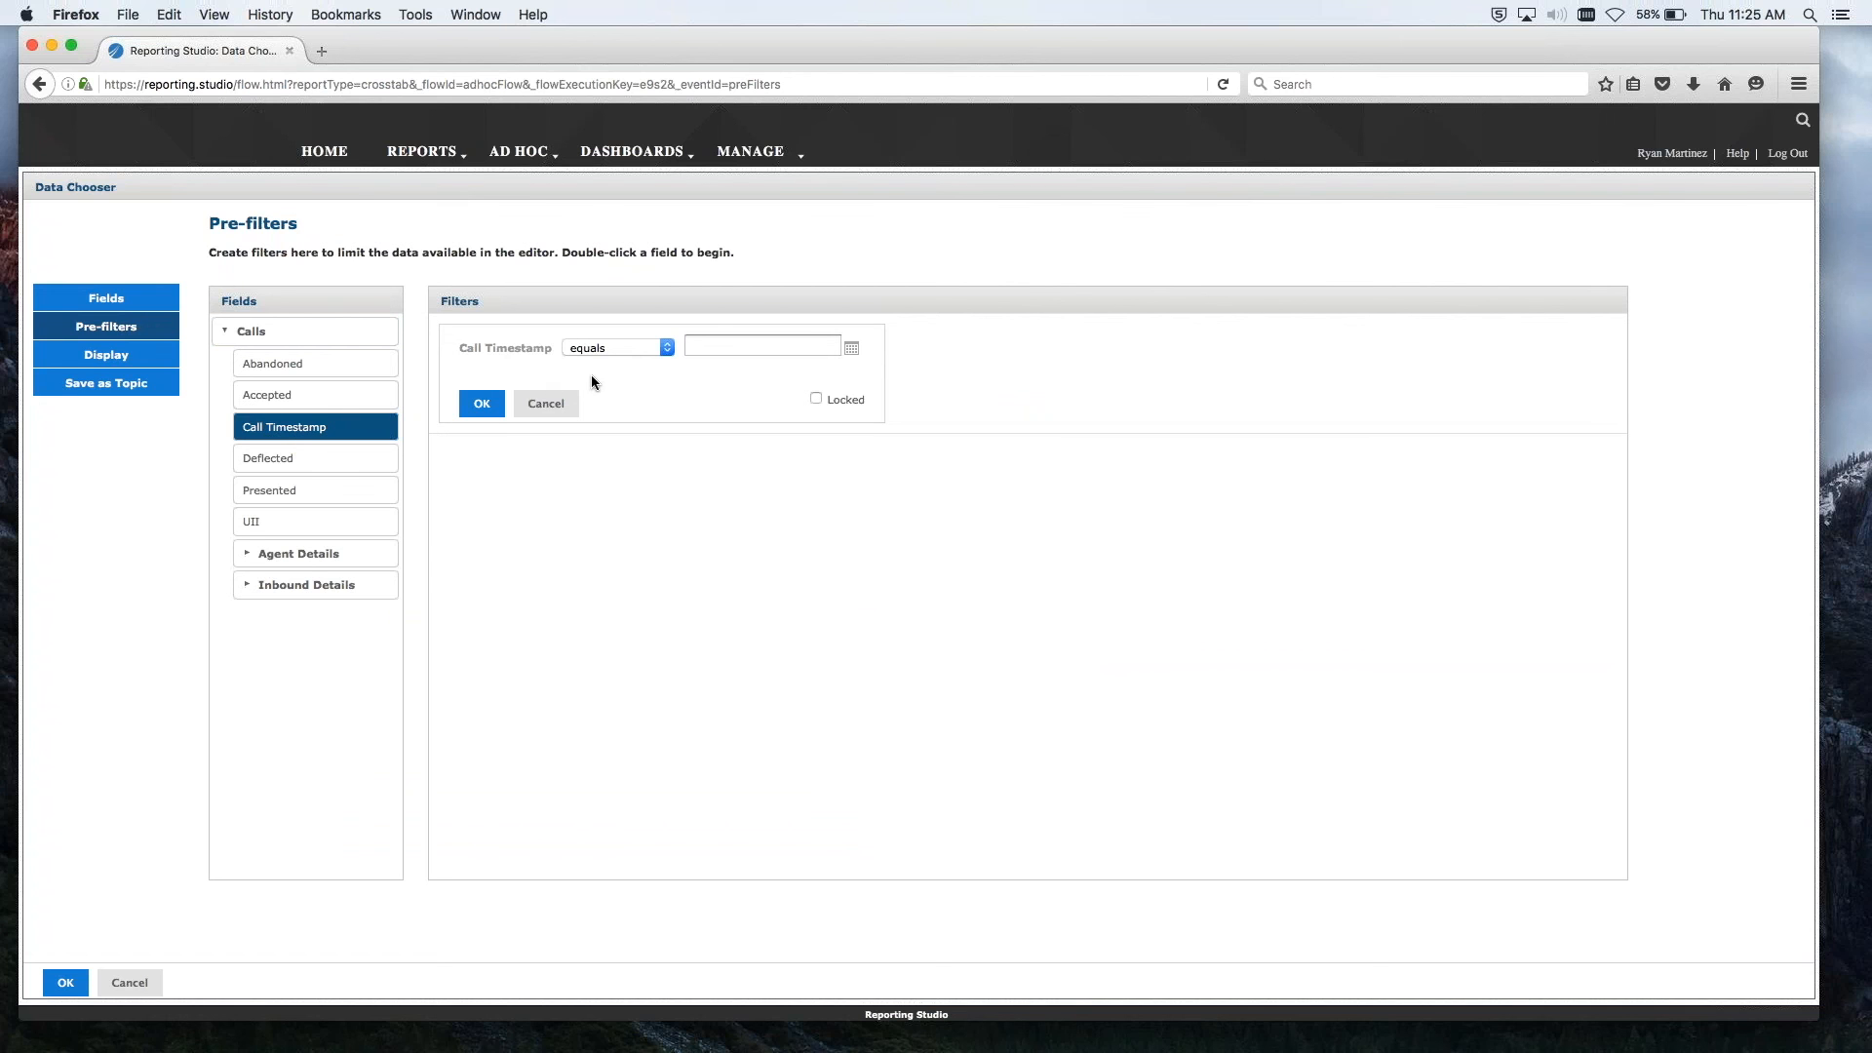
left_click(632, 348)
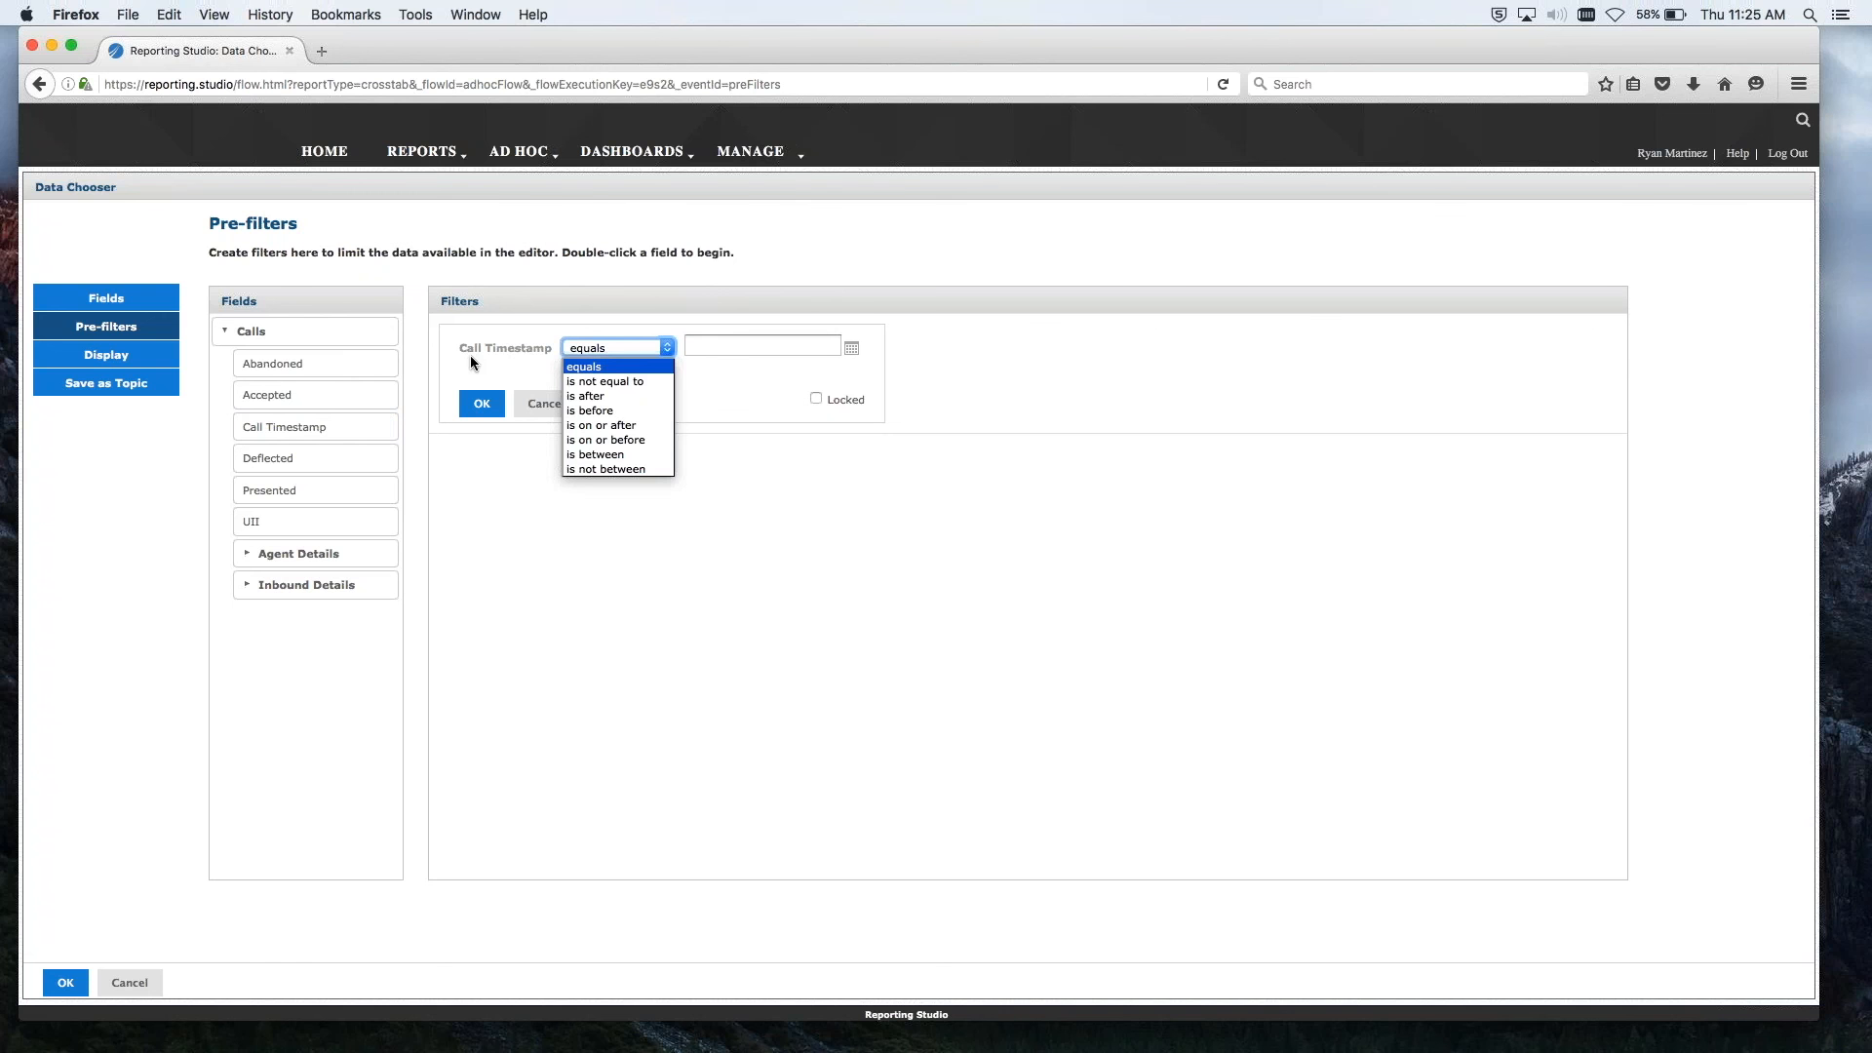
left_click(597, 454)
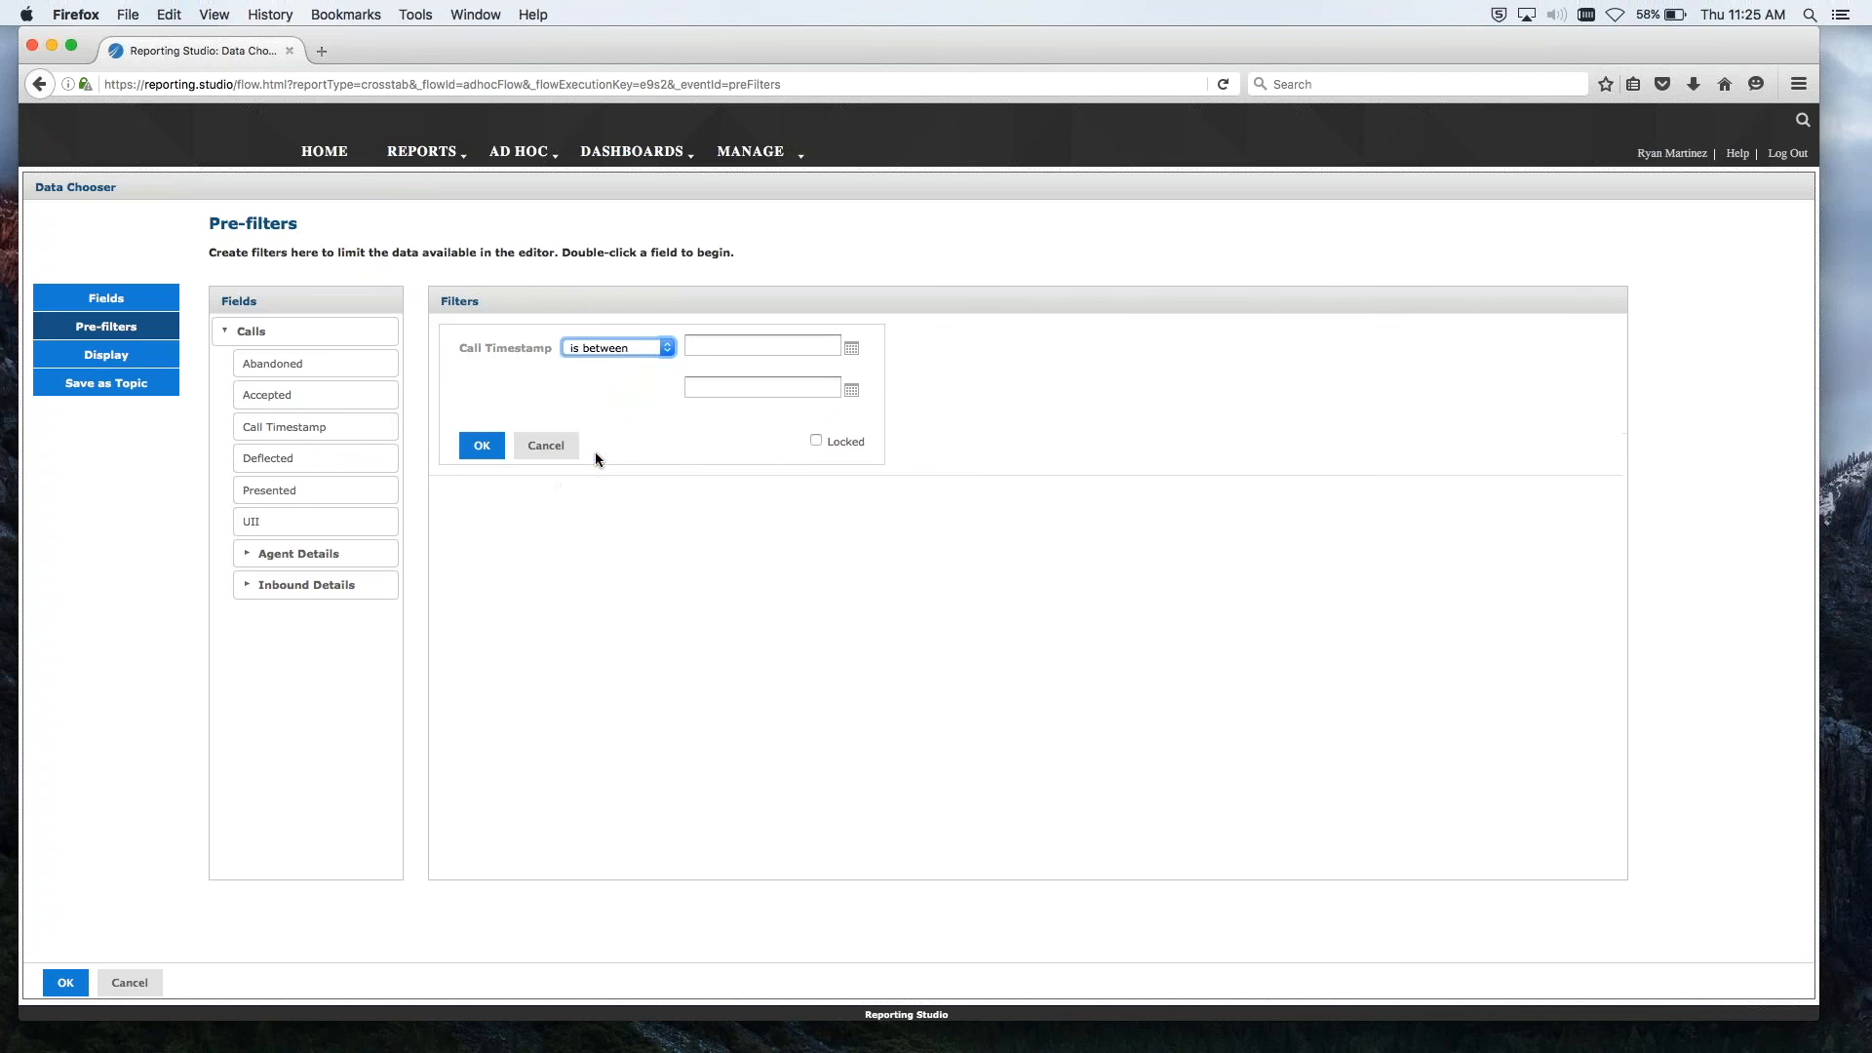
left_click(851, 348)
left_click(888, 508)
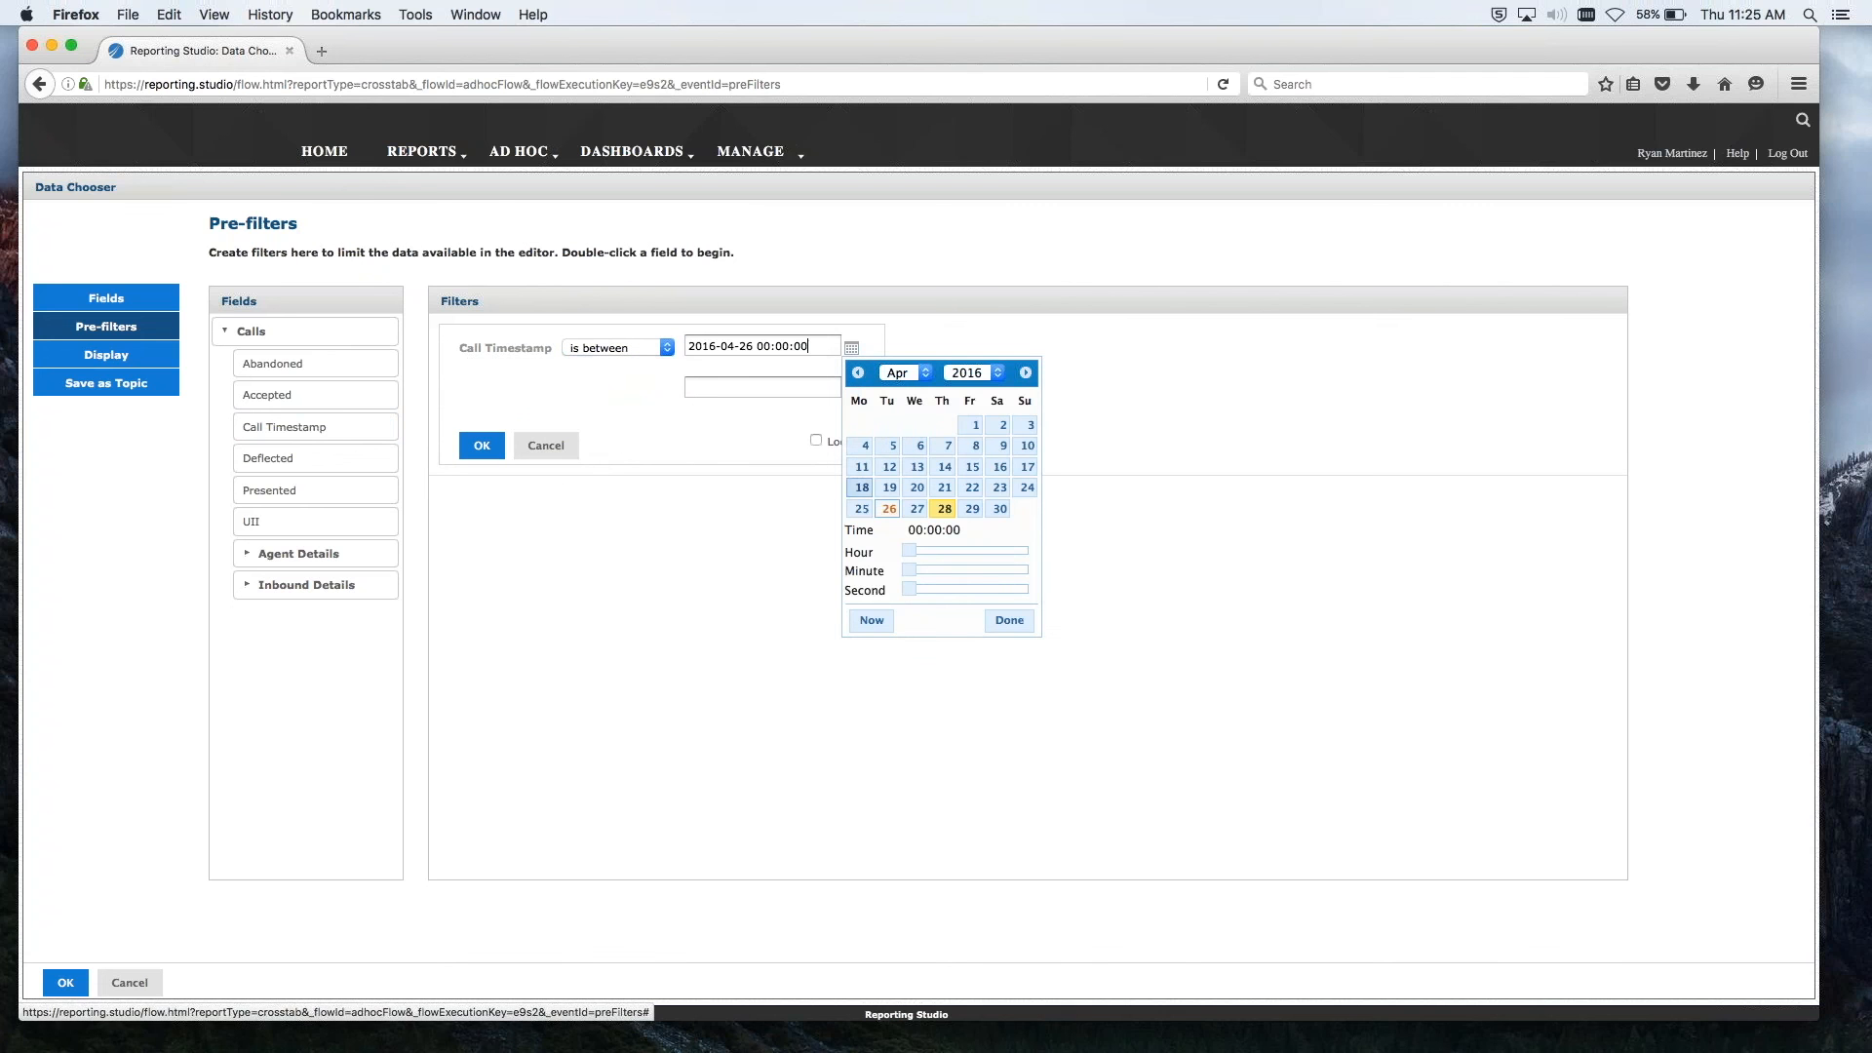
left_click(791, 385)
left_click(974, 306)
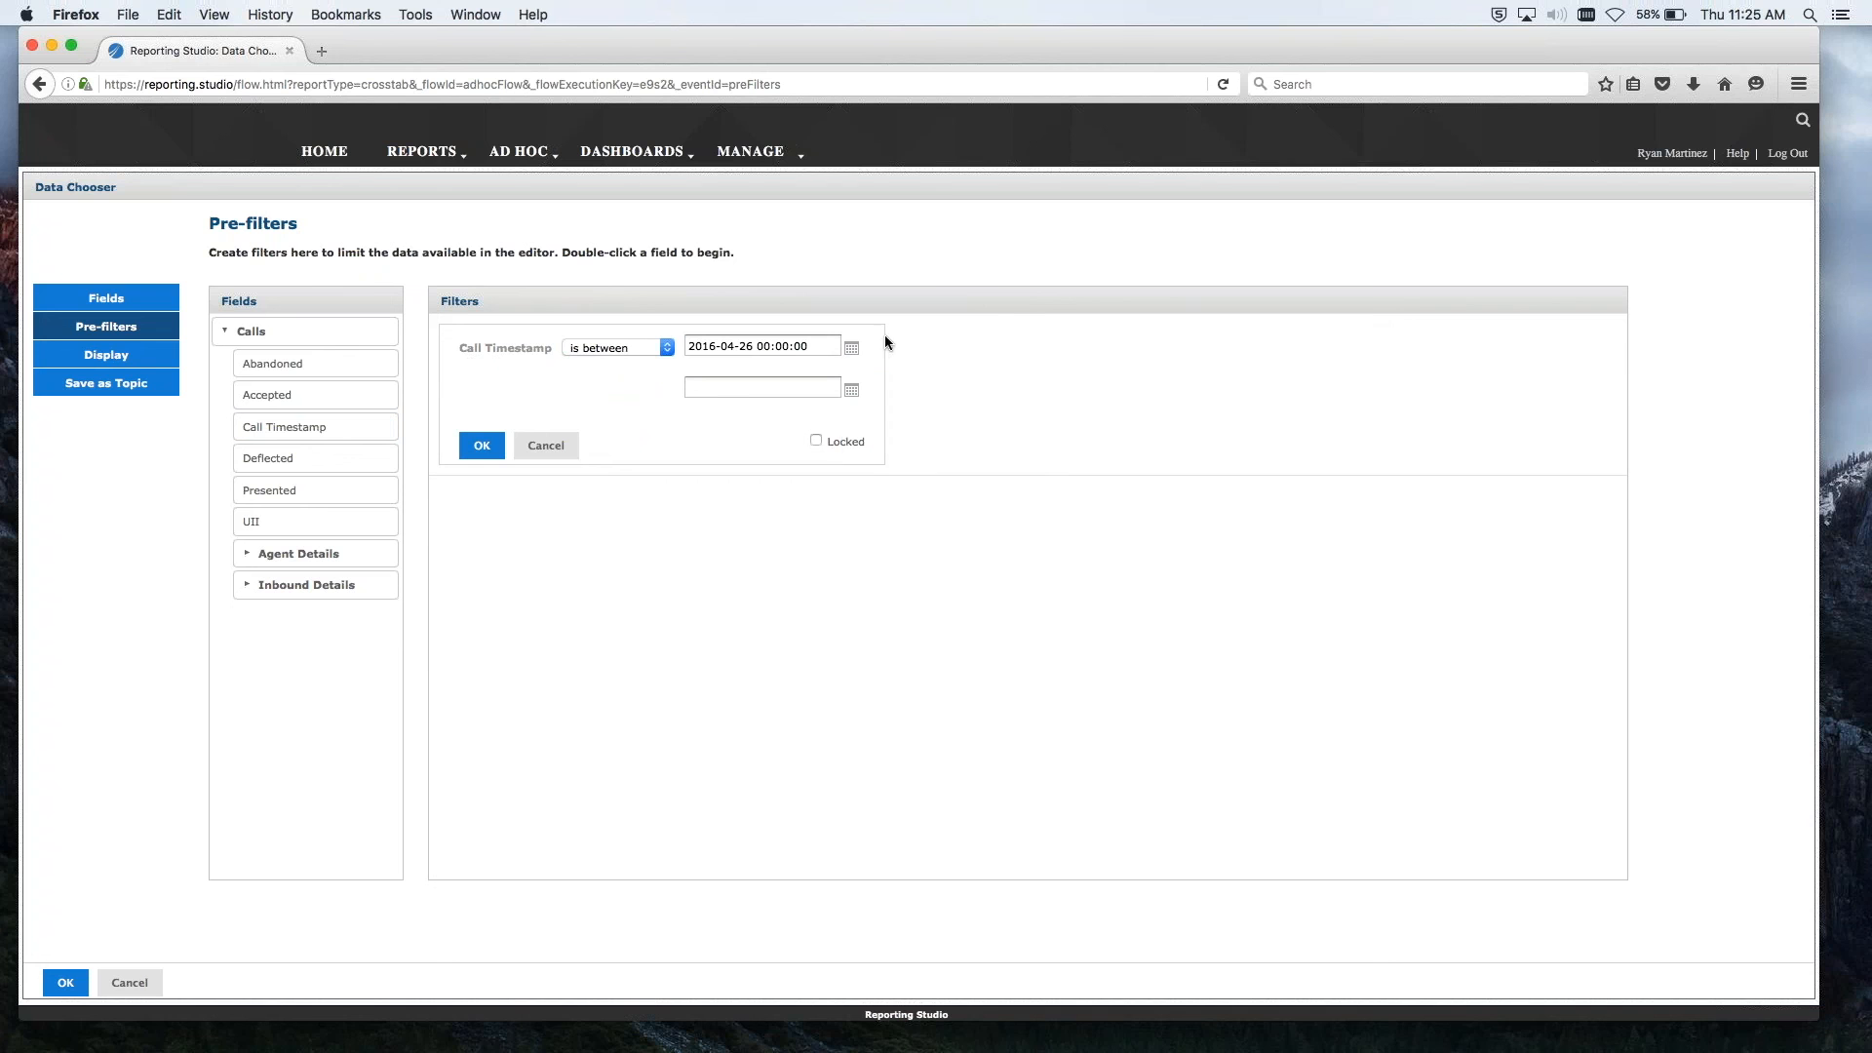
left_click(853, 391)
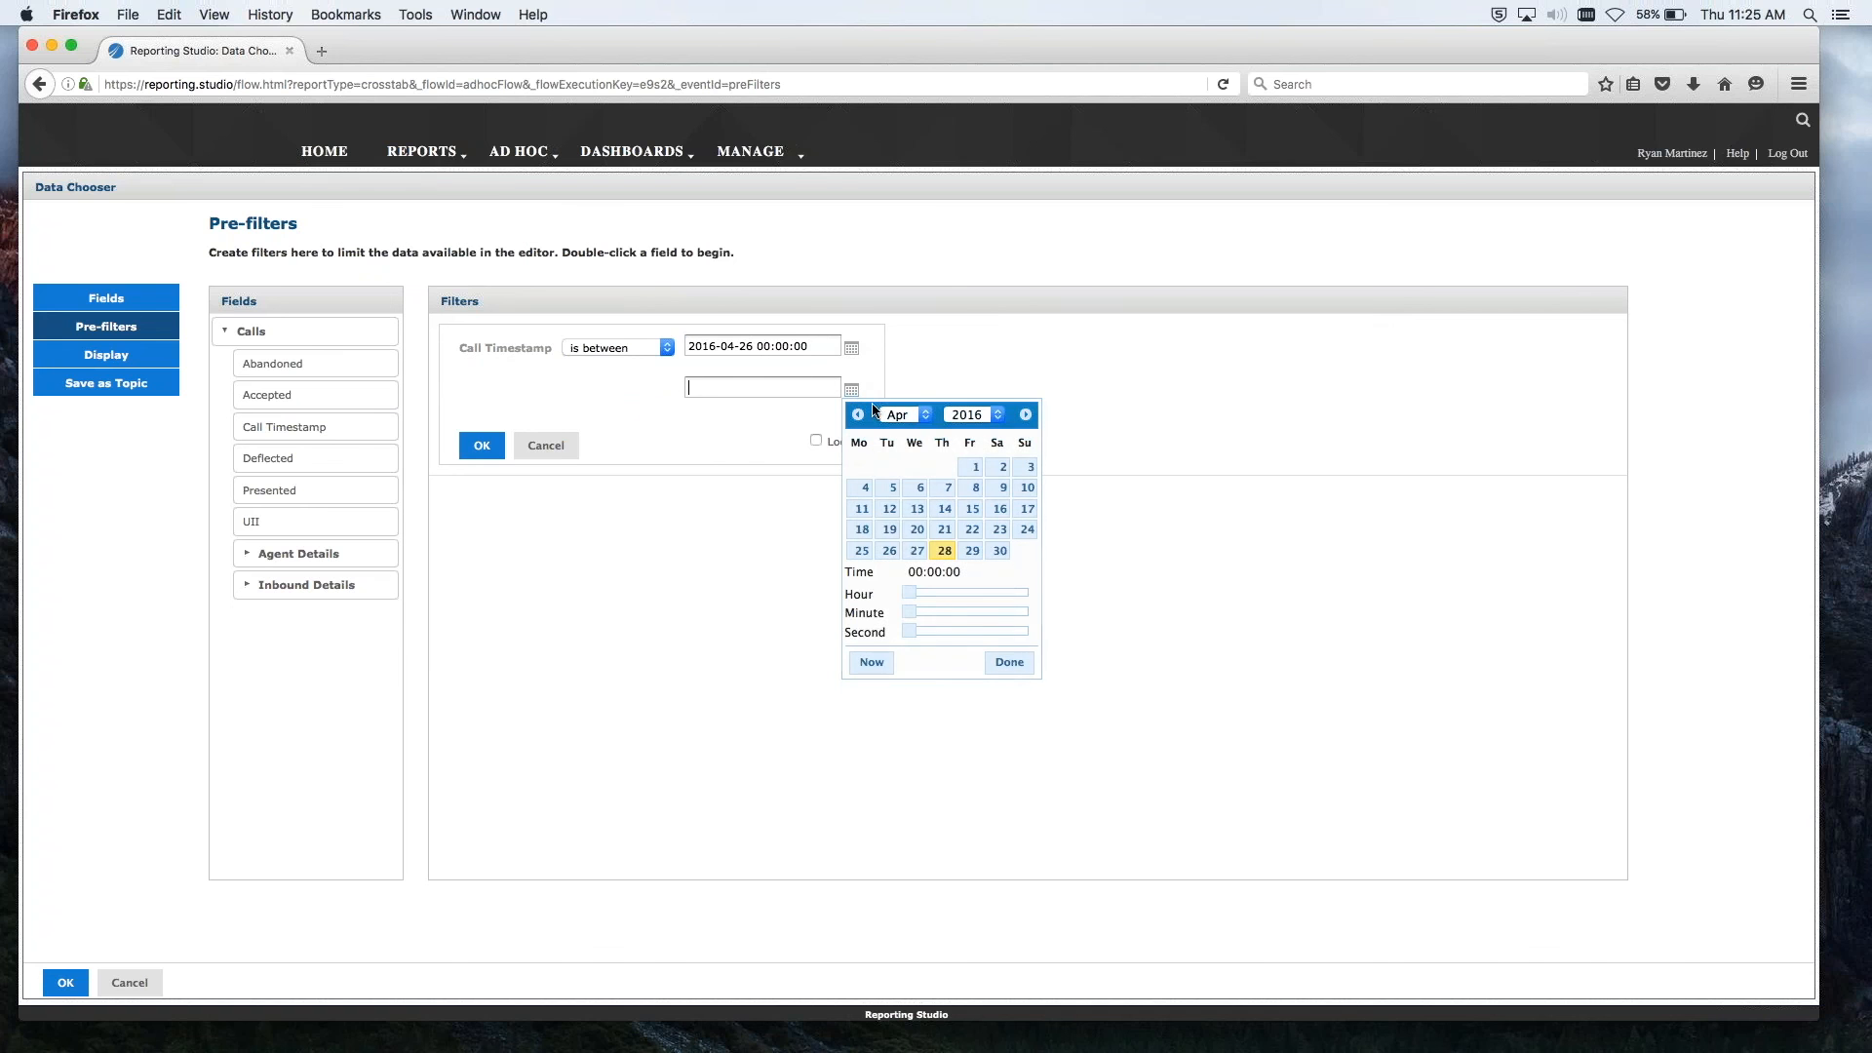
left_click(914, 552)
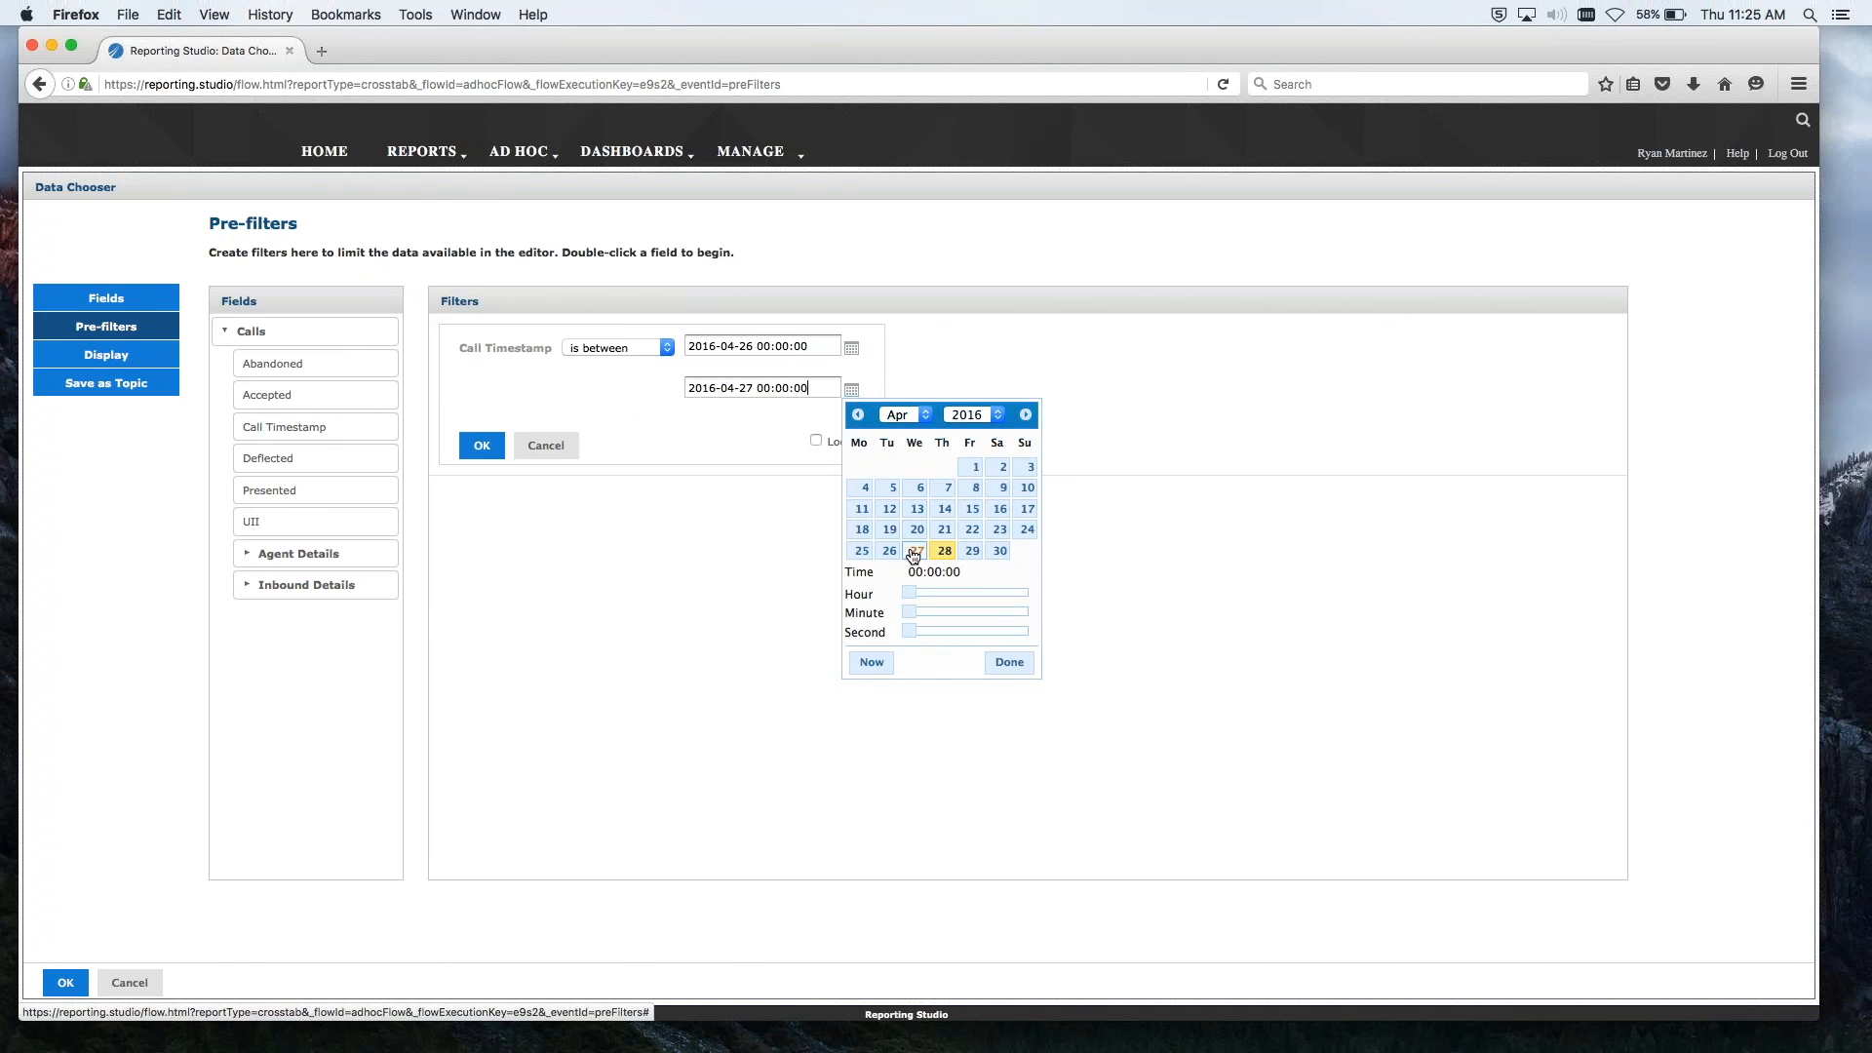
left_click(738, 447)
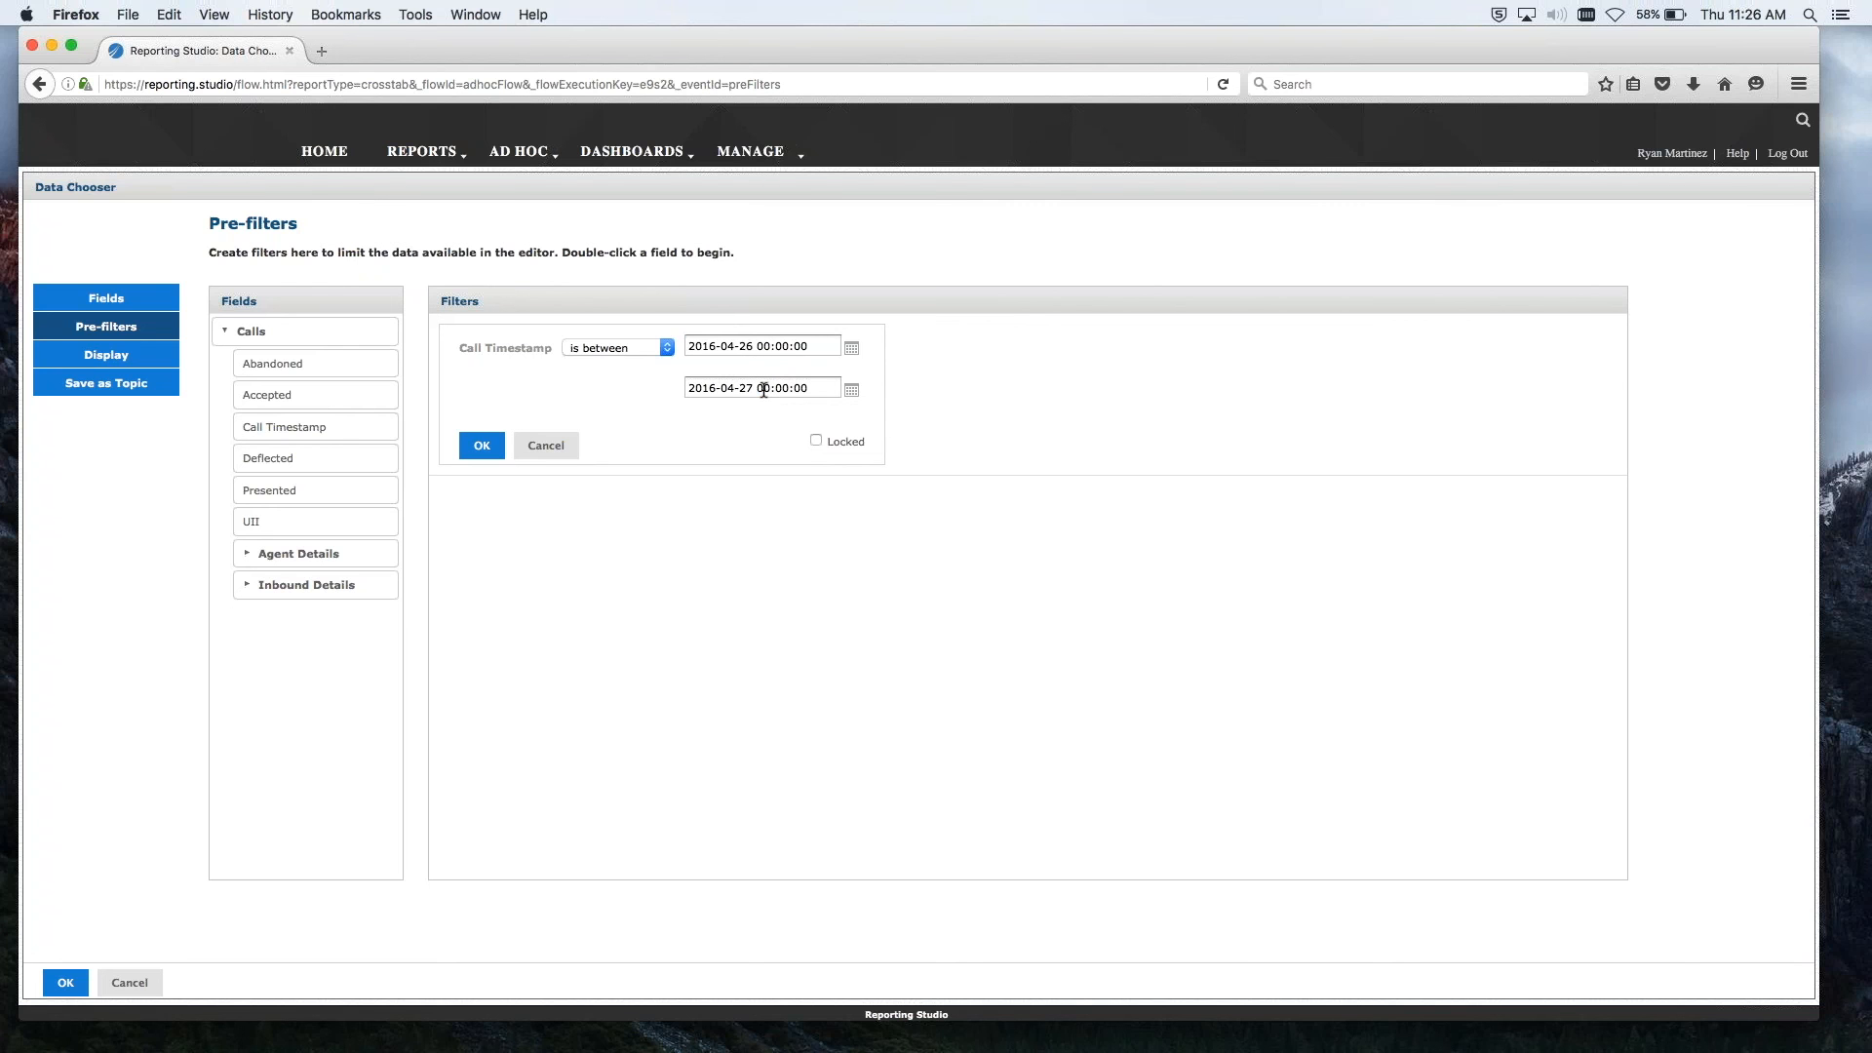
Step: Set the end time of the Call Timestamp range to 23:59:59 and apply the pre-filter
double_click(763, 389)
type("12")
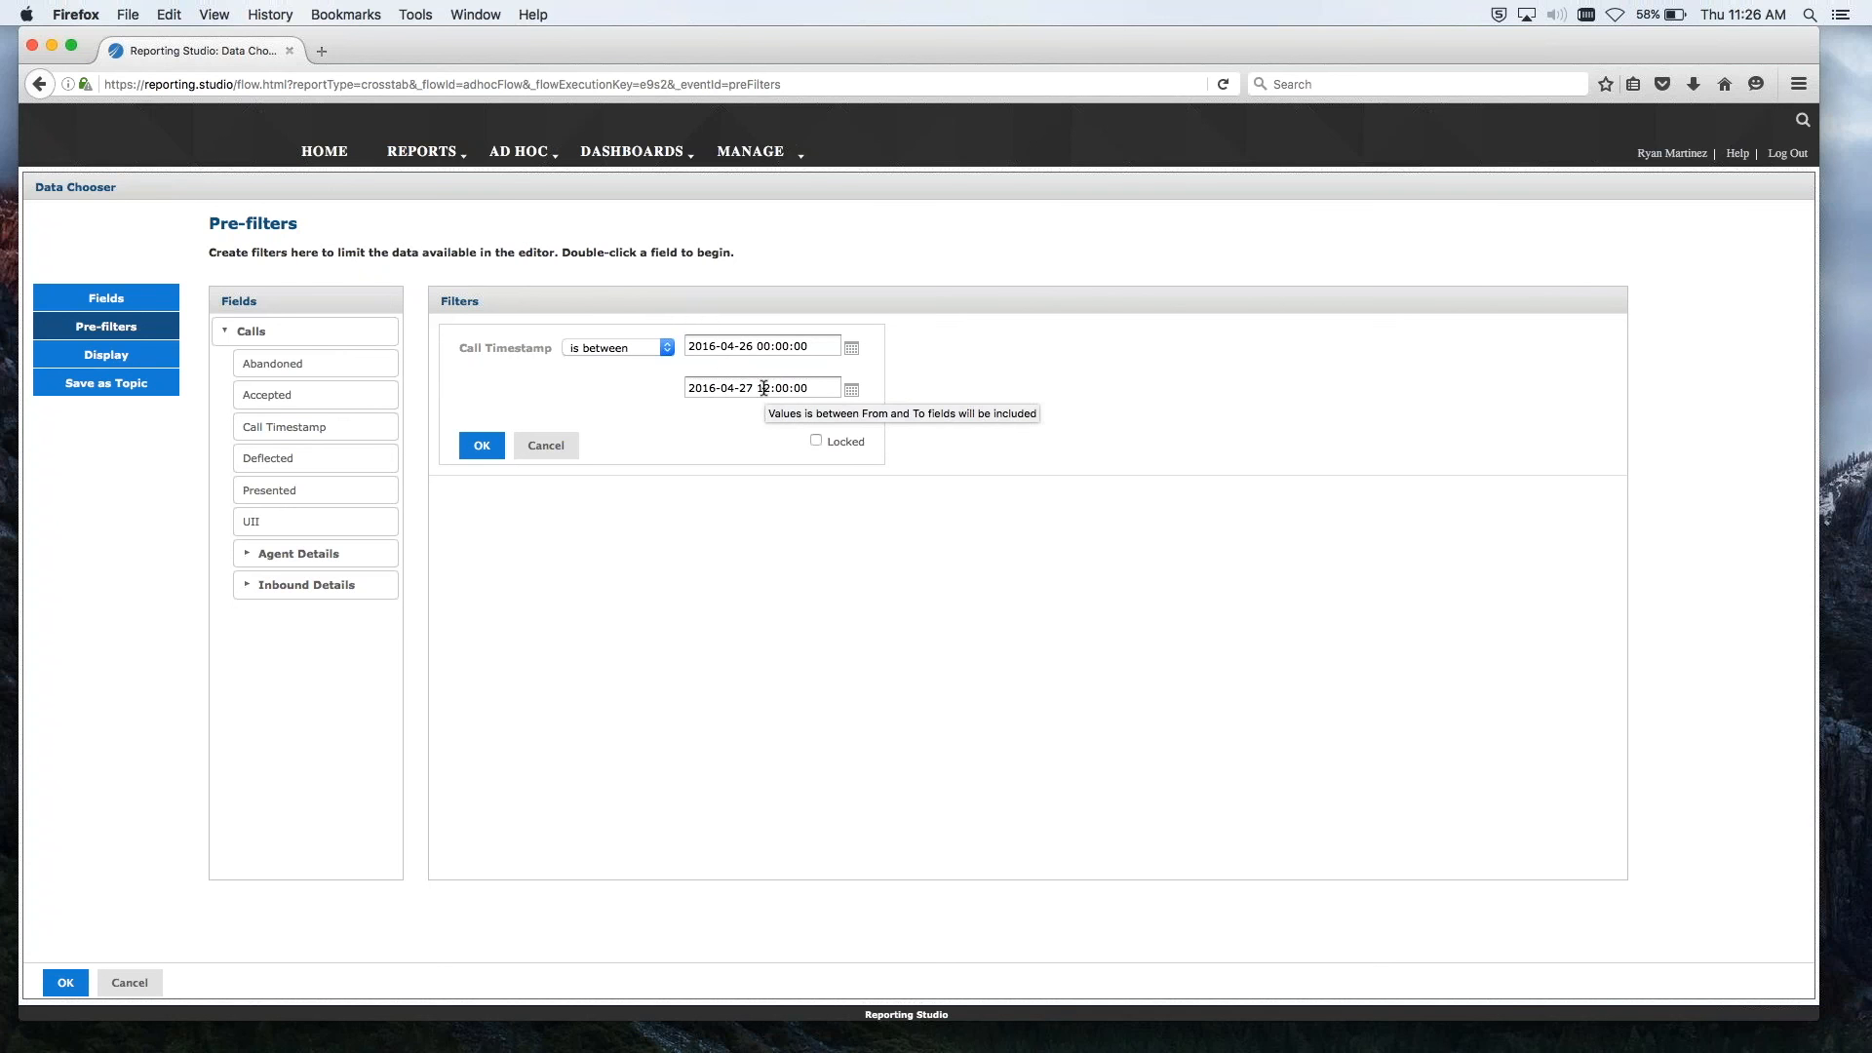
double_click(764, 388)
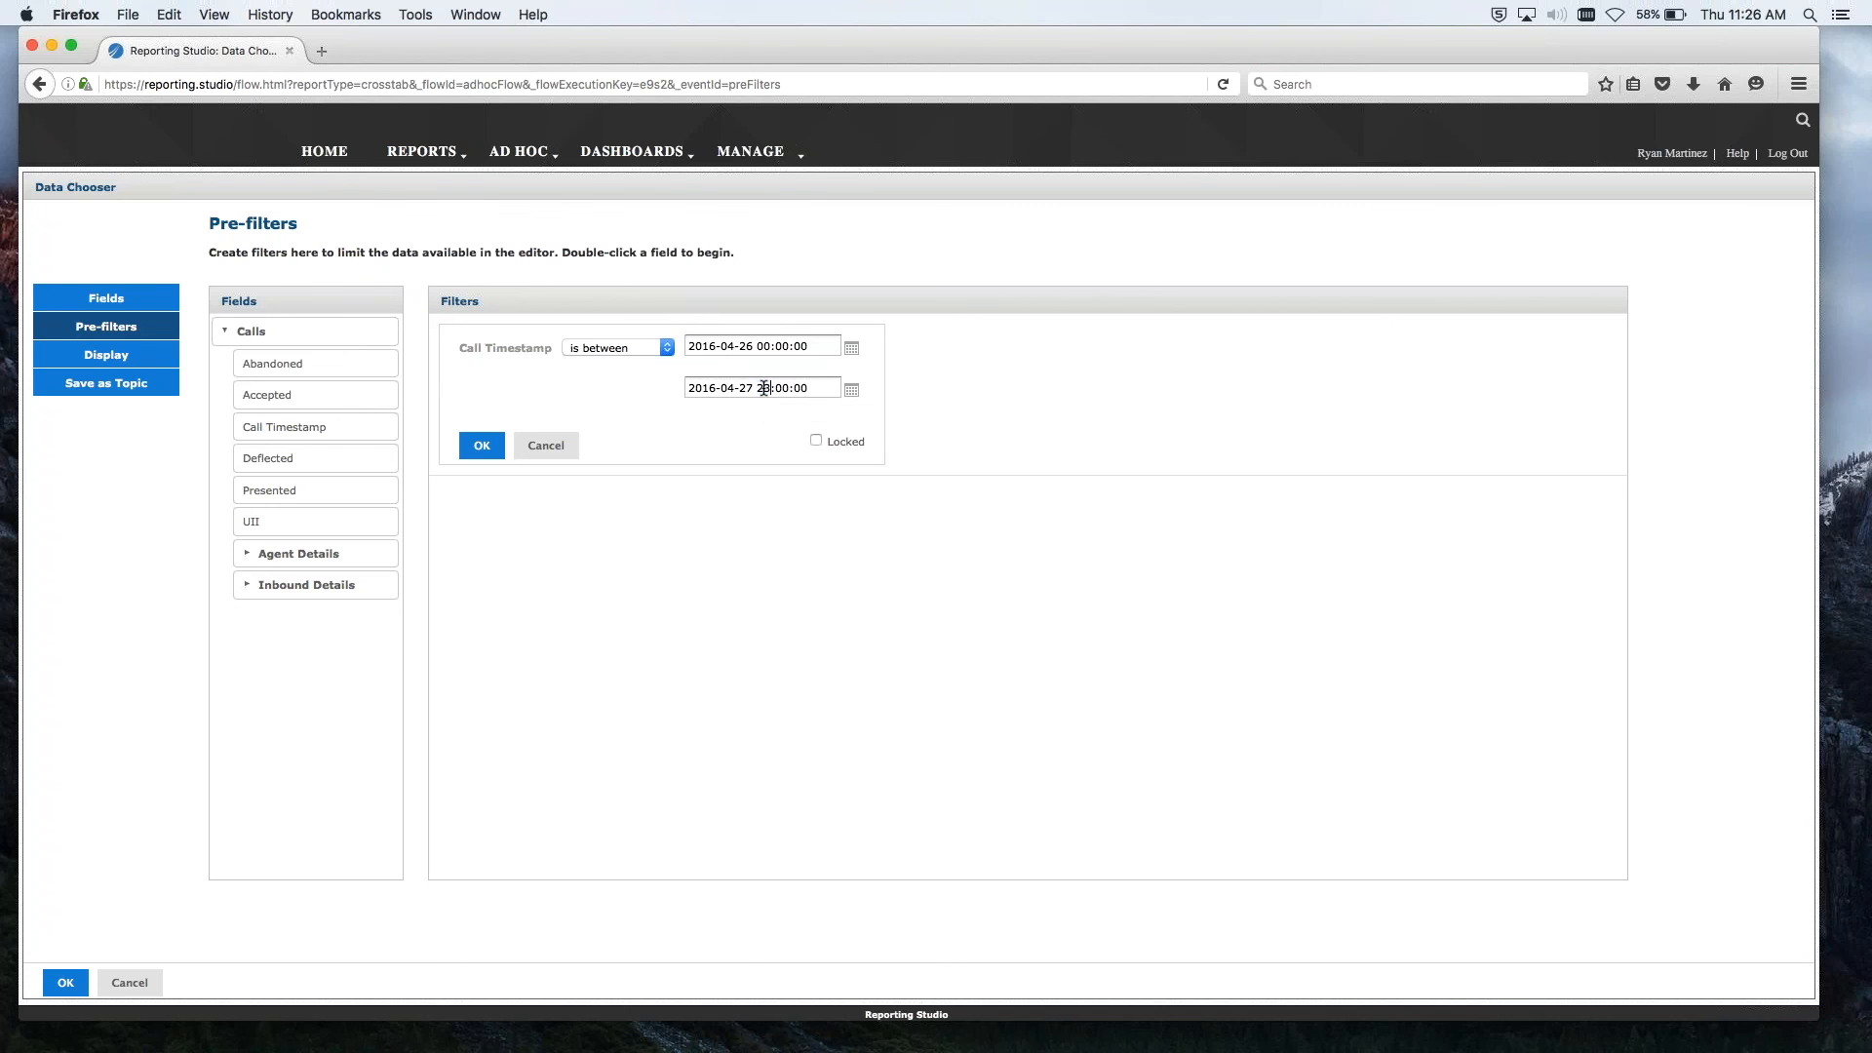
type("23")
double_click(780, 388)
type("59")
double_click(805, 387)
type("59")
left_click(485, 444)
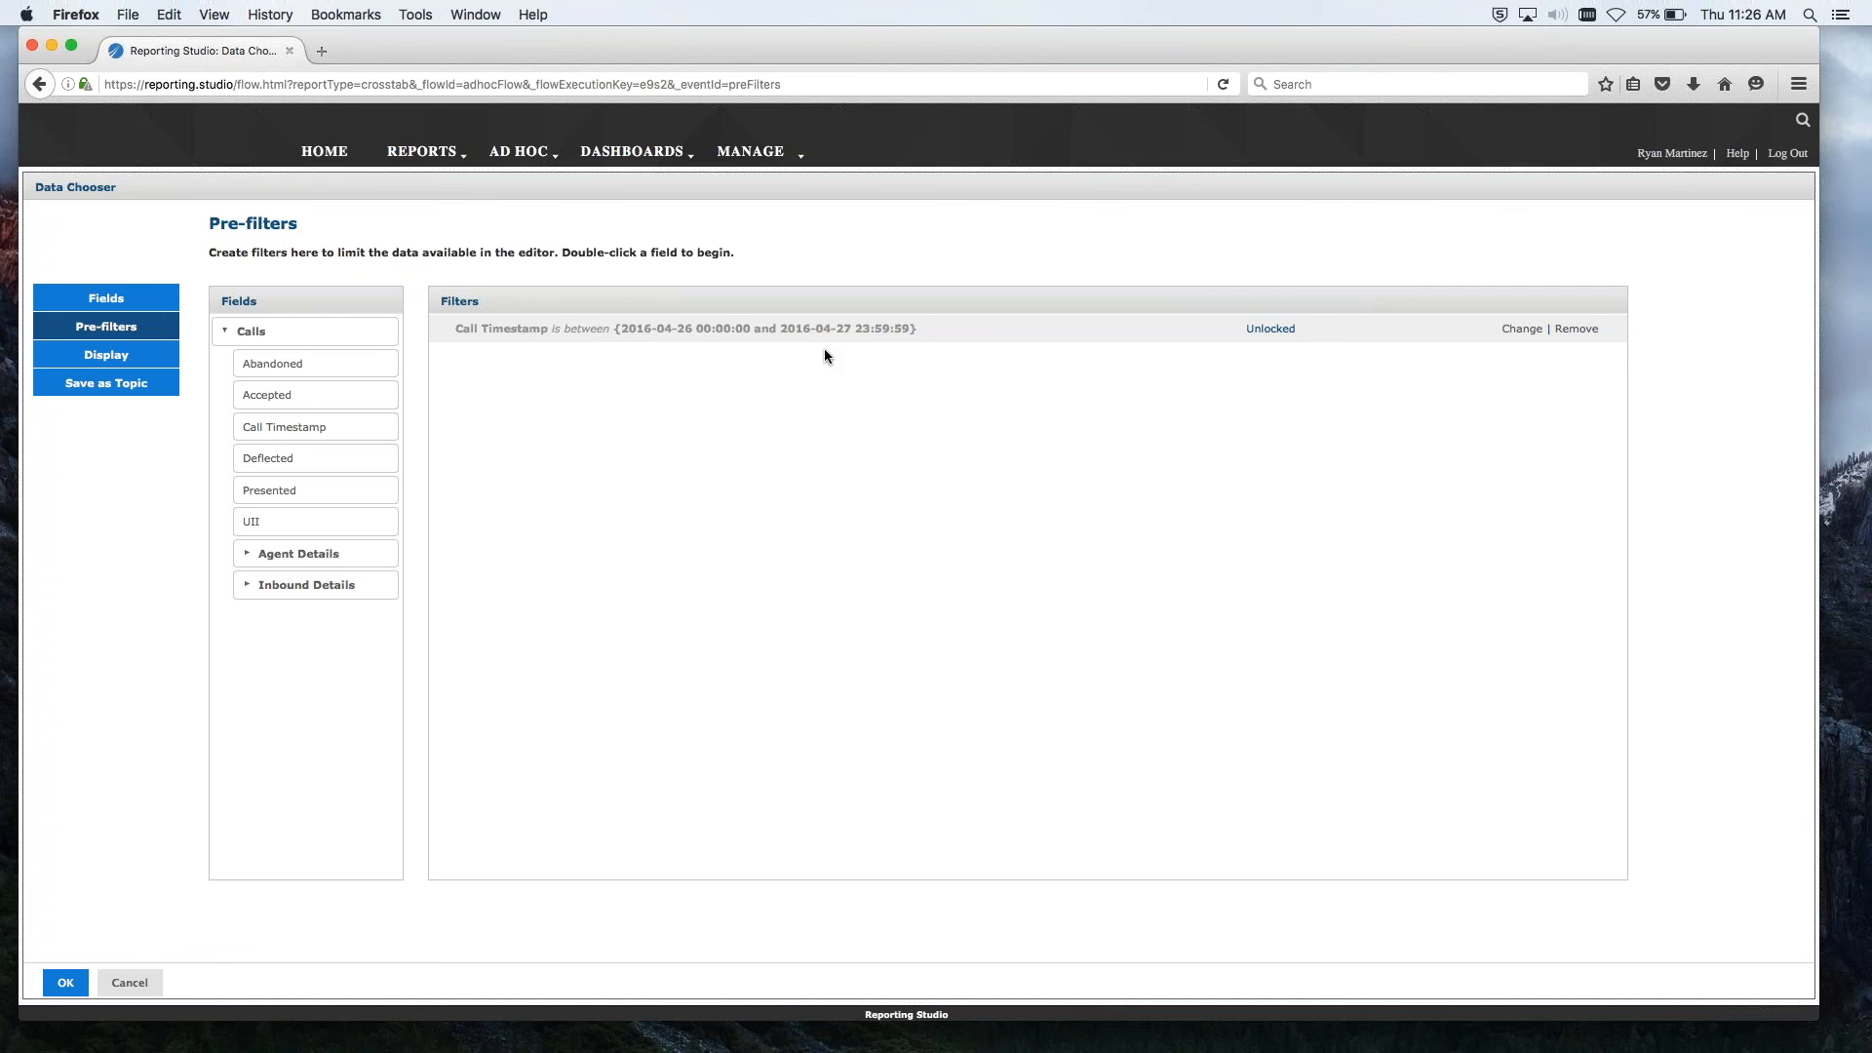
Step: Change the display label of the UII field to "Unique Call ID"
left_click(166, 355)
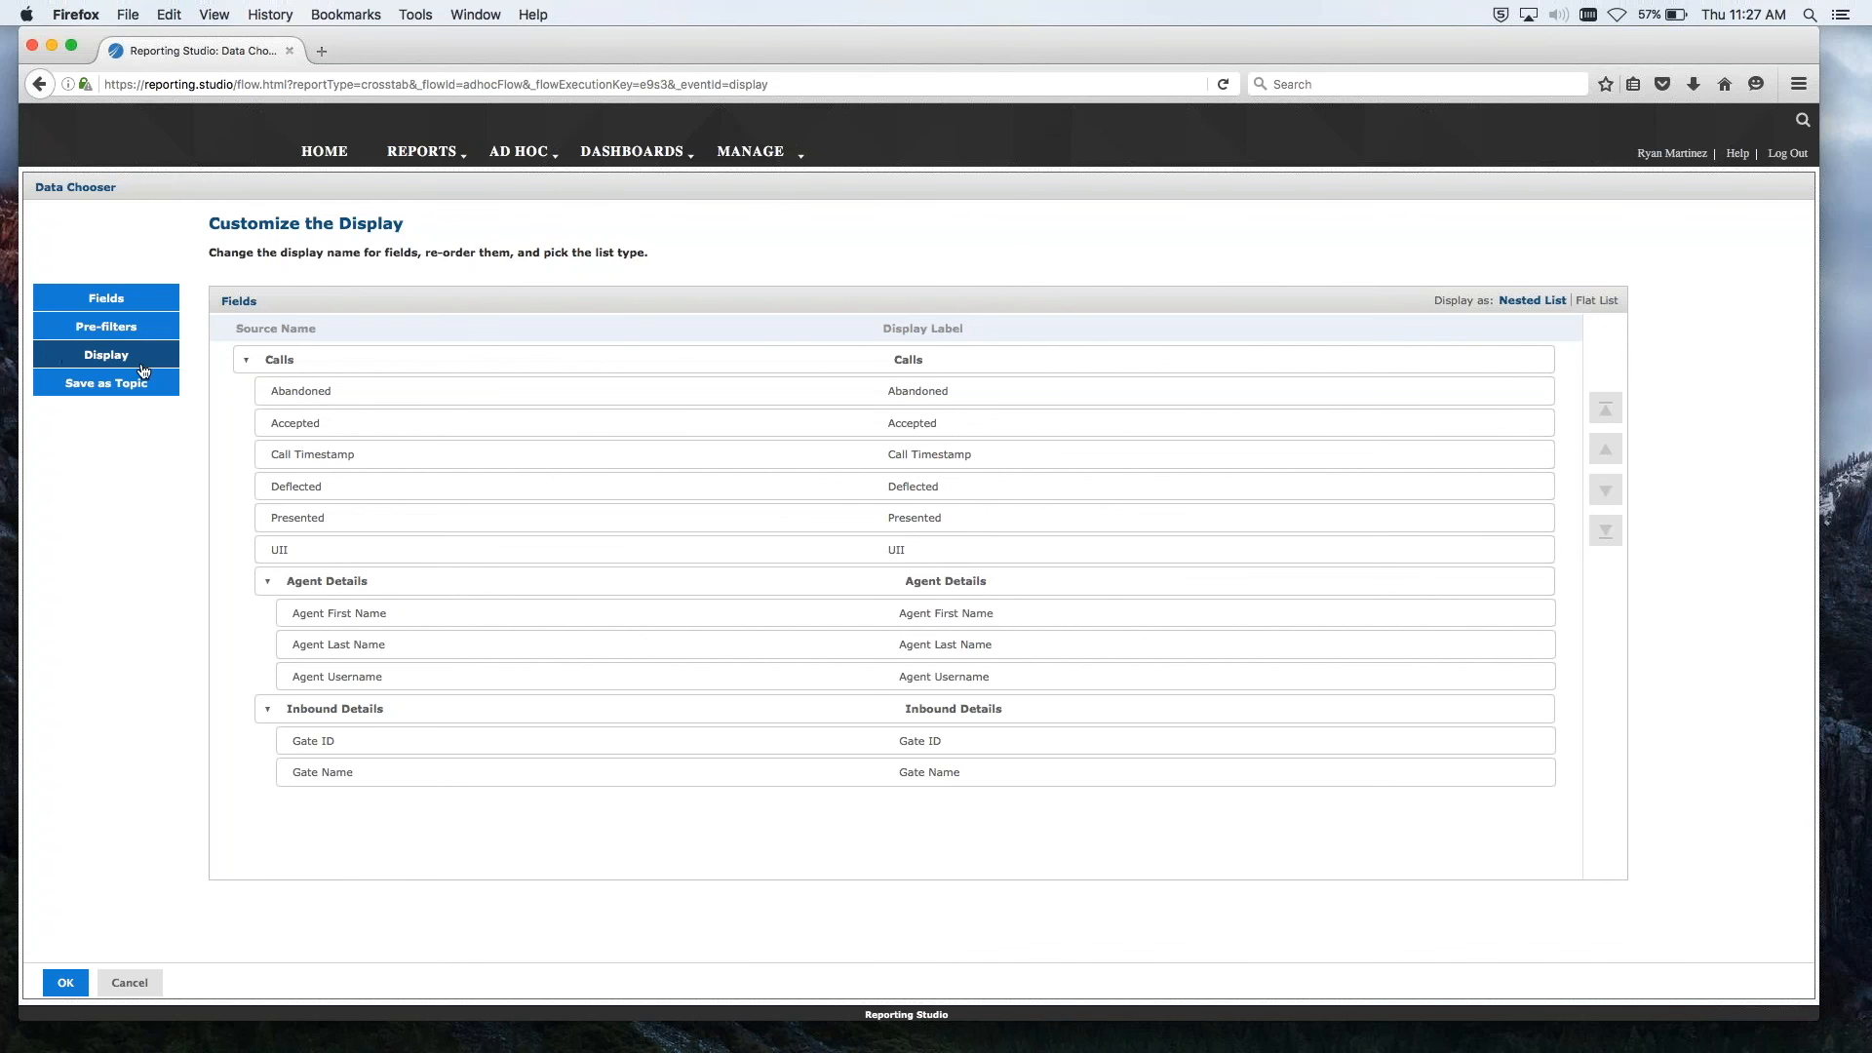
left_click(904, 554)
left_click(899, 550)
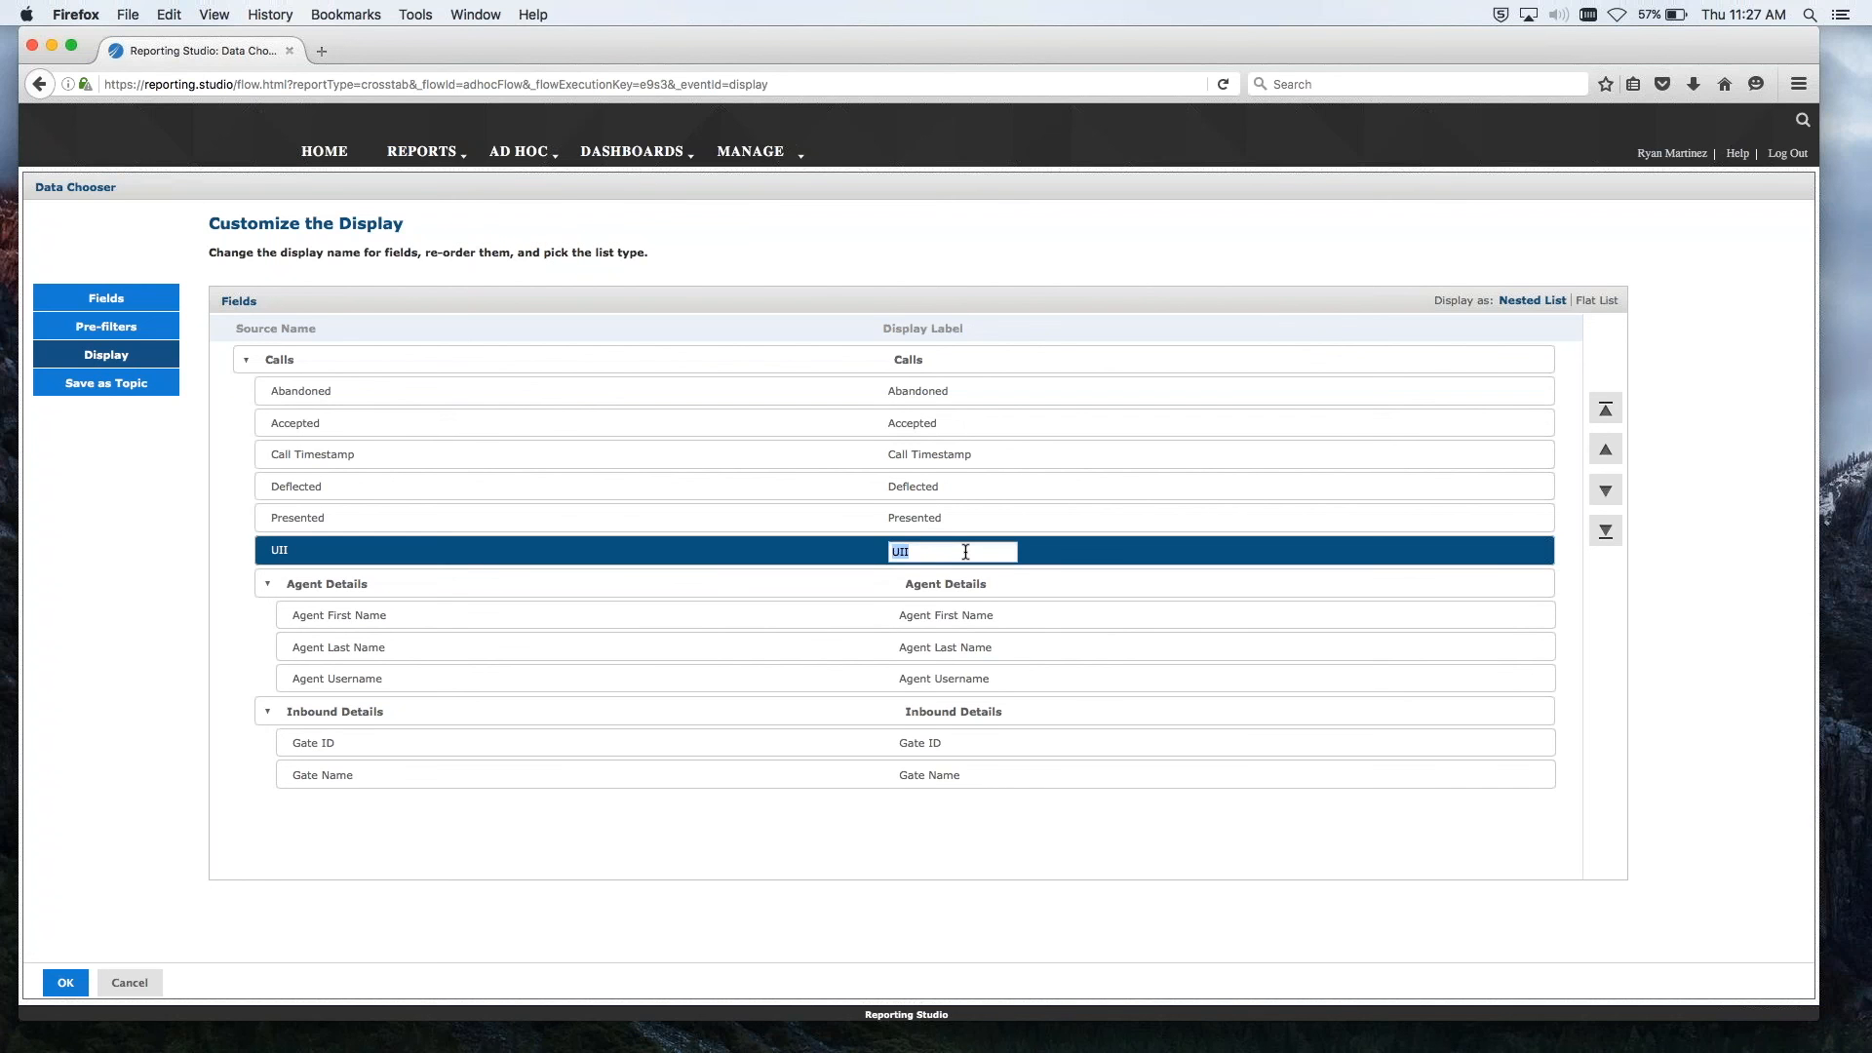
type("Unique Call ID")
key("Return")
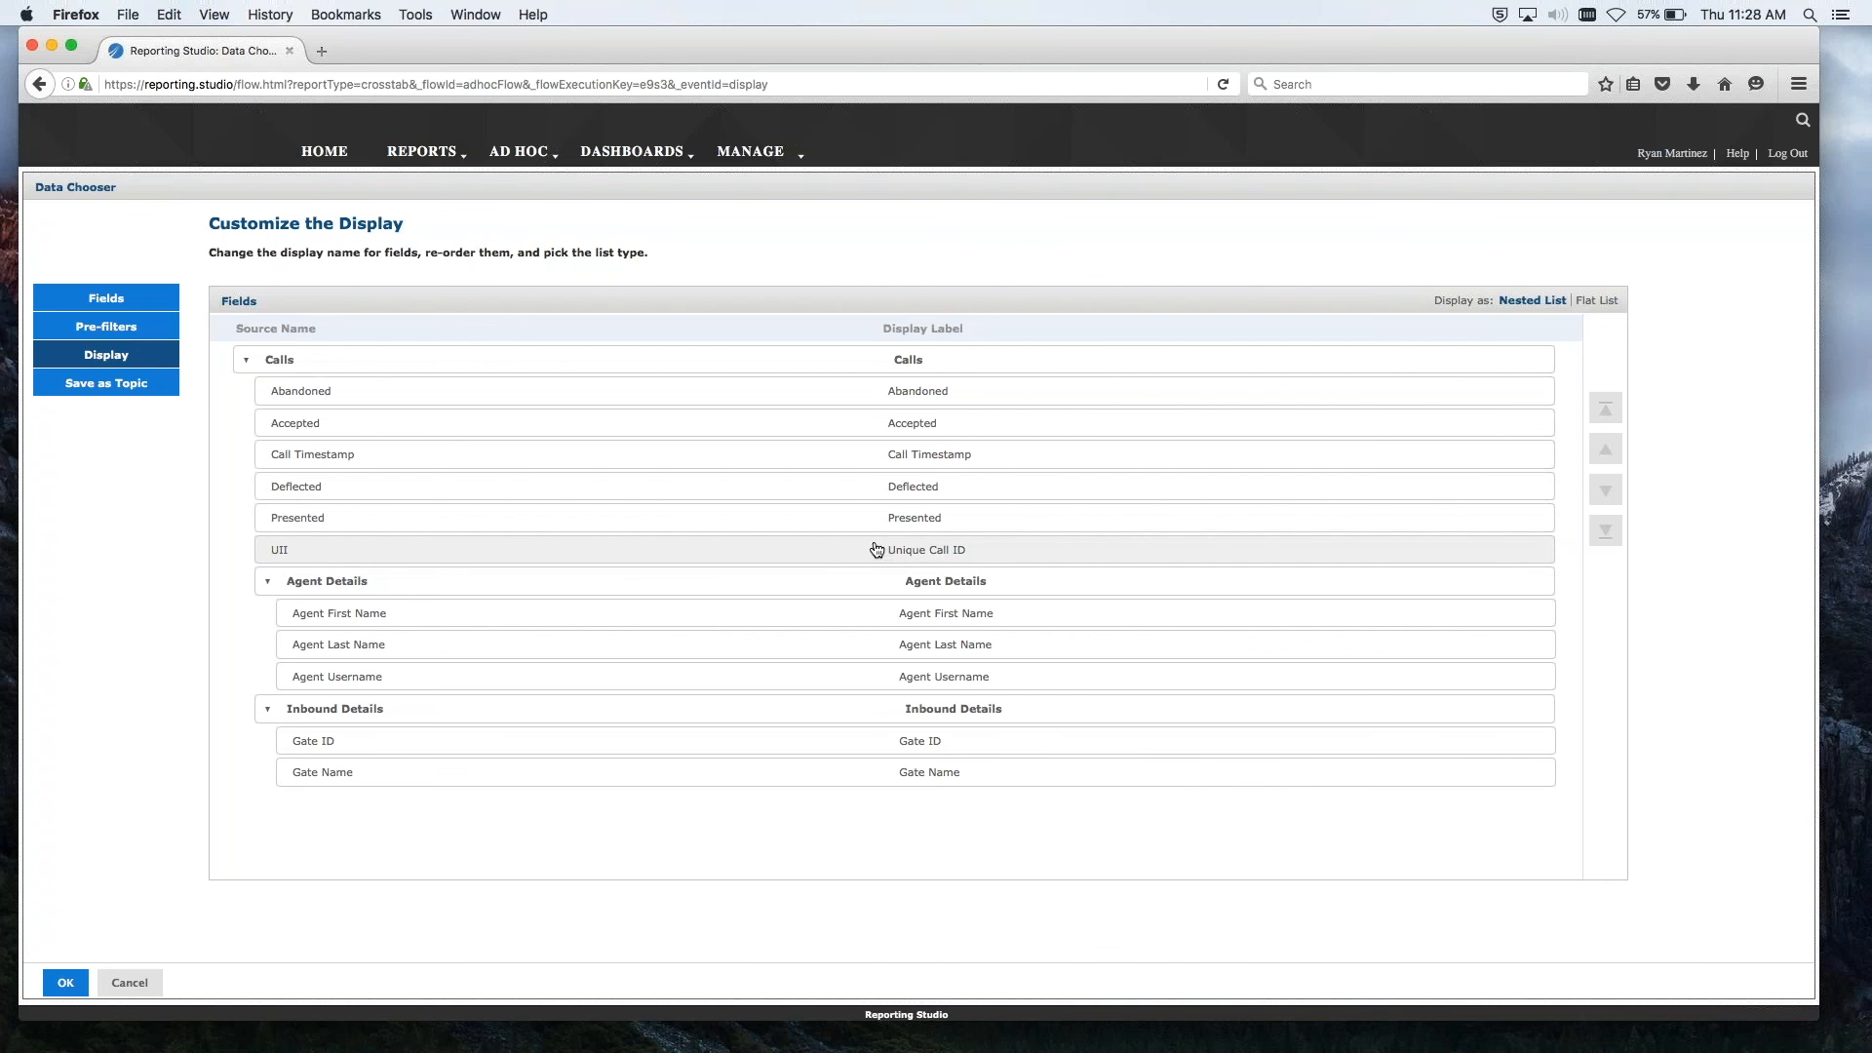
Step: Finish the data selection with the topic name left blank to open a new ad hoc view, and check the domain's source options
left_click(119, 388)
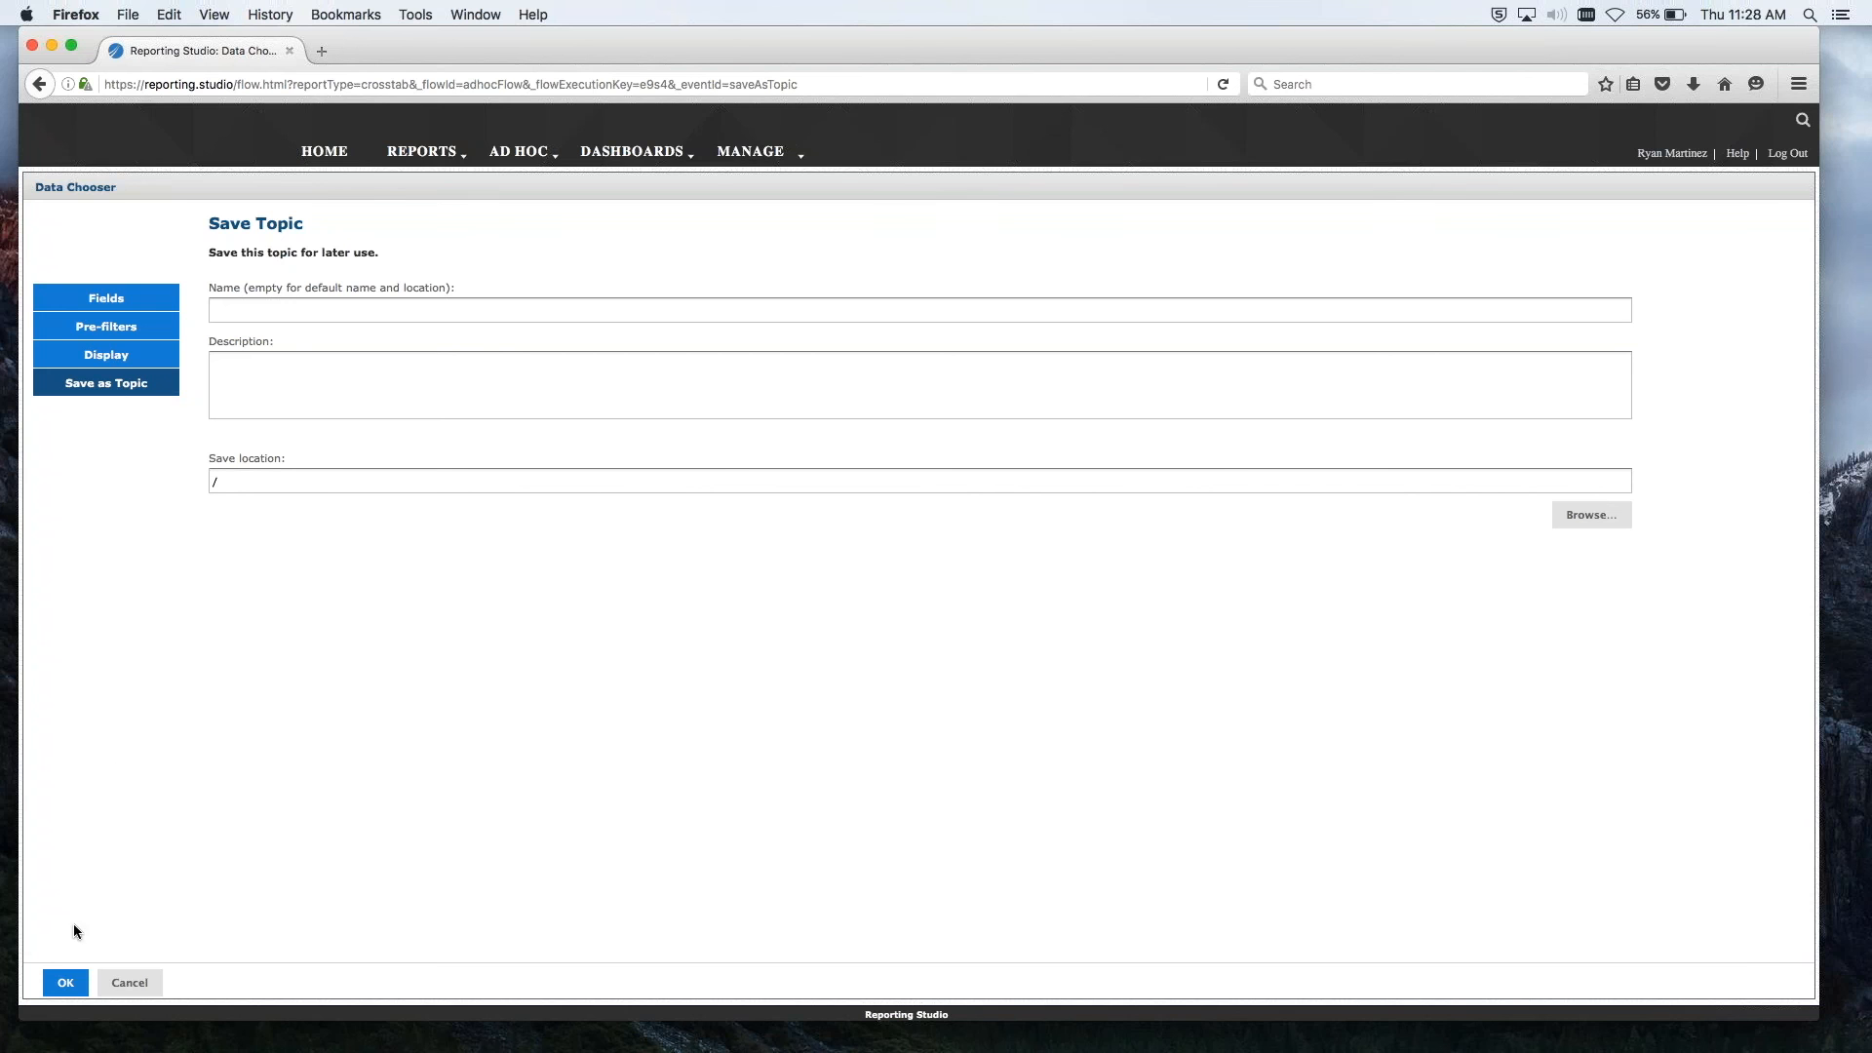
left_click(66, 984)
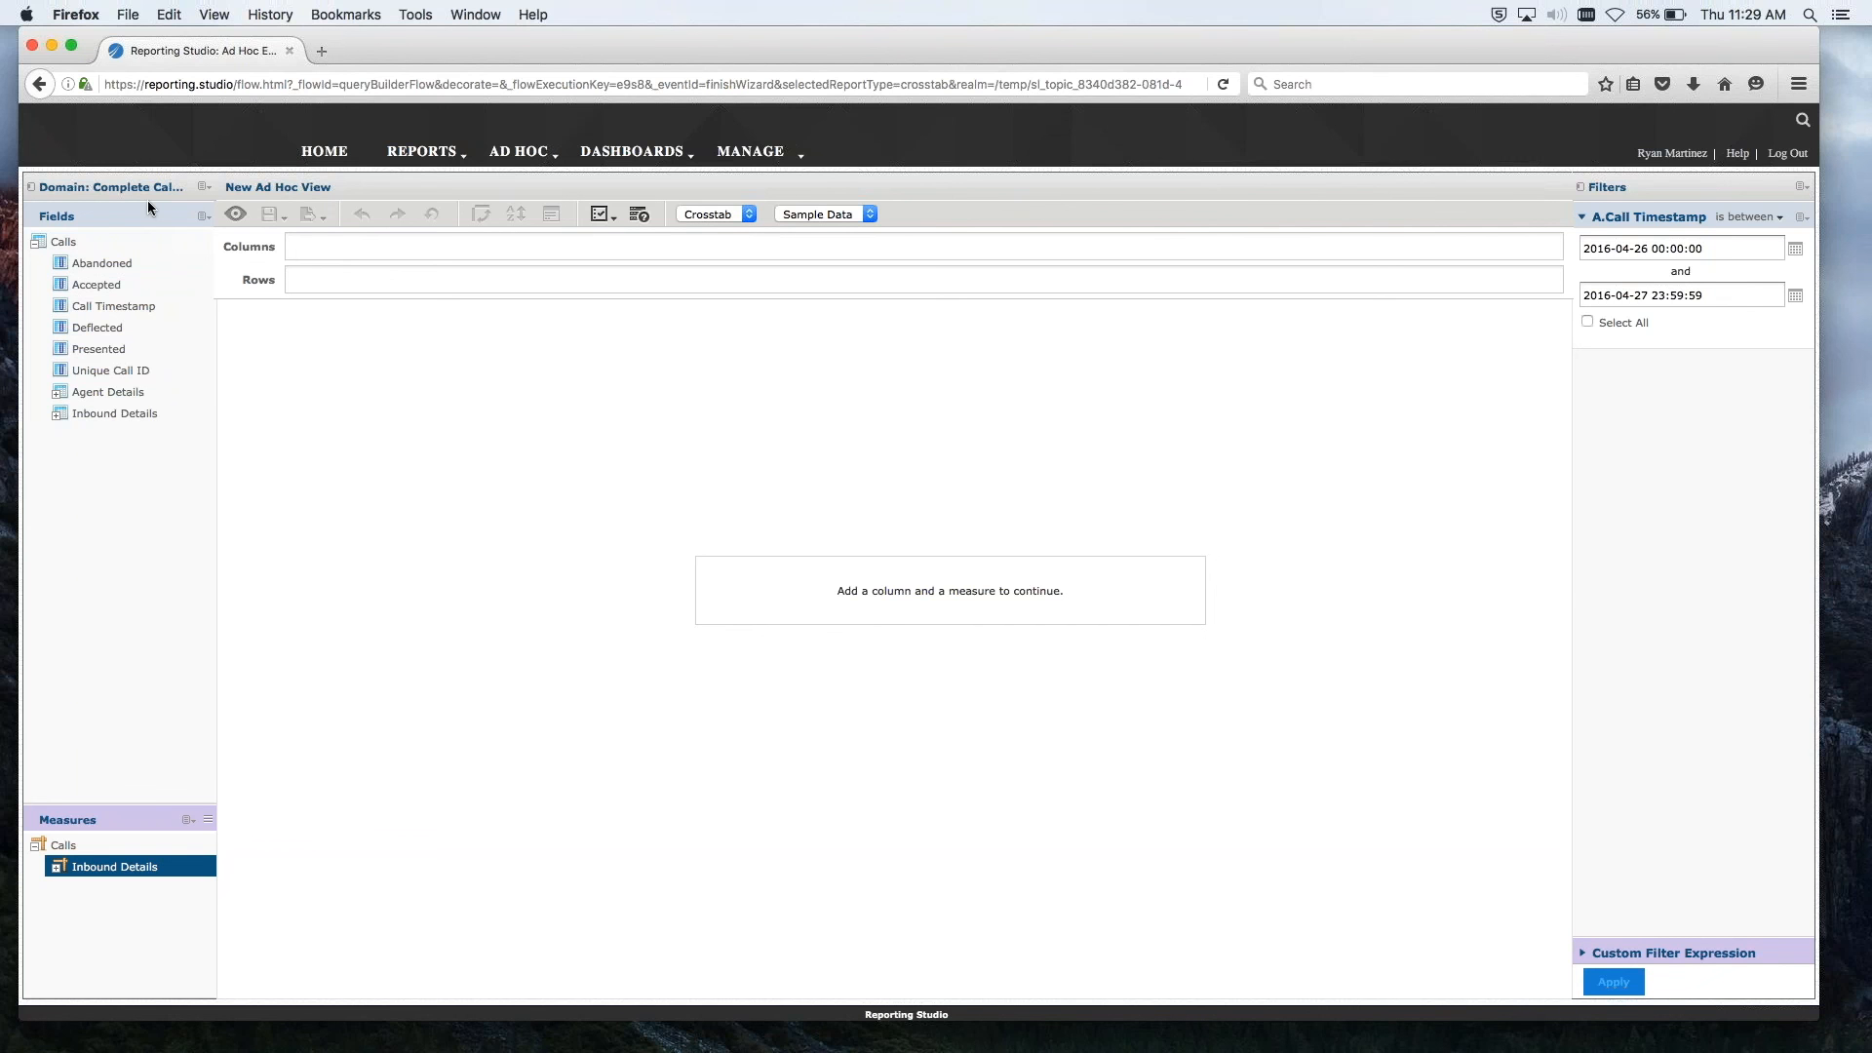
left_click(200, 186)
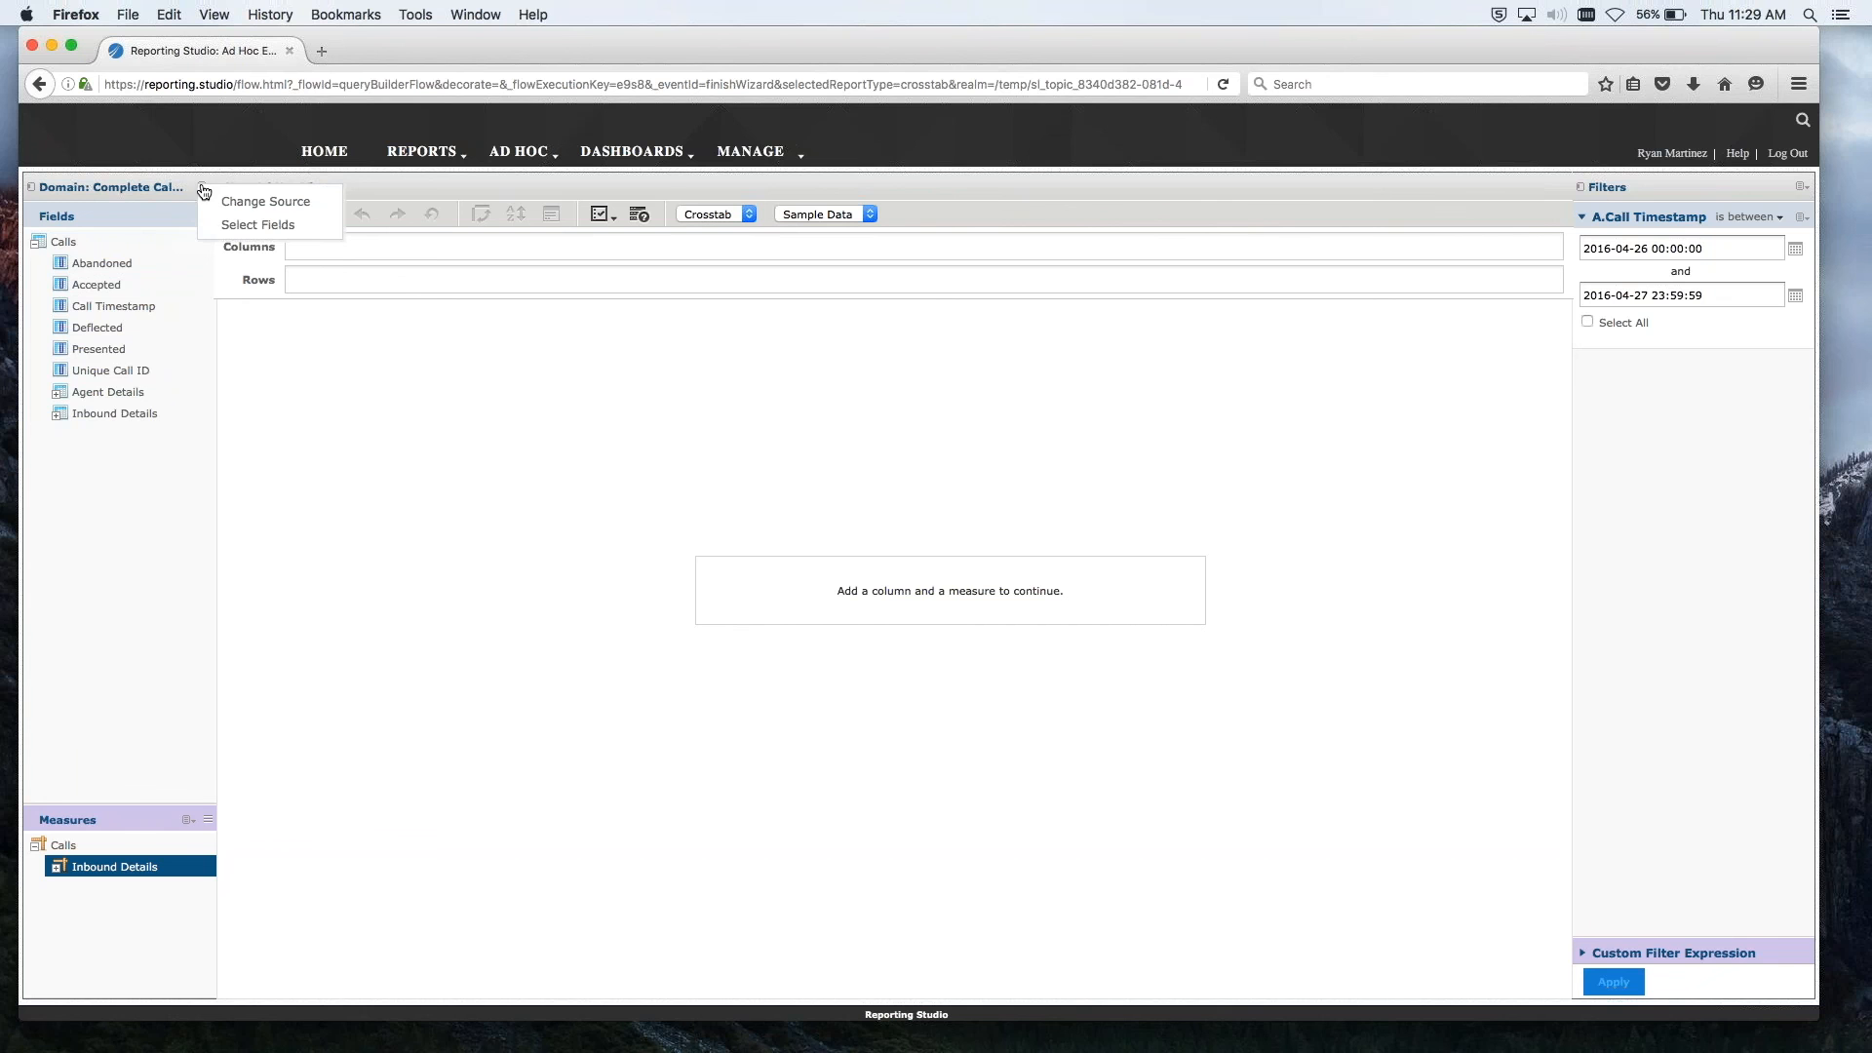
left_click(239, 230)
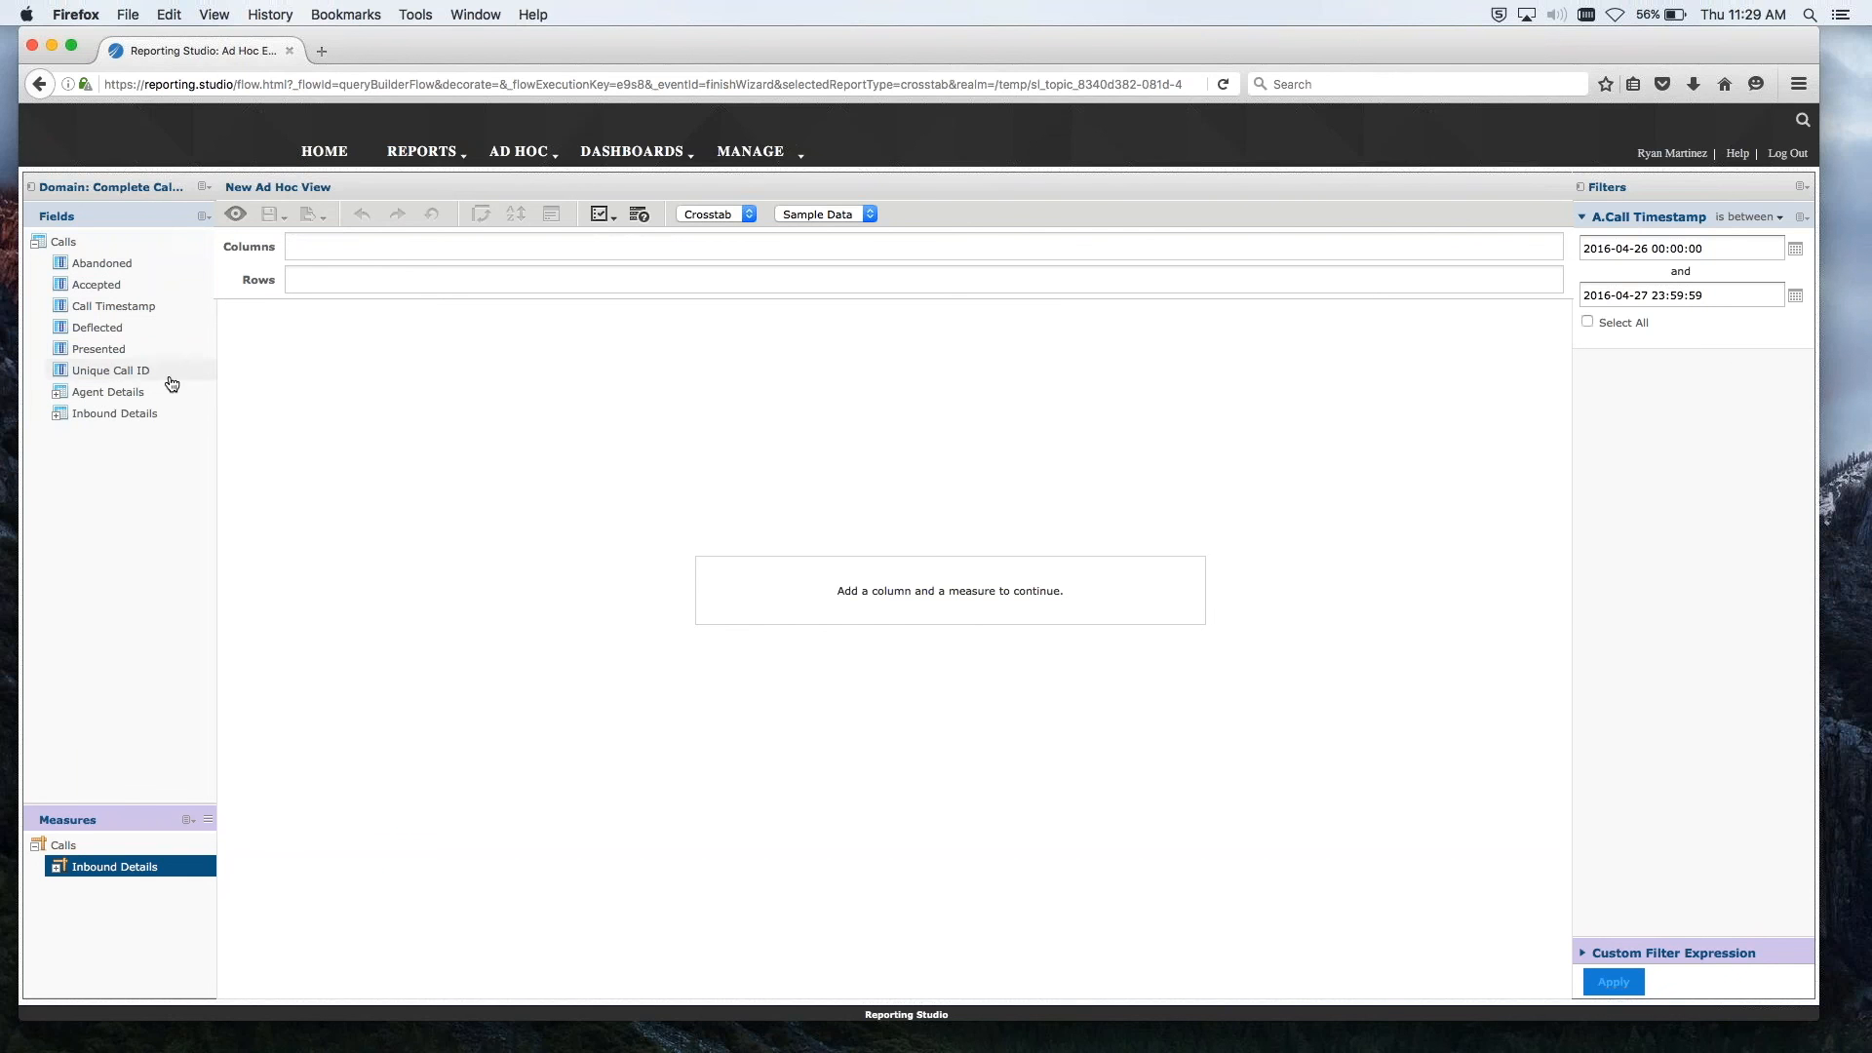
Step: Expand the Agent Details fields and set the view's data mode to No Data
left_click(63, 394)
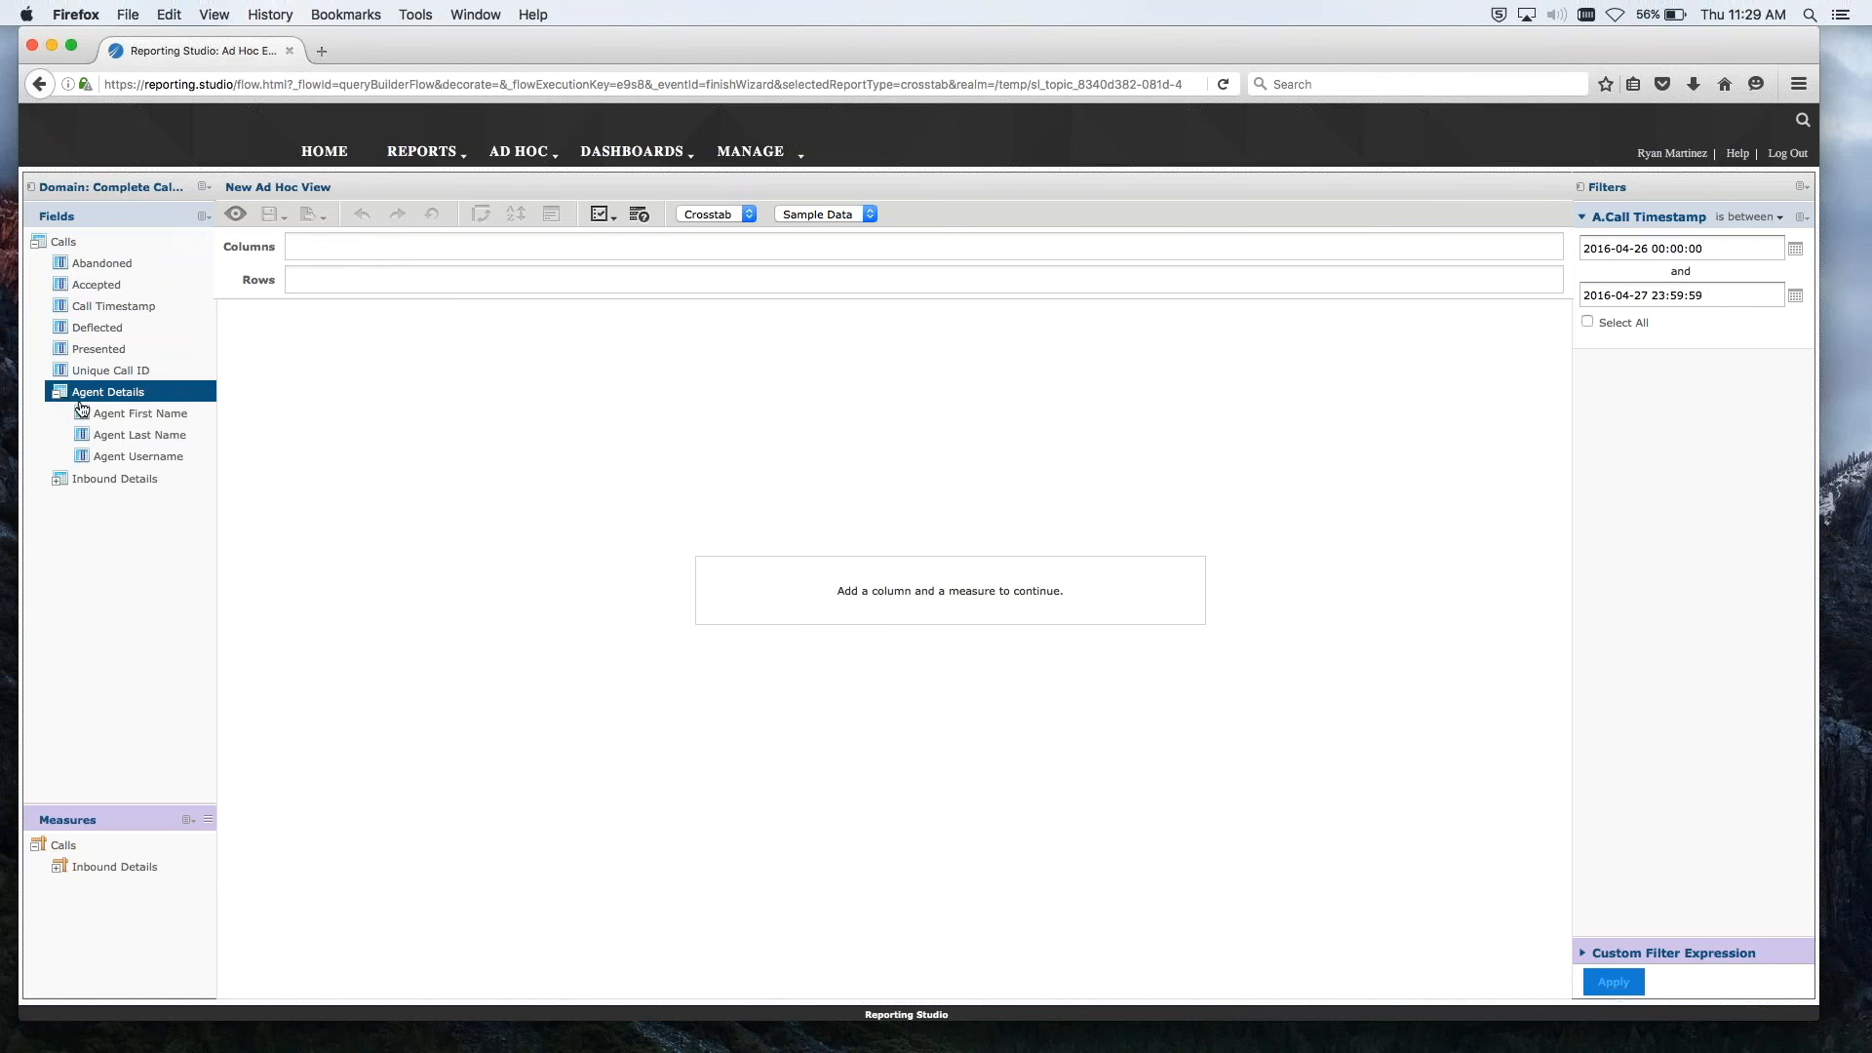
left_click(105, 417)
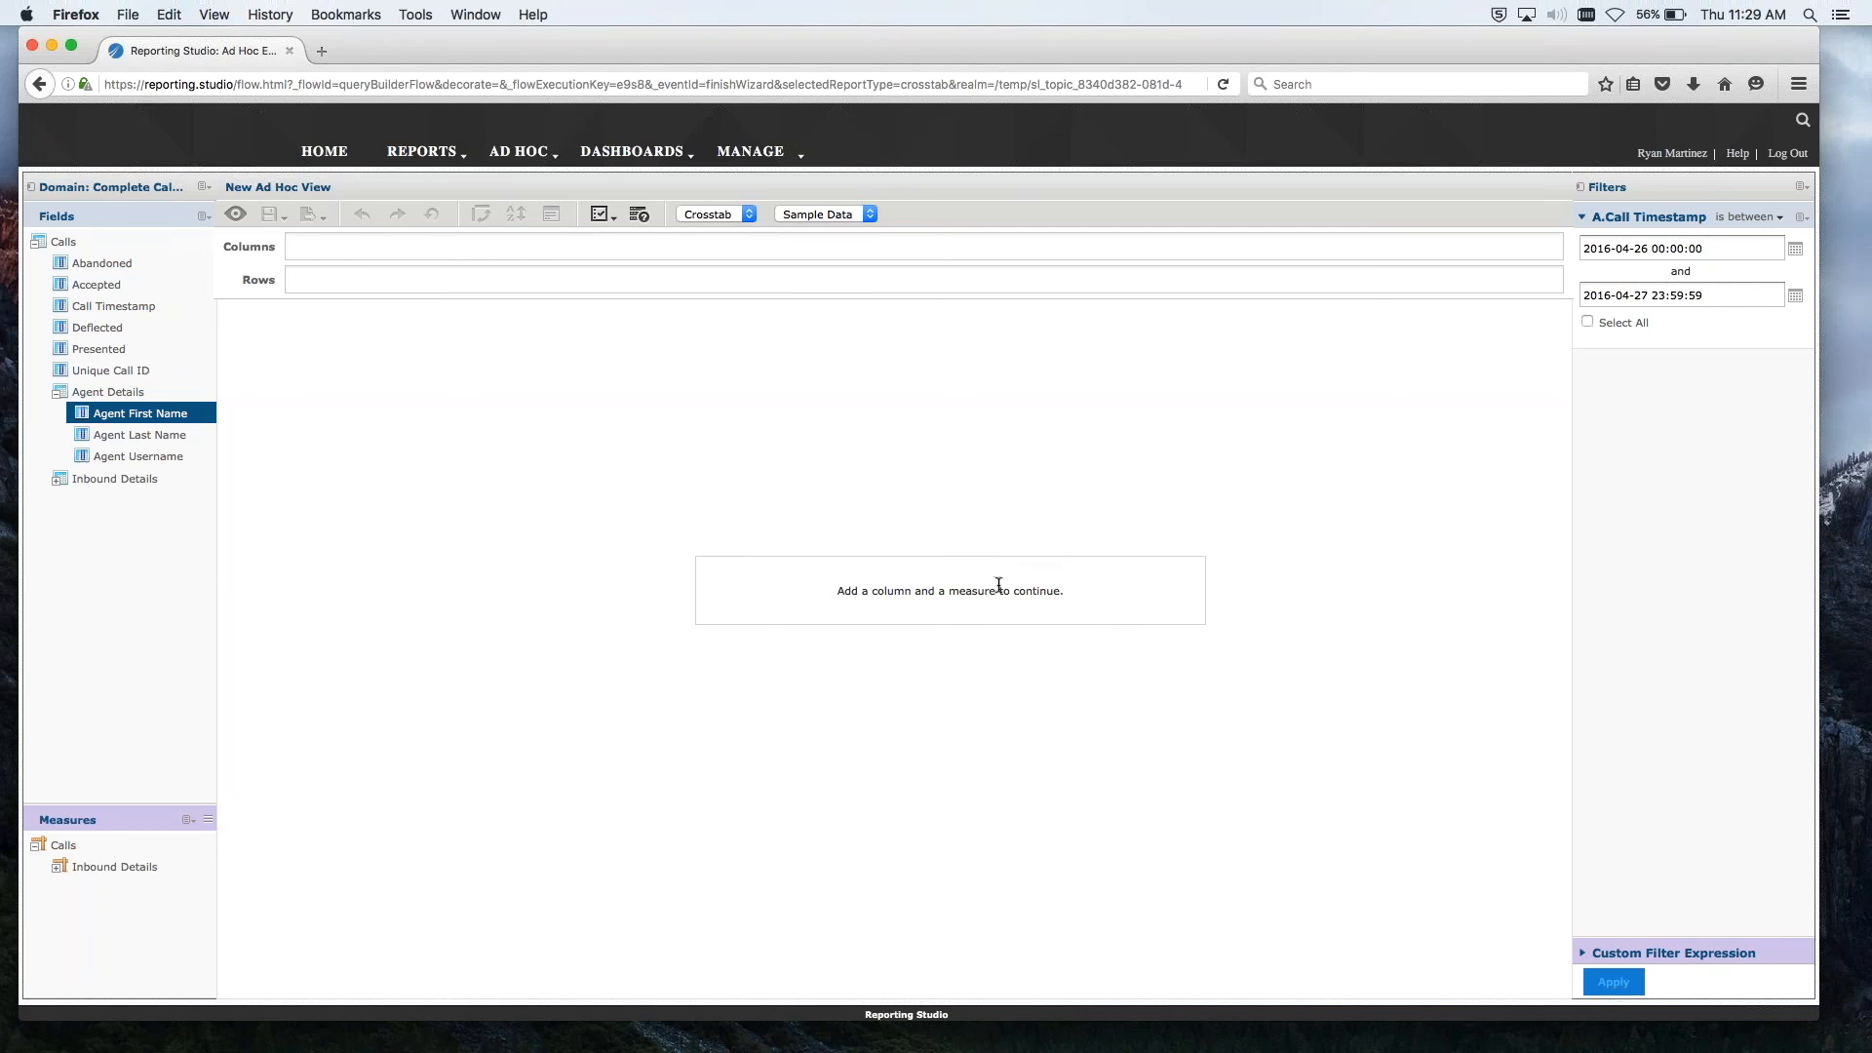
left_click(846, 217)
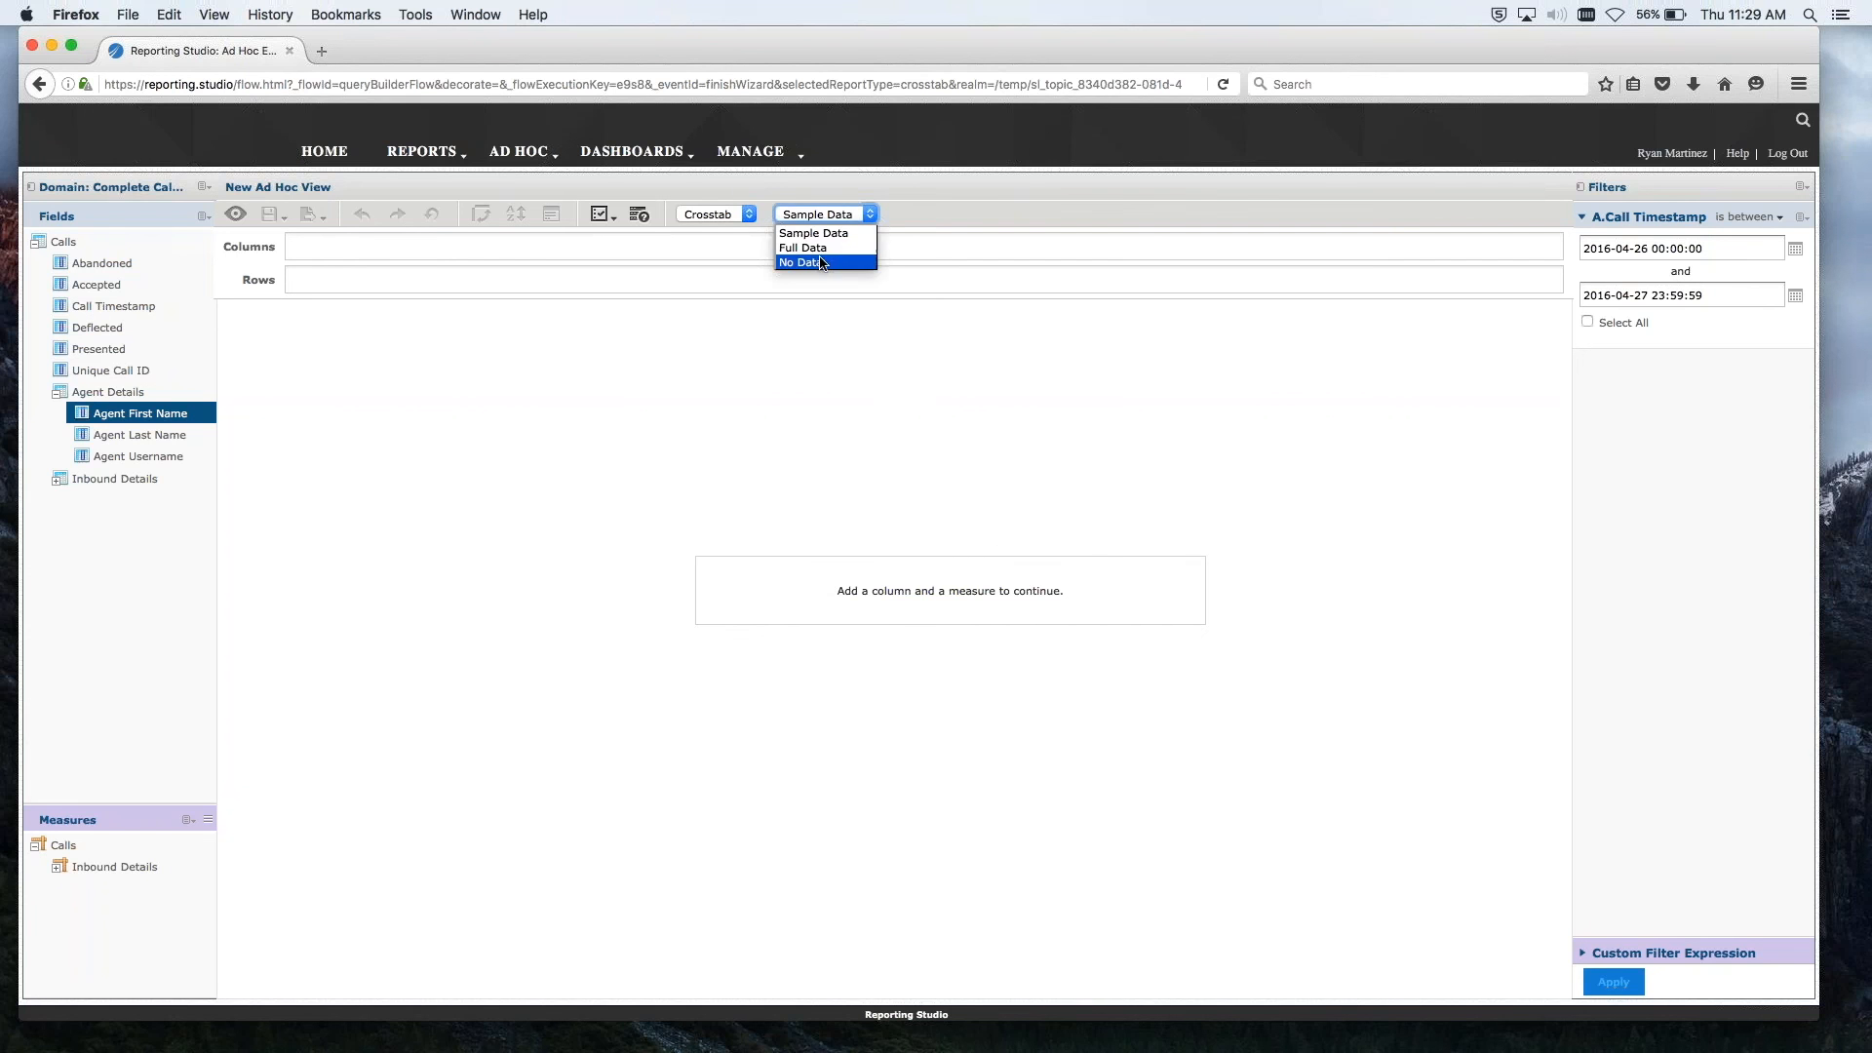
left_click(822, 262)
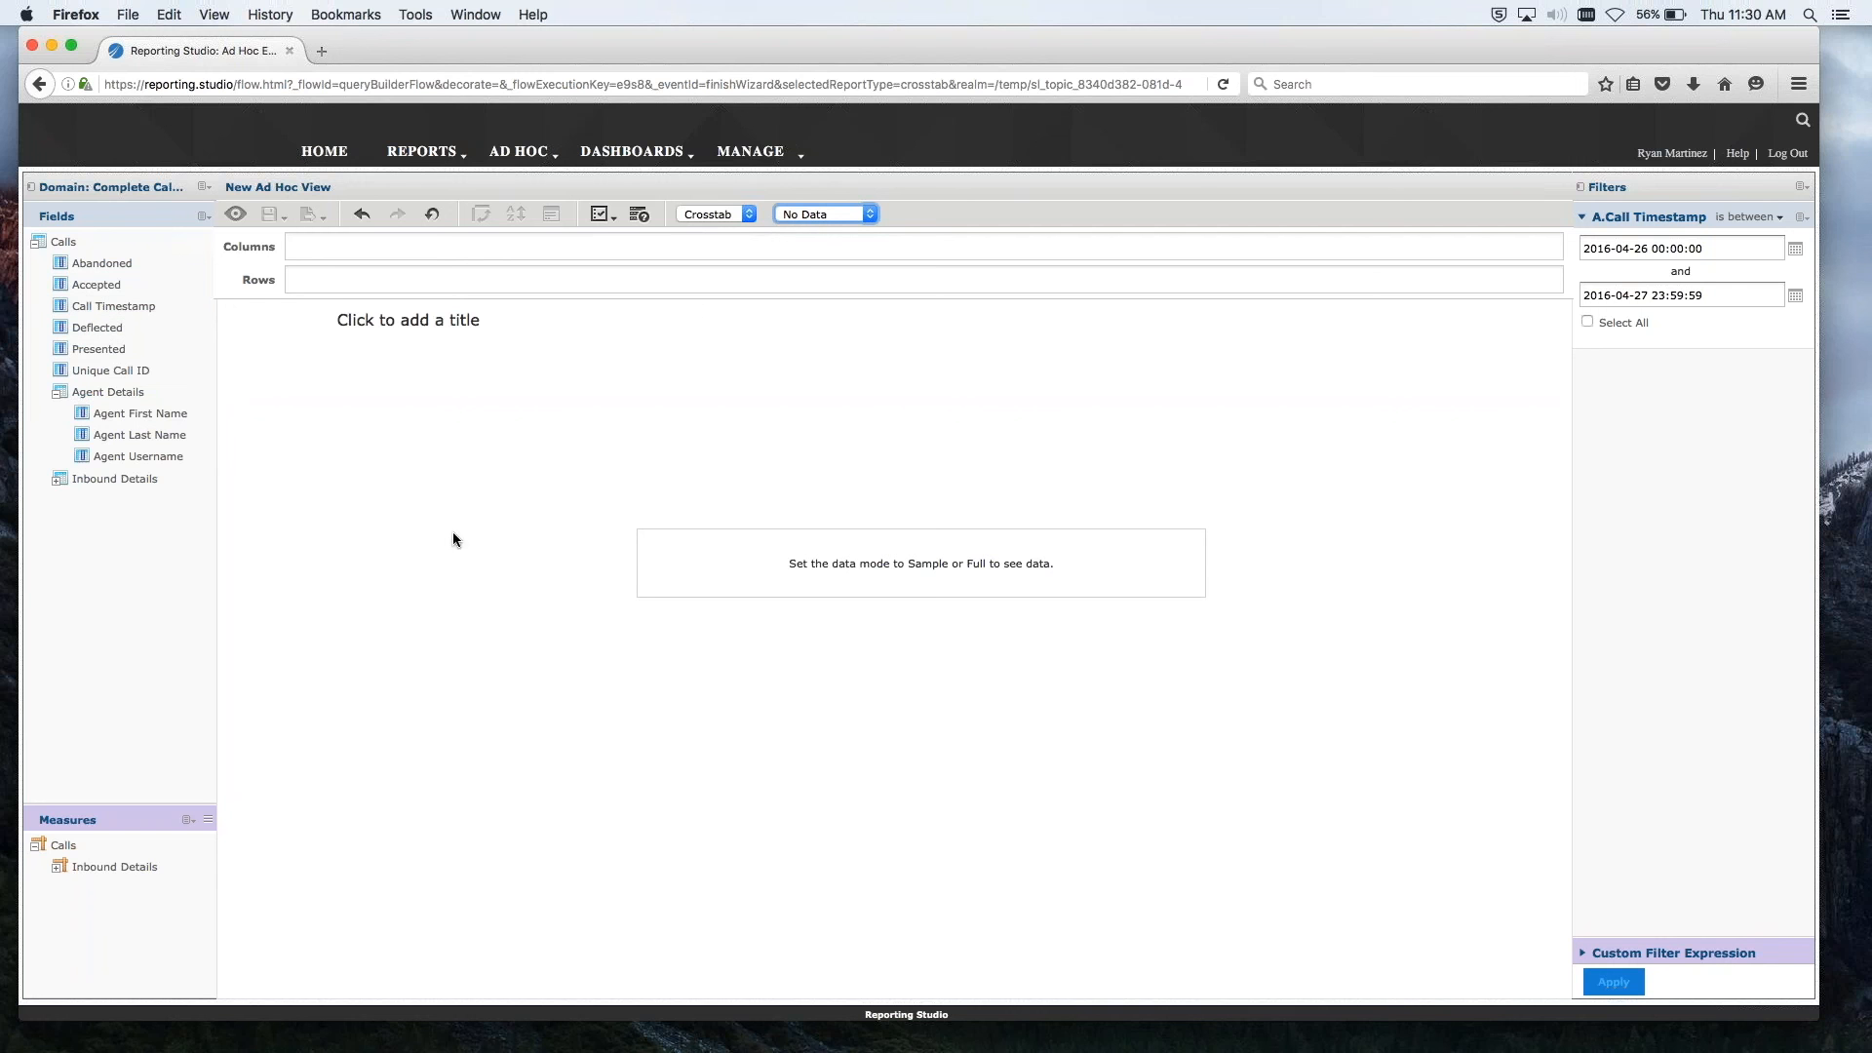
Step: Add Call Timestamp, Agent First Name, Agent Last Name and Agent Username to the crosstab rows
left_click_drag(119, 314, 308, 279)
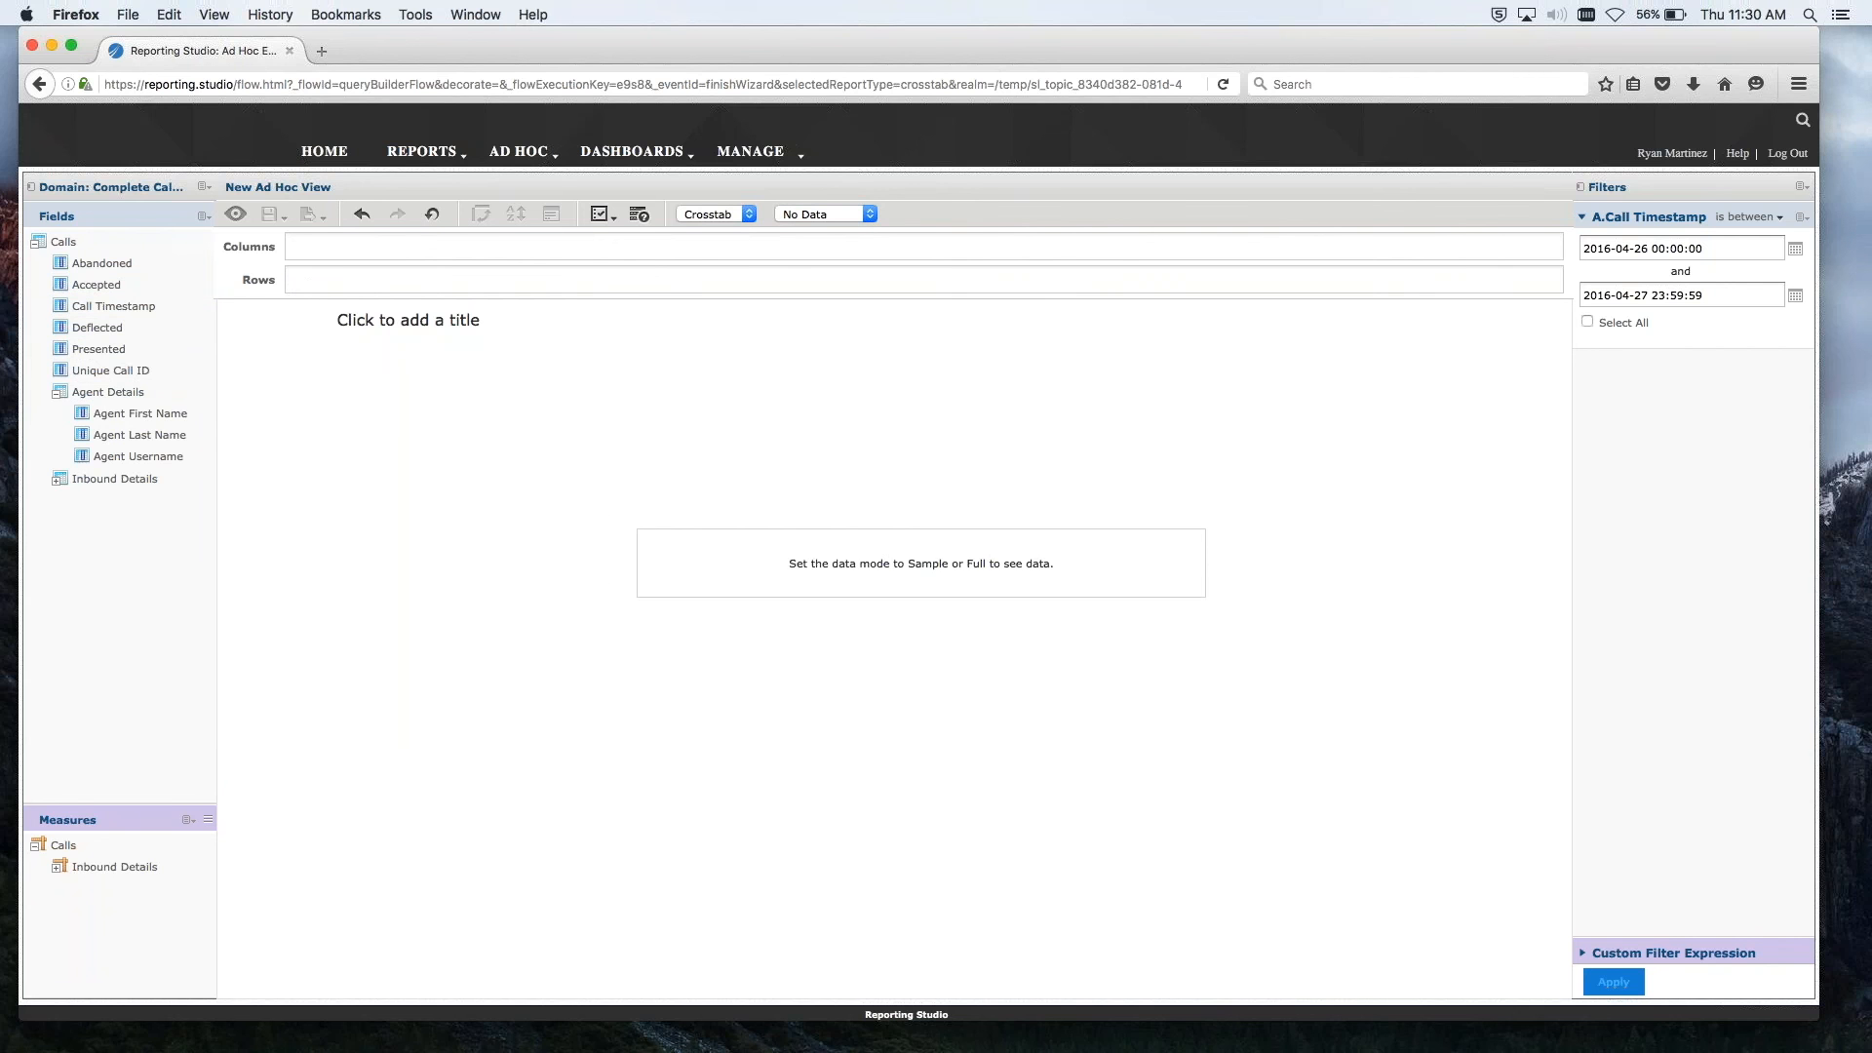
double_click(137, 417)
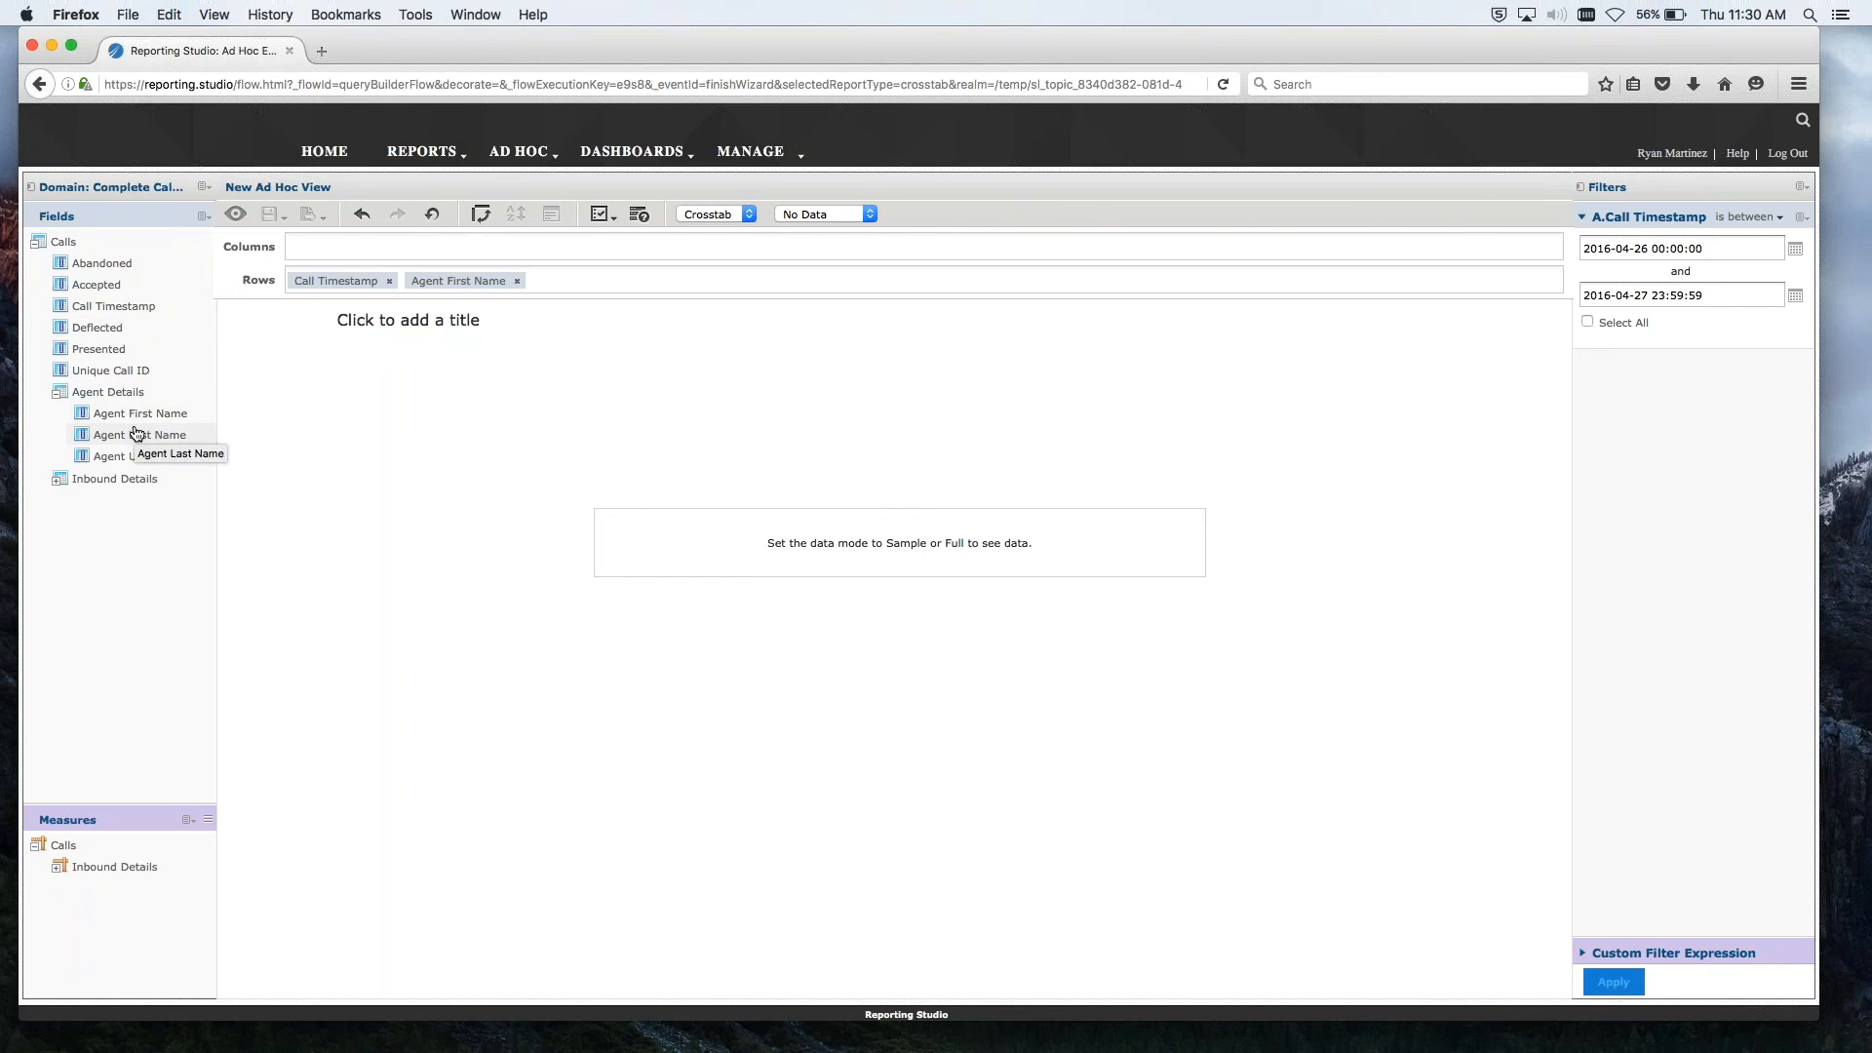
double_click(137, 434)
double_click(140, 455)
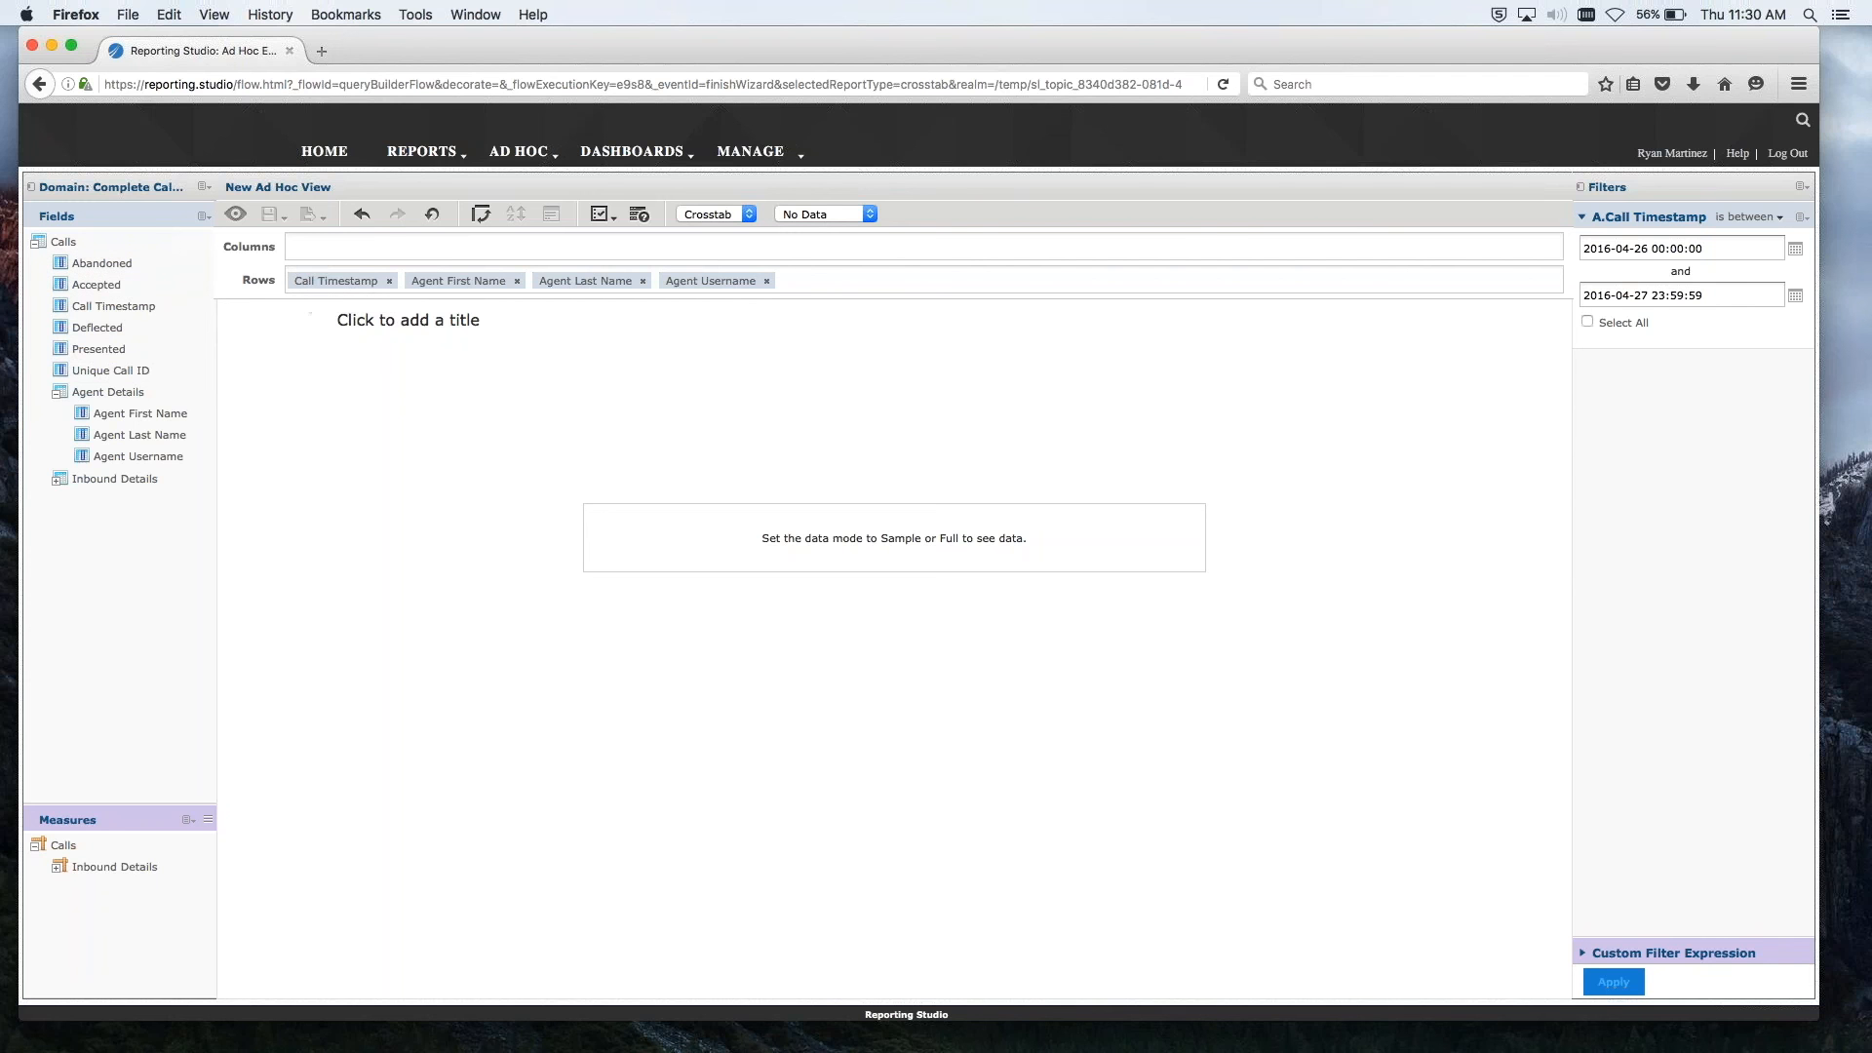
Step: Convert the Abandoned and Accepted fields under Calls to measures
left_click(1801, 187)
left_click(115, 266)
right_click(115, 269)
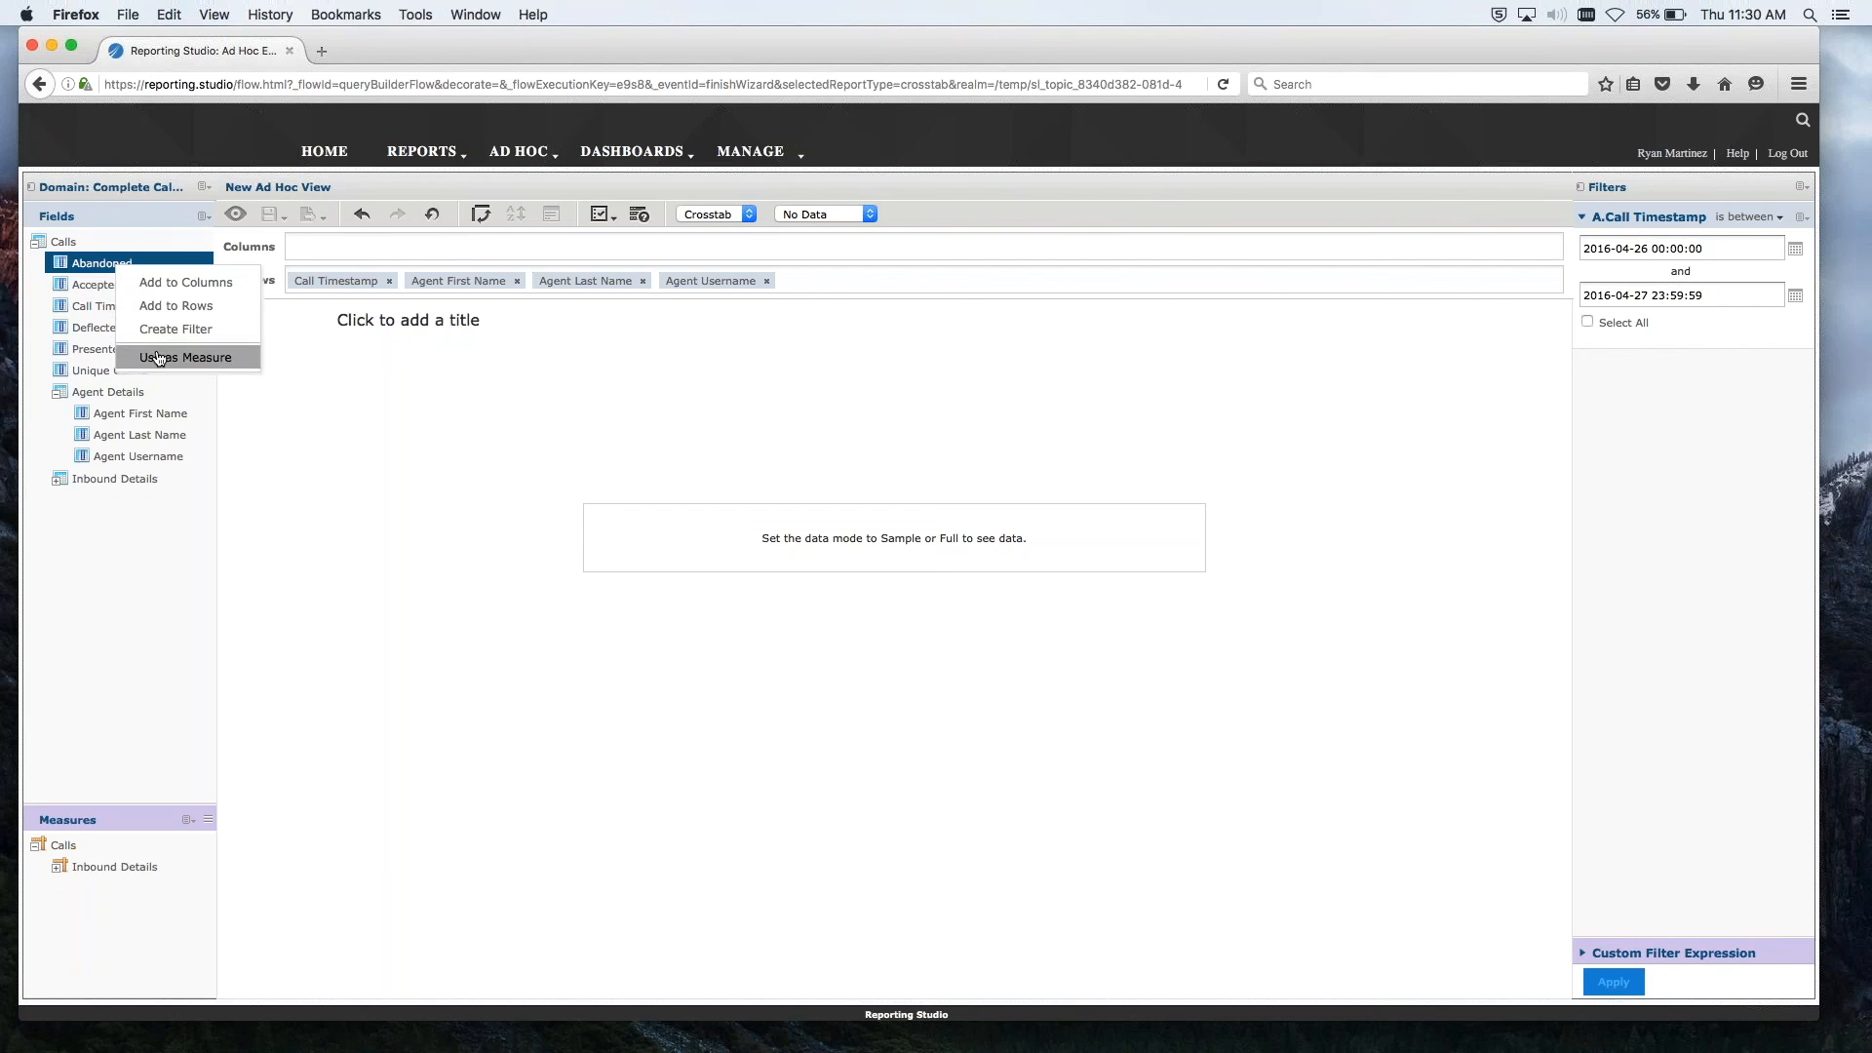
left_click(159, 357)
left_click(98, 263)
right_click(97, 265)
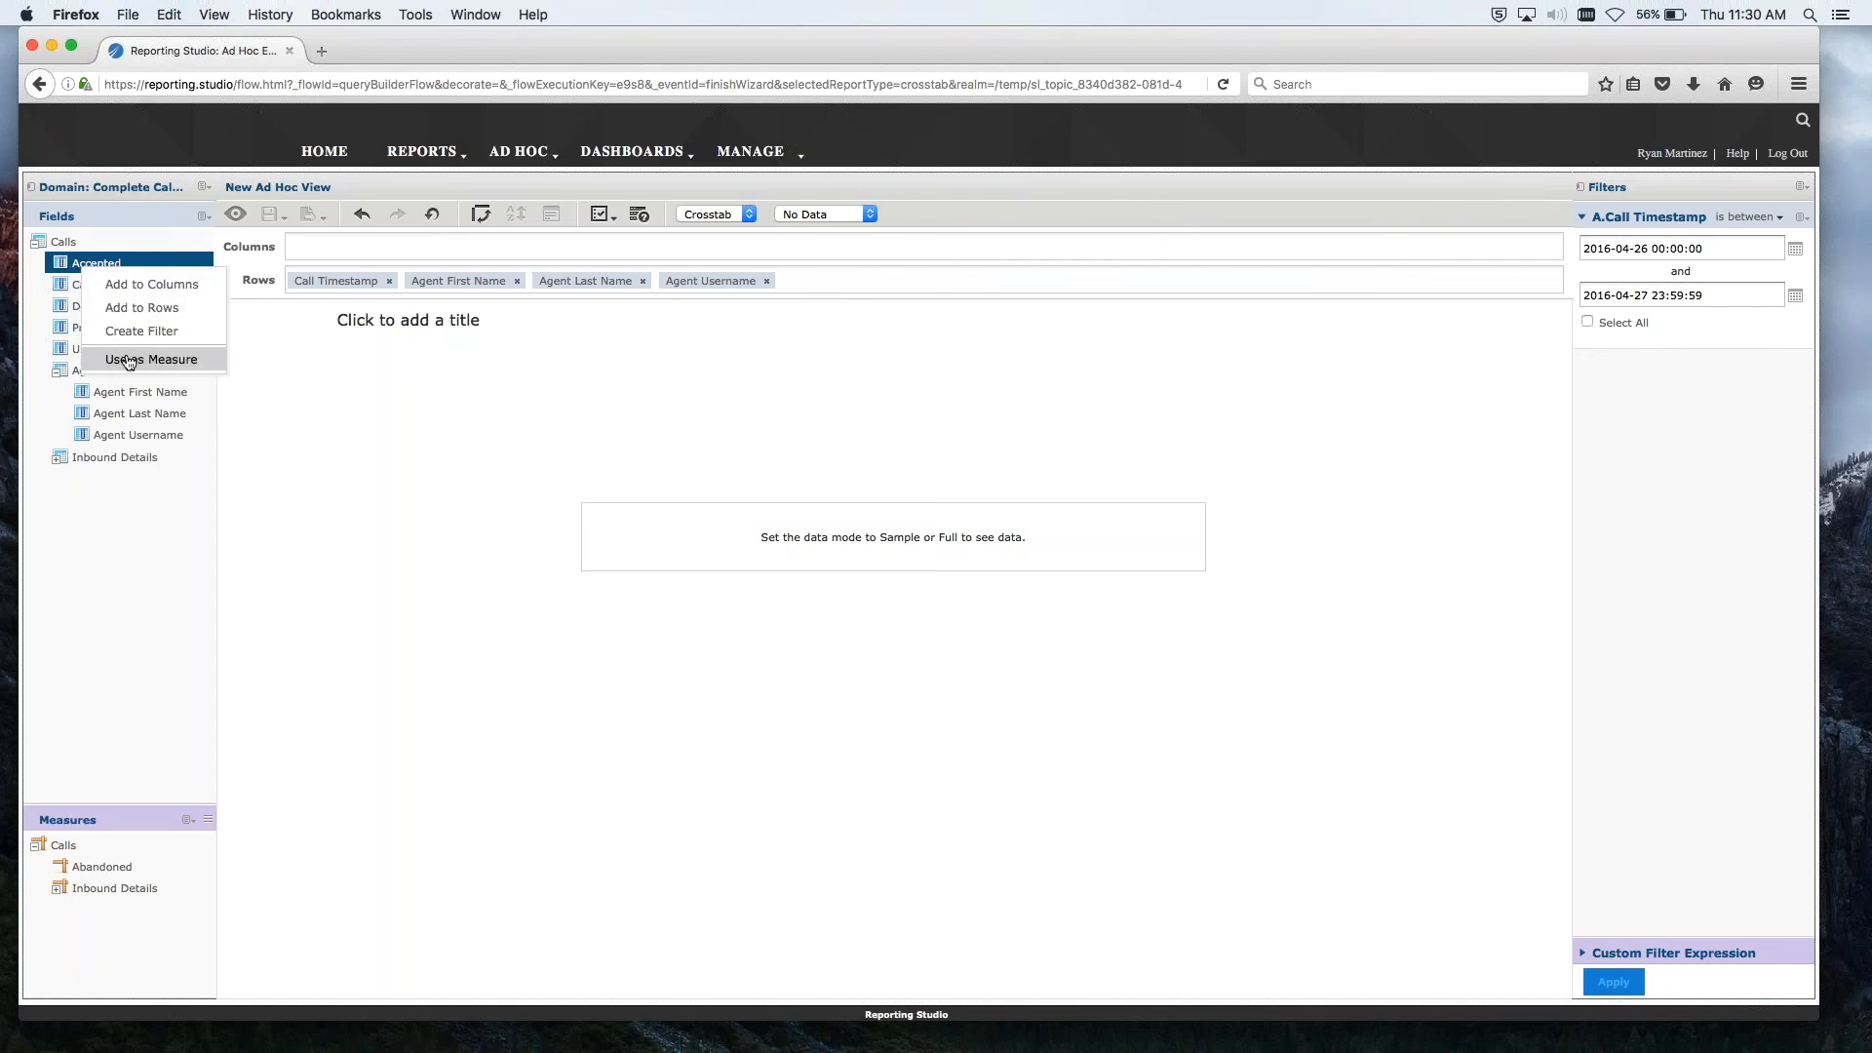
left_click(131, 357)
Step: Convert the Deflected and Presented fields under Calls to measures
left_click(98, 284)
right_click(100, 286)
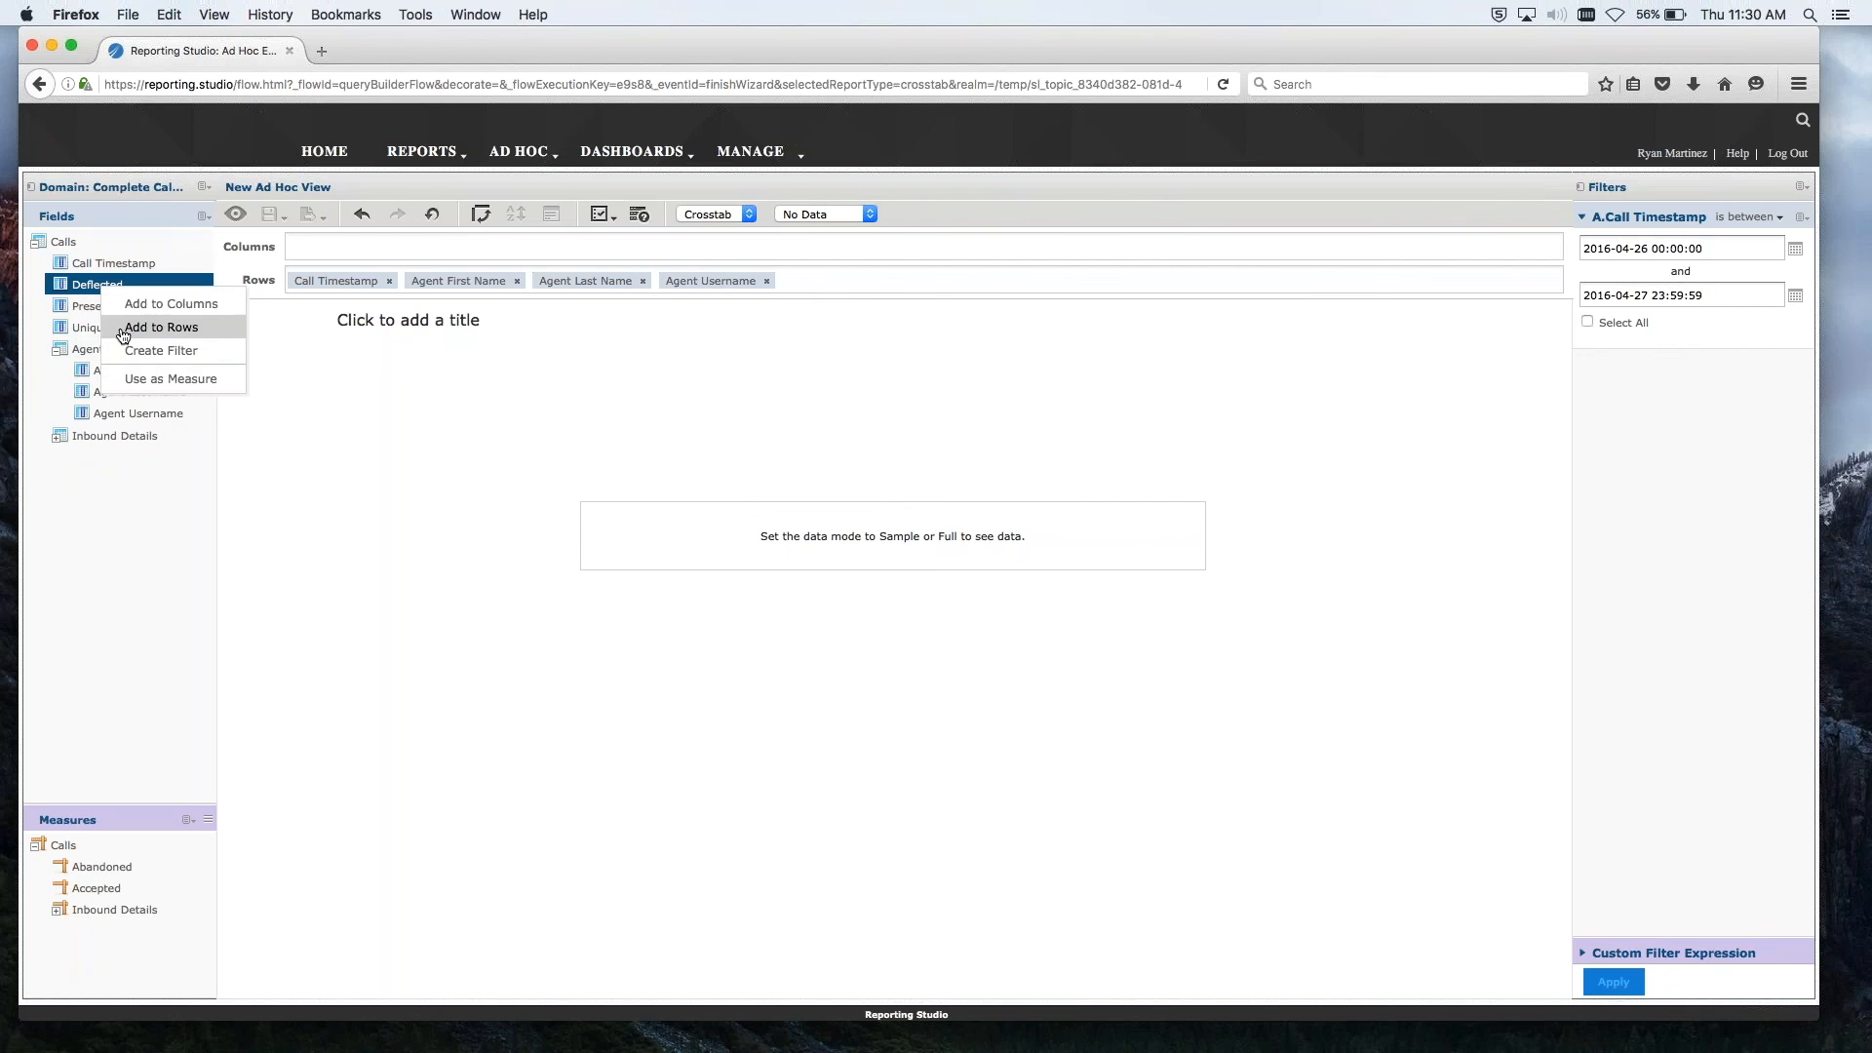
left_click(157, 385)
left_click(103, 289)
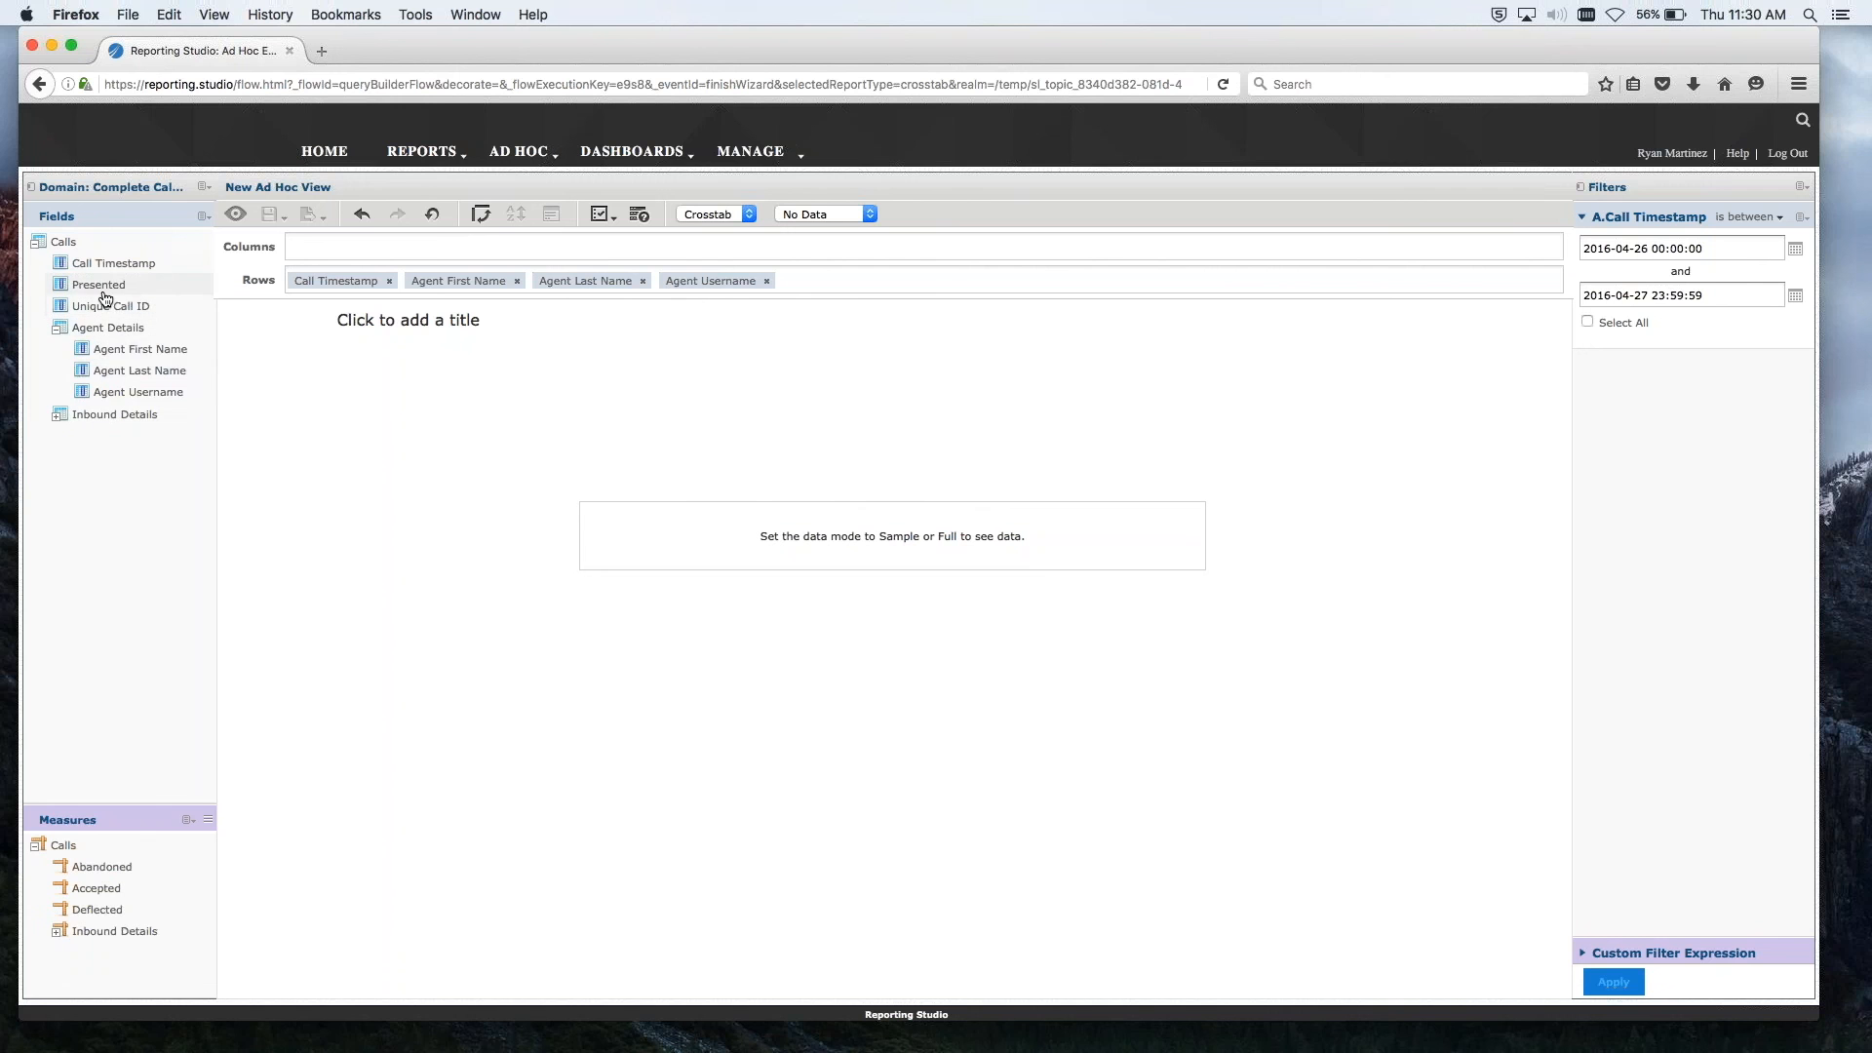
right_click(106, 296)
left_click(161, 386)
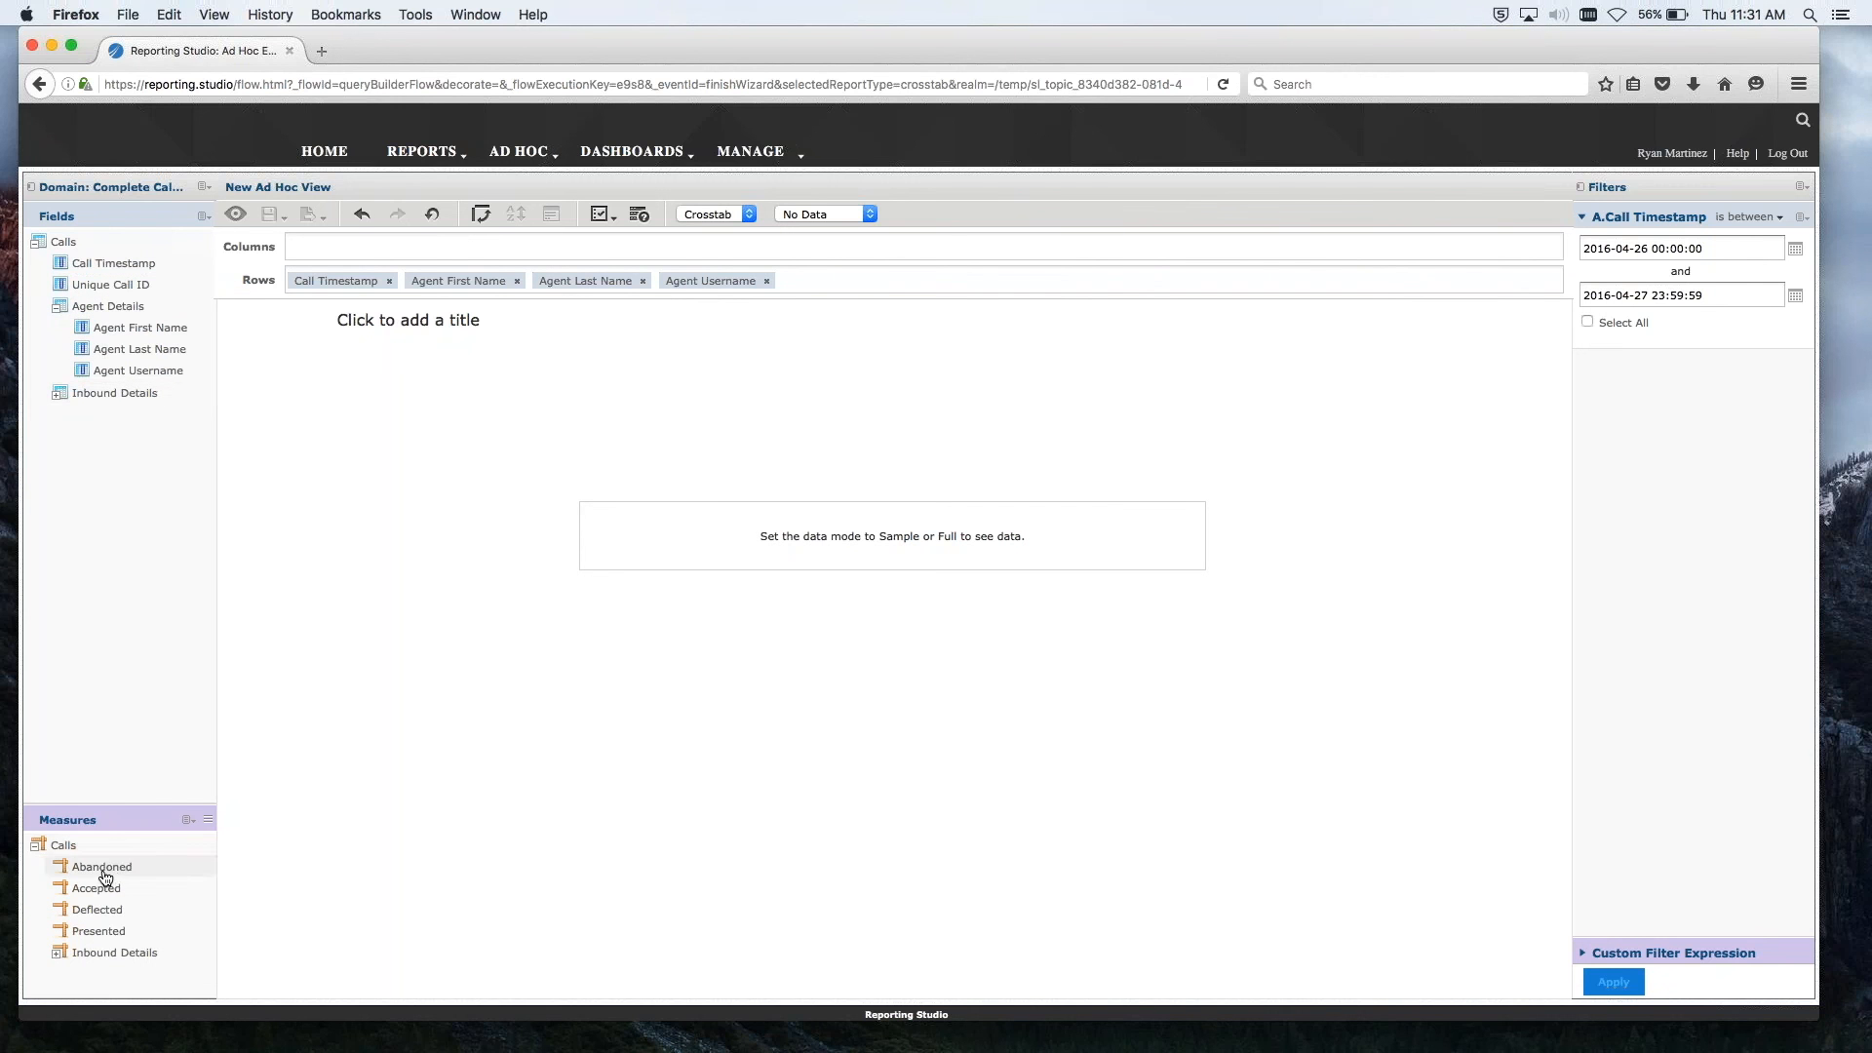
Step: Add the Abandoned, Presented, Accepted and Deflected measures to the crosstab columns and set the data mode to Full Data
left_click_drag(104, 877, 296, 246)
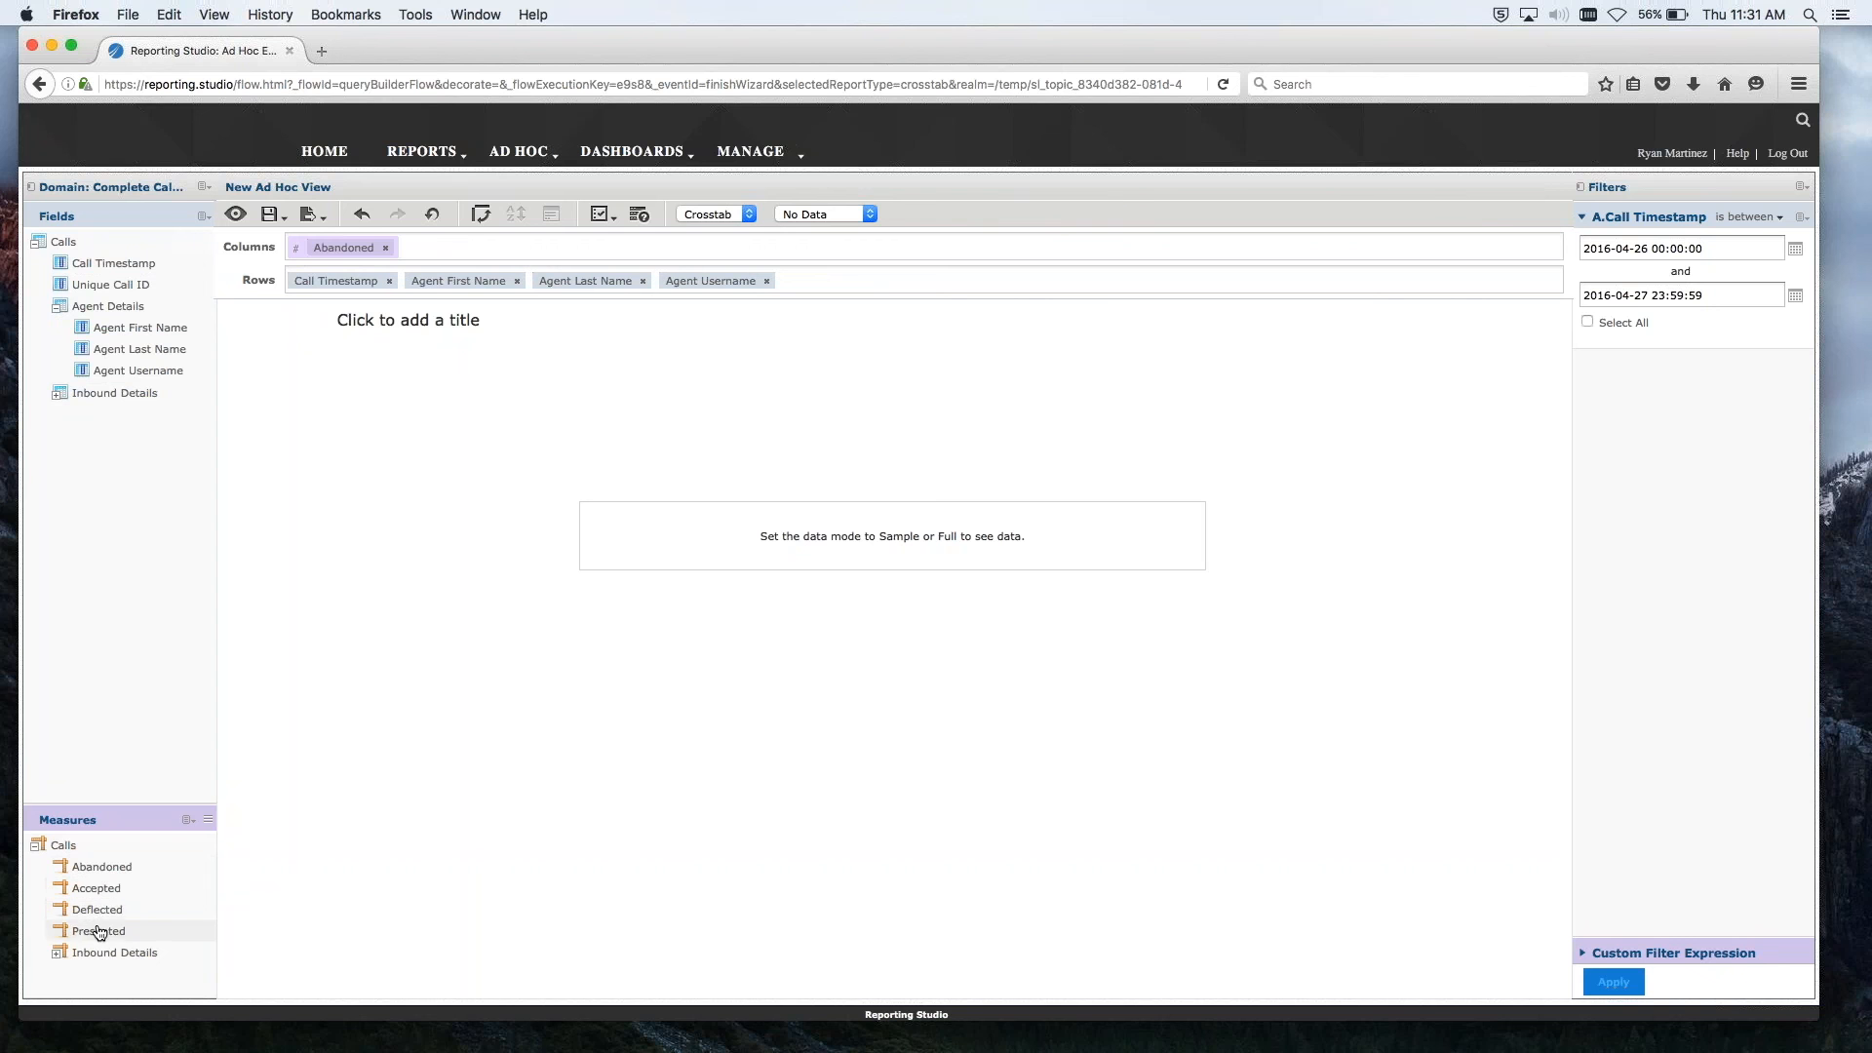
left_click_drag(99, 932, 293, 242)
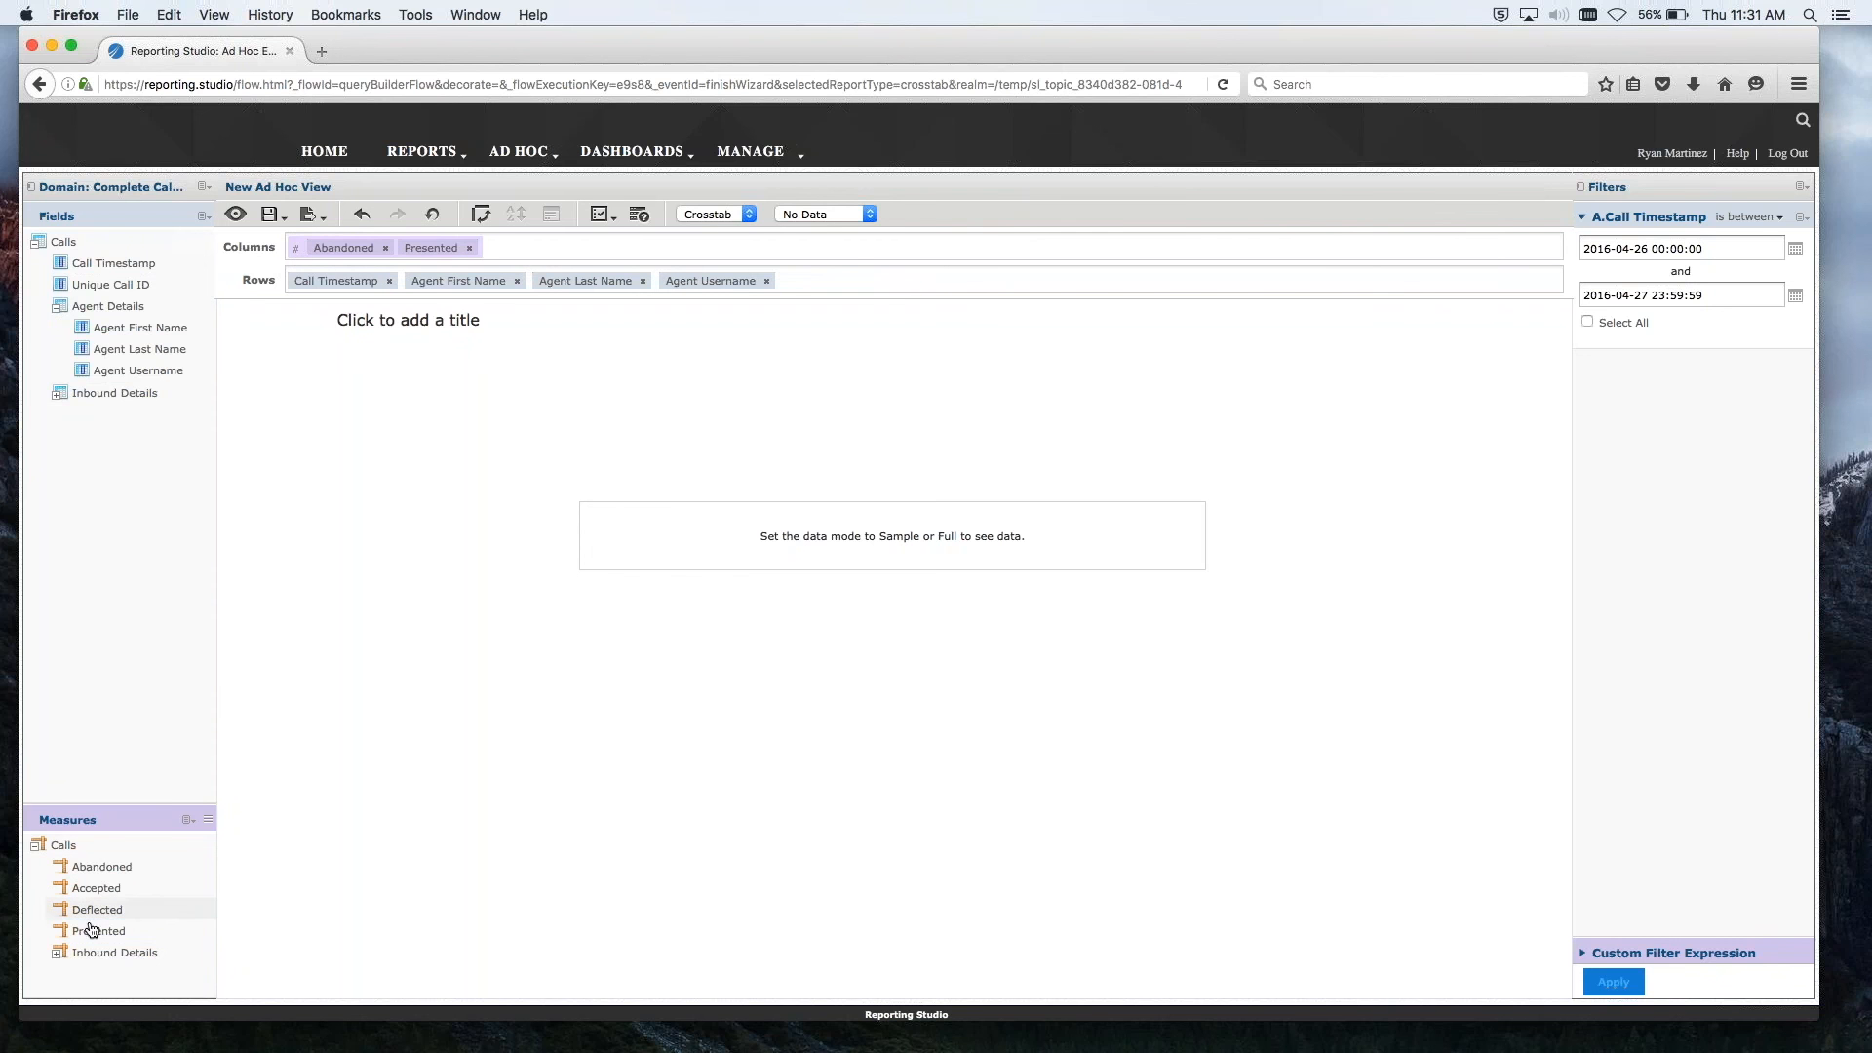
left_click_drag(88, 890, 494, 246)
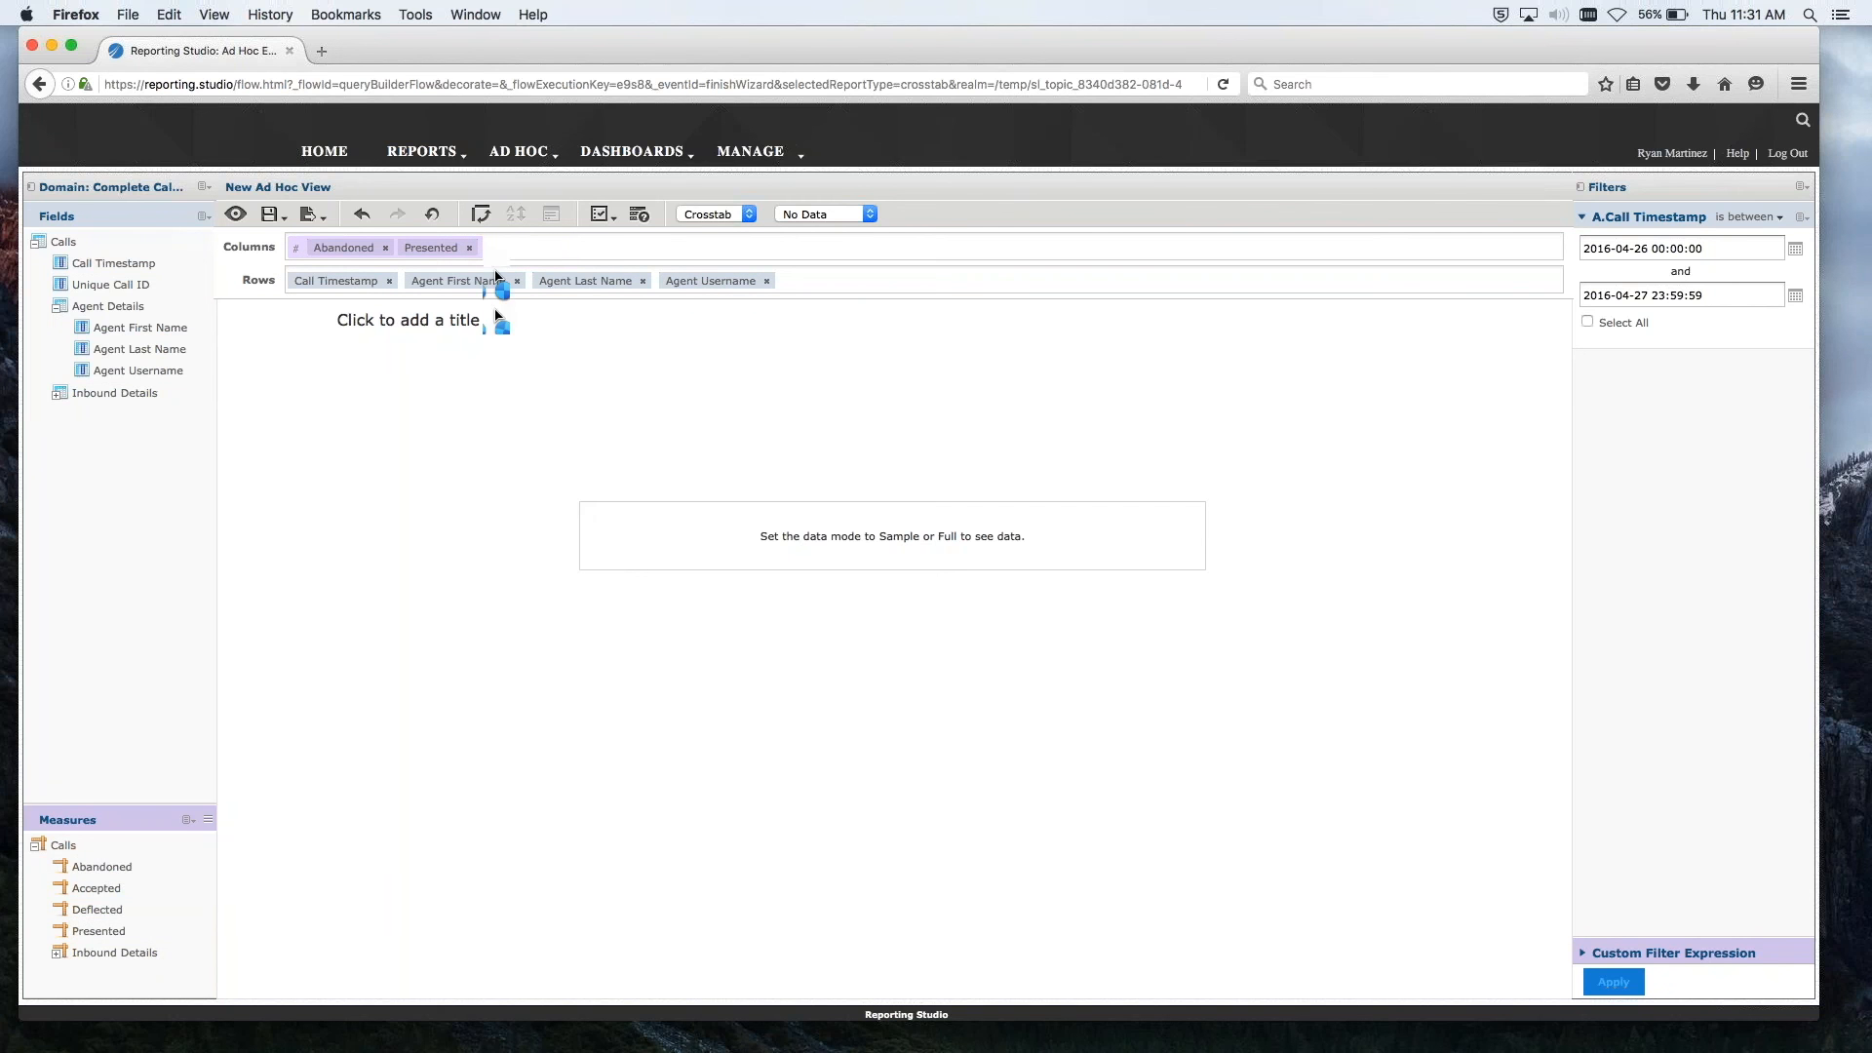
left_click_drag(93, 909, 571, 243)
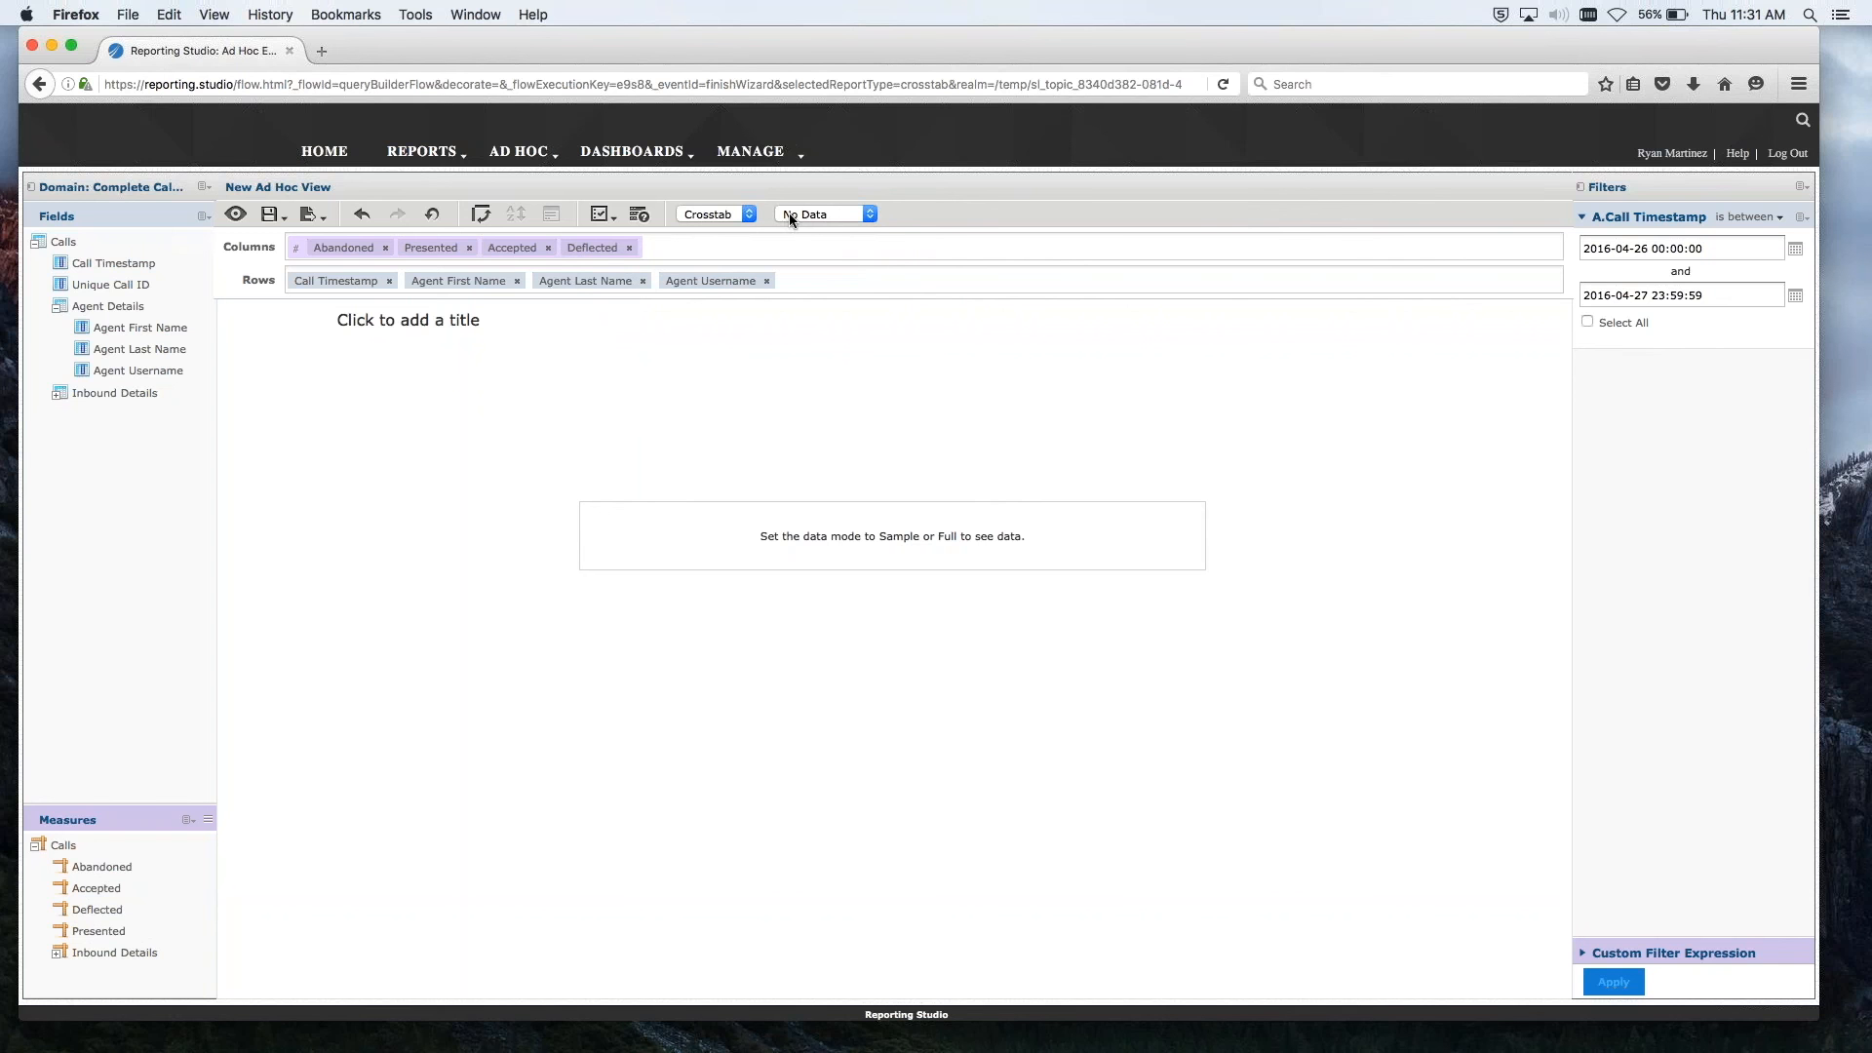
left_click(817, 216)
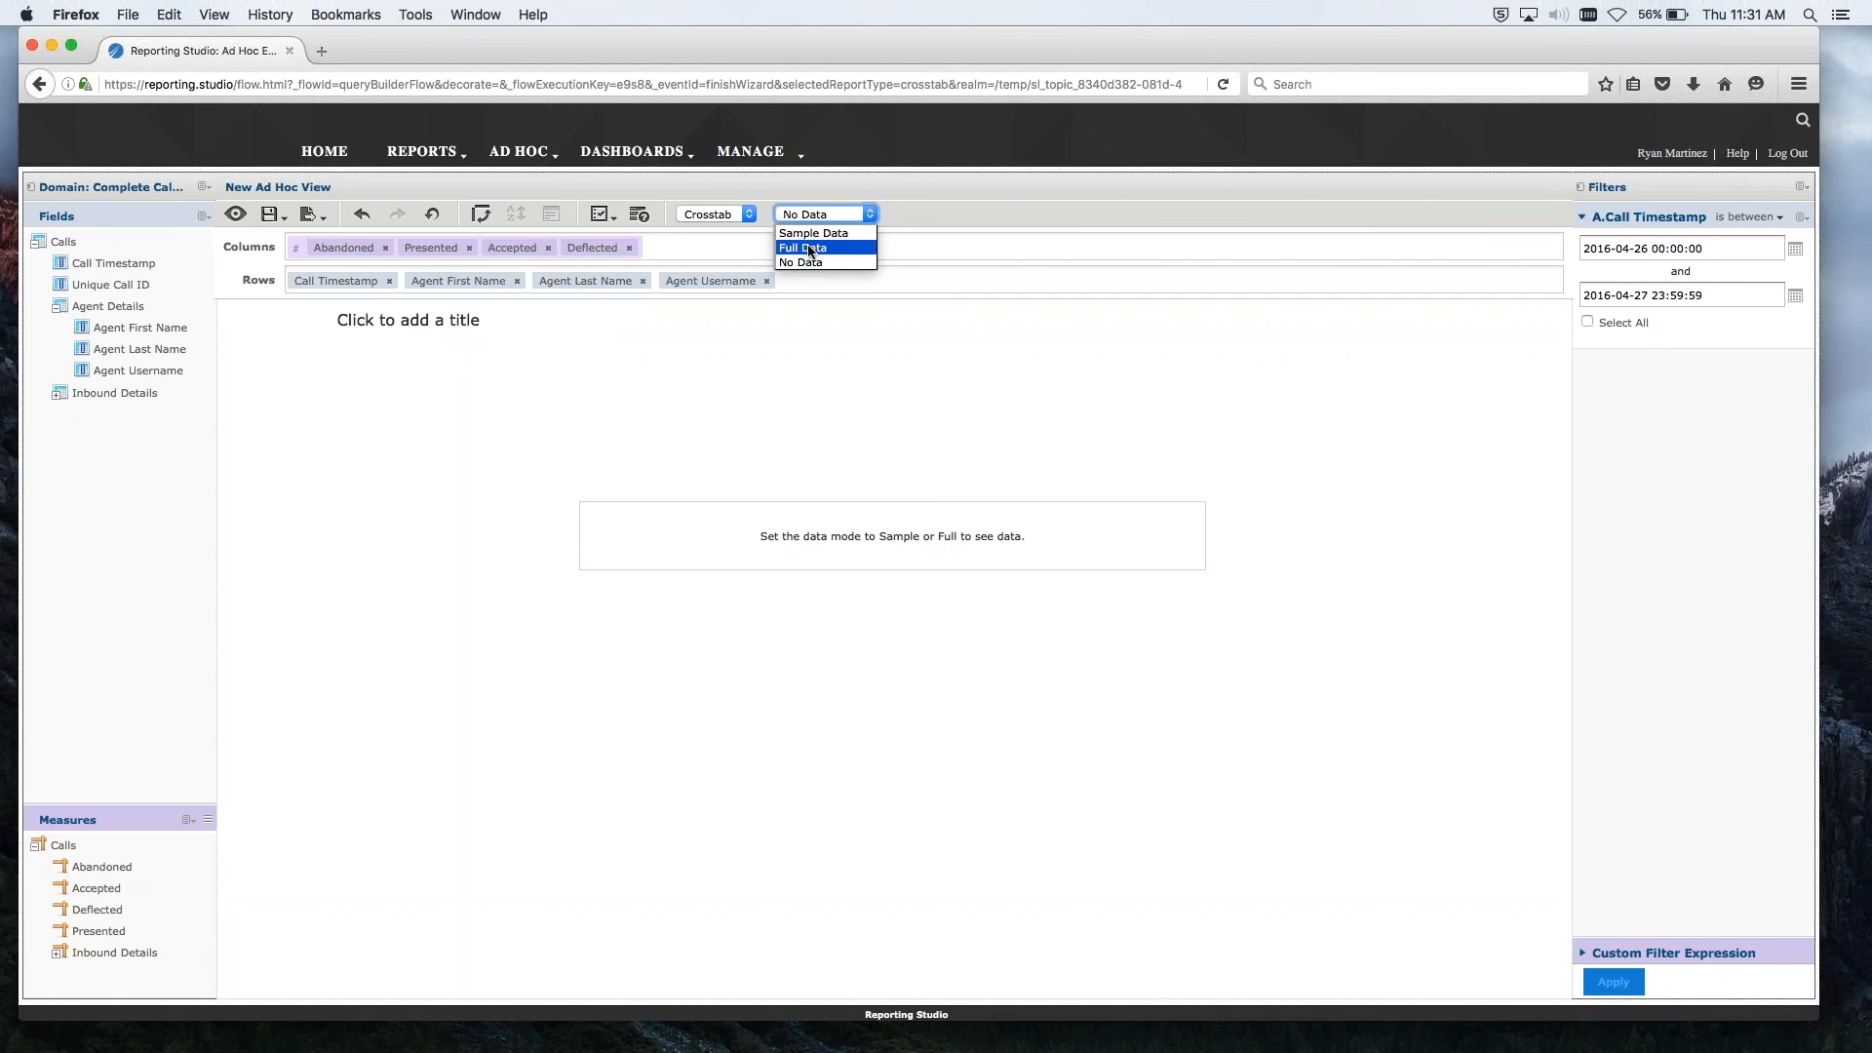
left_click(811, 248)
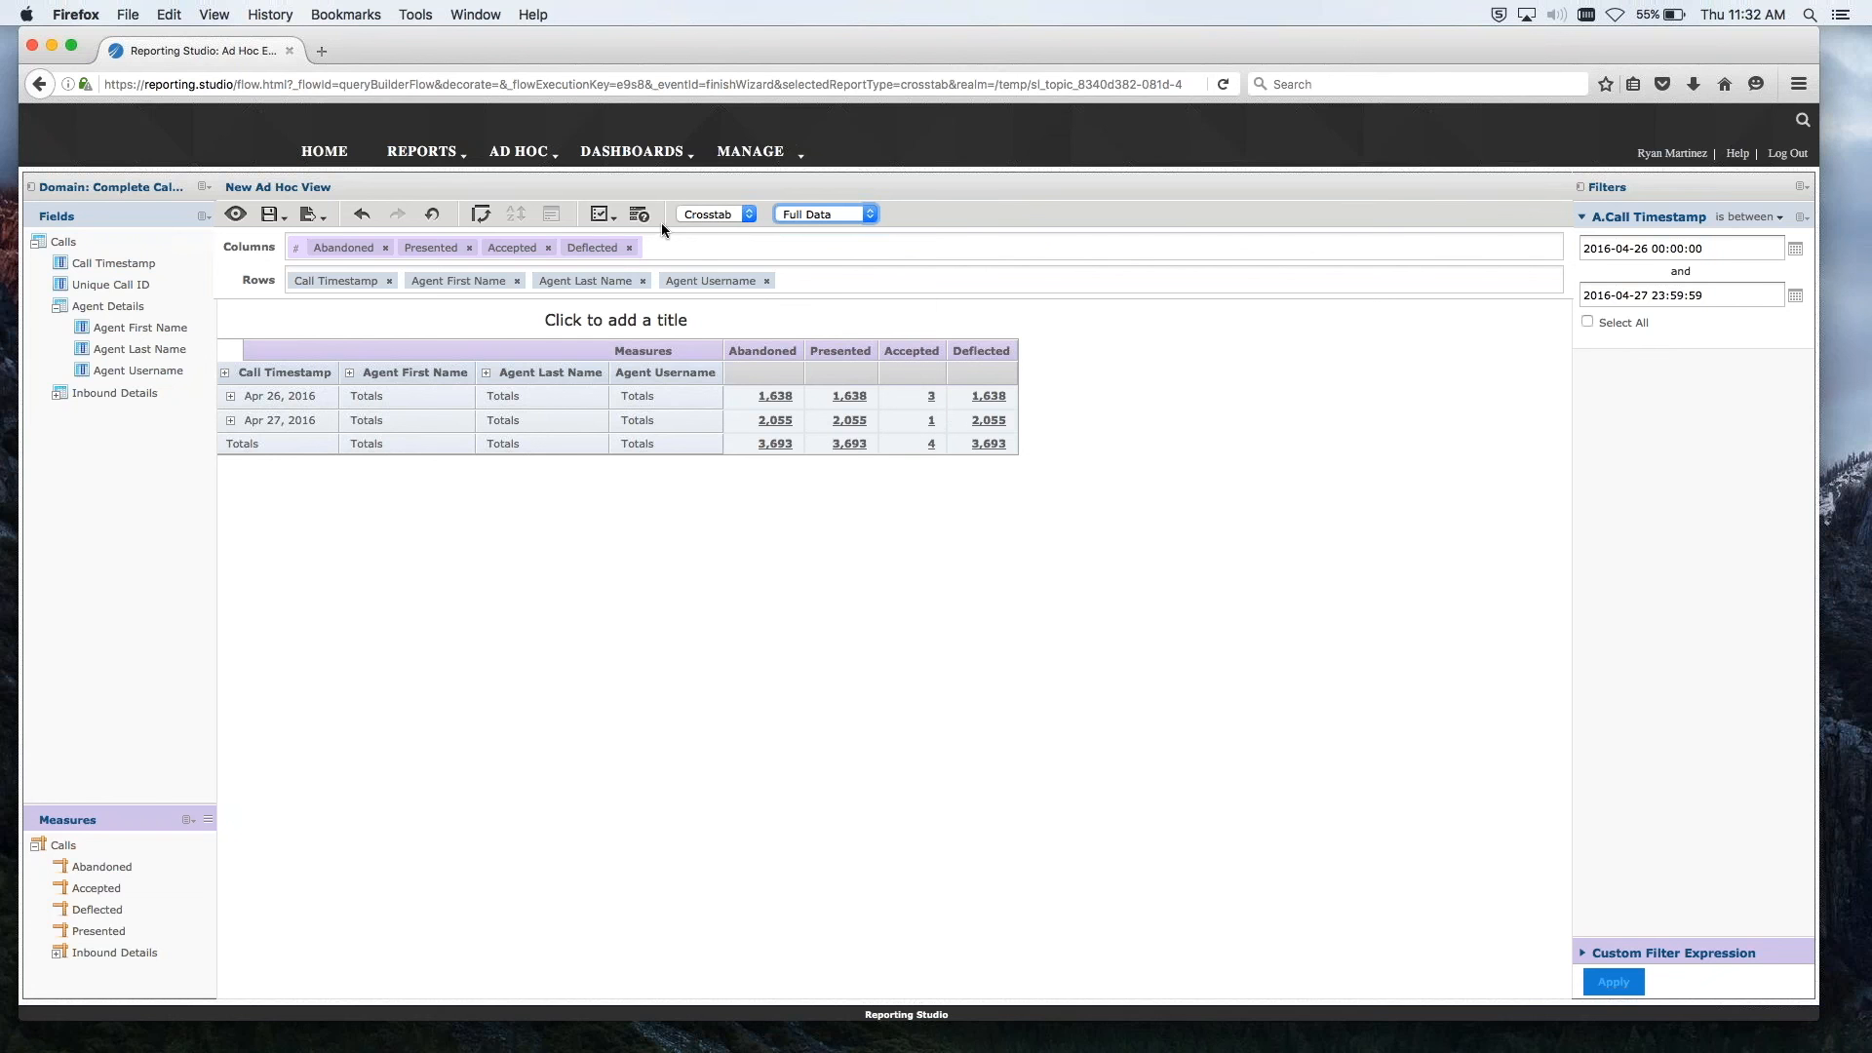
Step: Switch the view from crosstab to Chart and raise the Rows data level one notch above Total to split calls by date
left_click(727, 216)
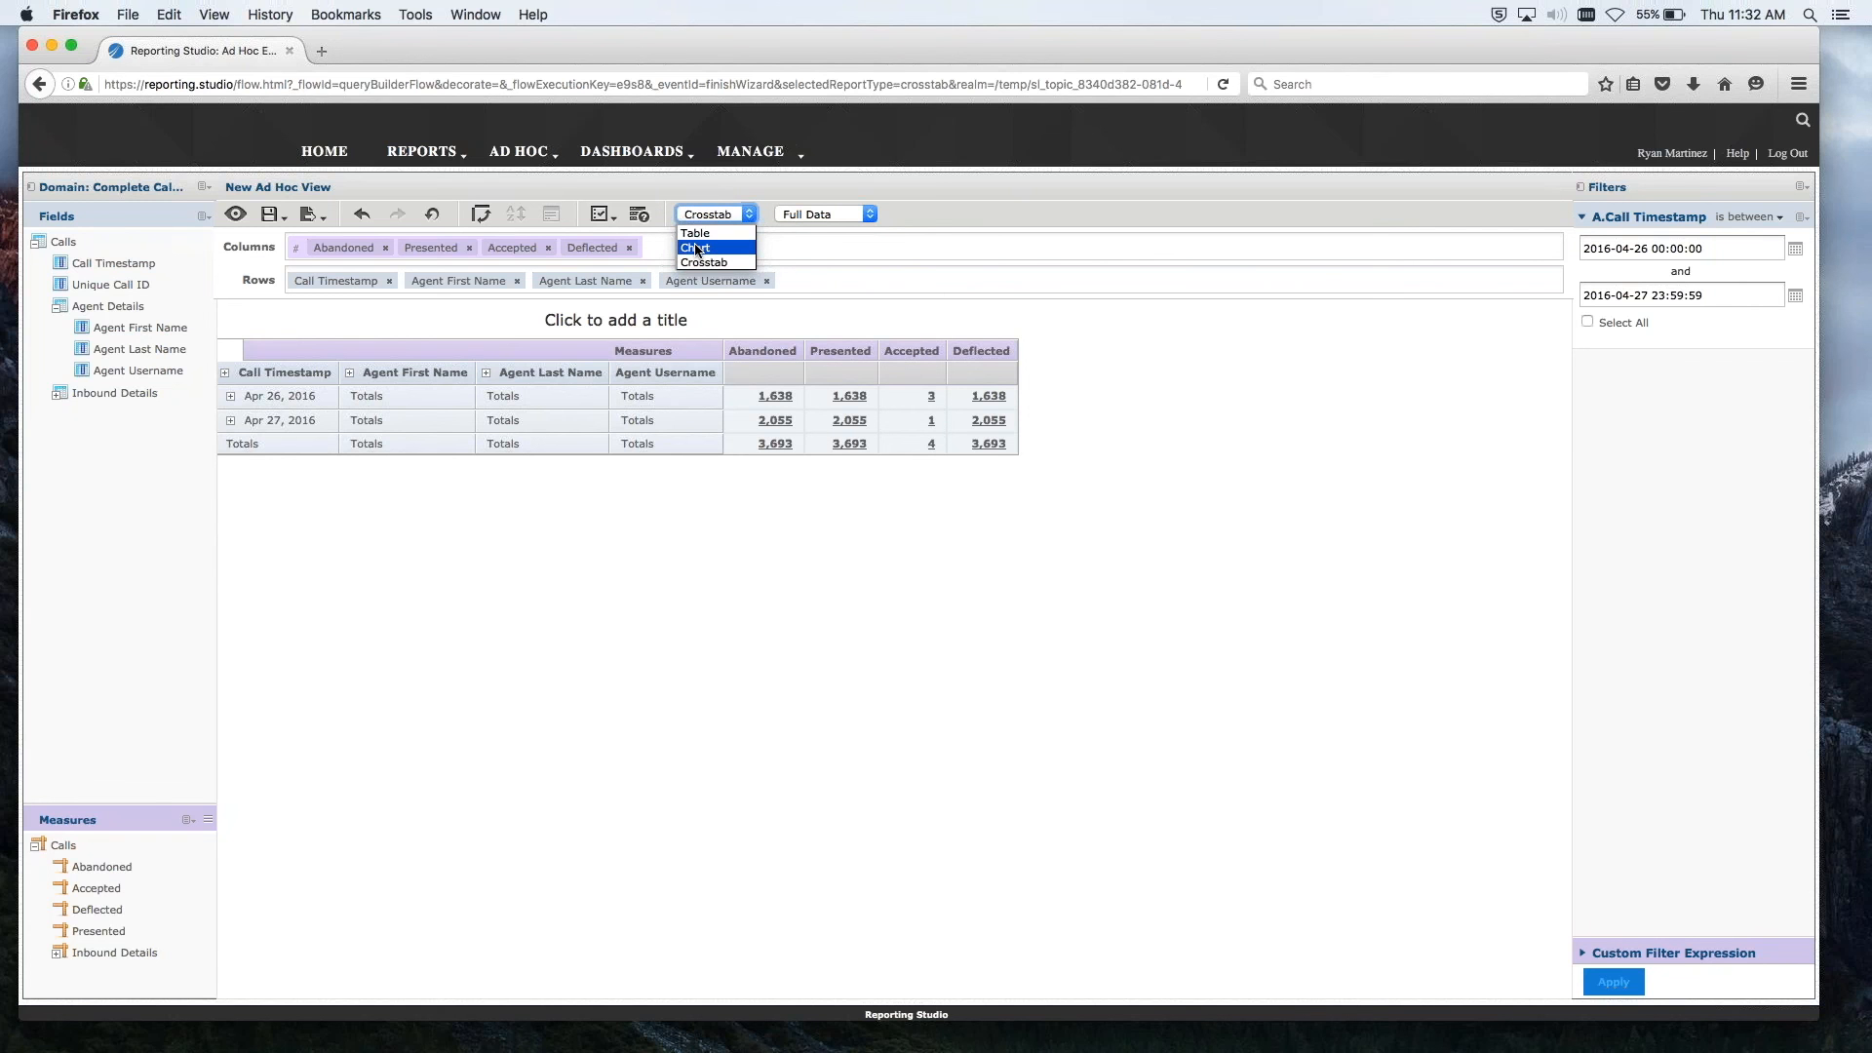
left_click(697, 248)
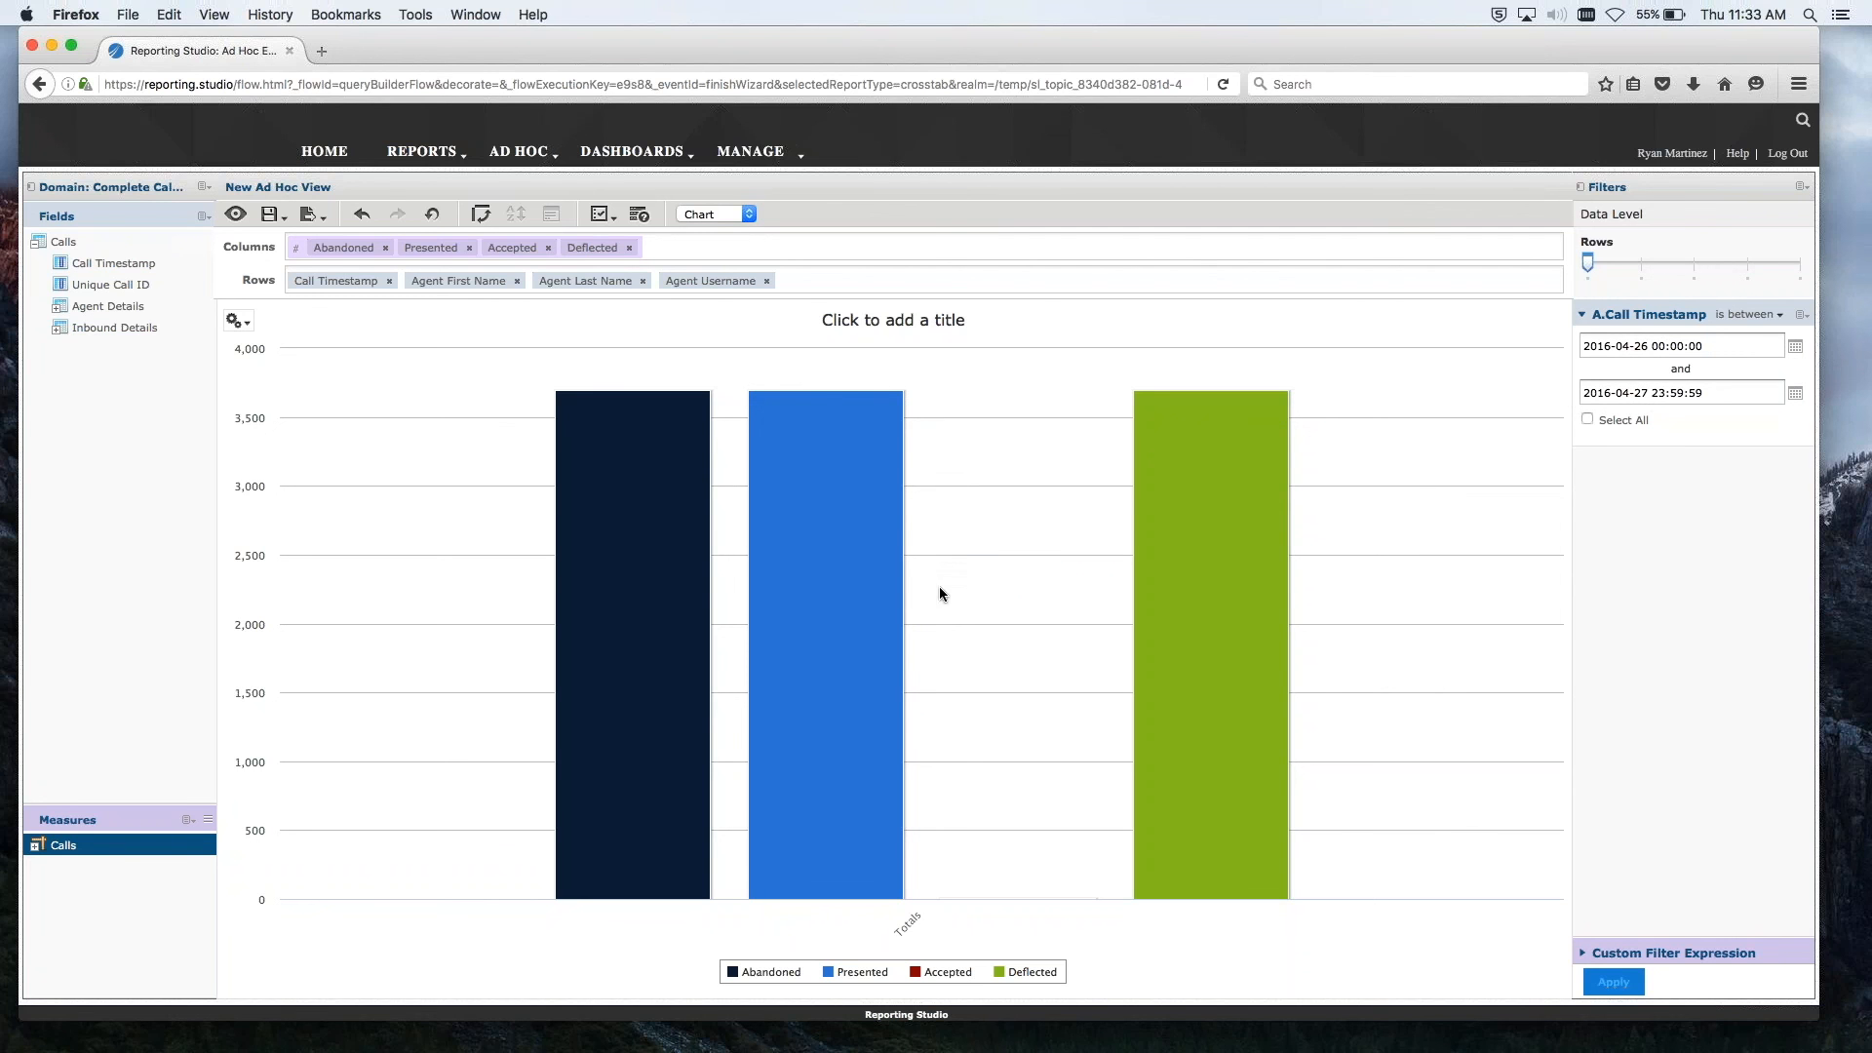
mouse_move(901, 601)
mouse_move(1588, 262)
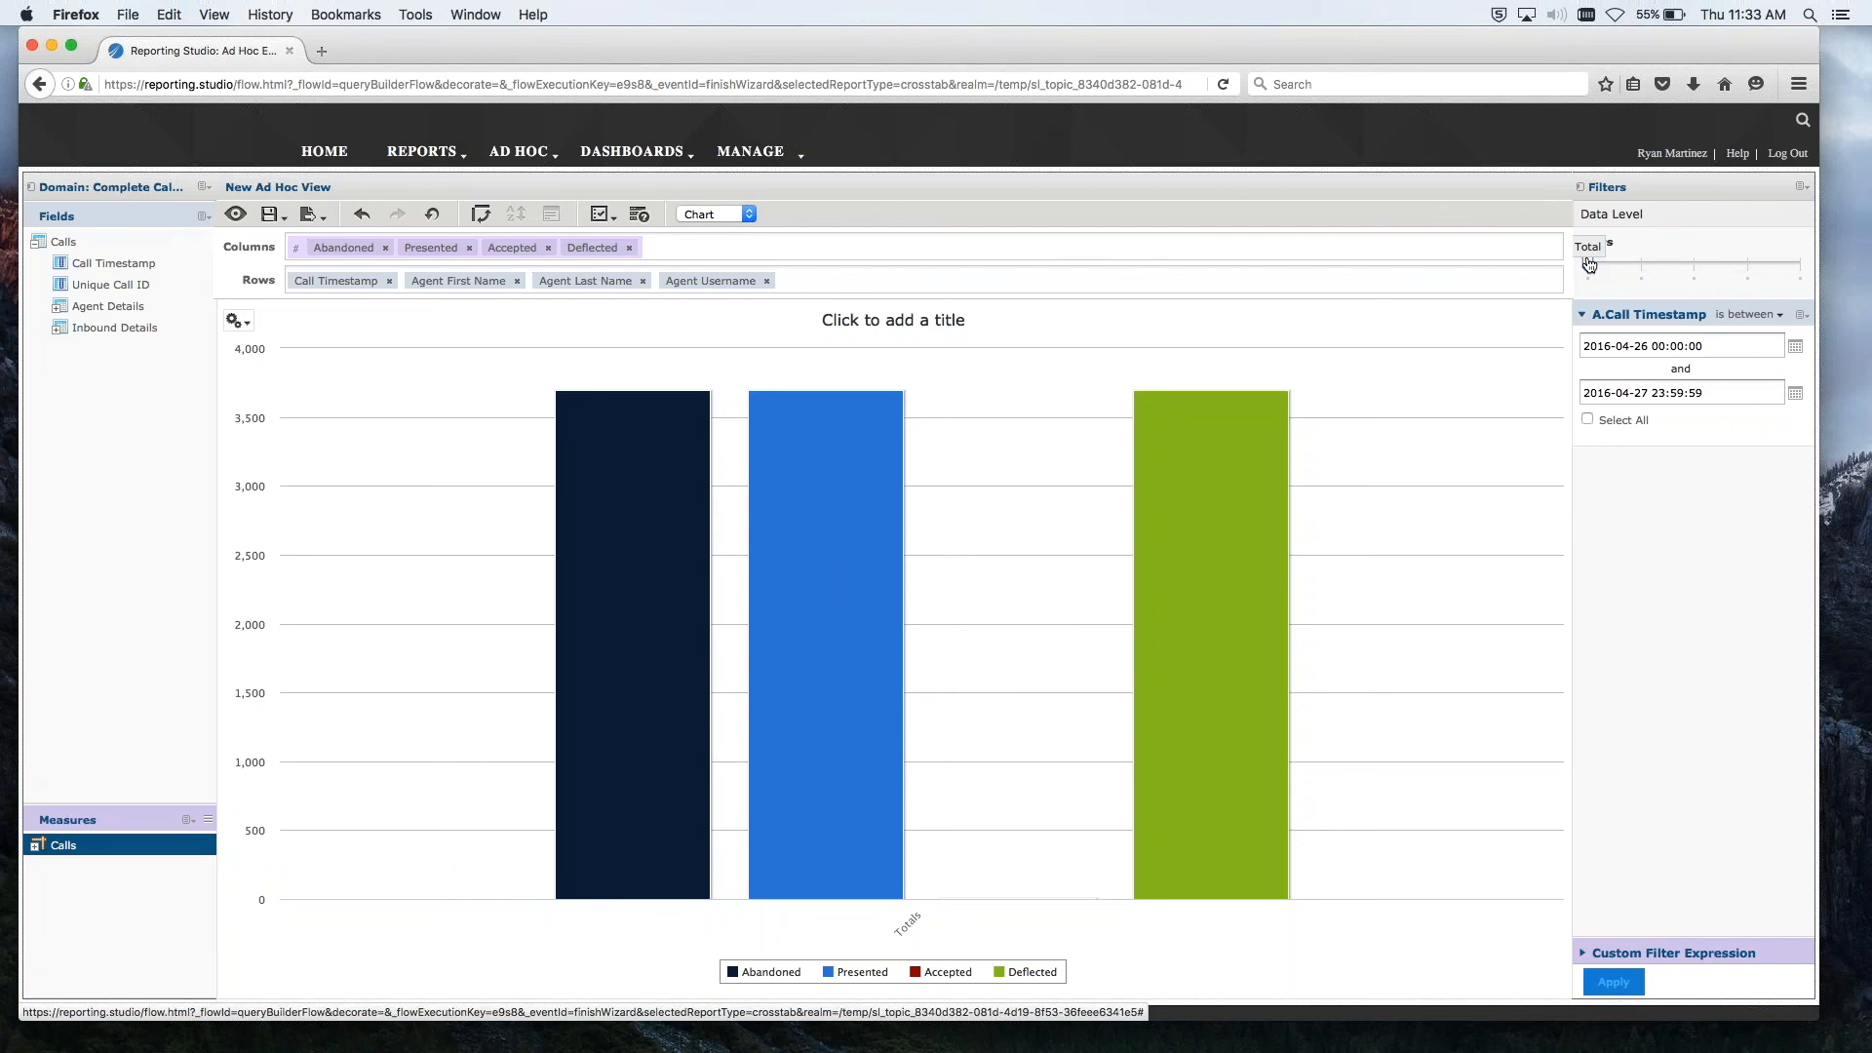
left_click_drag(1589, 260, 1664, 273)
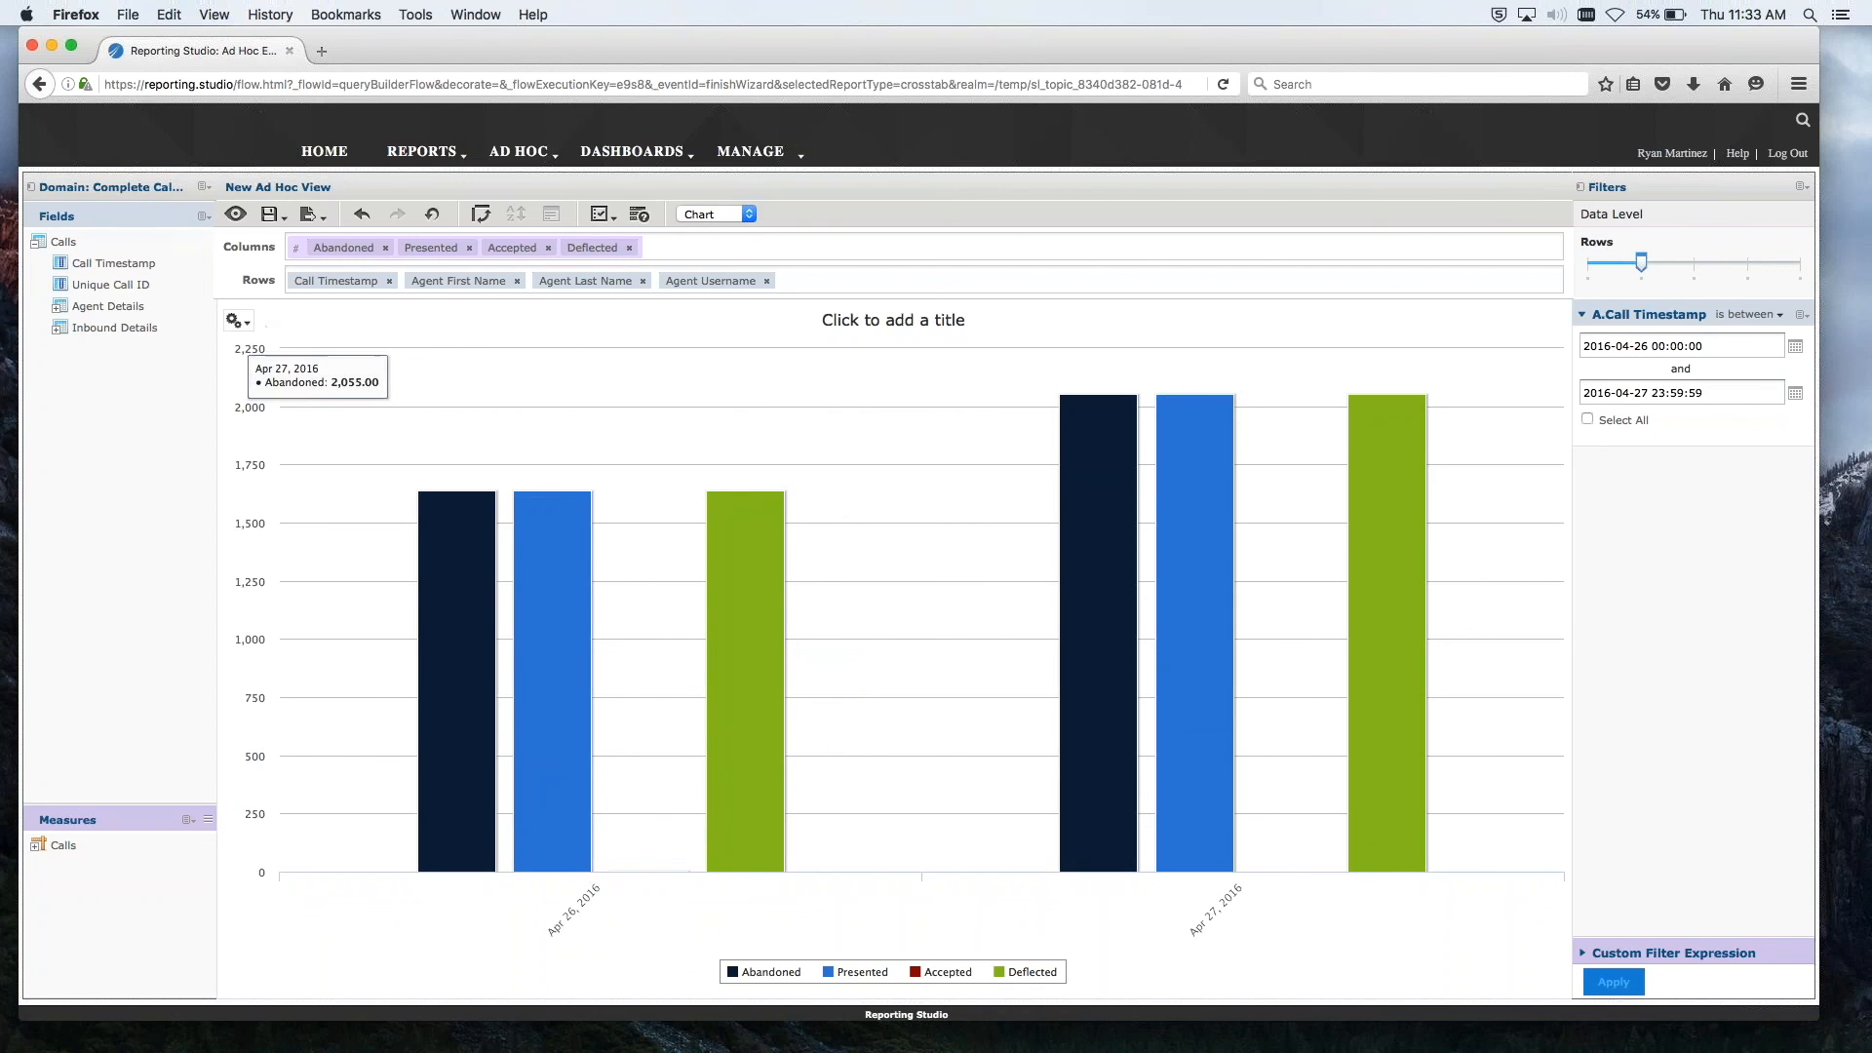
Step: Change the chart type to the first line chart in the Line and Area group
left_click(243, 324)
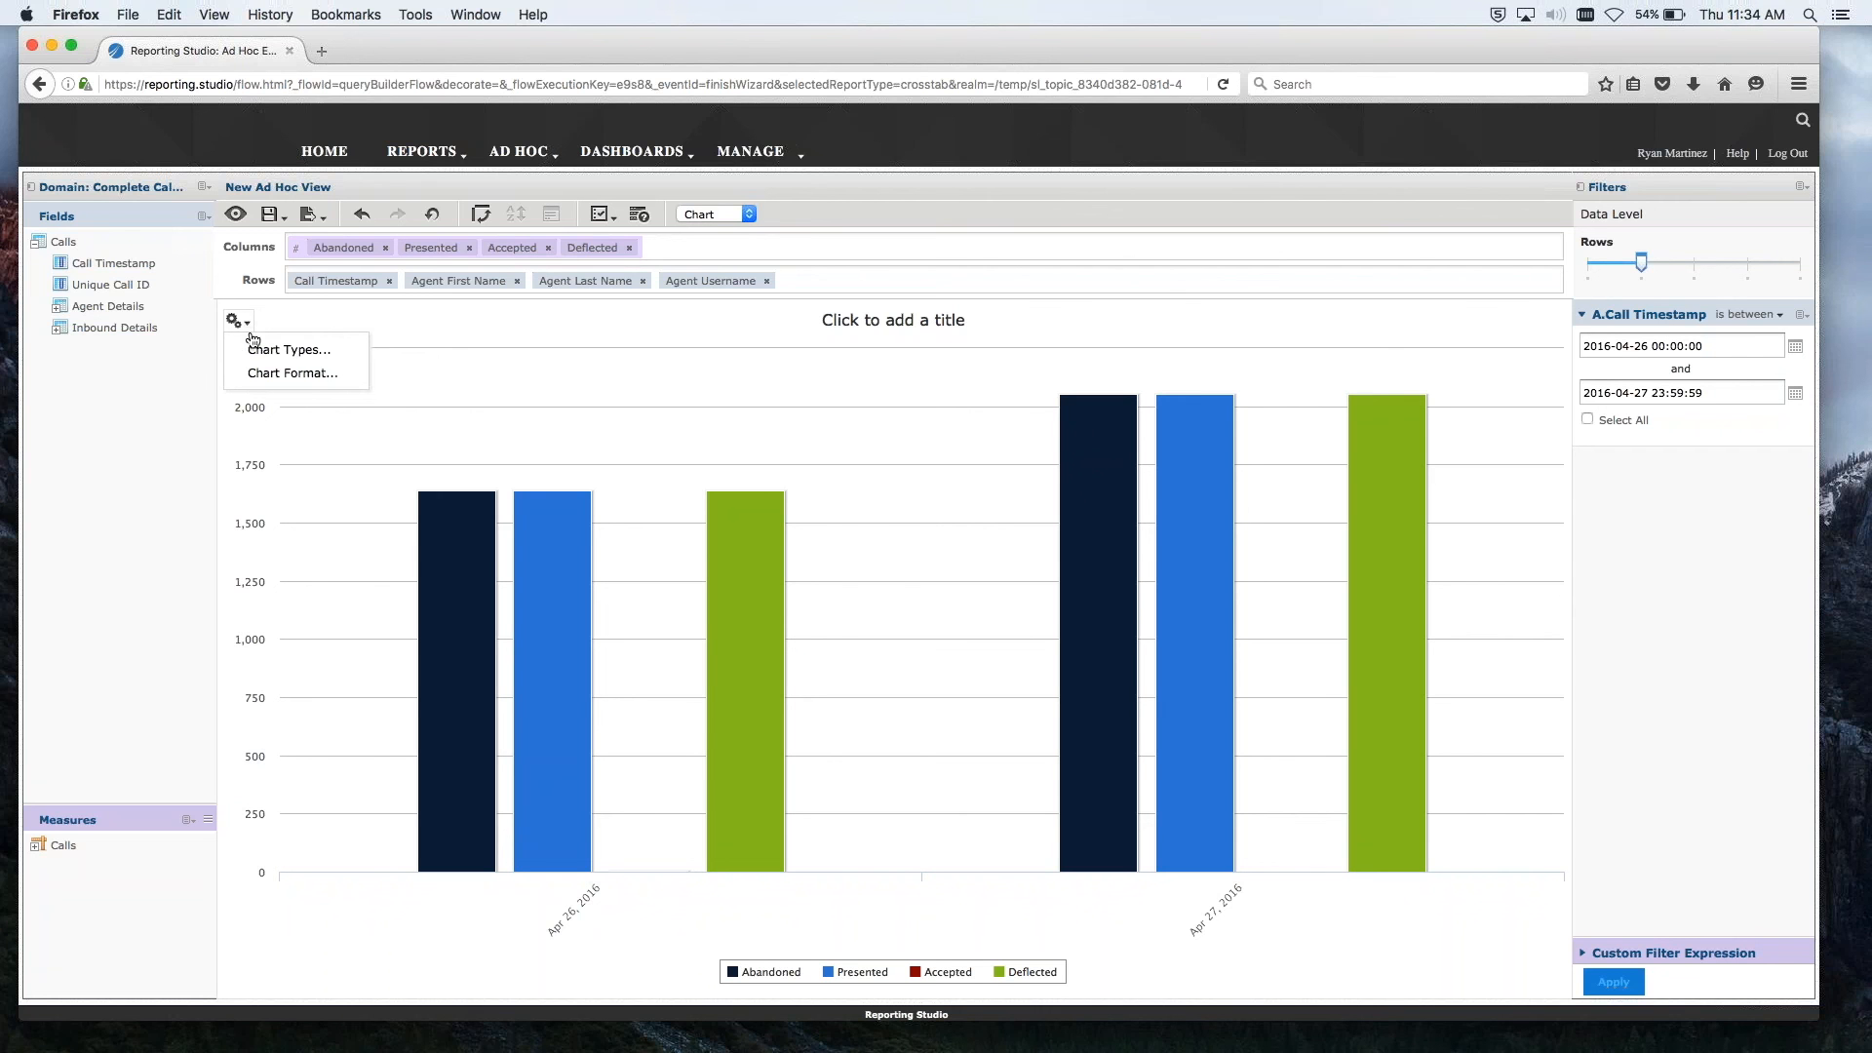
left_click(256, 351)
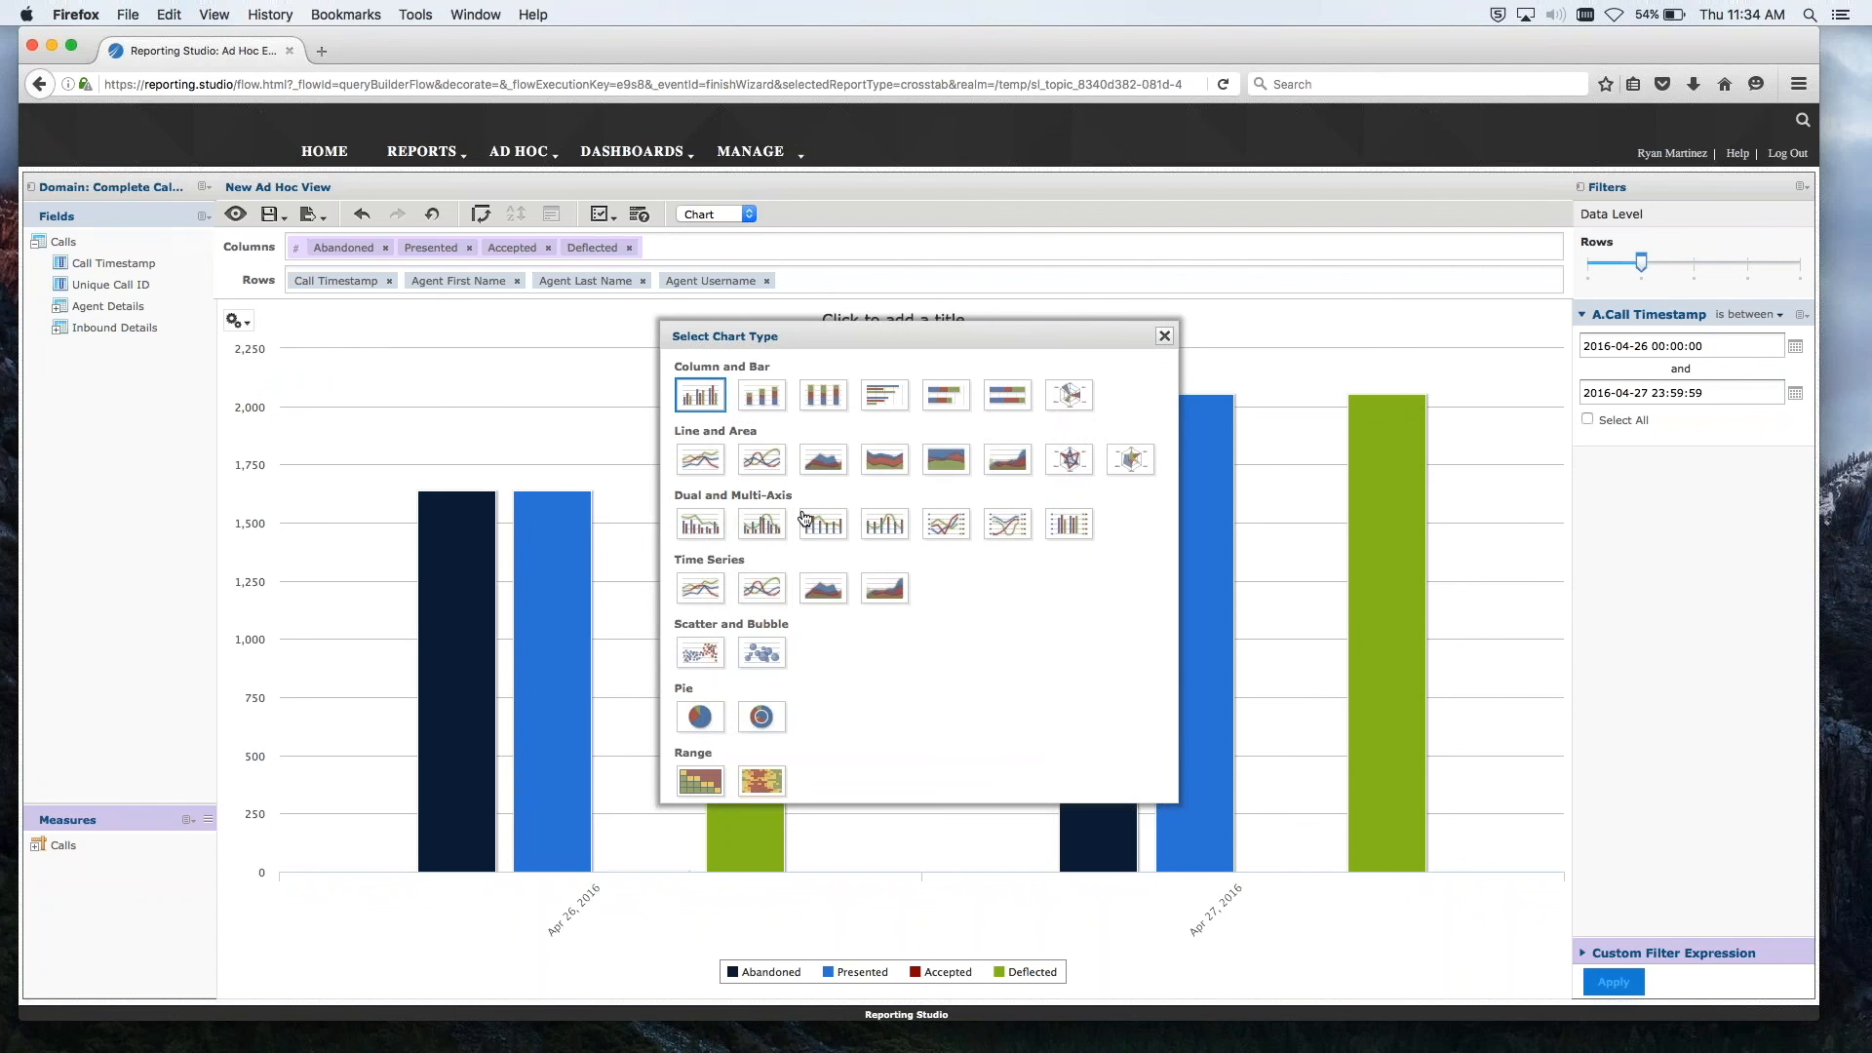
left_click(709, 469)
left_click(1164, 338)
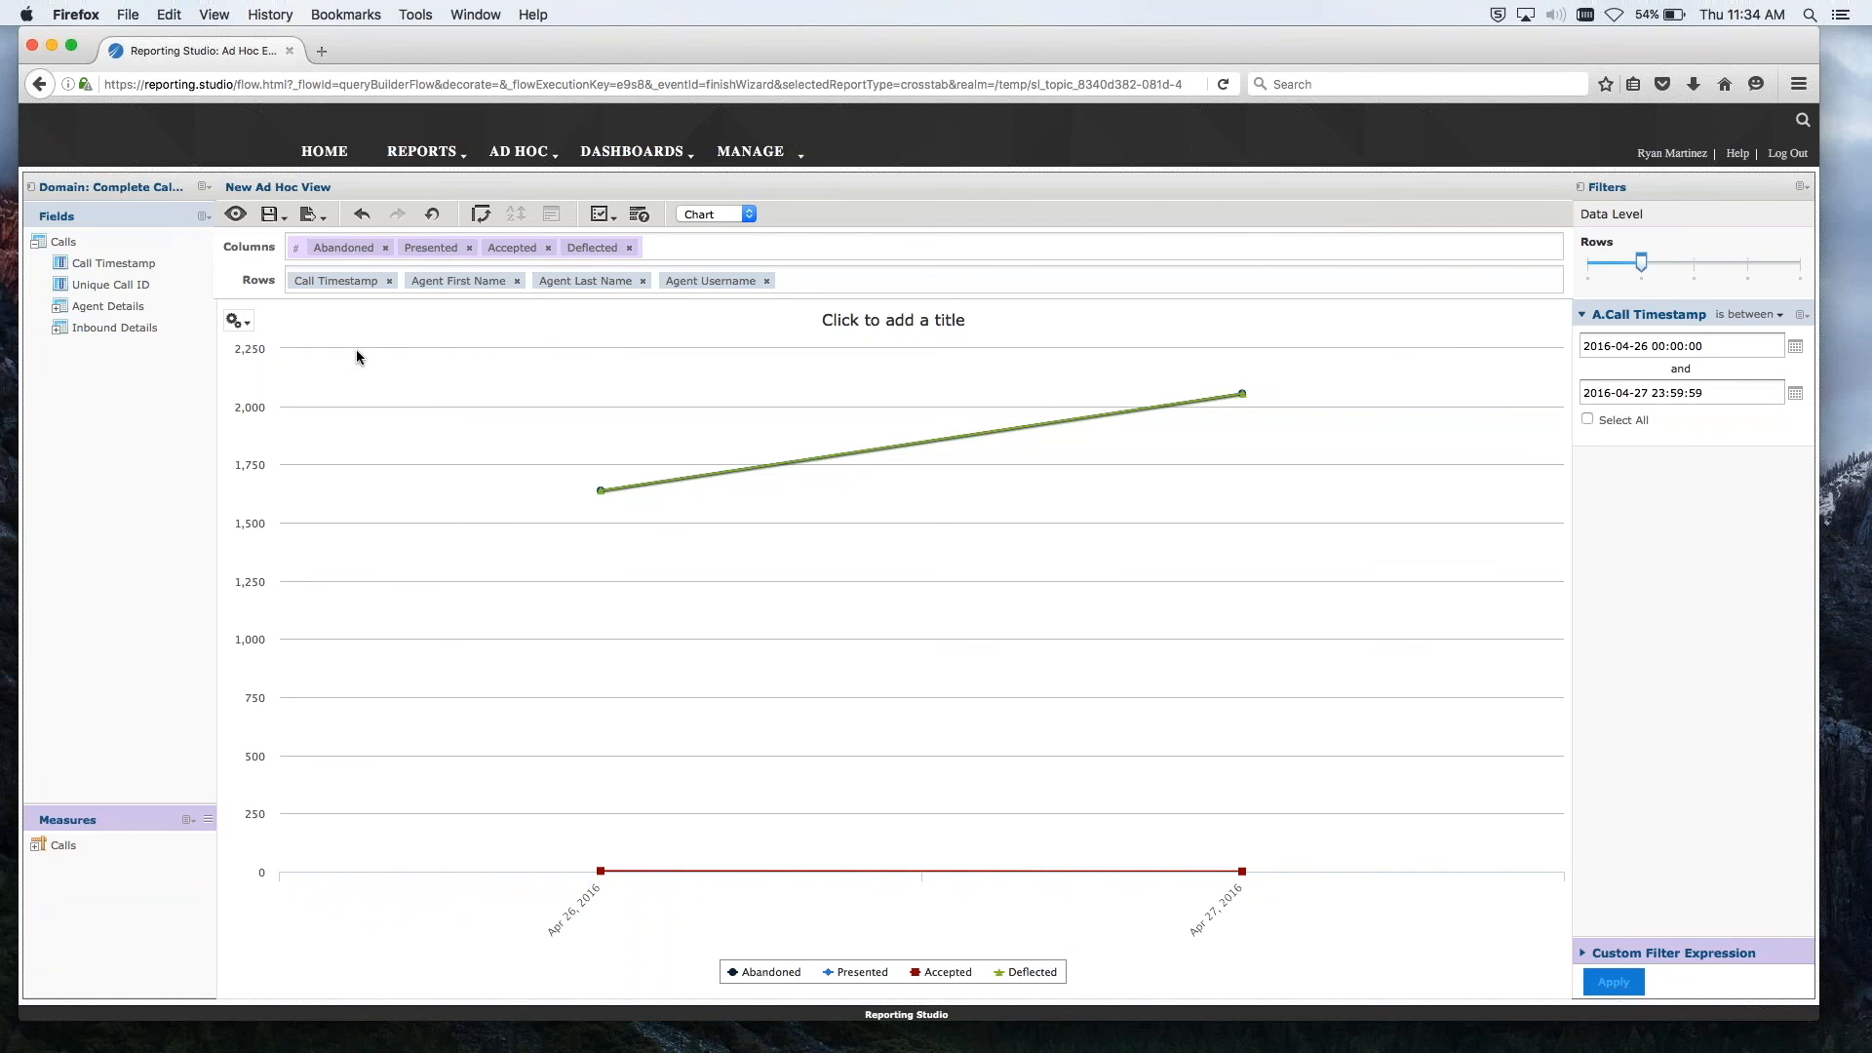
Step: Switch to the window with the inbound report and examine its columns from gate_id through agent_notes
left_click(51, 46)
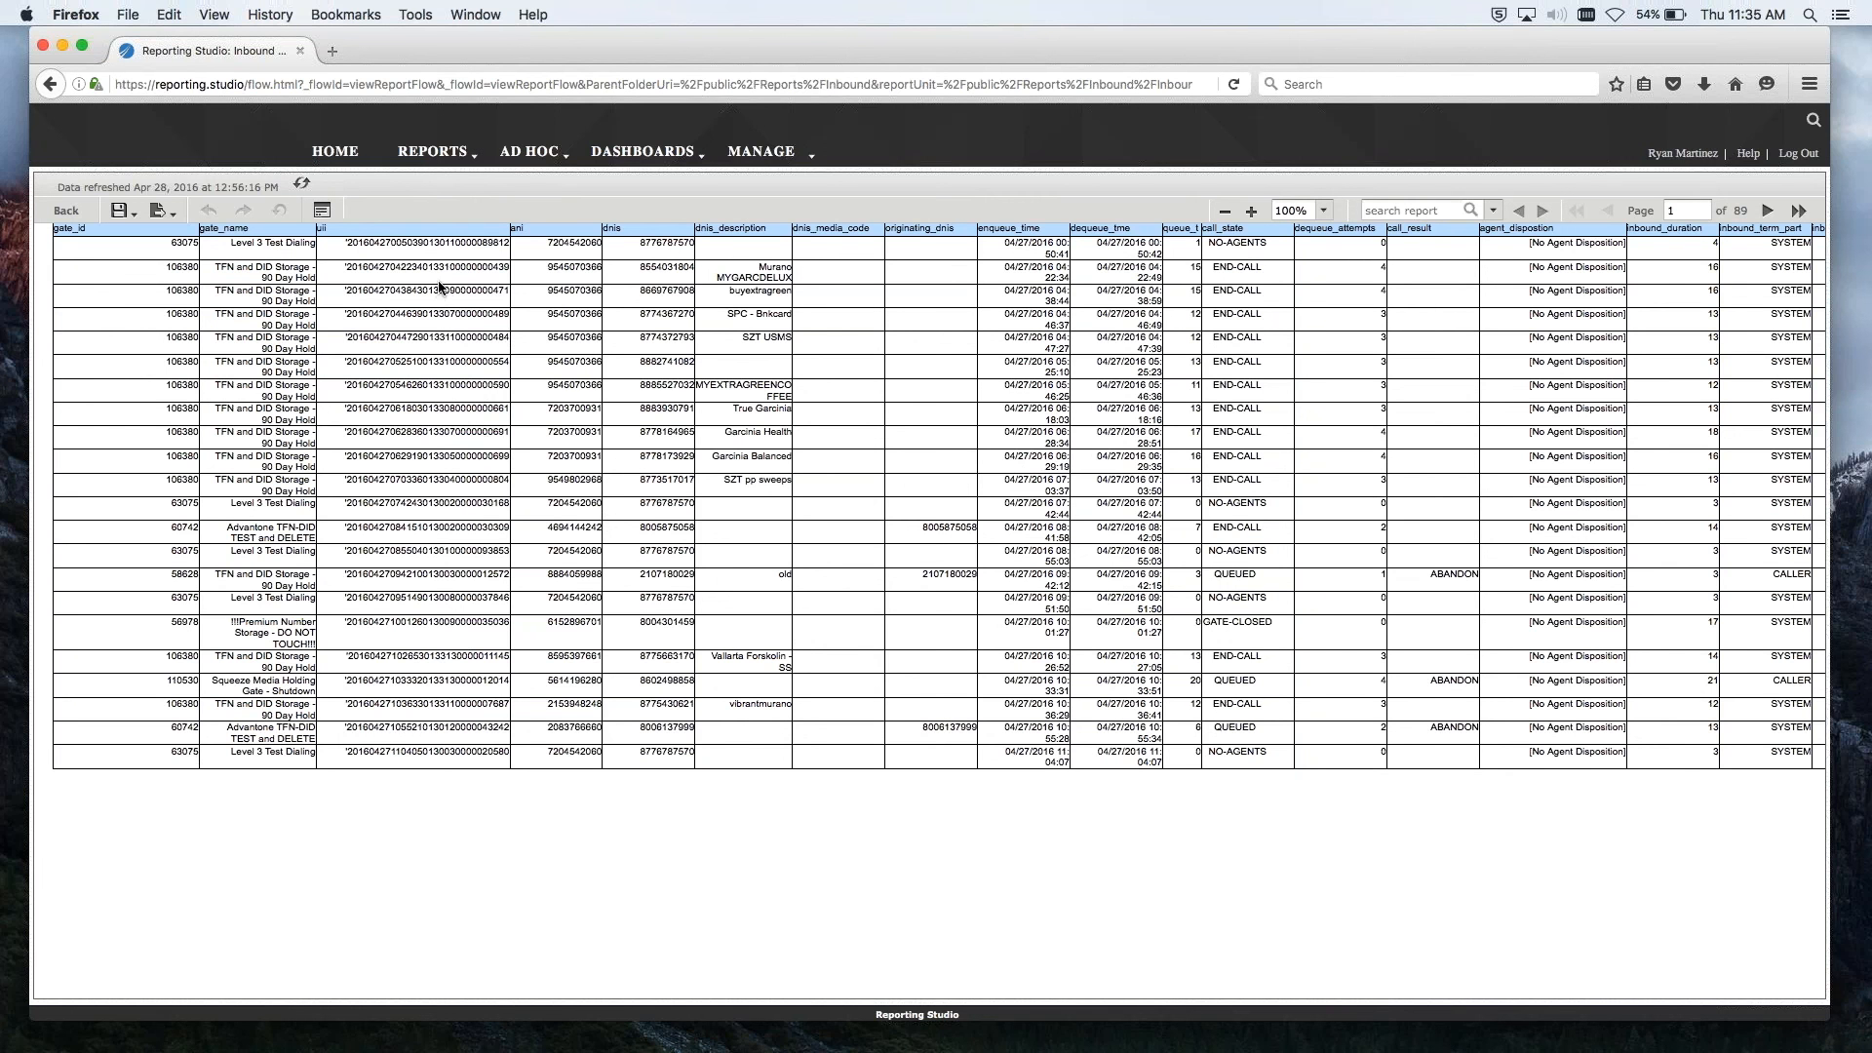
scroll(439, 288, "right", 2)
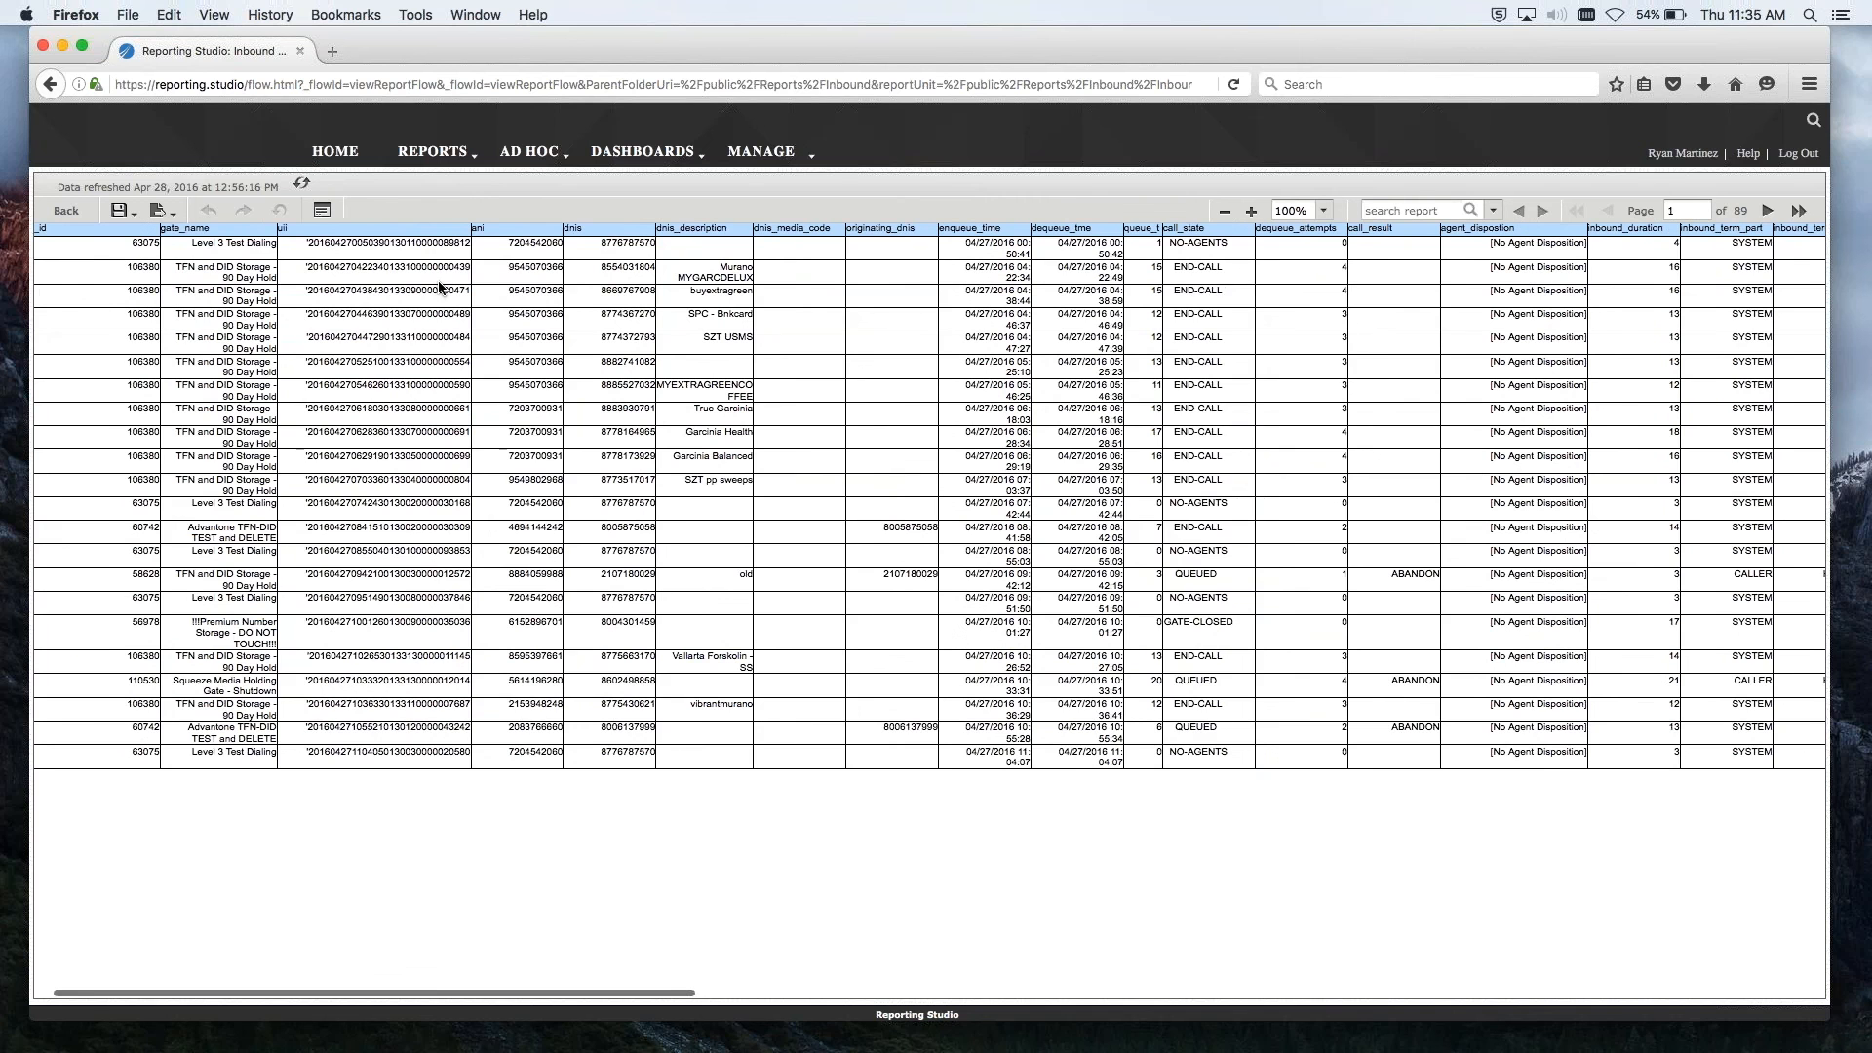
scroll(441, 288, "right", 2)
scroll(440, 288, "left", 3)
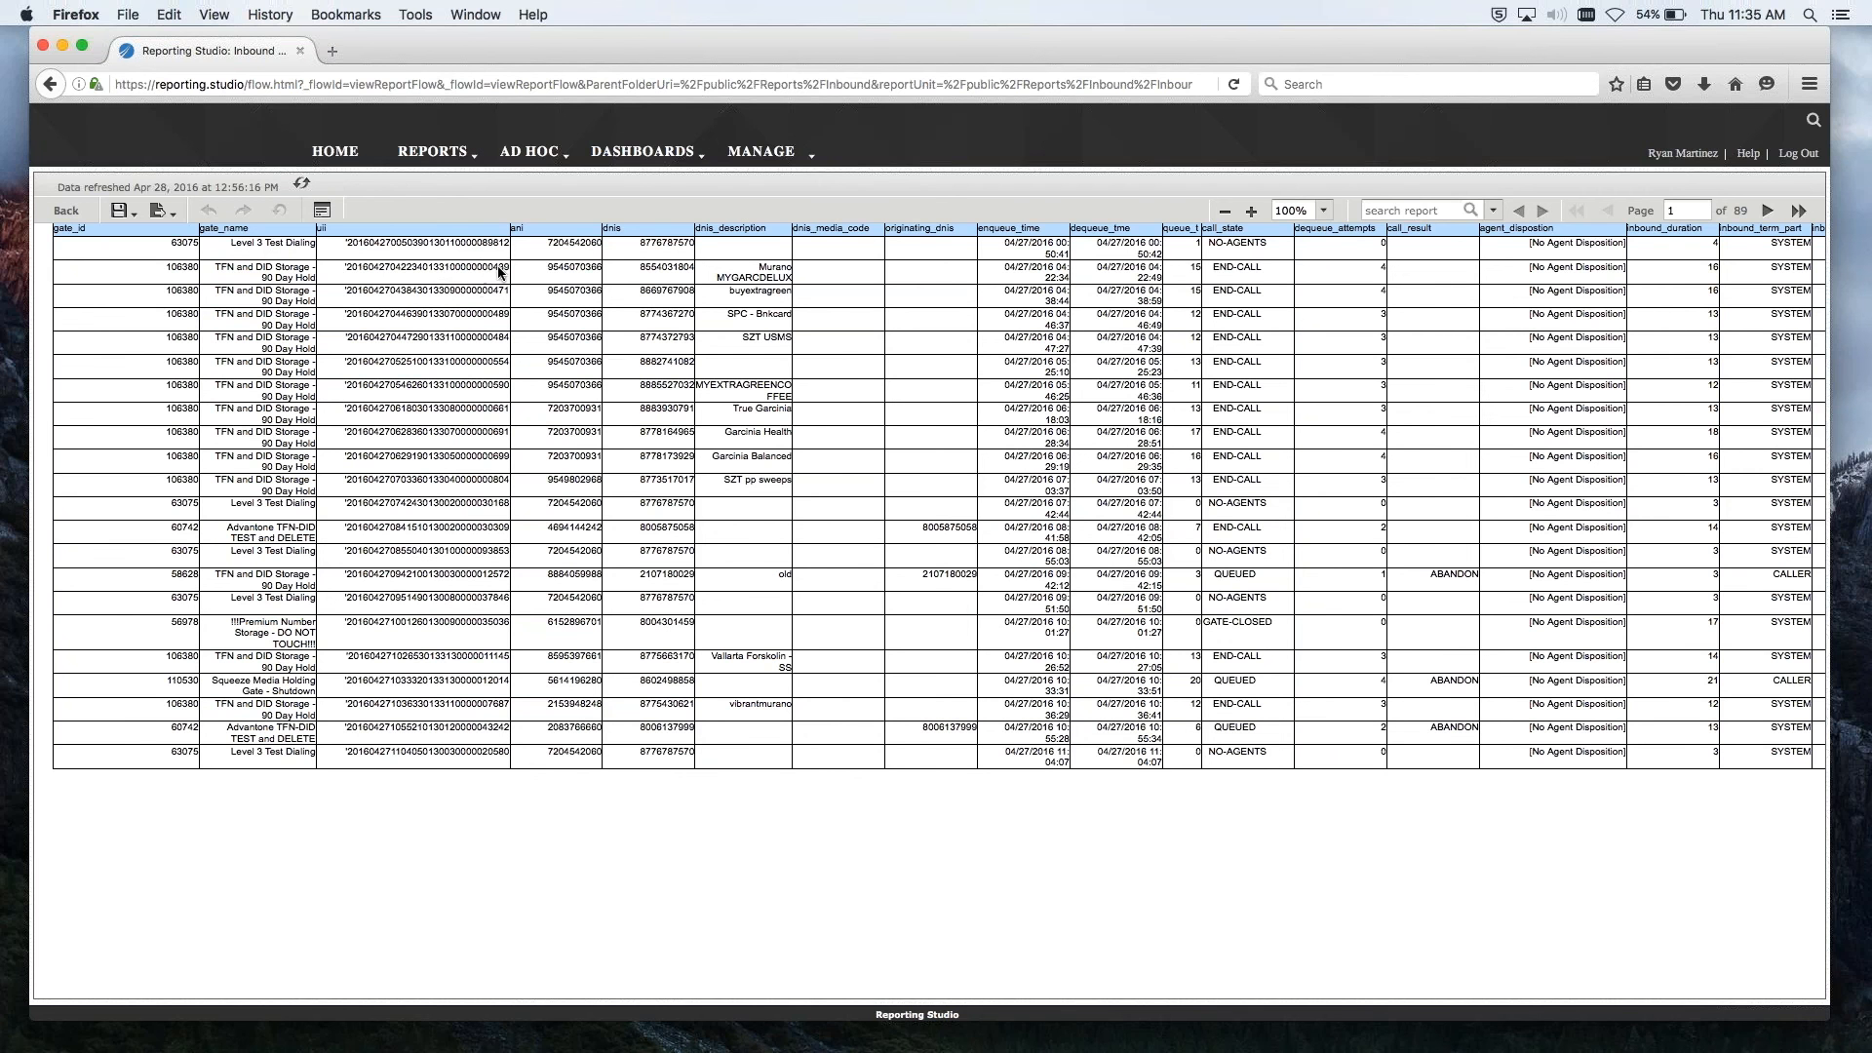
scroll(561, 328, "right", 15)
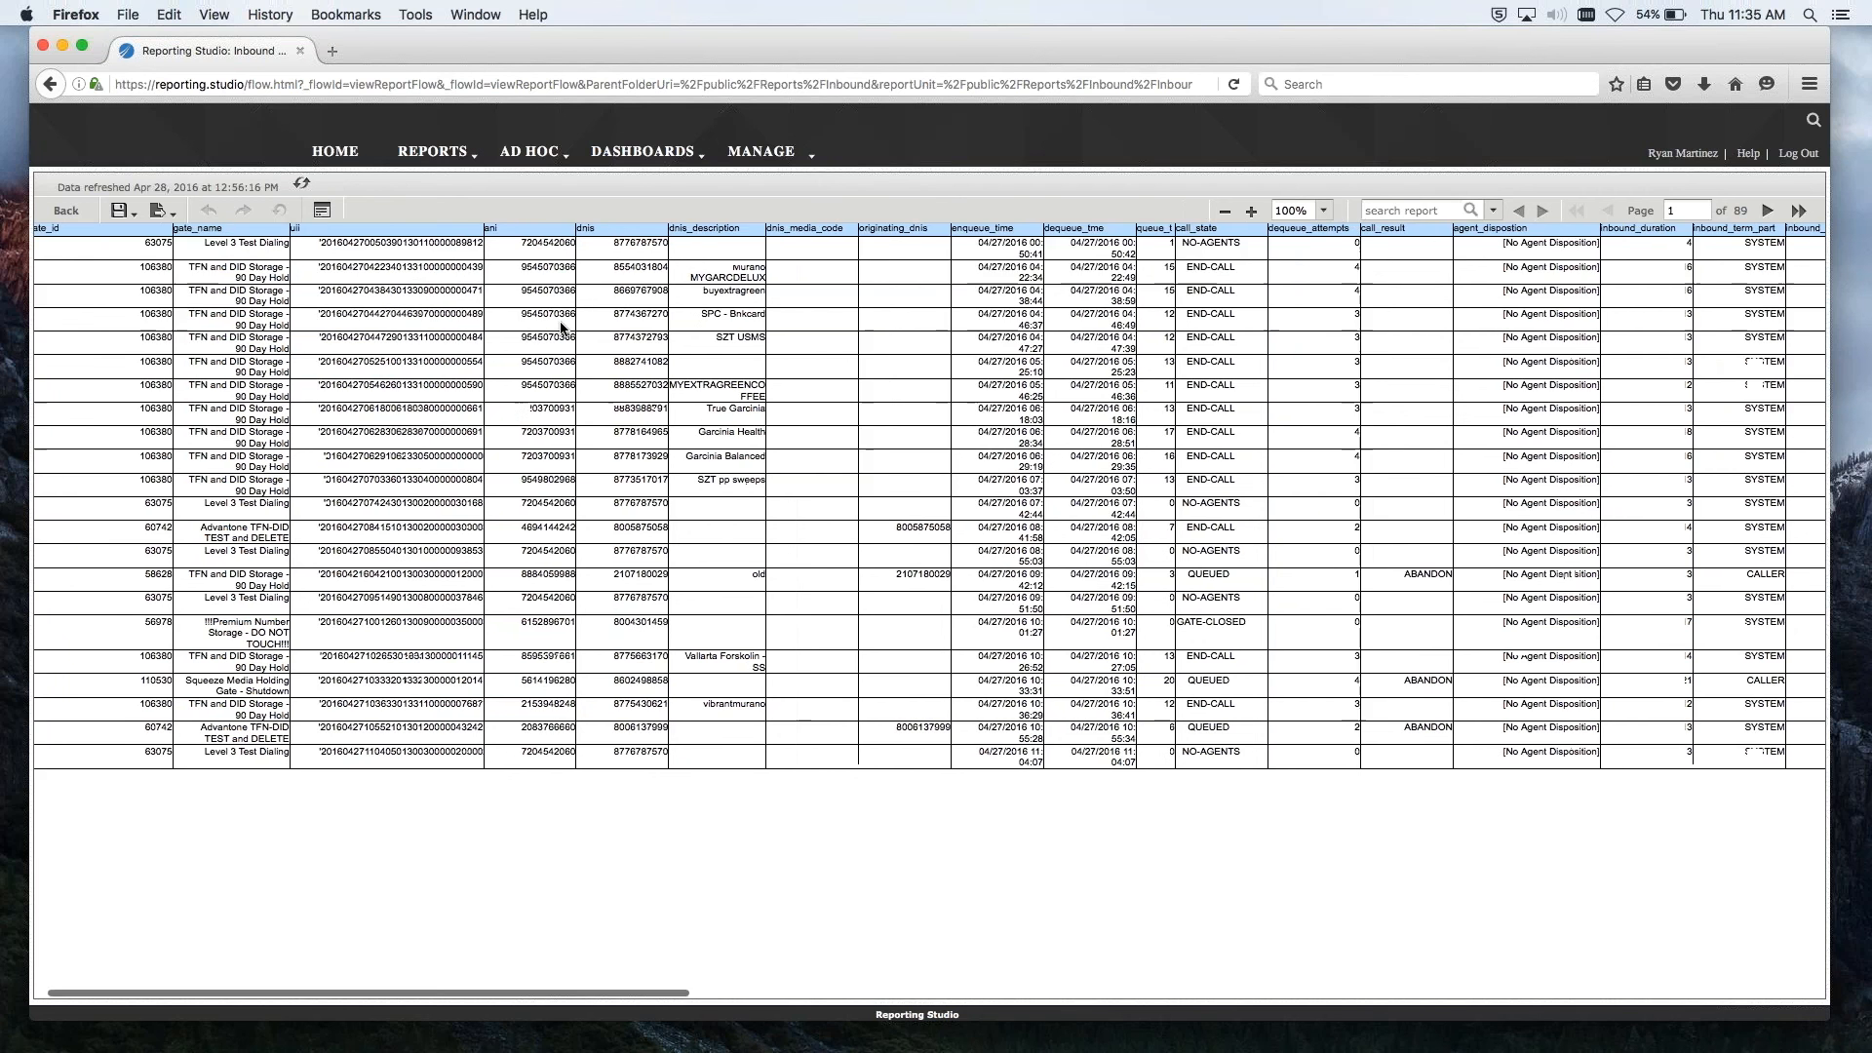
scroll(561, 325, "right", 10)
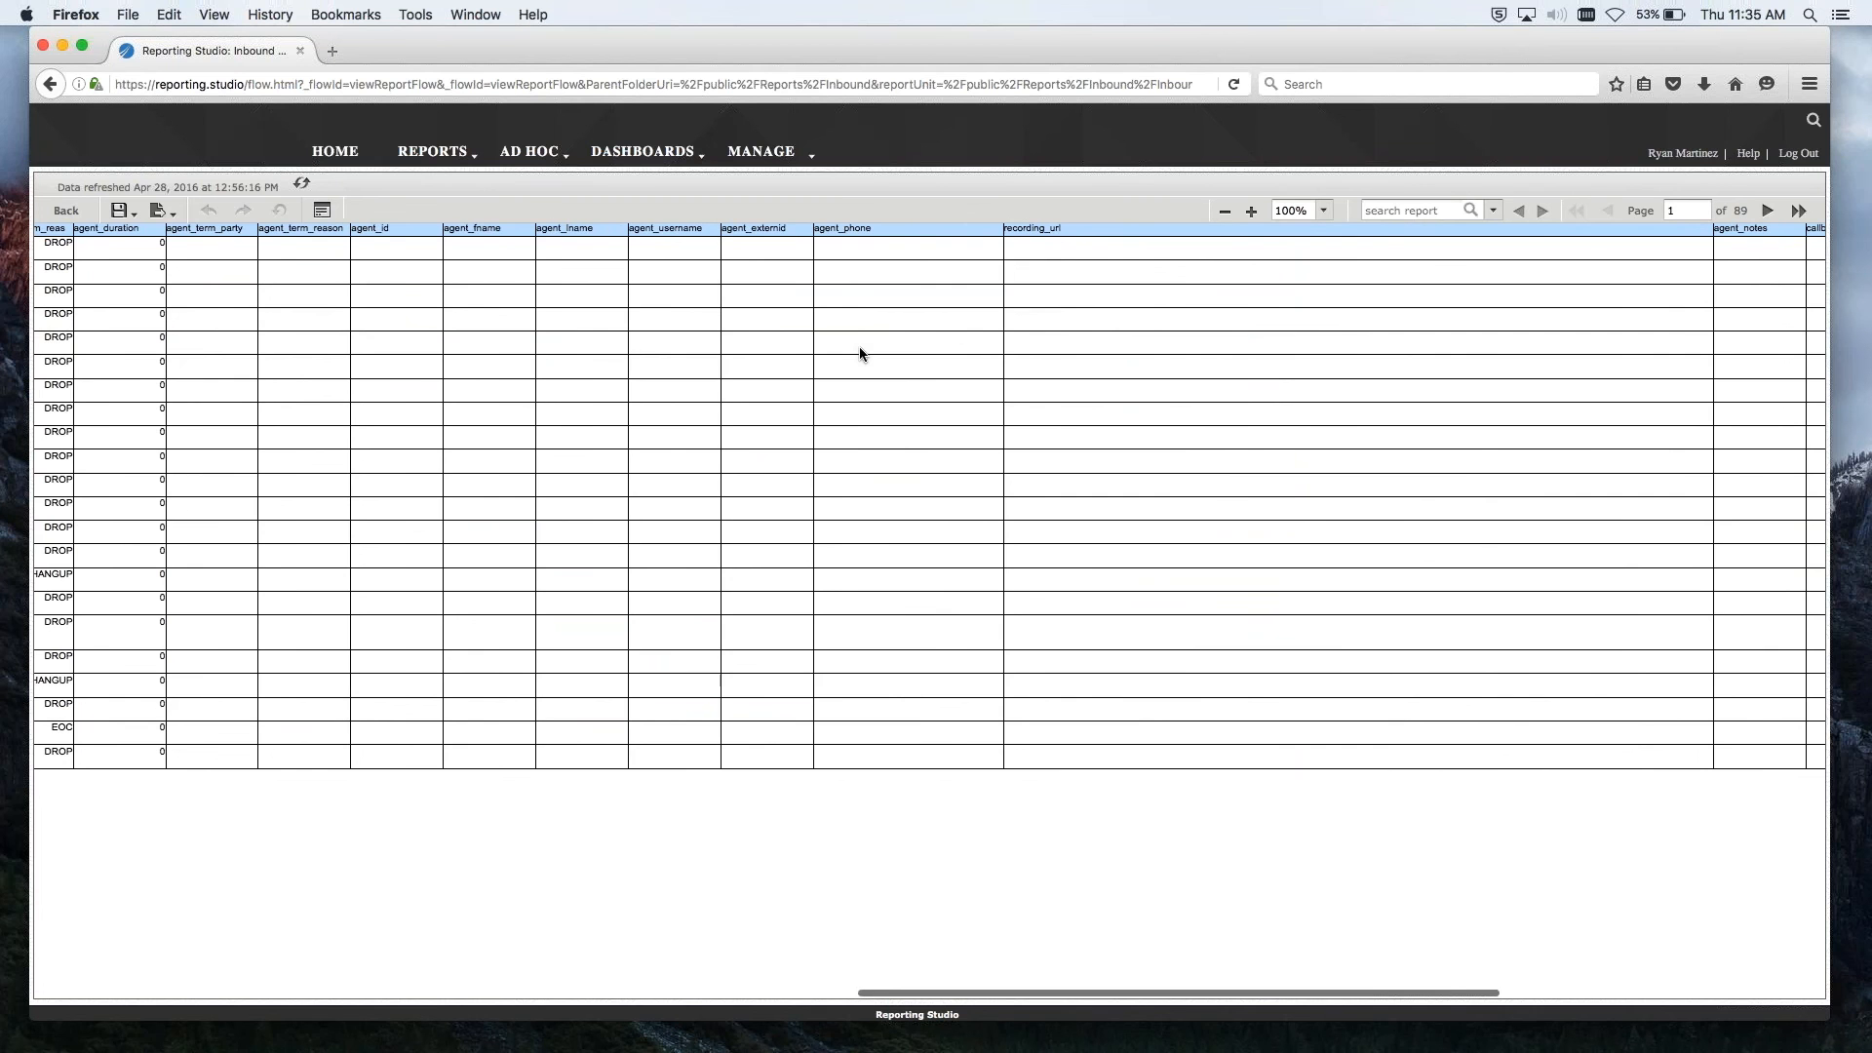
scroll(860, 353, "left", 3)
scroll(860, 348, "left", 15)
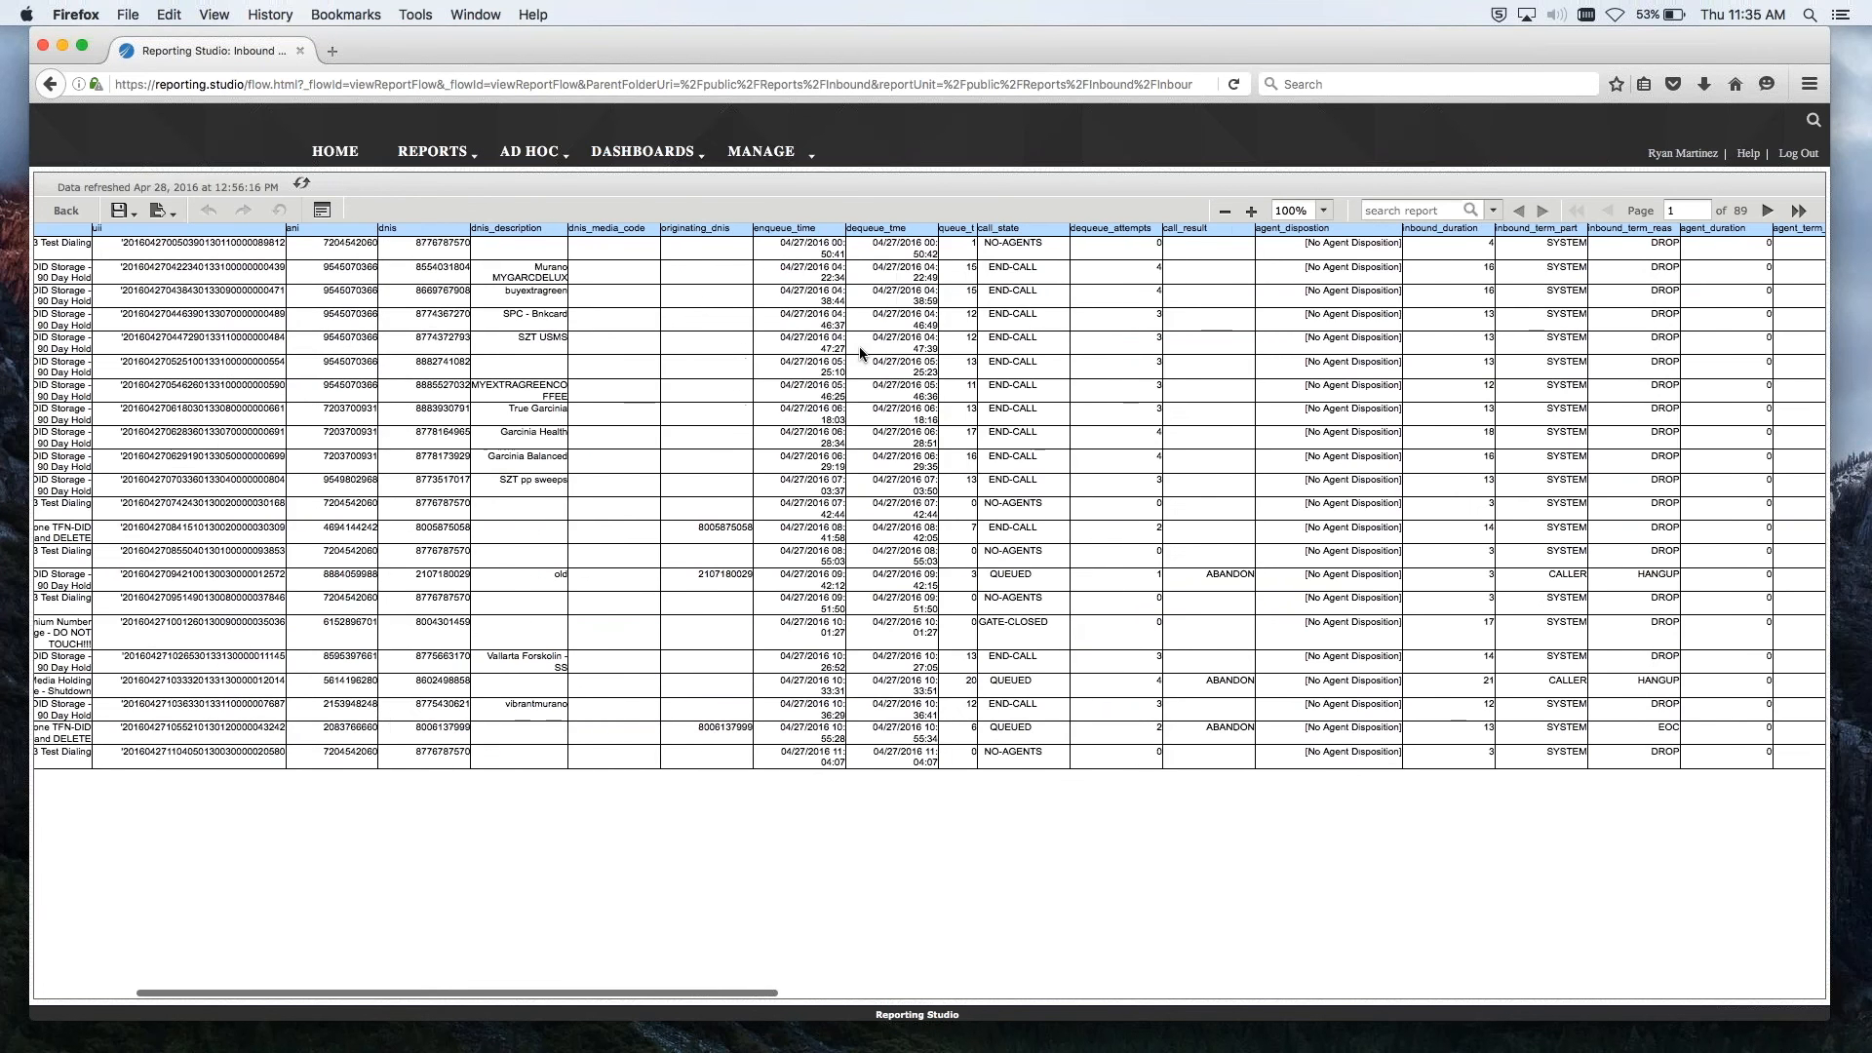
scroll(858, 351, "left", 3)
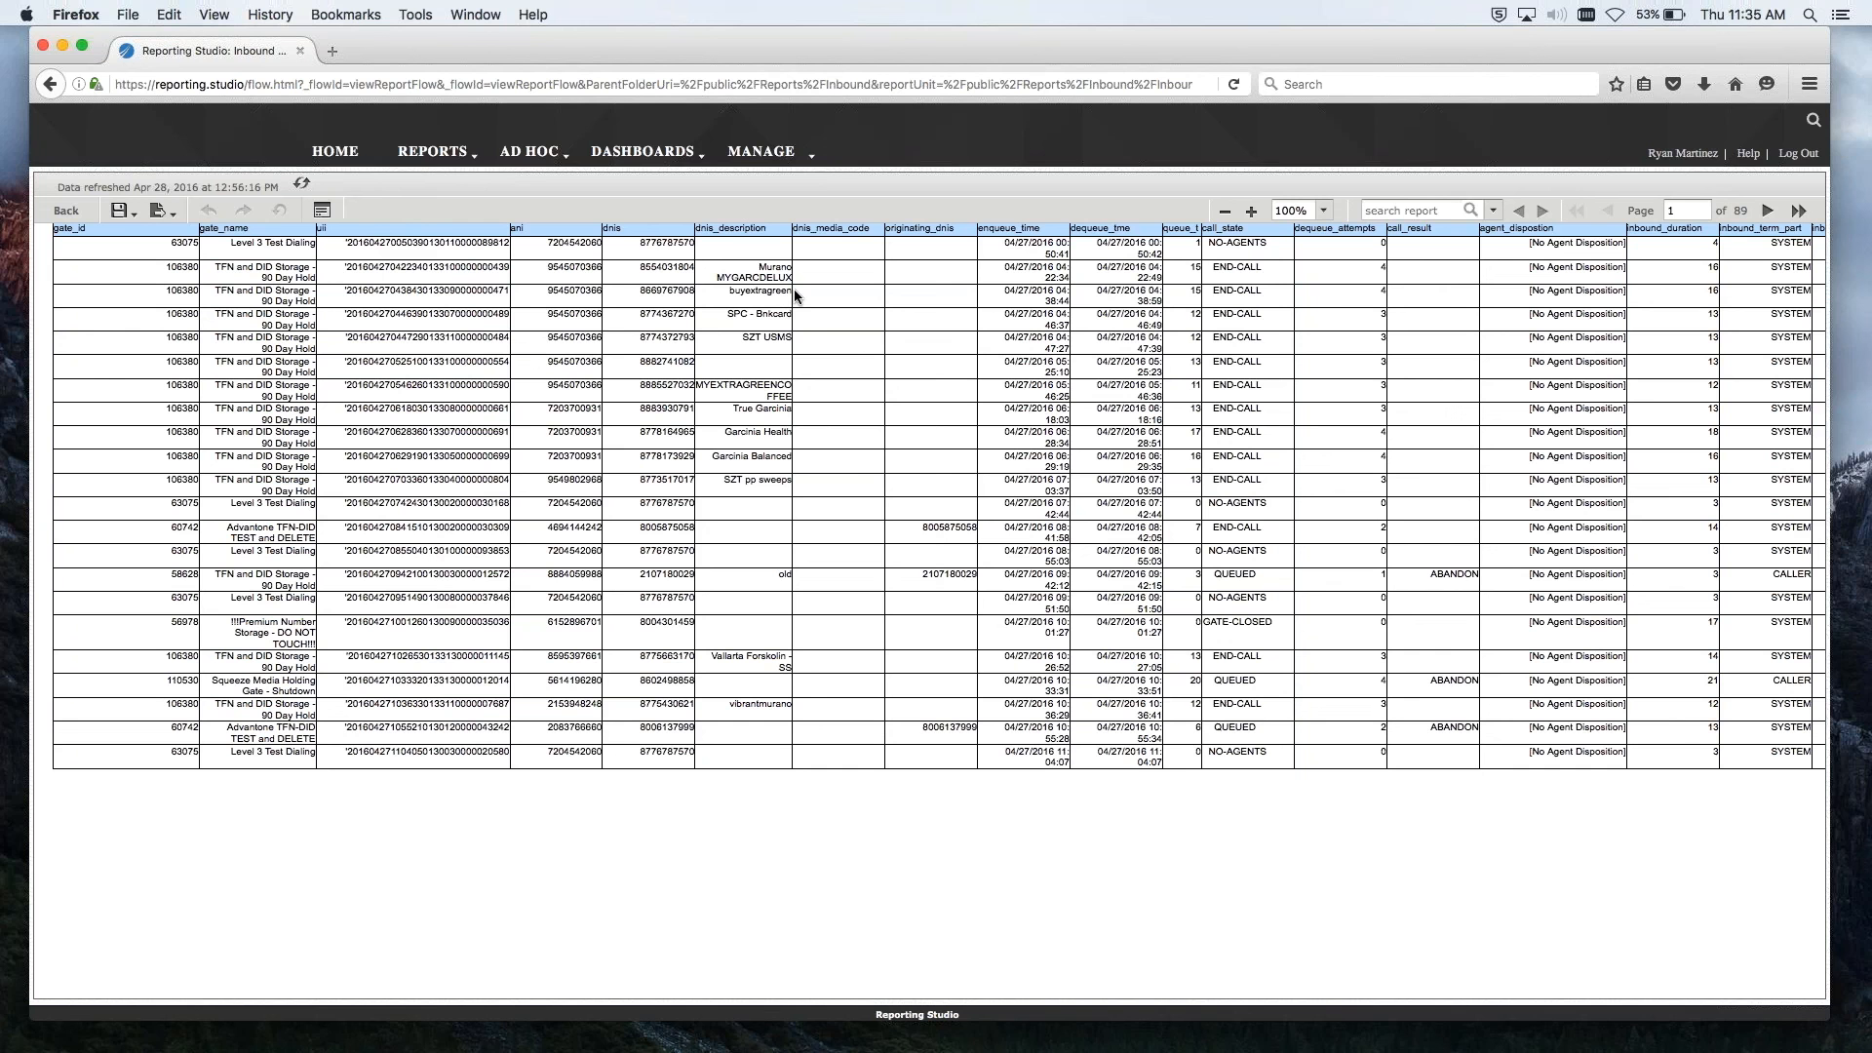
Step: Review the basic formatting options for the dnis_media_code column, including what they apply to, and leave without changing them
left_click(829, 232)
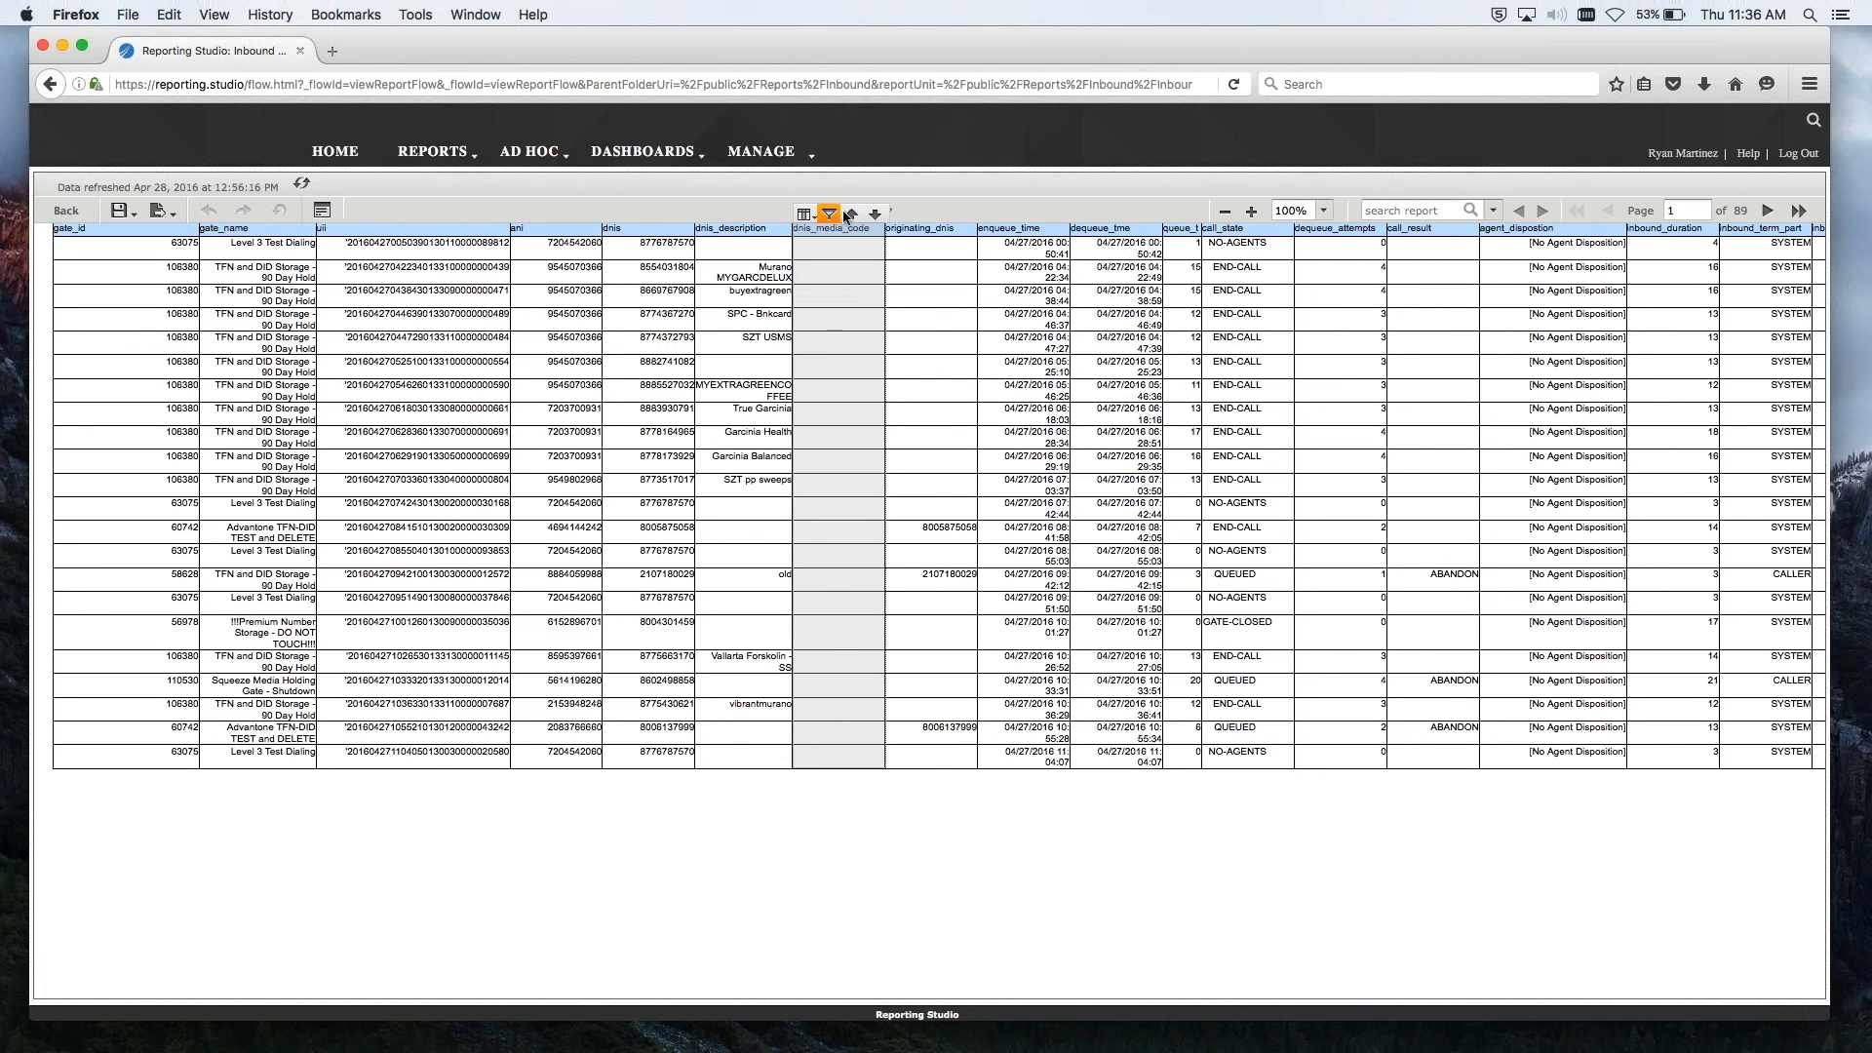
left_click(846, 215)
left_click(802, 215)
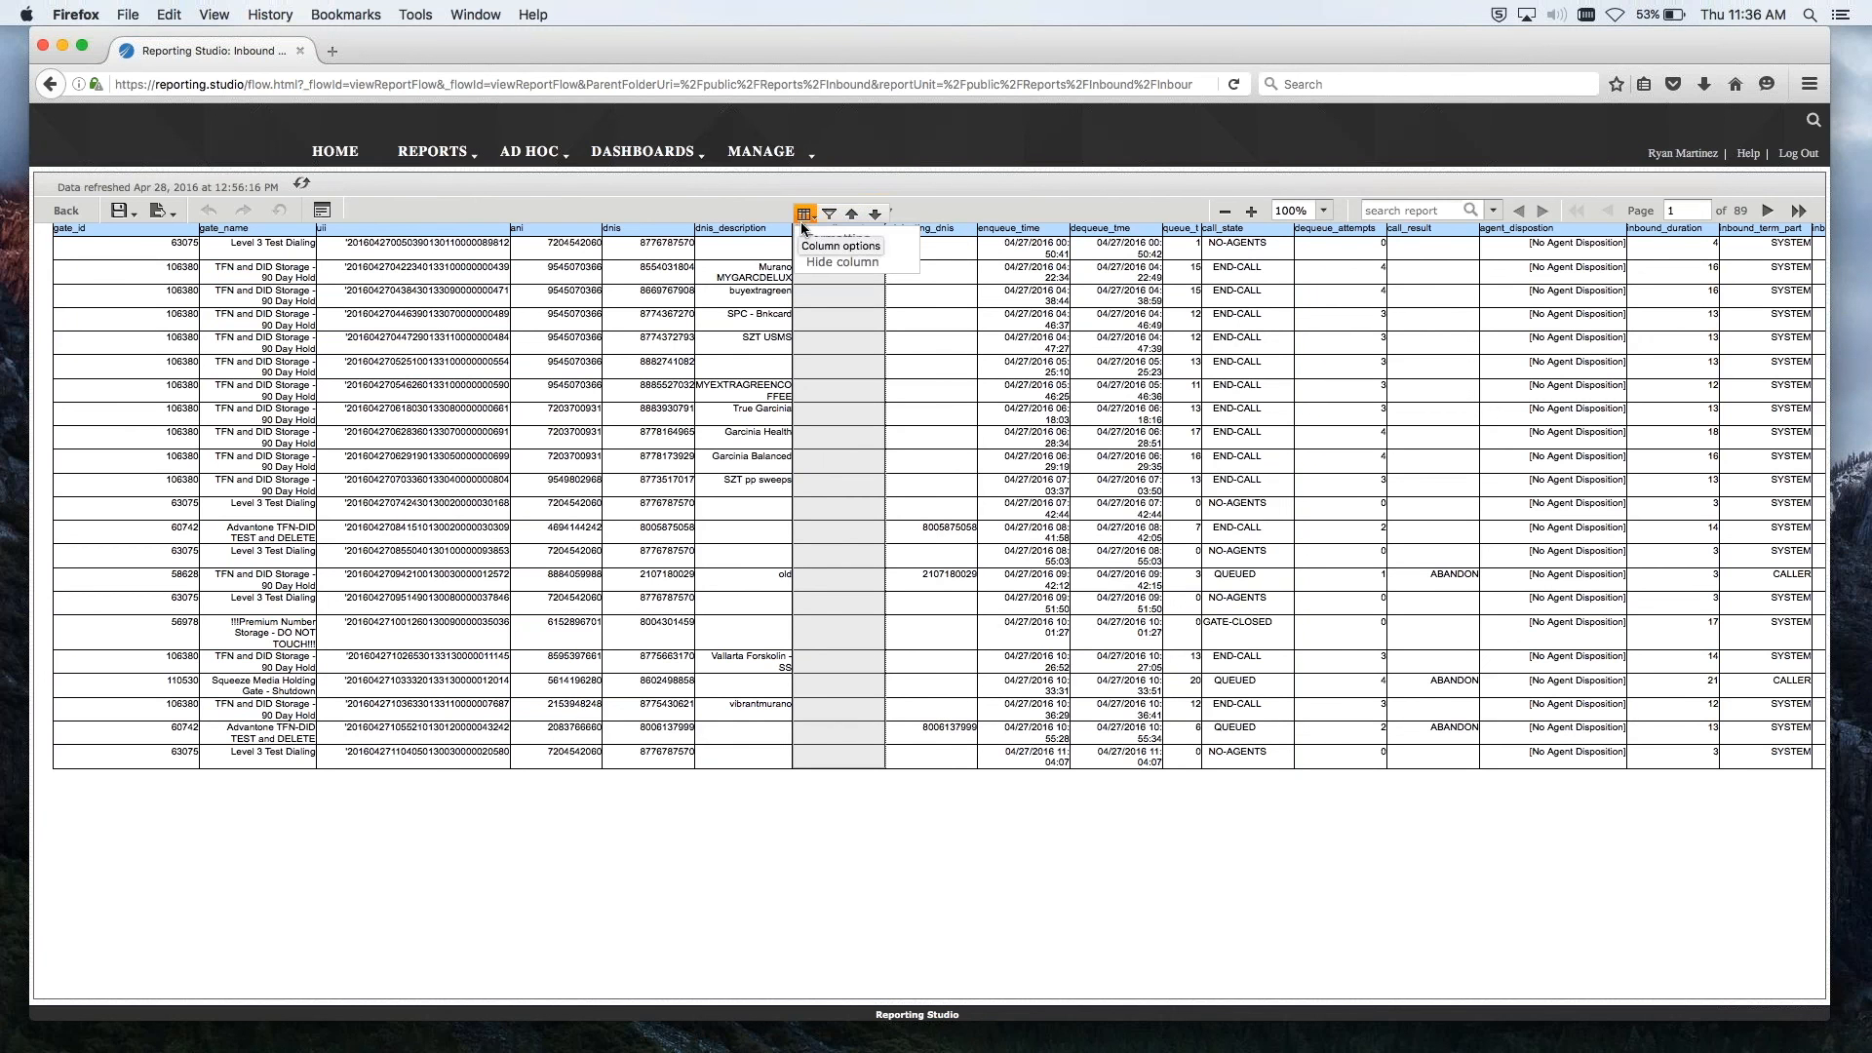
left_click(809, 240)
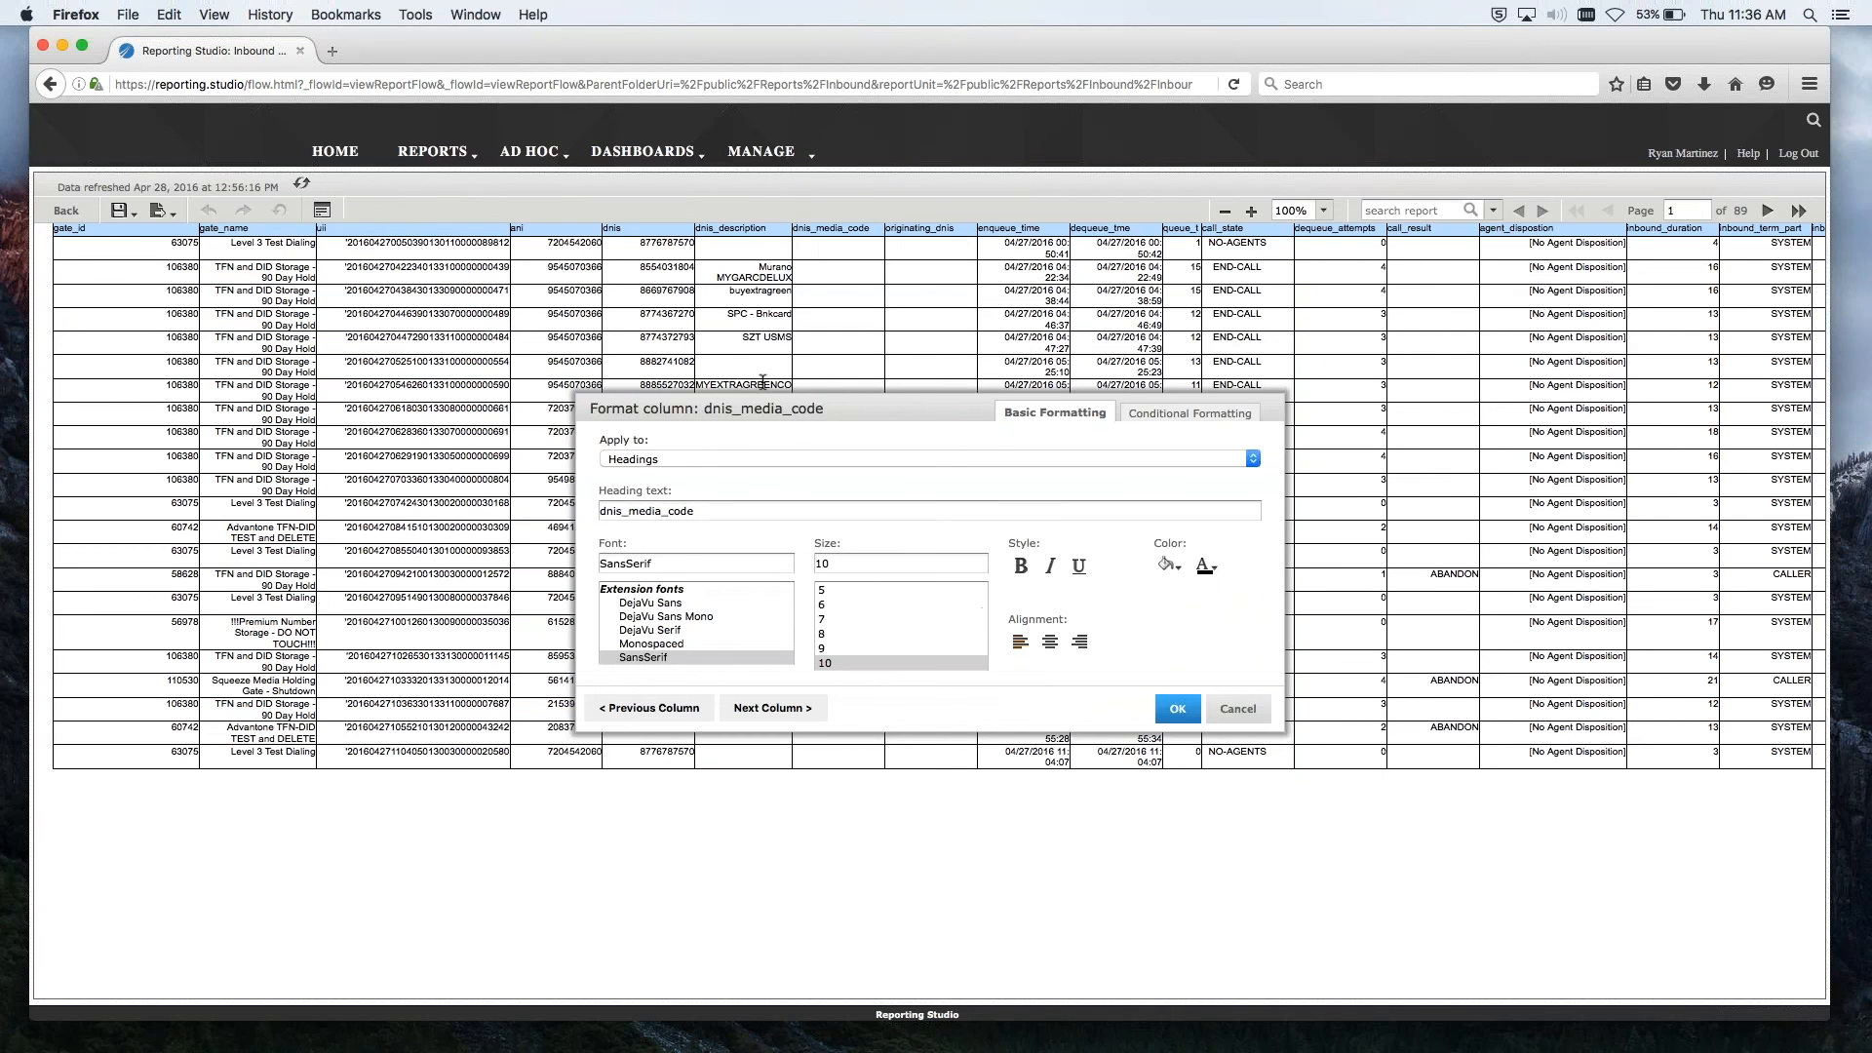
left_click(683, 456)
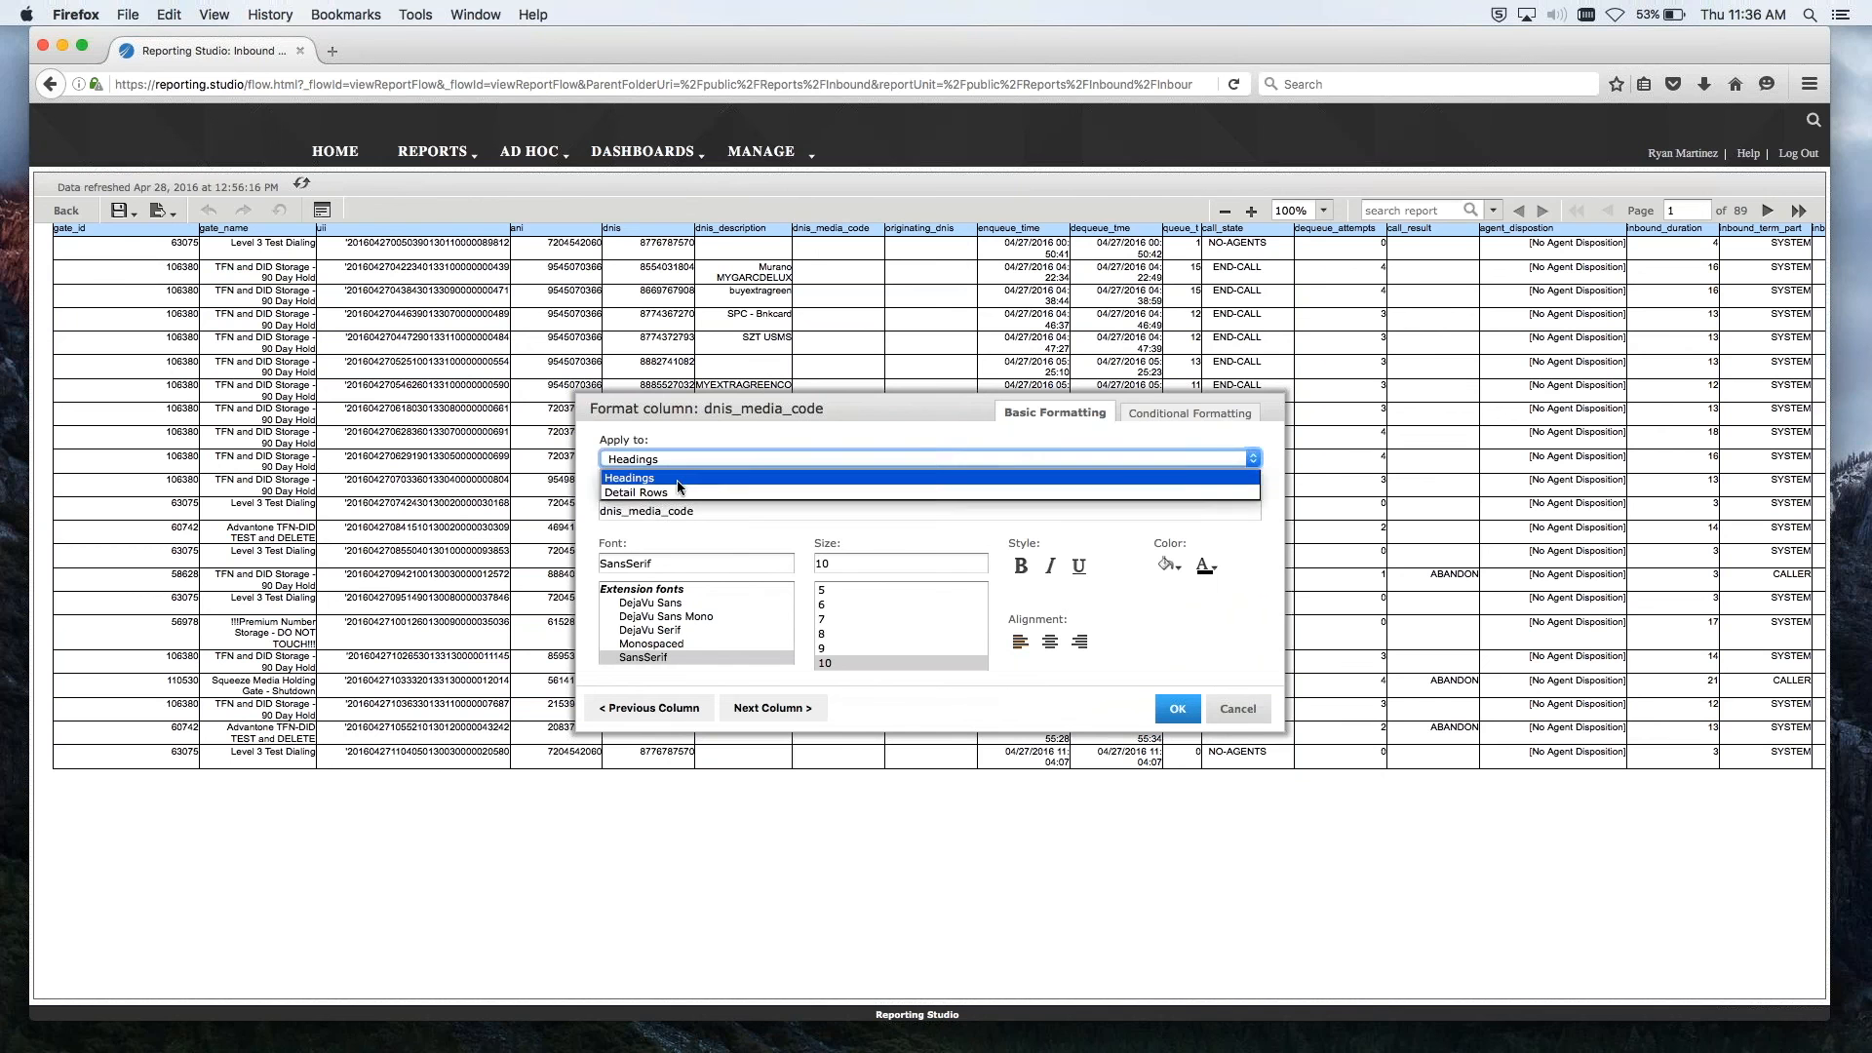
left_click(726, 543)
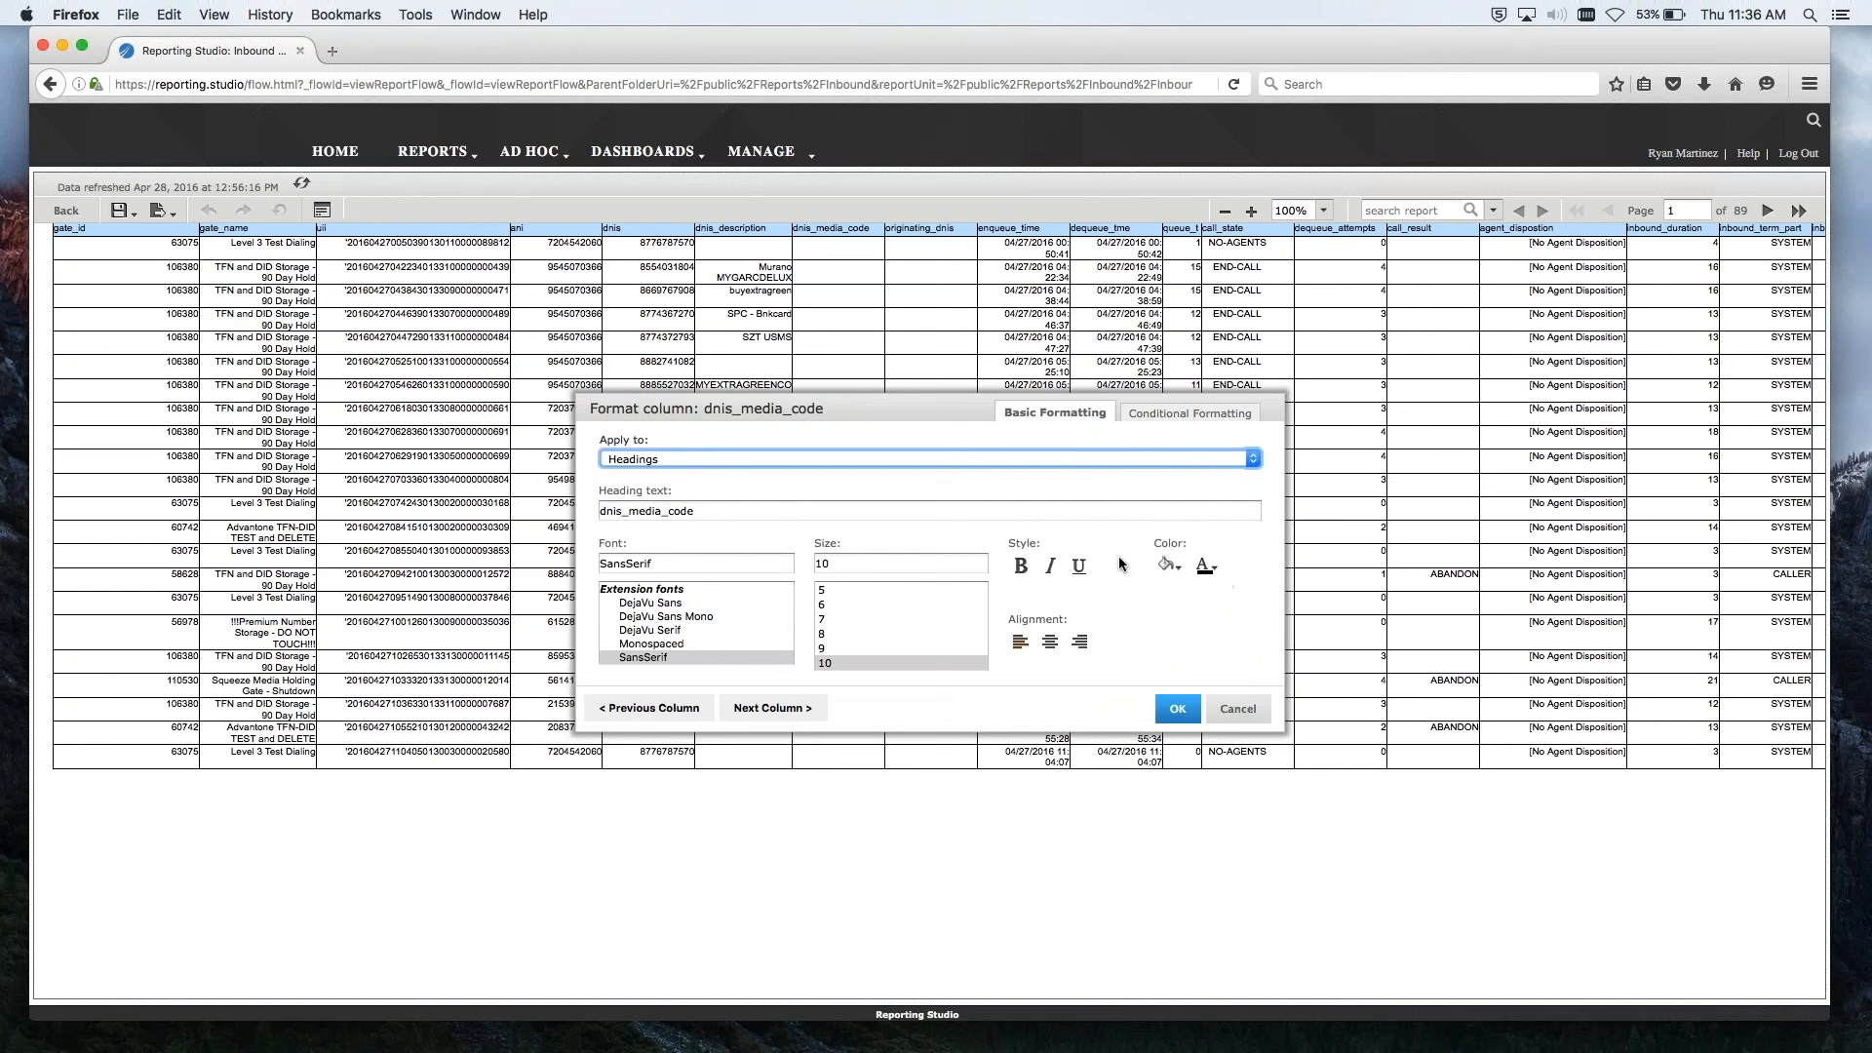
left_click(1237, 712)
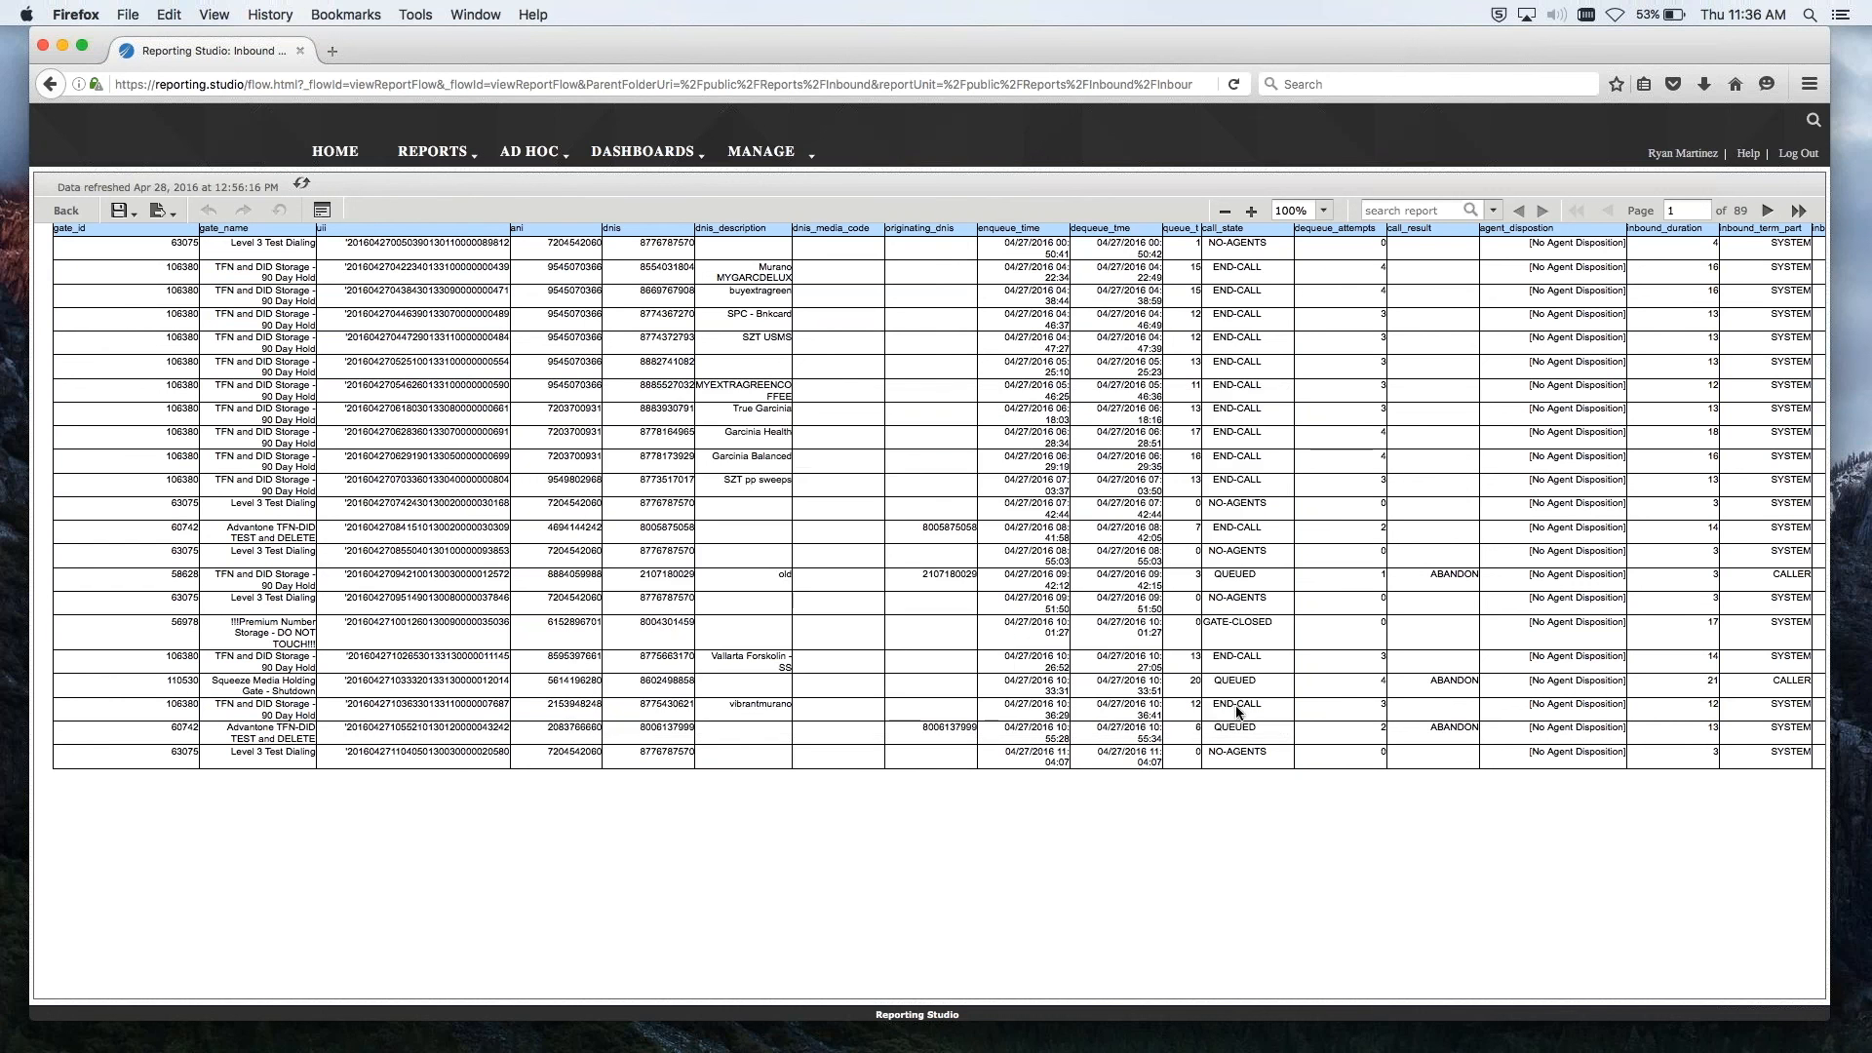
Step: Hide the dnis_media_code column in the inbound report
left_click(825, 232)
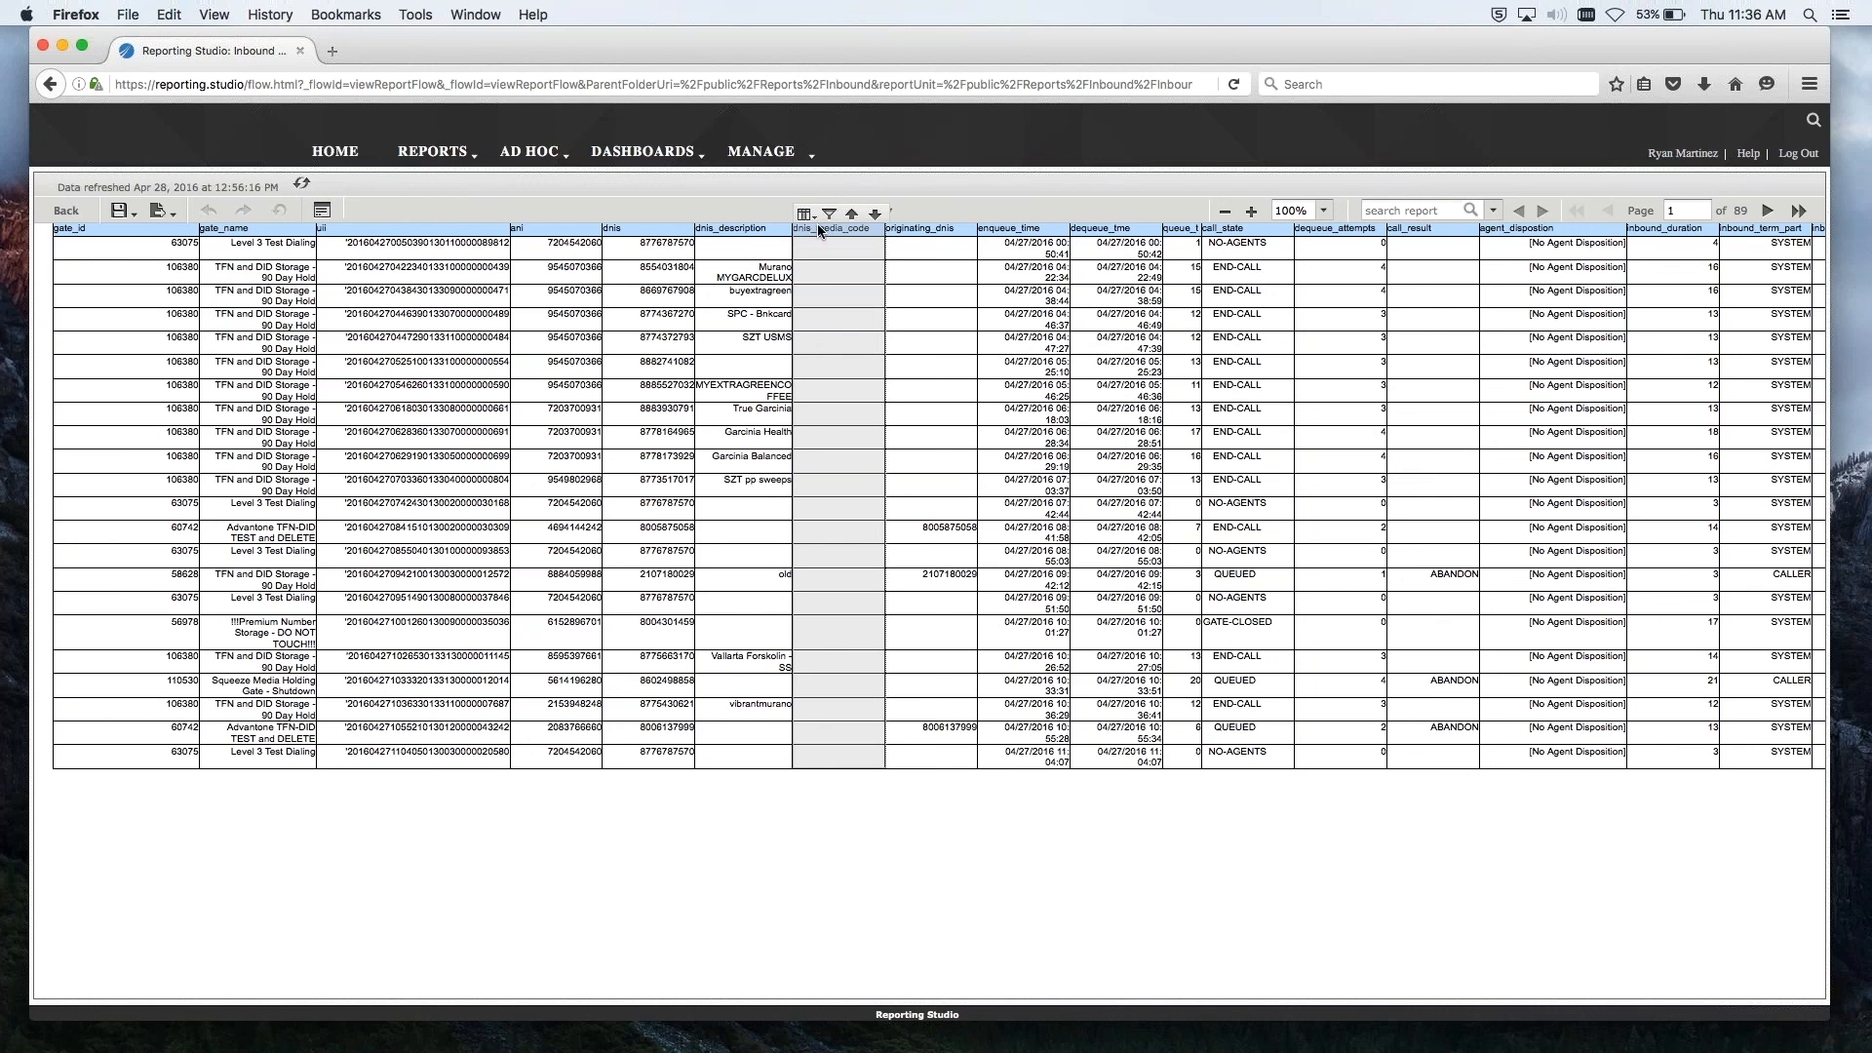
left_click(805, 213)
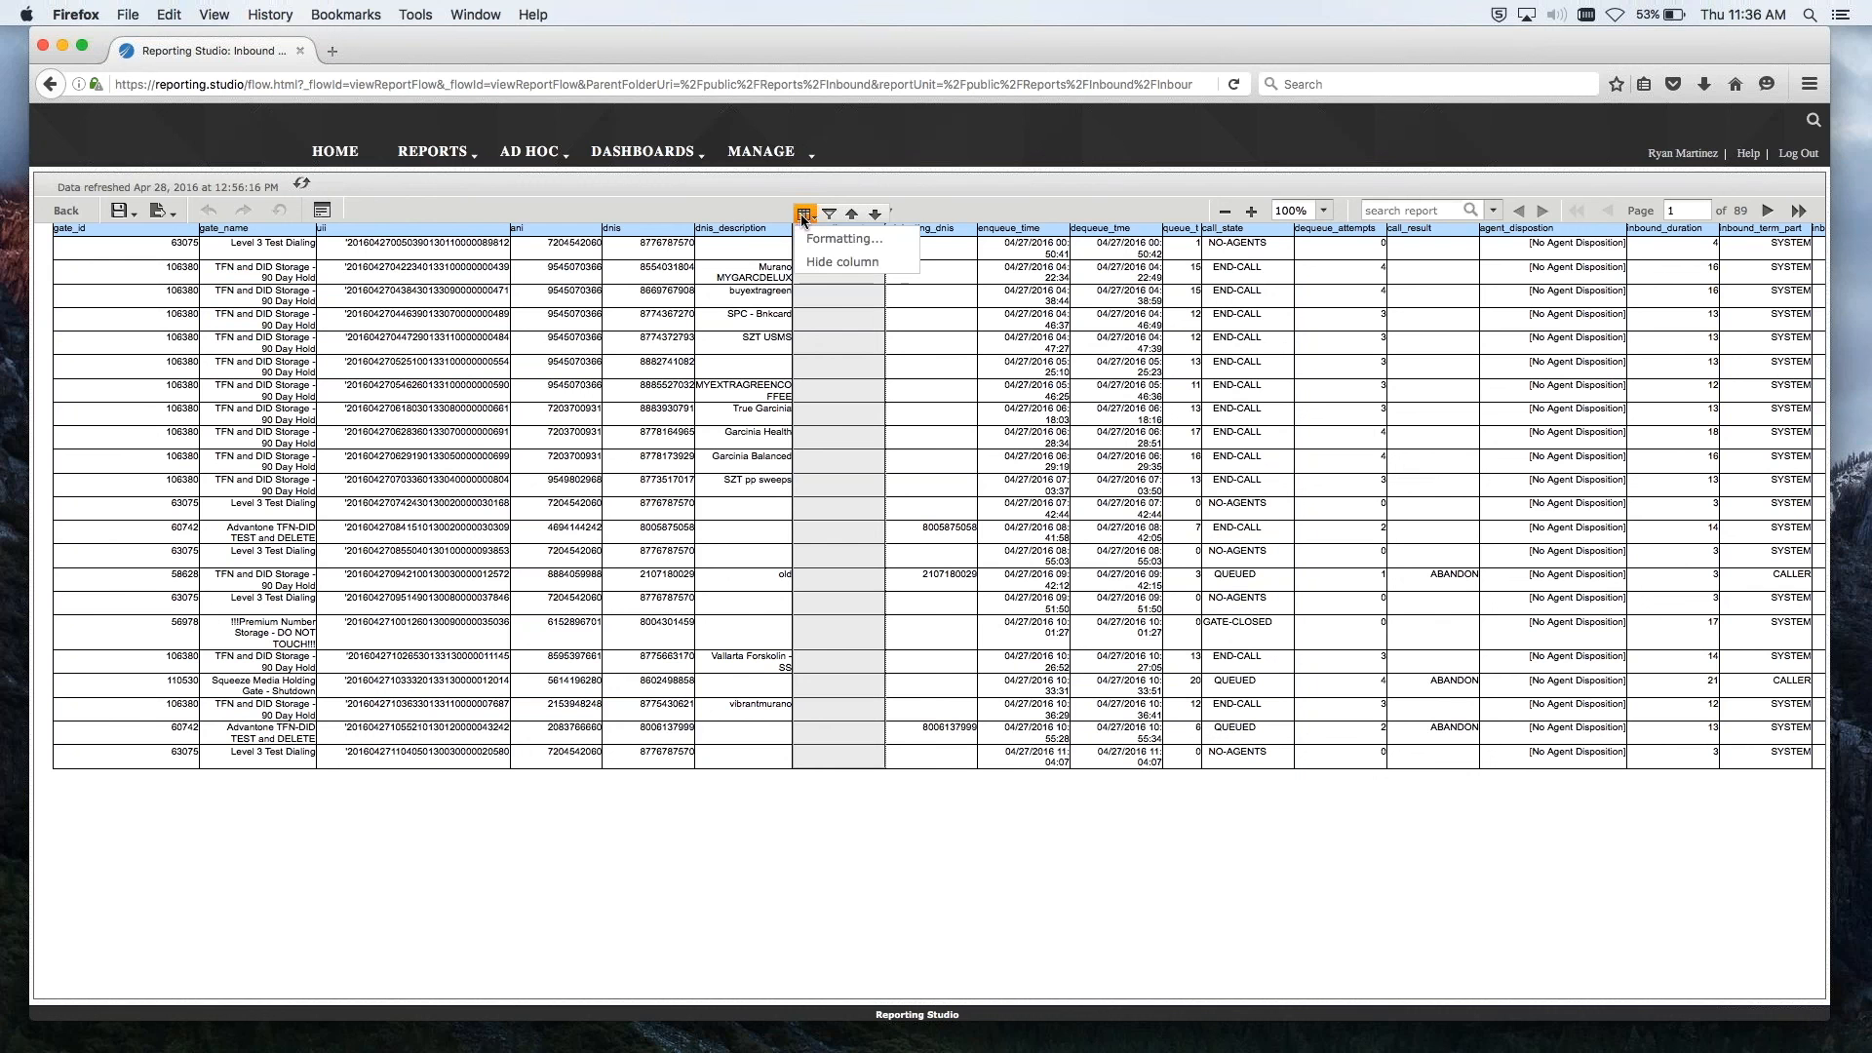
left_click(818, 263)
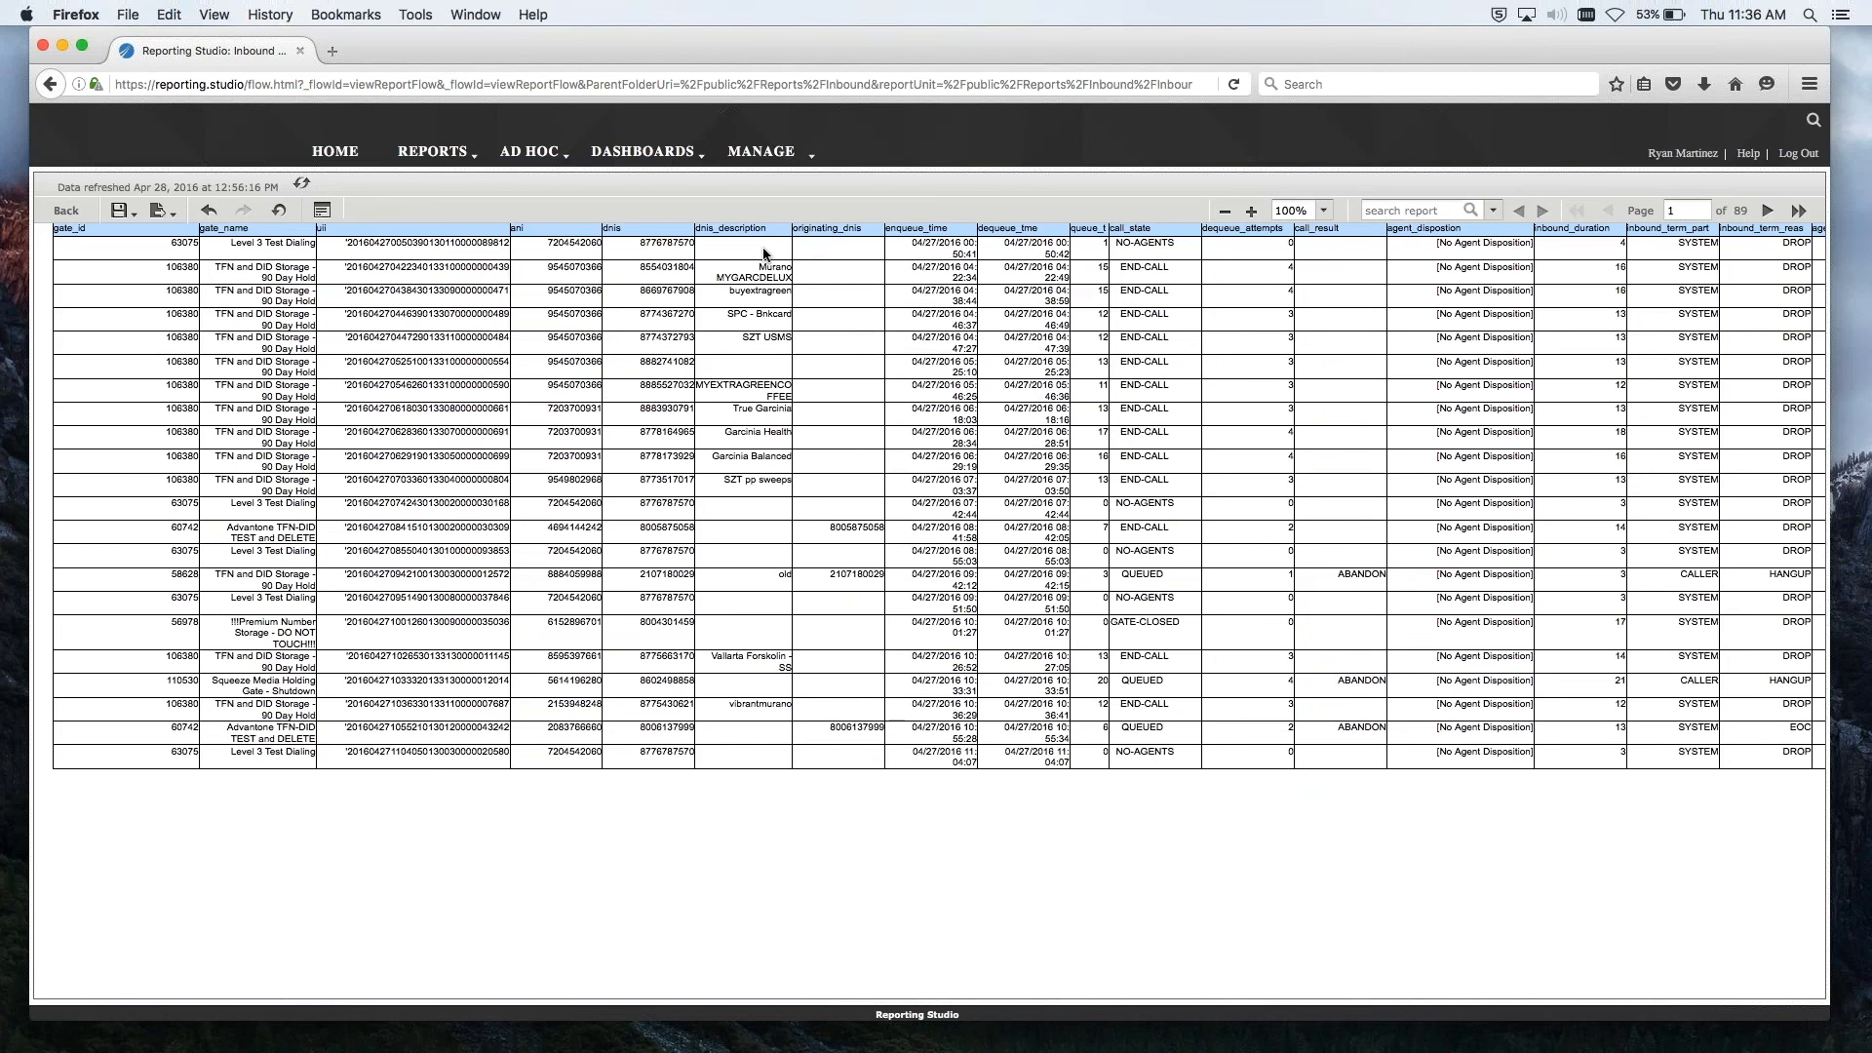
Step: Review the export formats and the Save and Save As options available for the inbound report
left_click(164, 214)
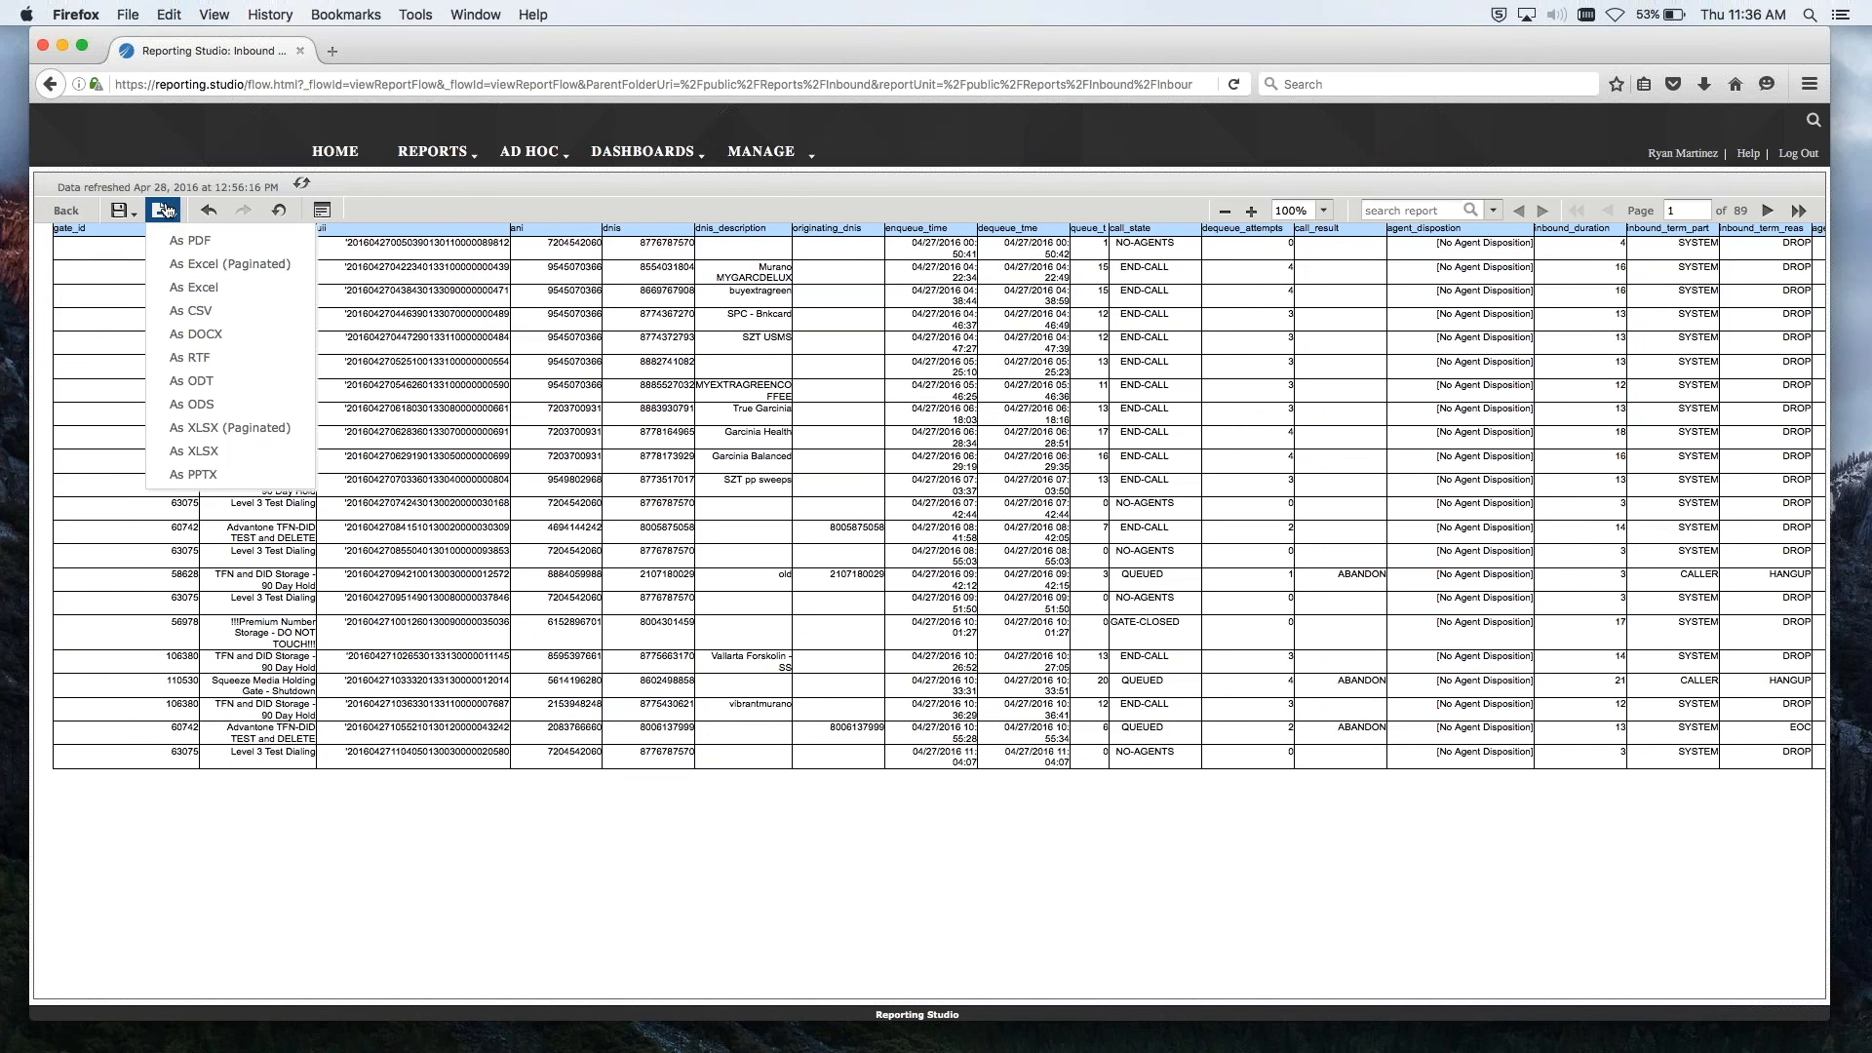
left_click(164, 213)
left_click(122, 211)
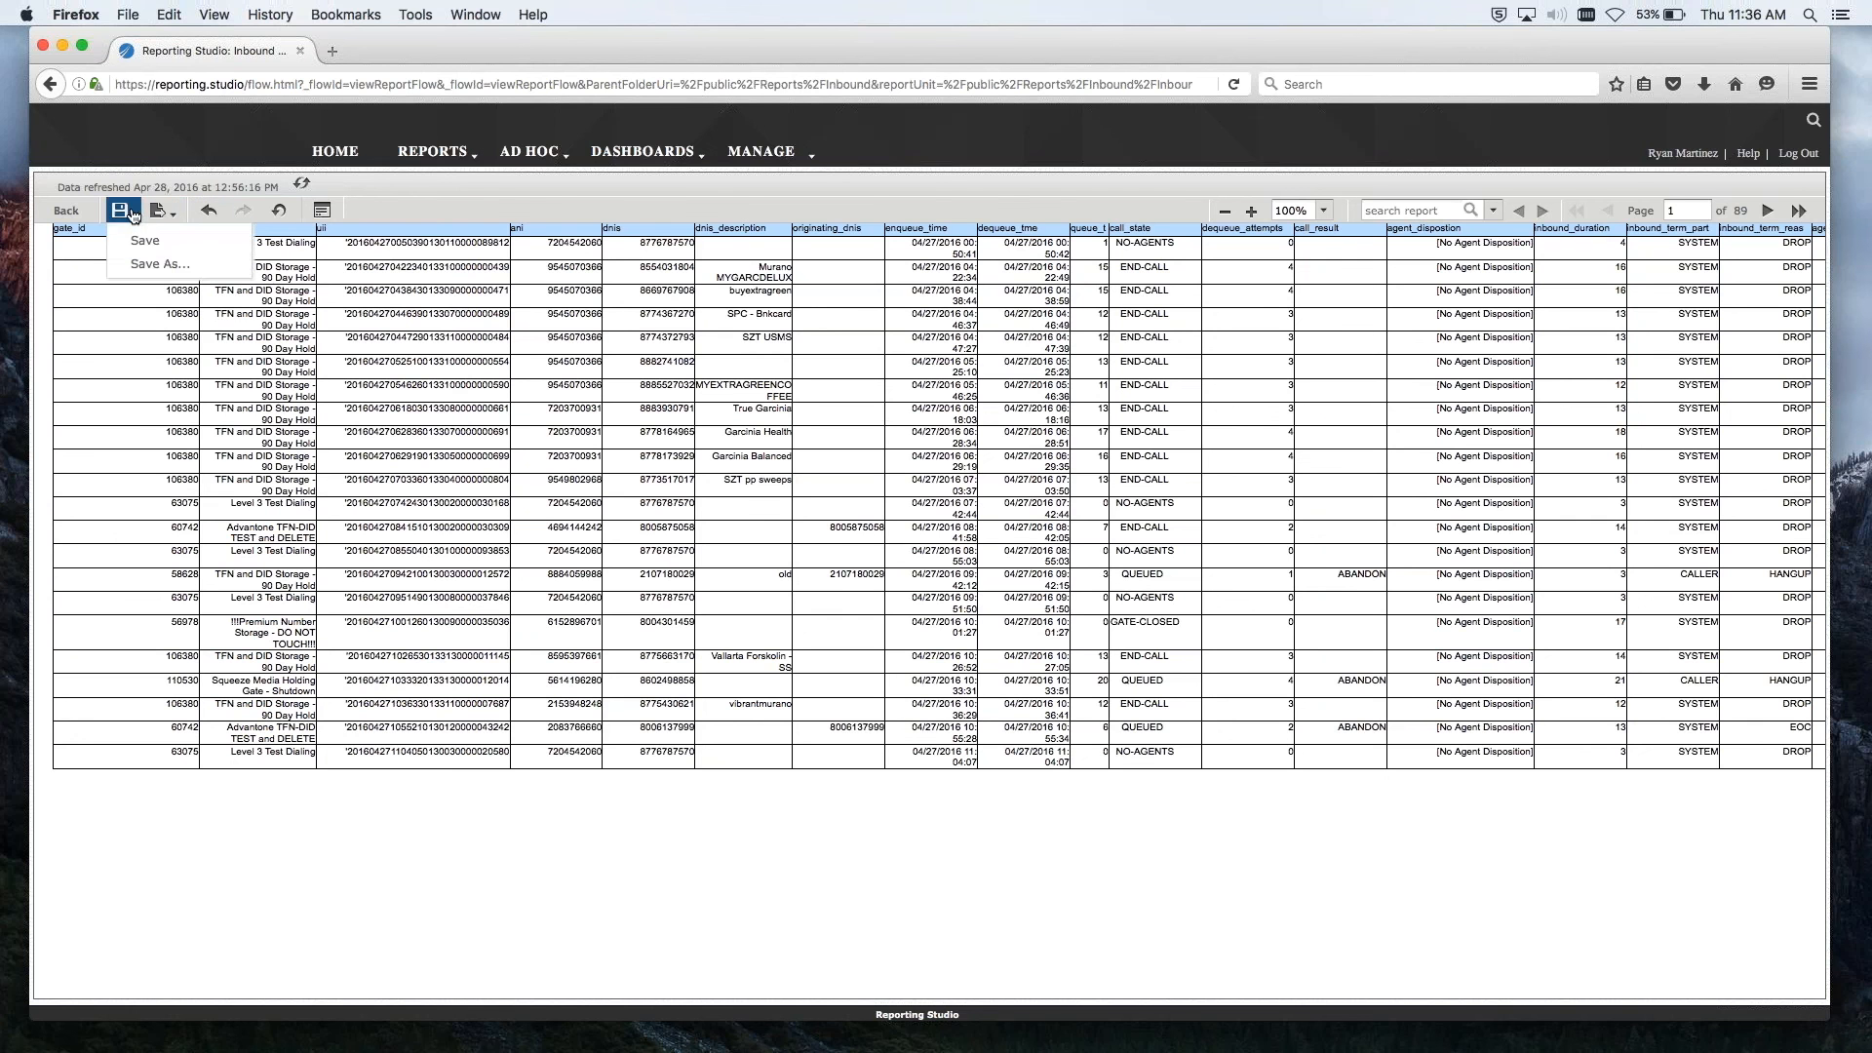
left_click(156, 263)
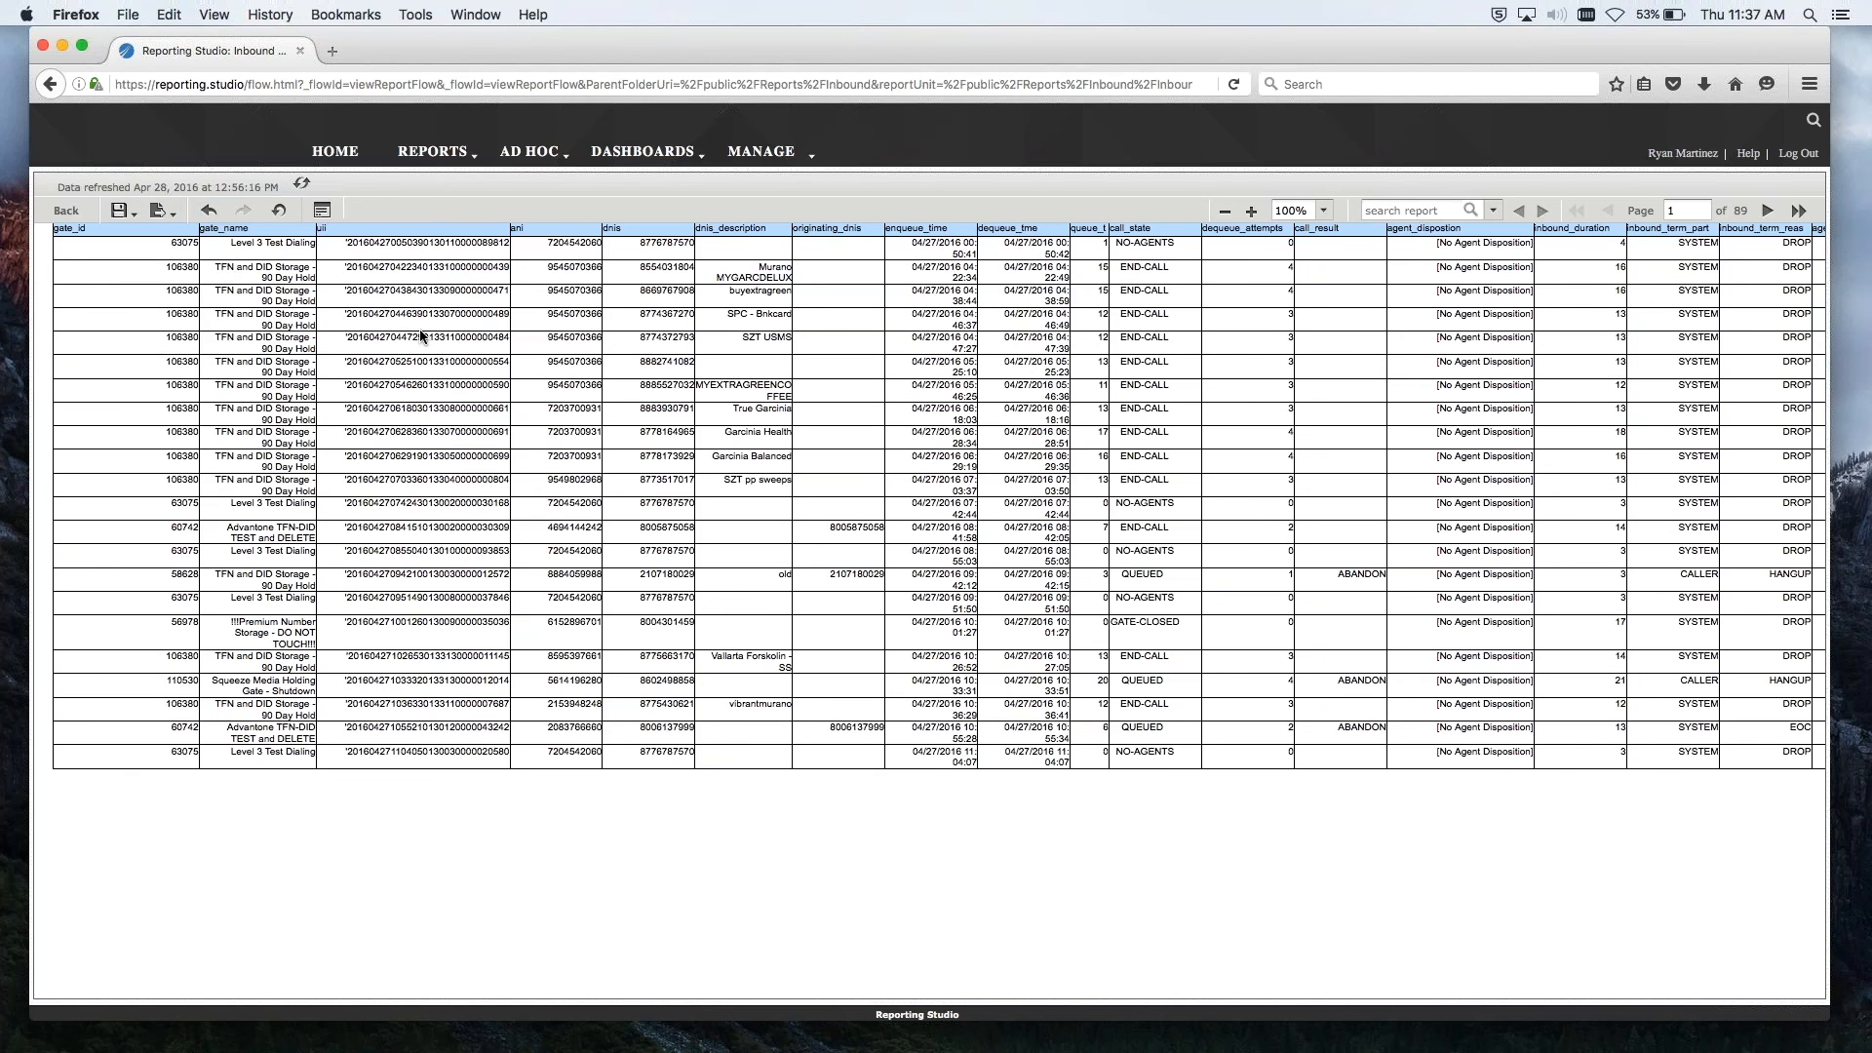
Step: Leave the inbound report without saving its changes, list all reports in the repository, and expand the resource type filter choices
scroll(424, 337, "right", 3)
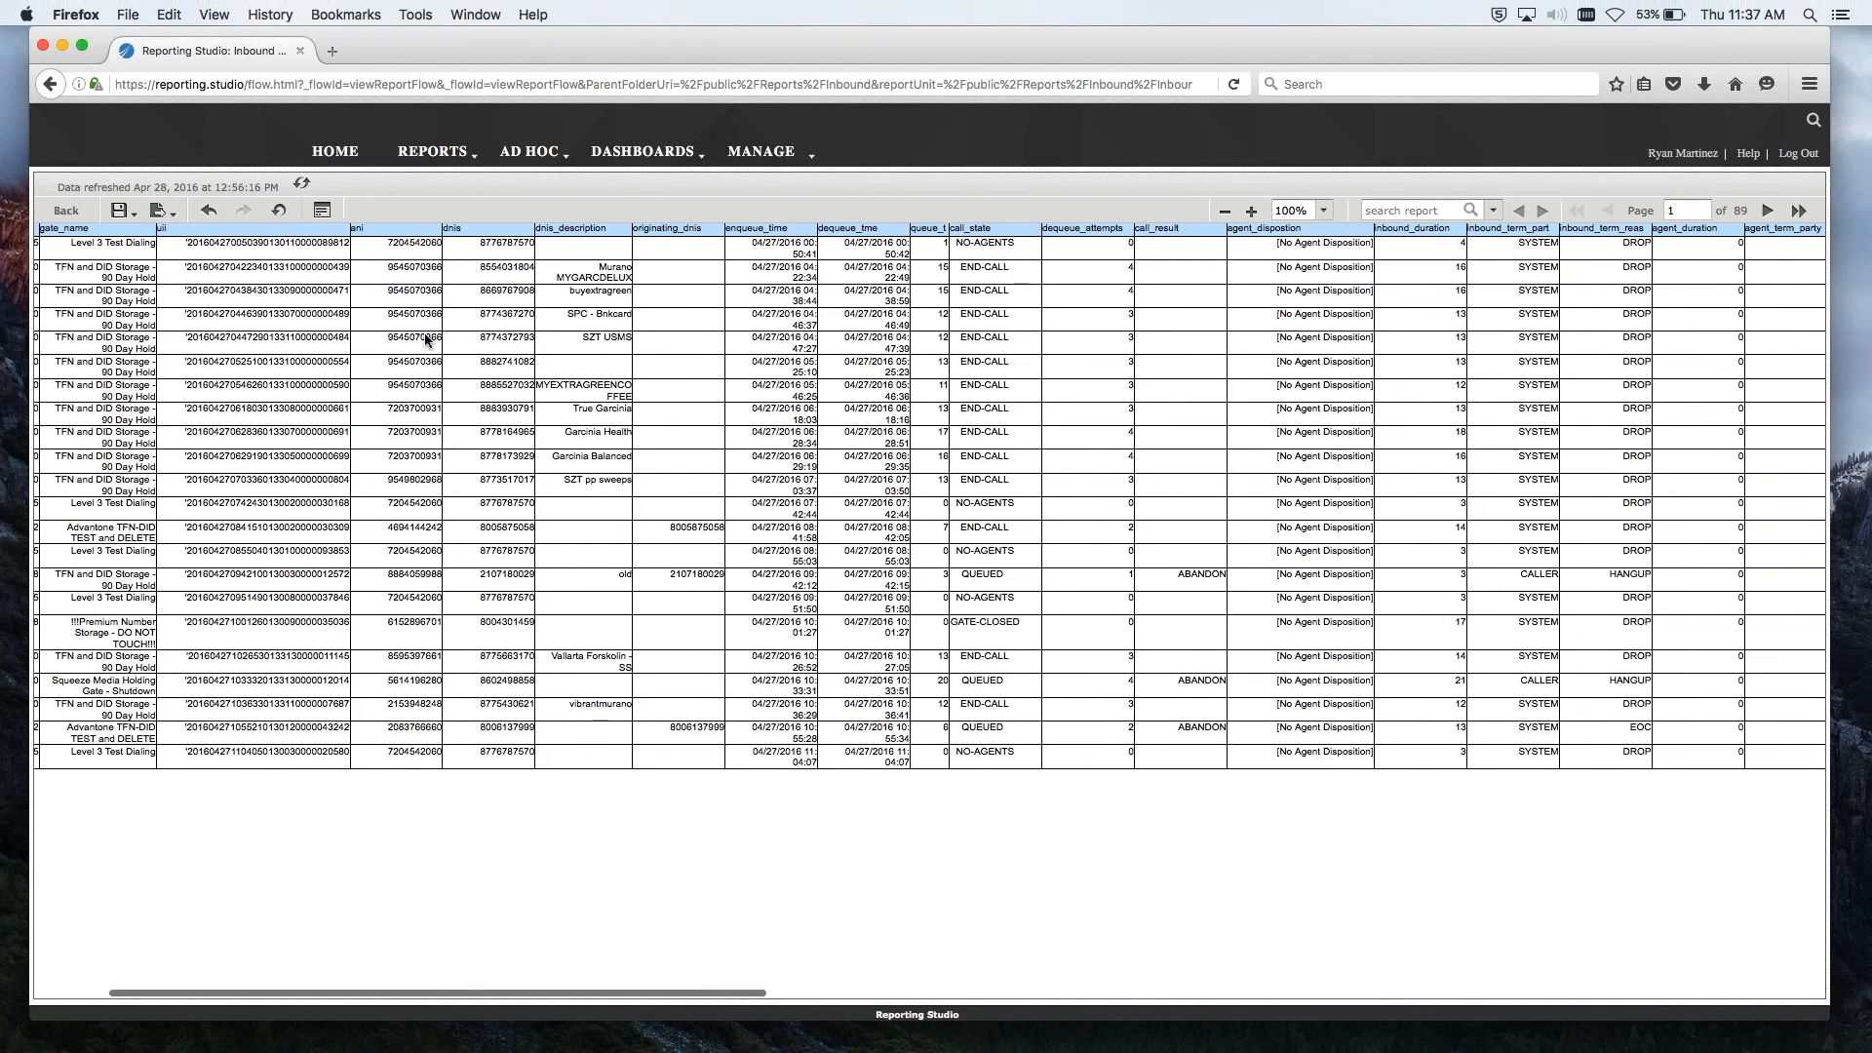
scroll(428, 335, "right", 3)
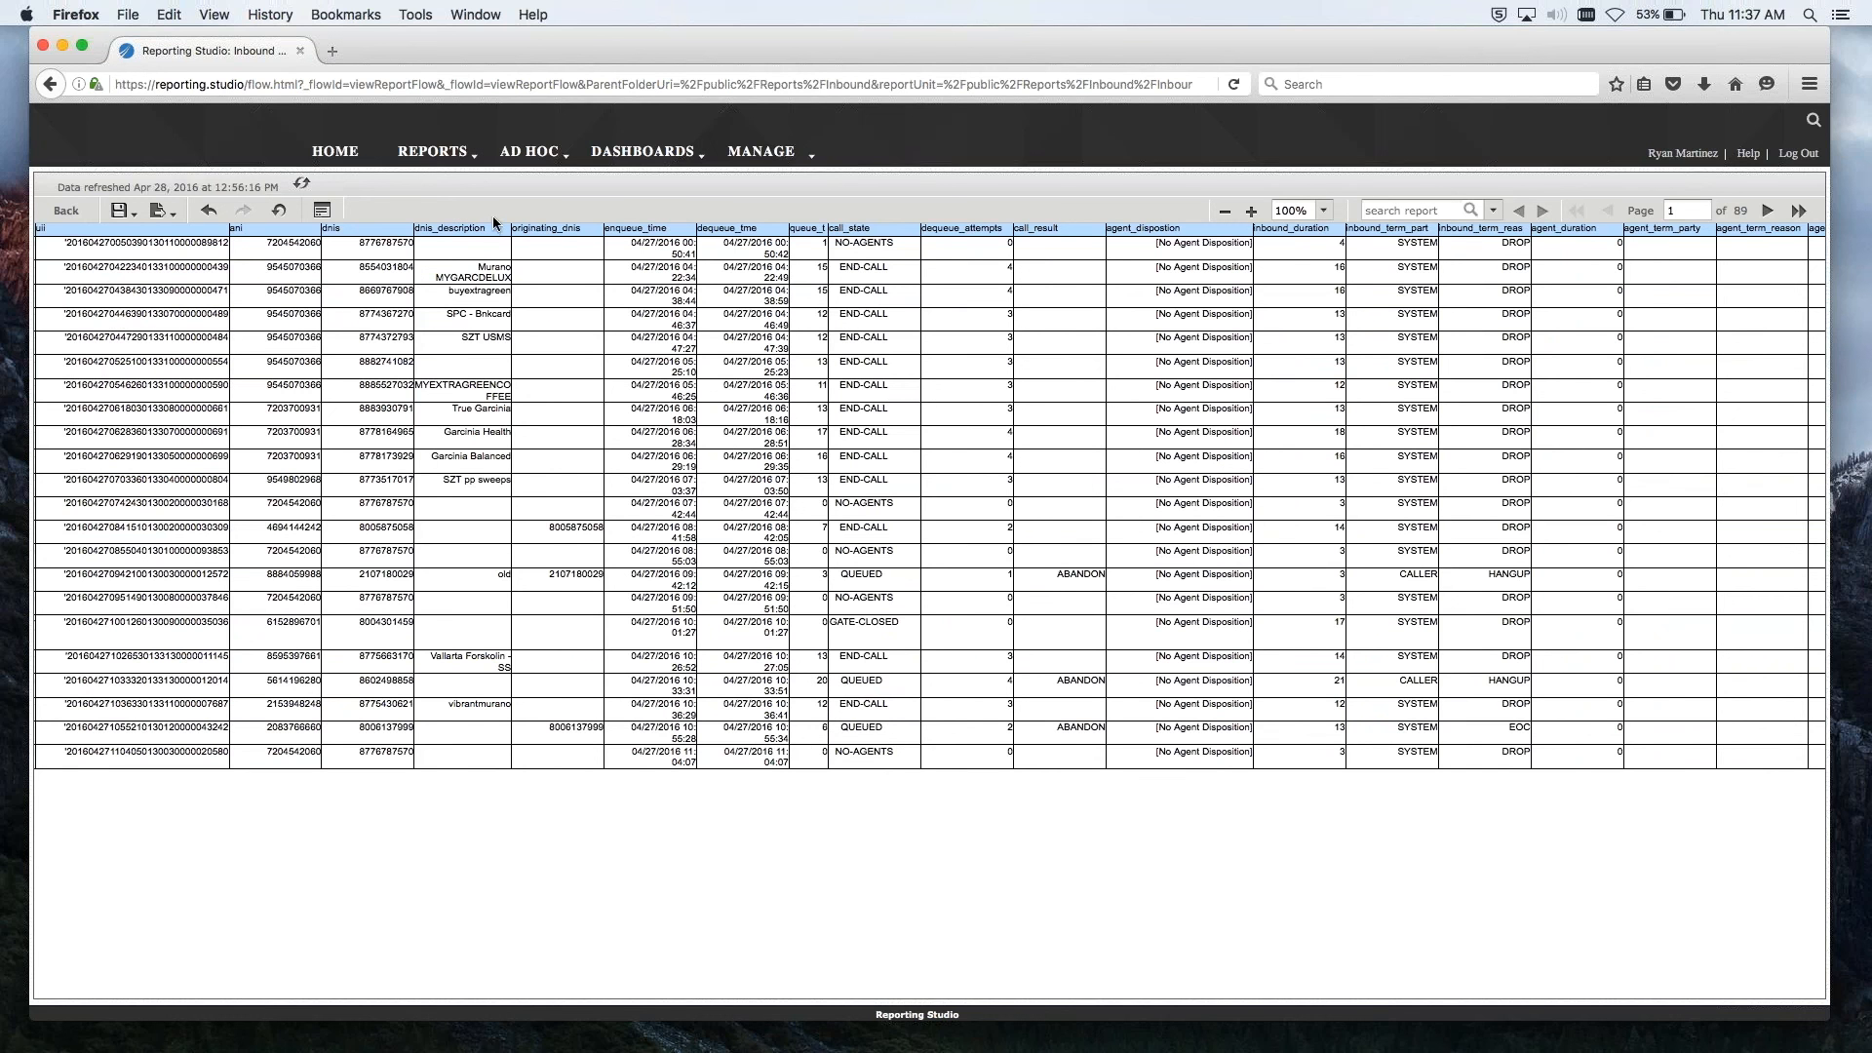
left_click(422, 155)
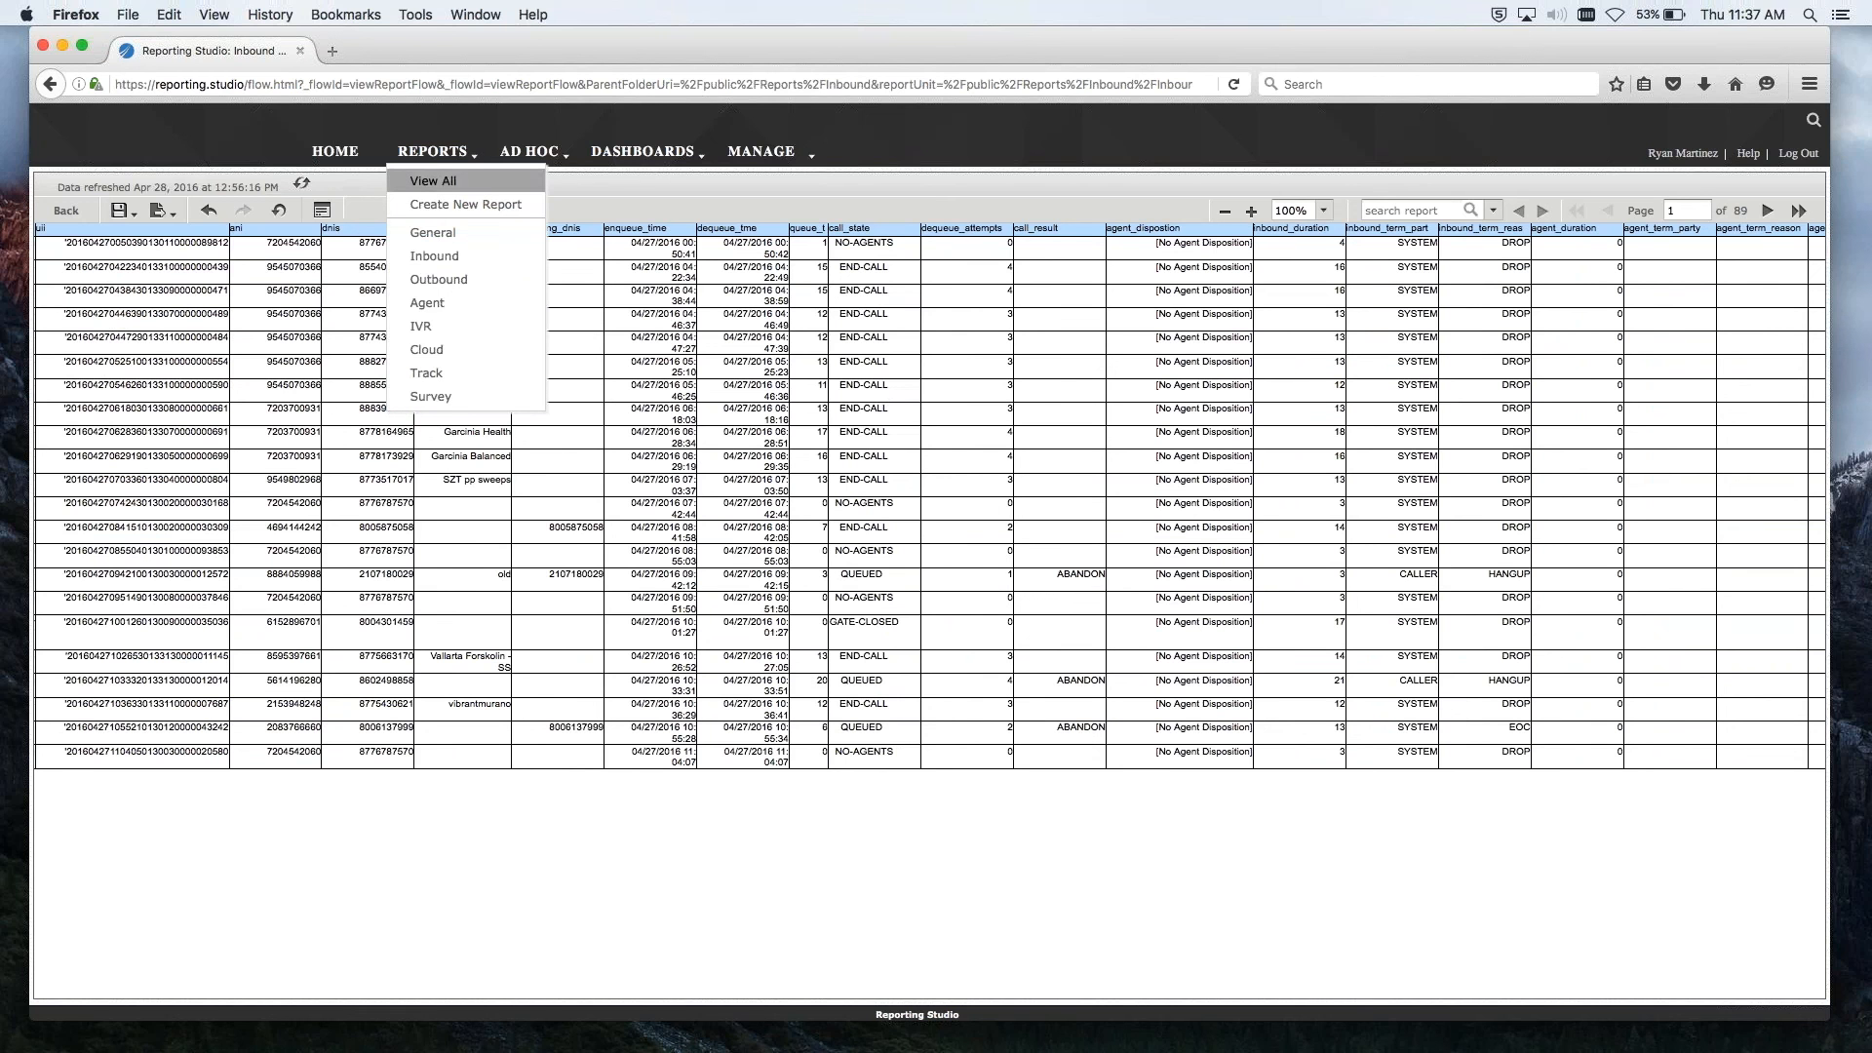
left_click(433, 180)
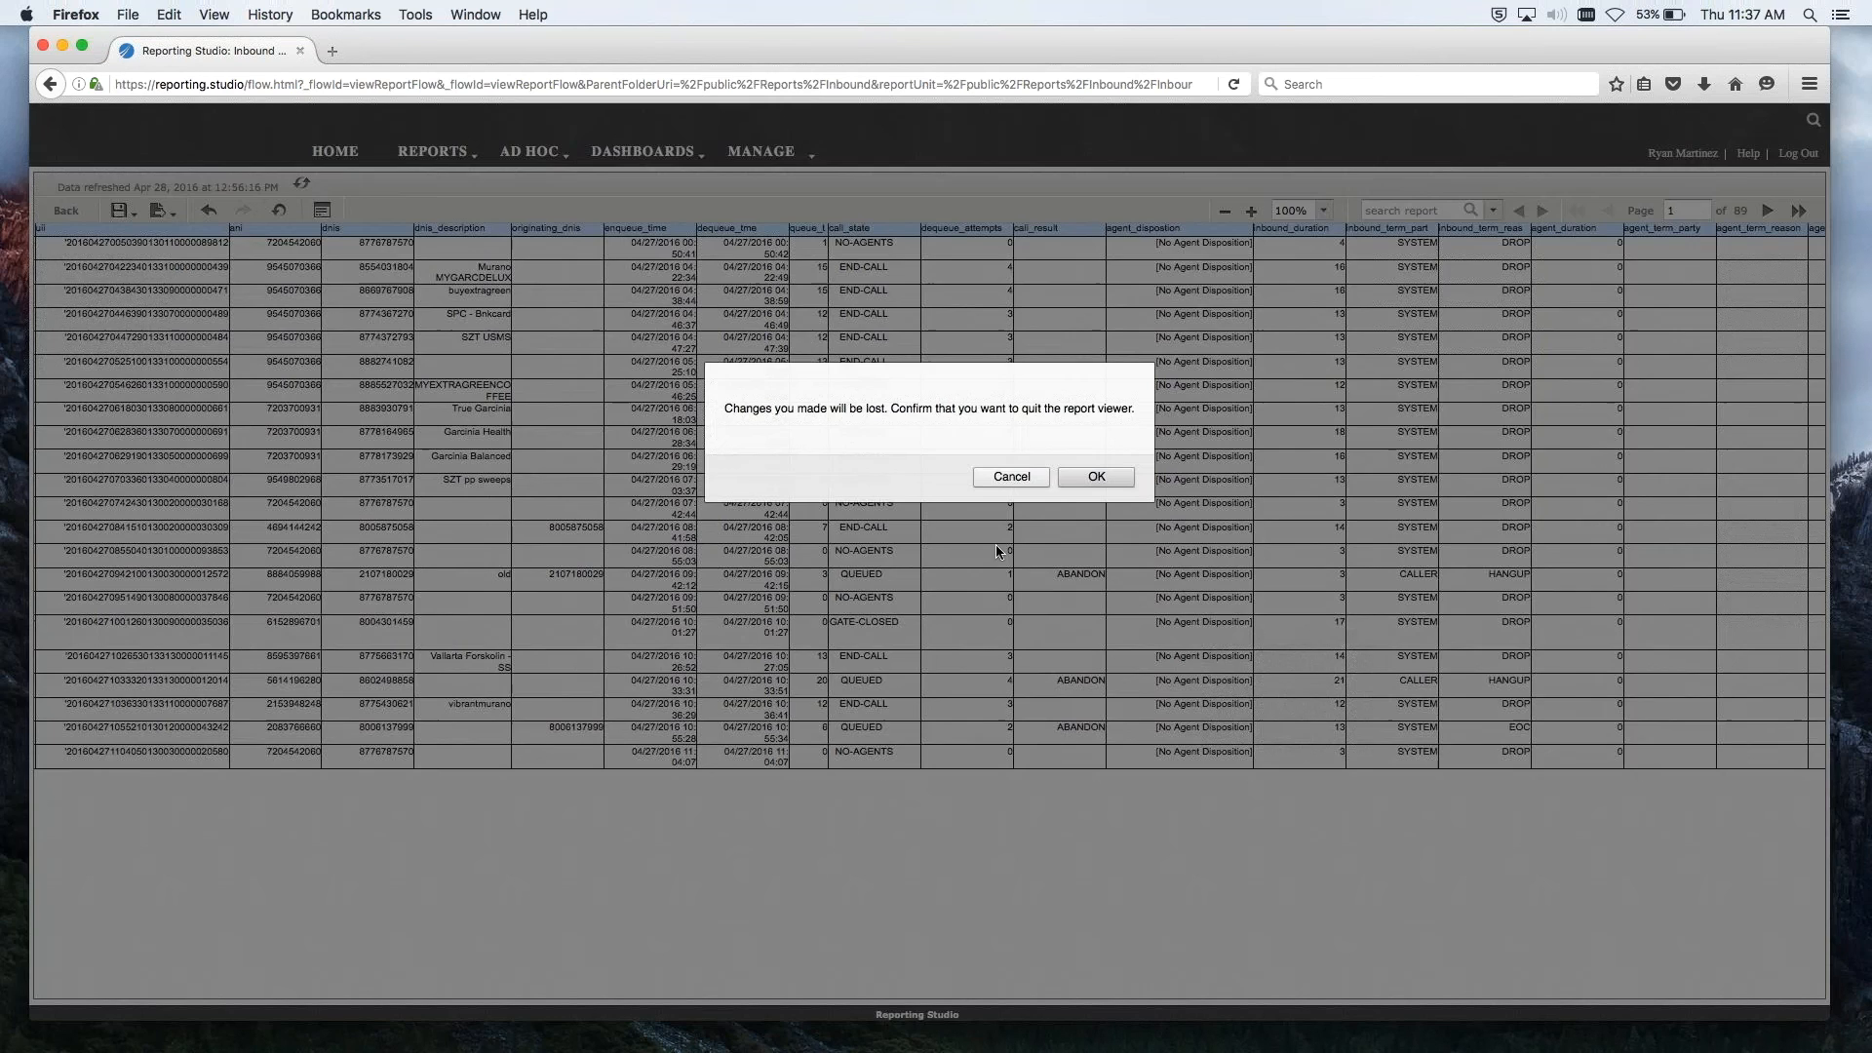
left_click(1097, 476)
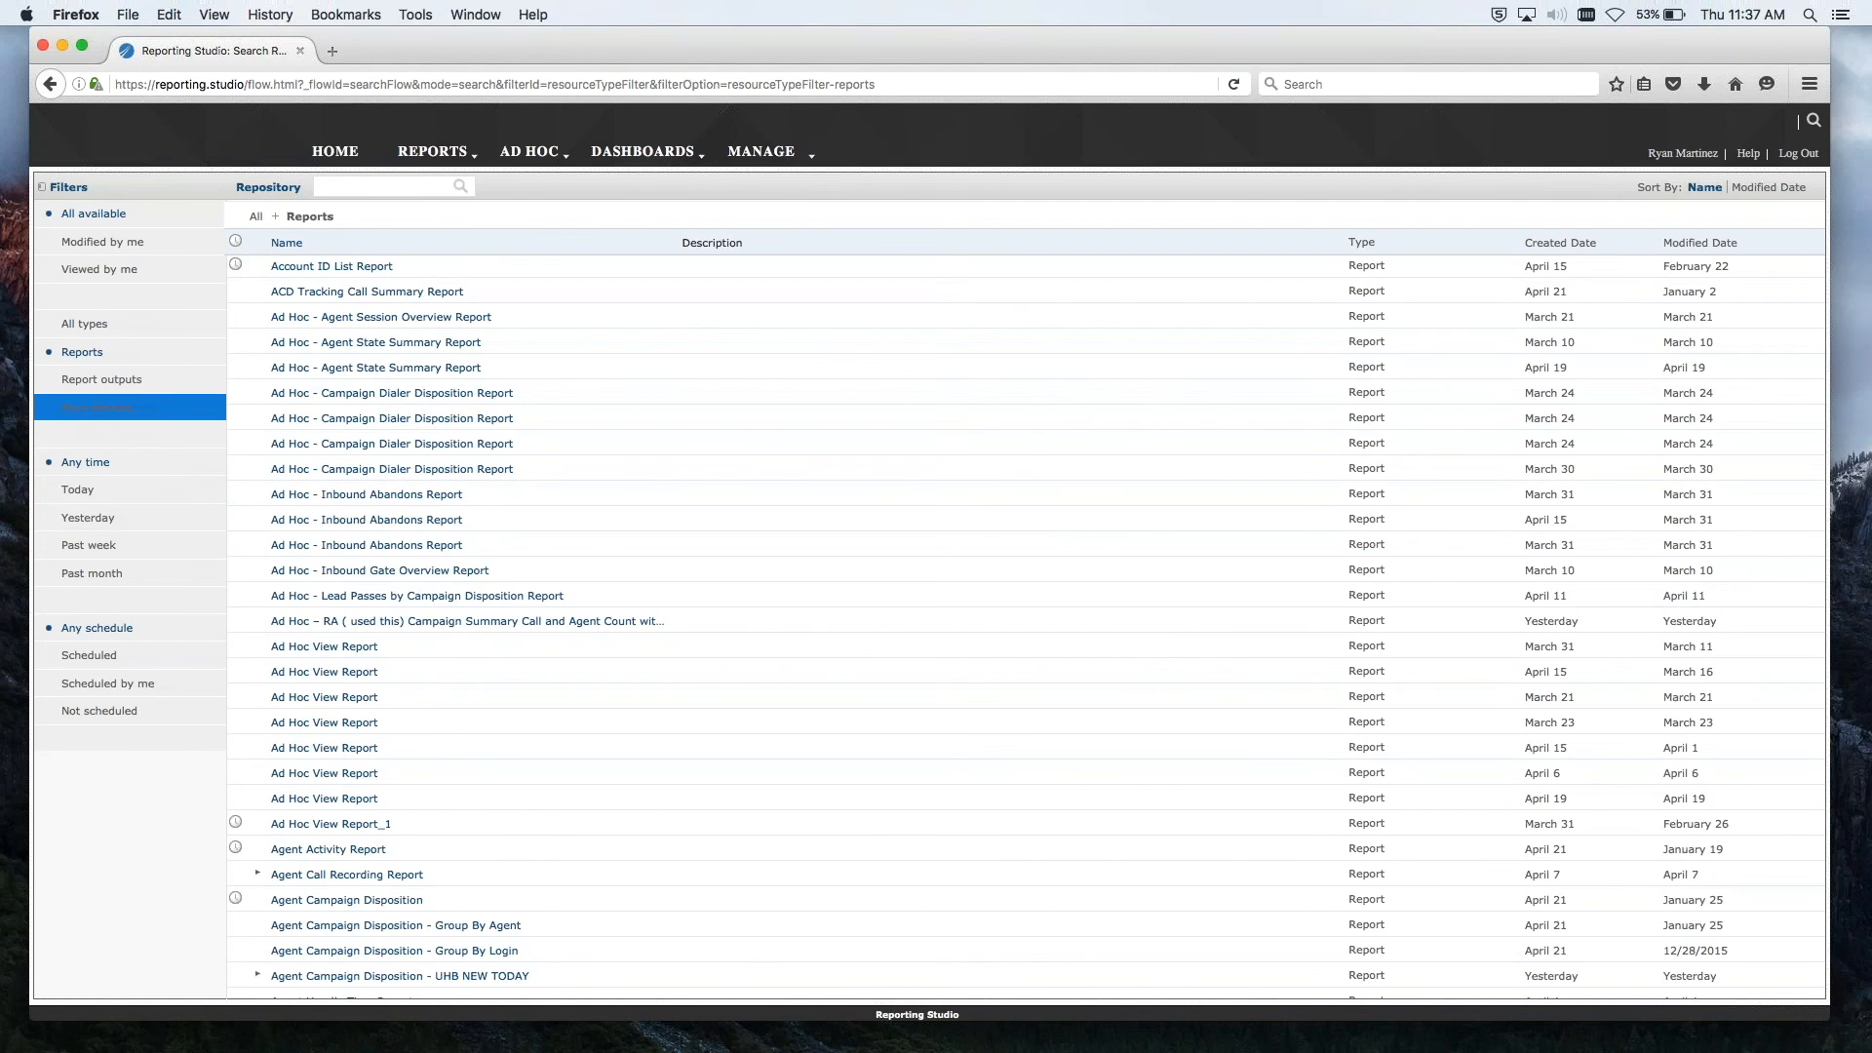
left_click(100, 409)
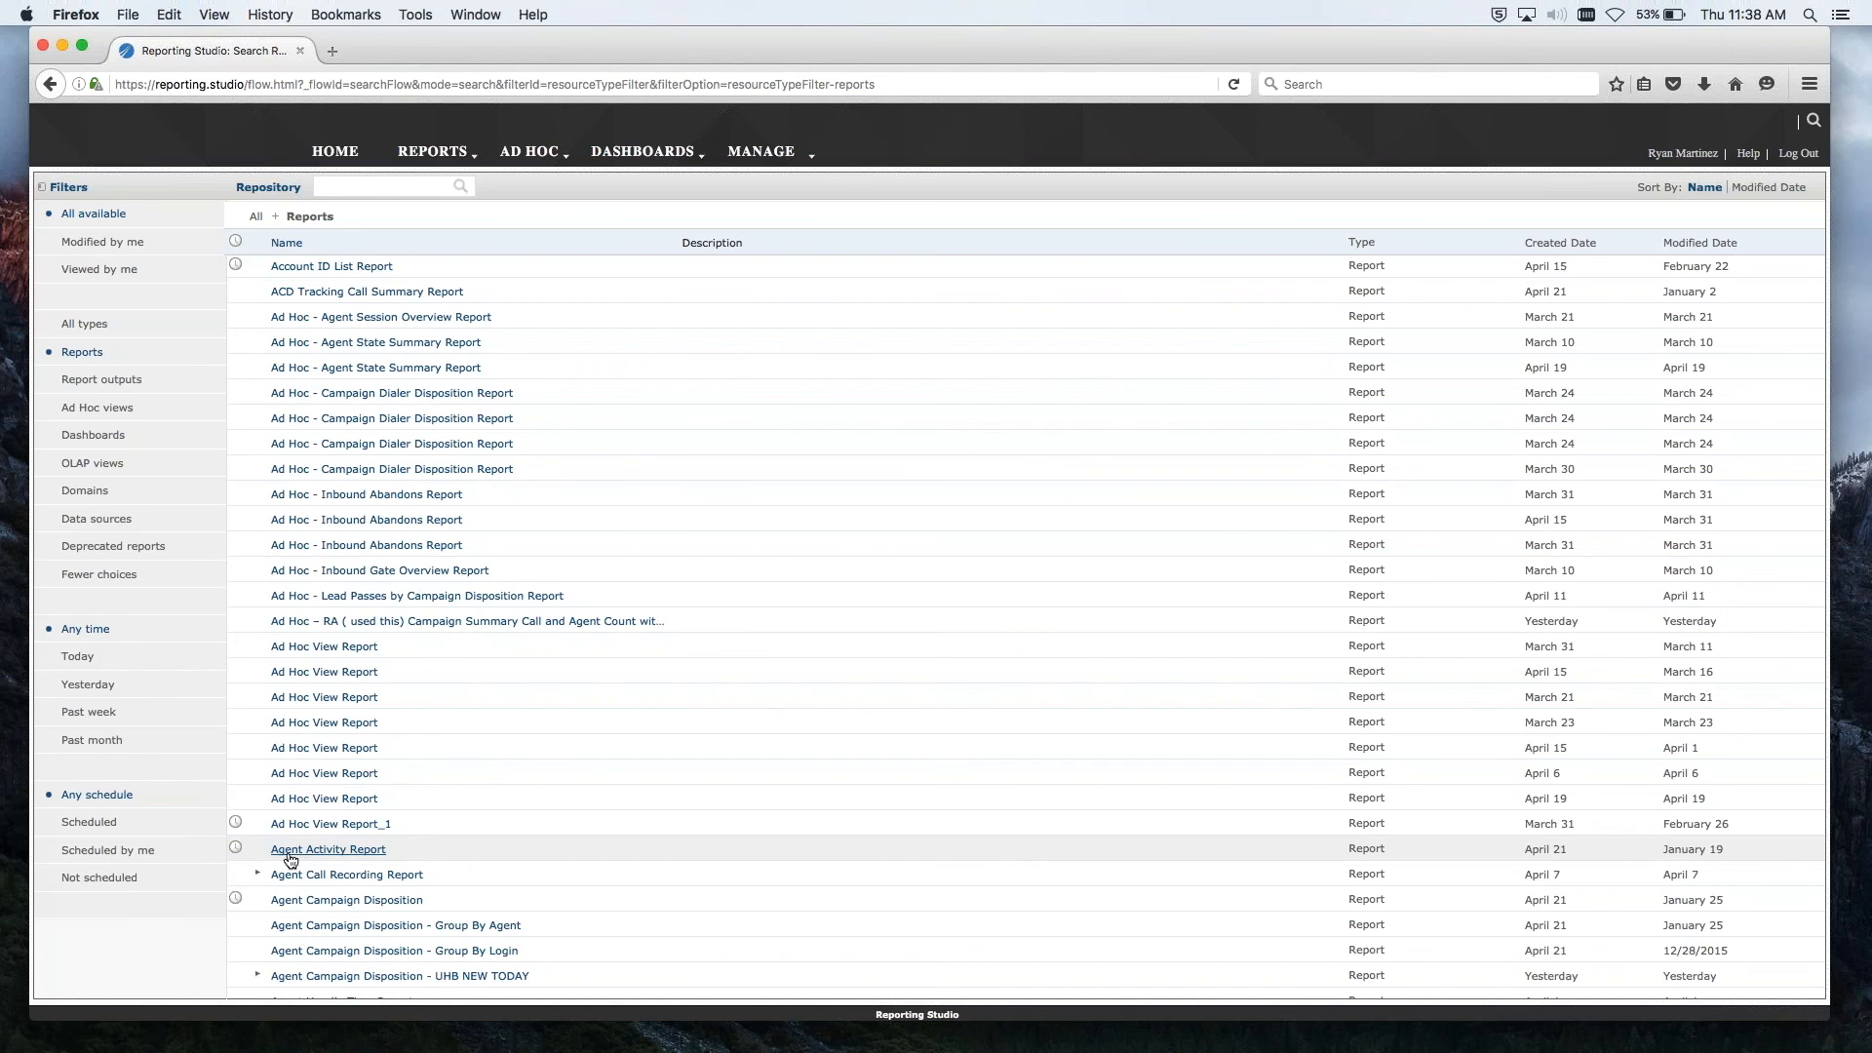
Step: Start a new schedule for the Agent Activity Report from its list of scheduled jobs
mouse_move(292, 854)
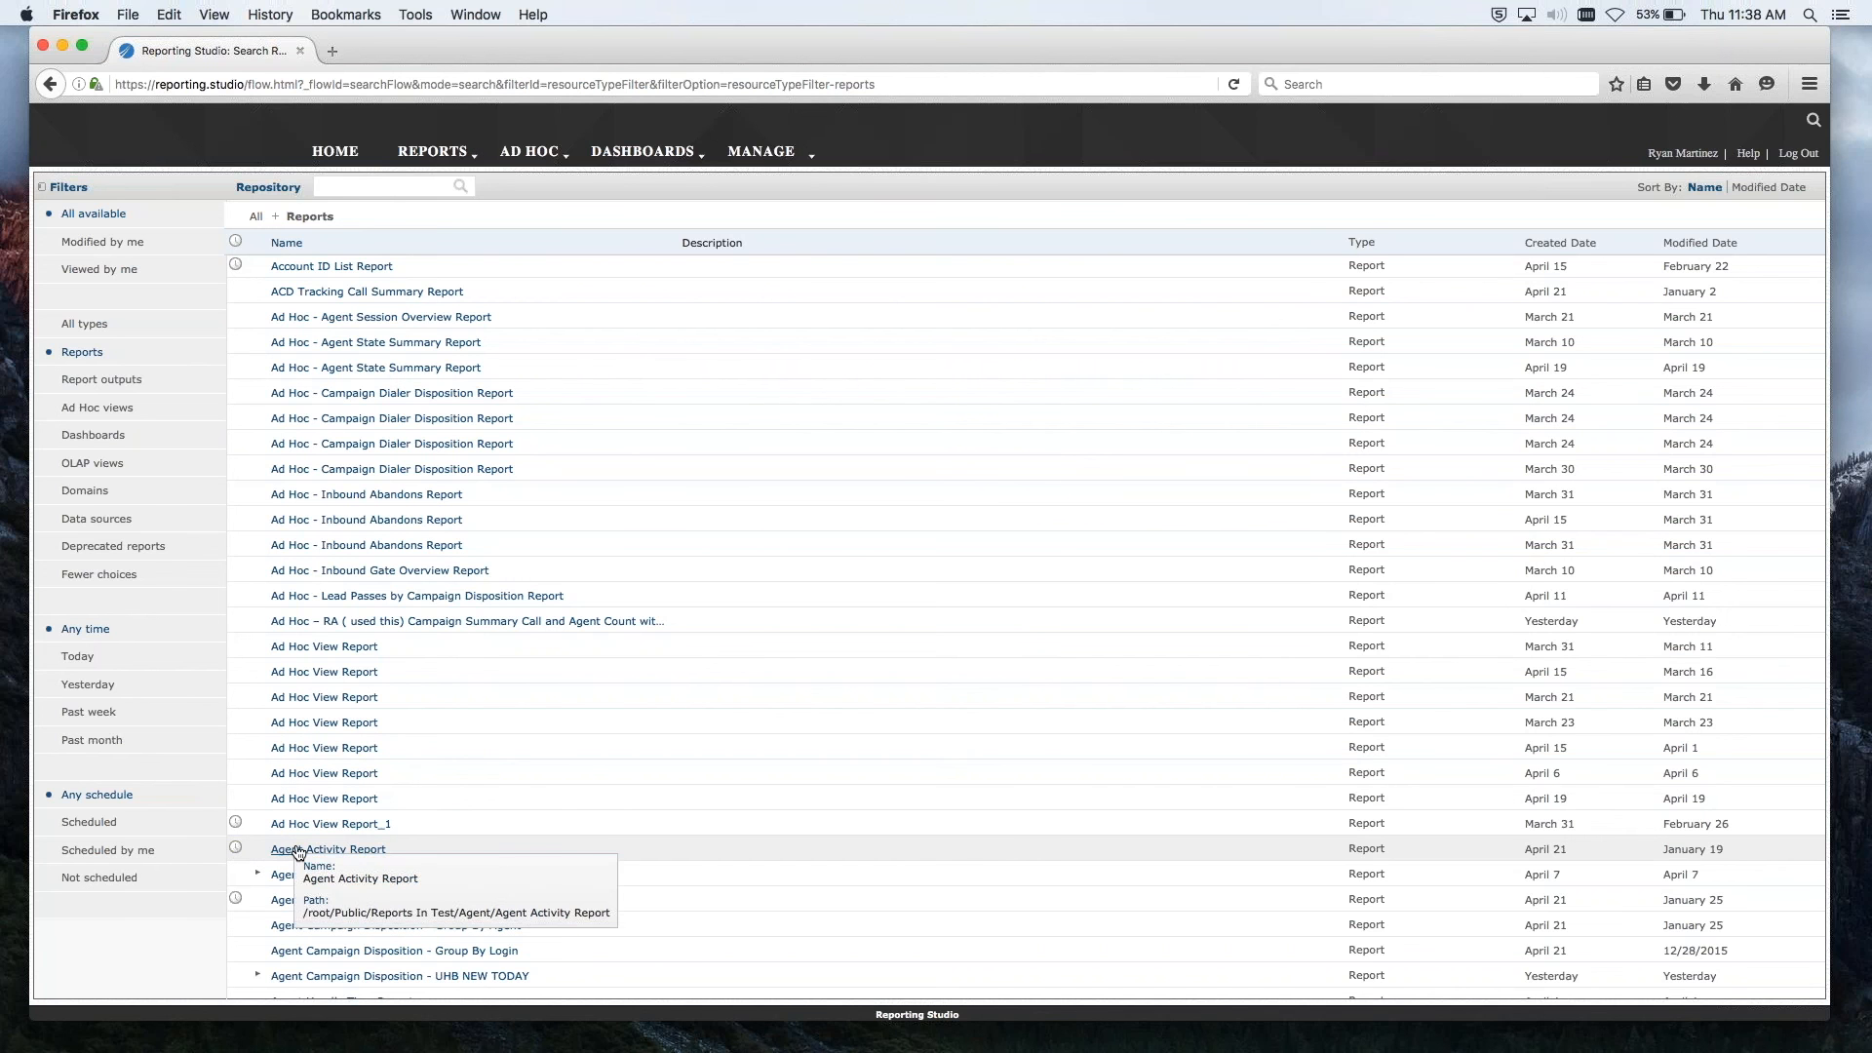
right_click(298, 855)
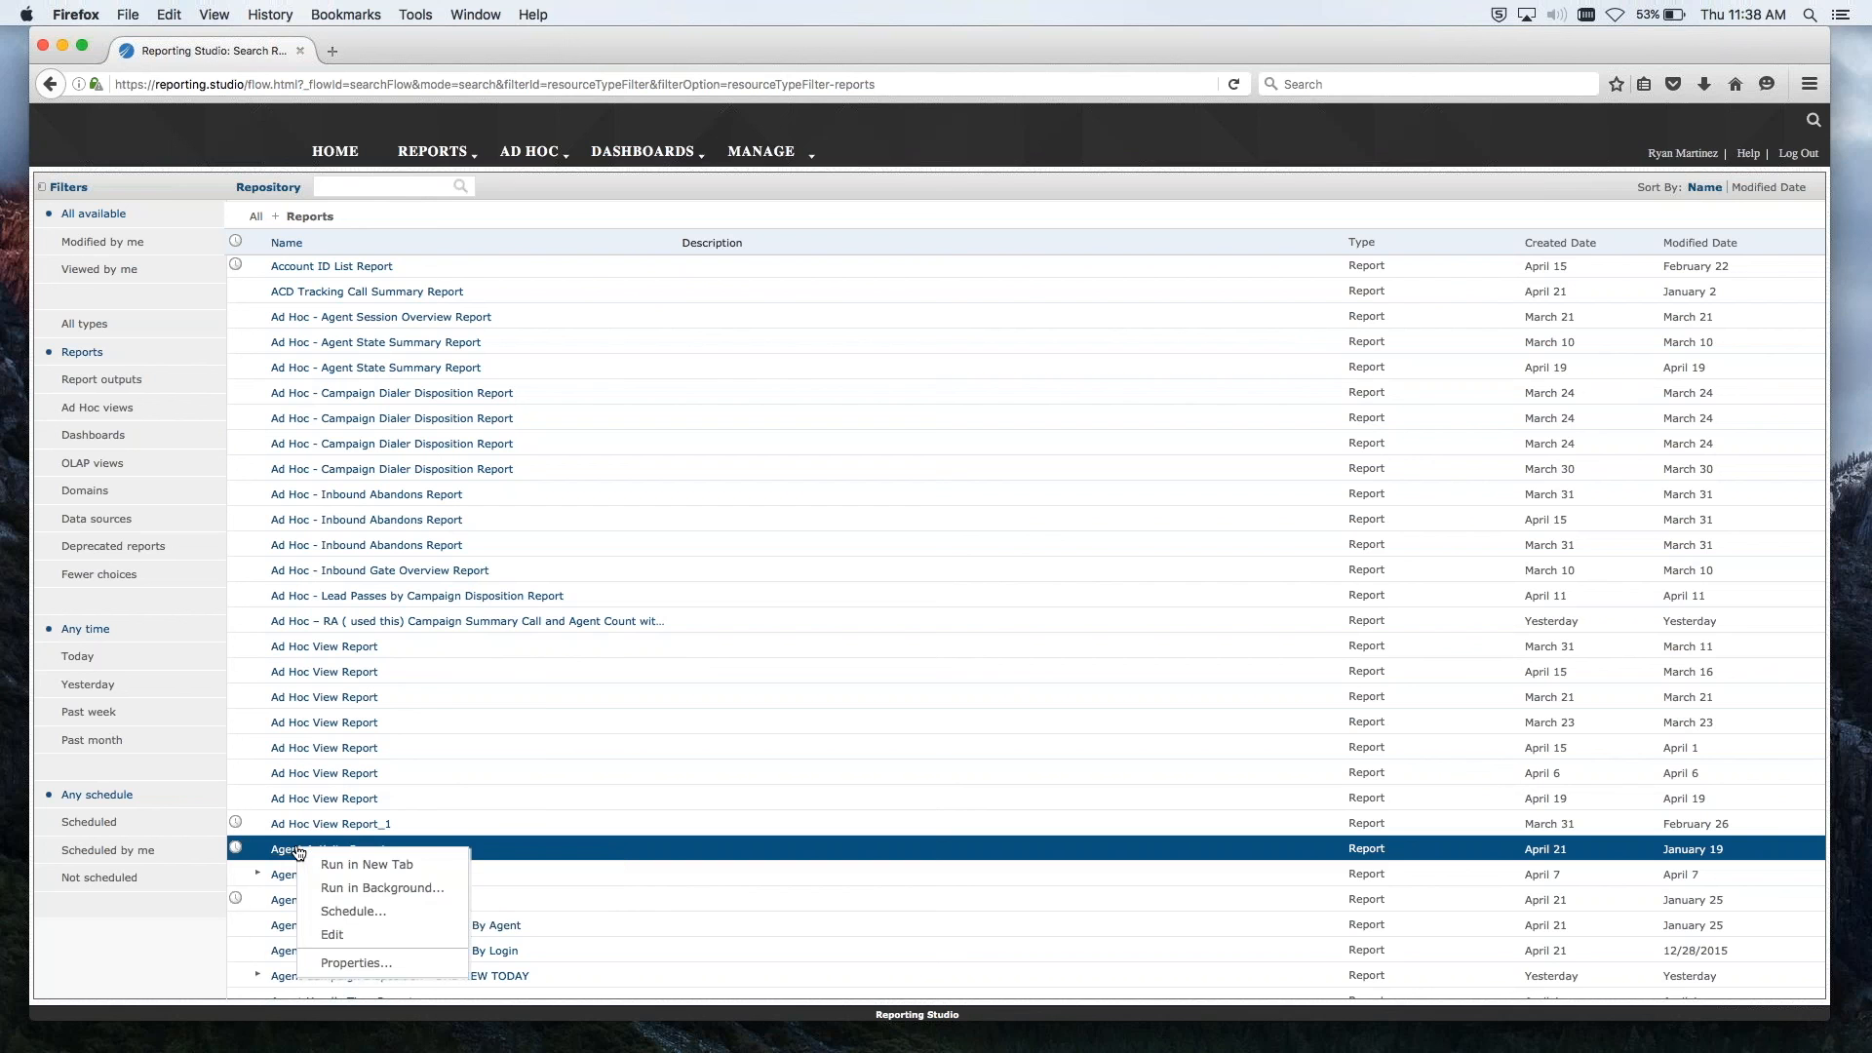
left_click(357, 910)
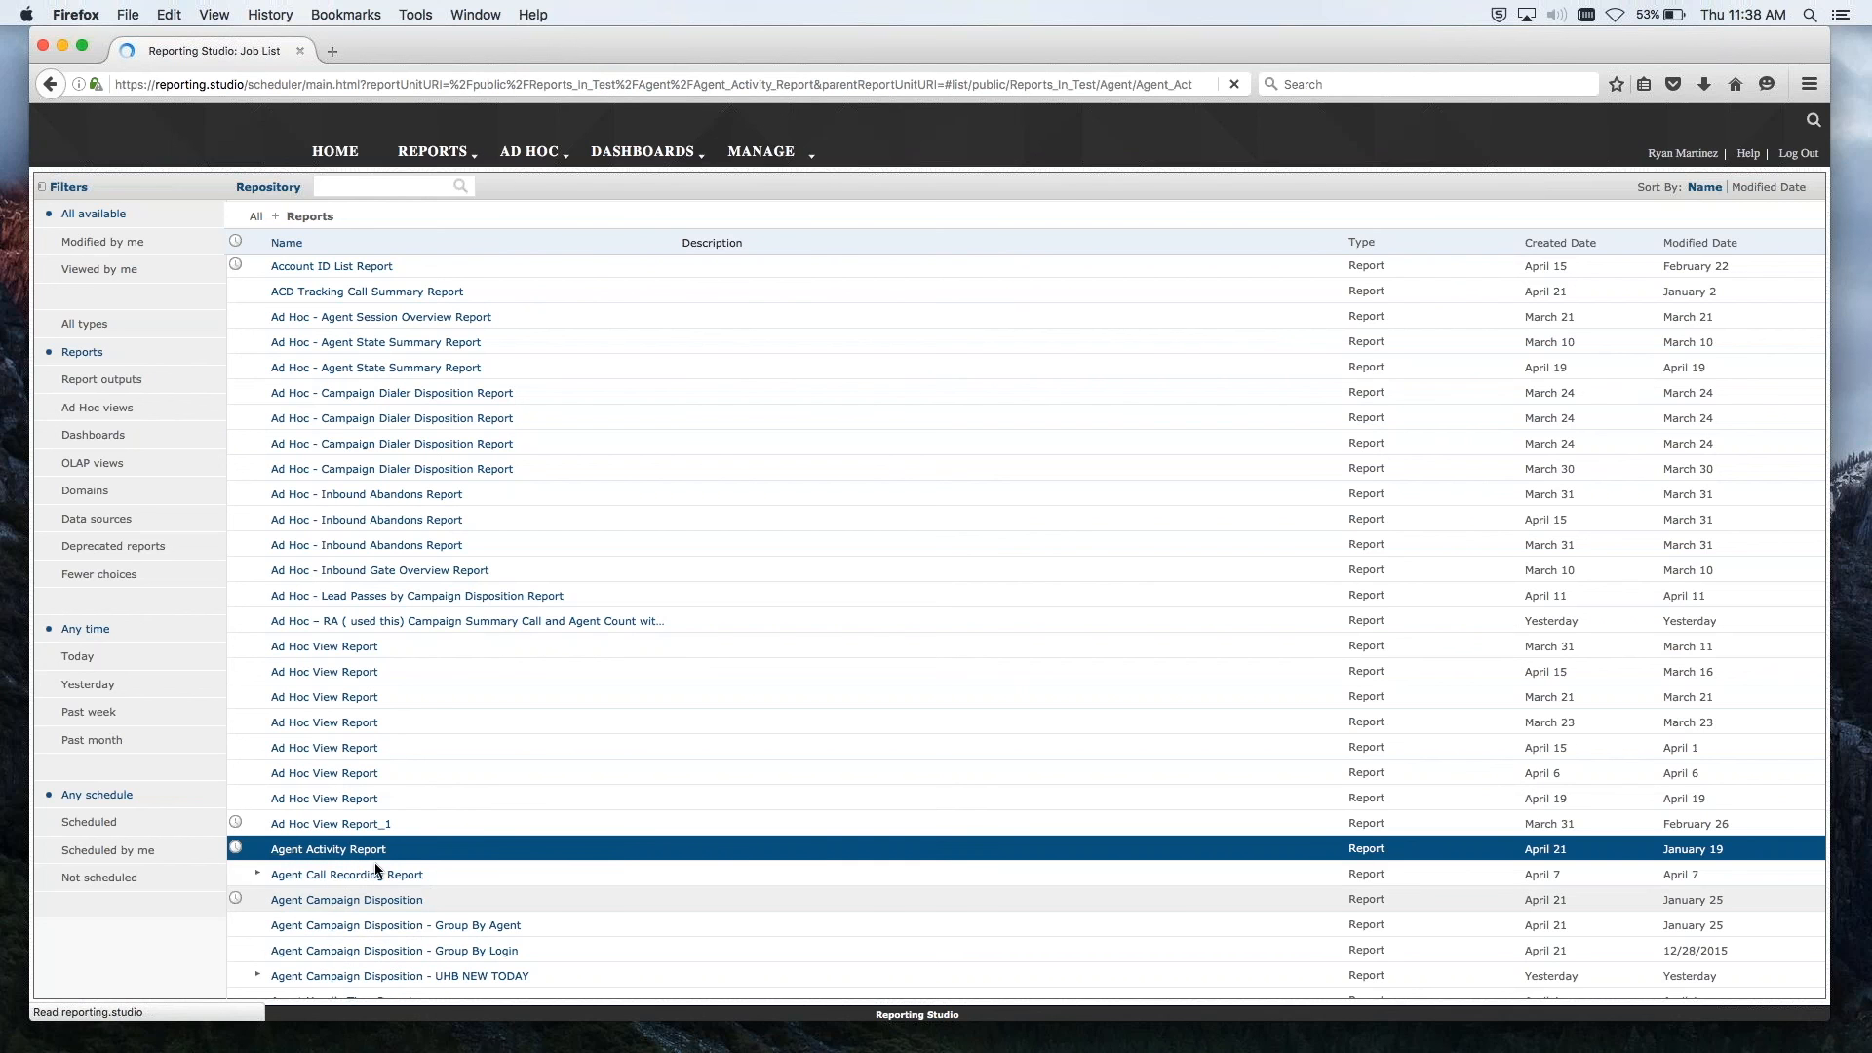
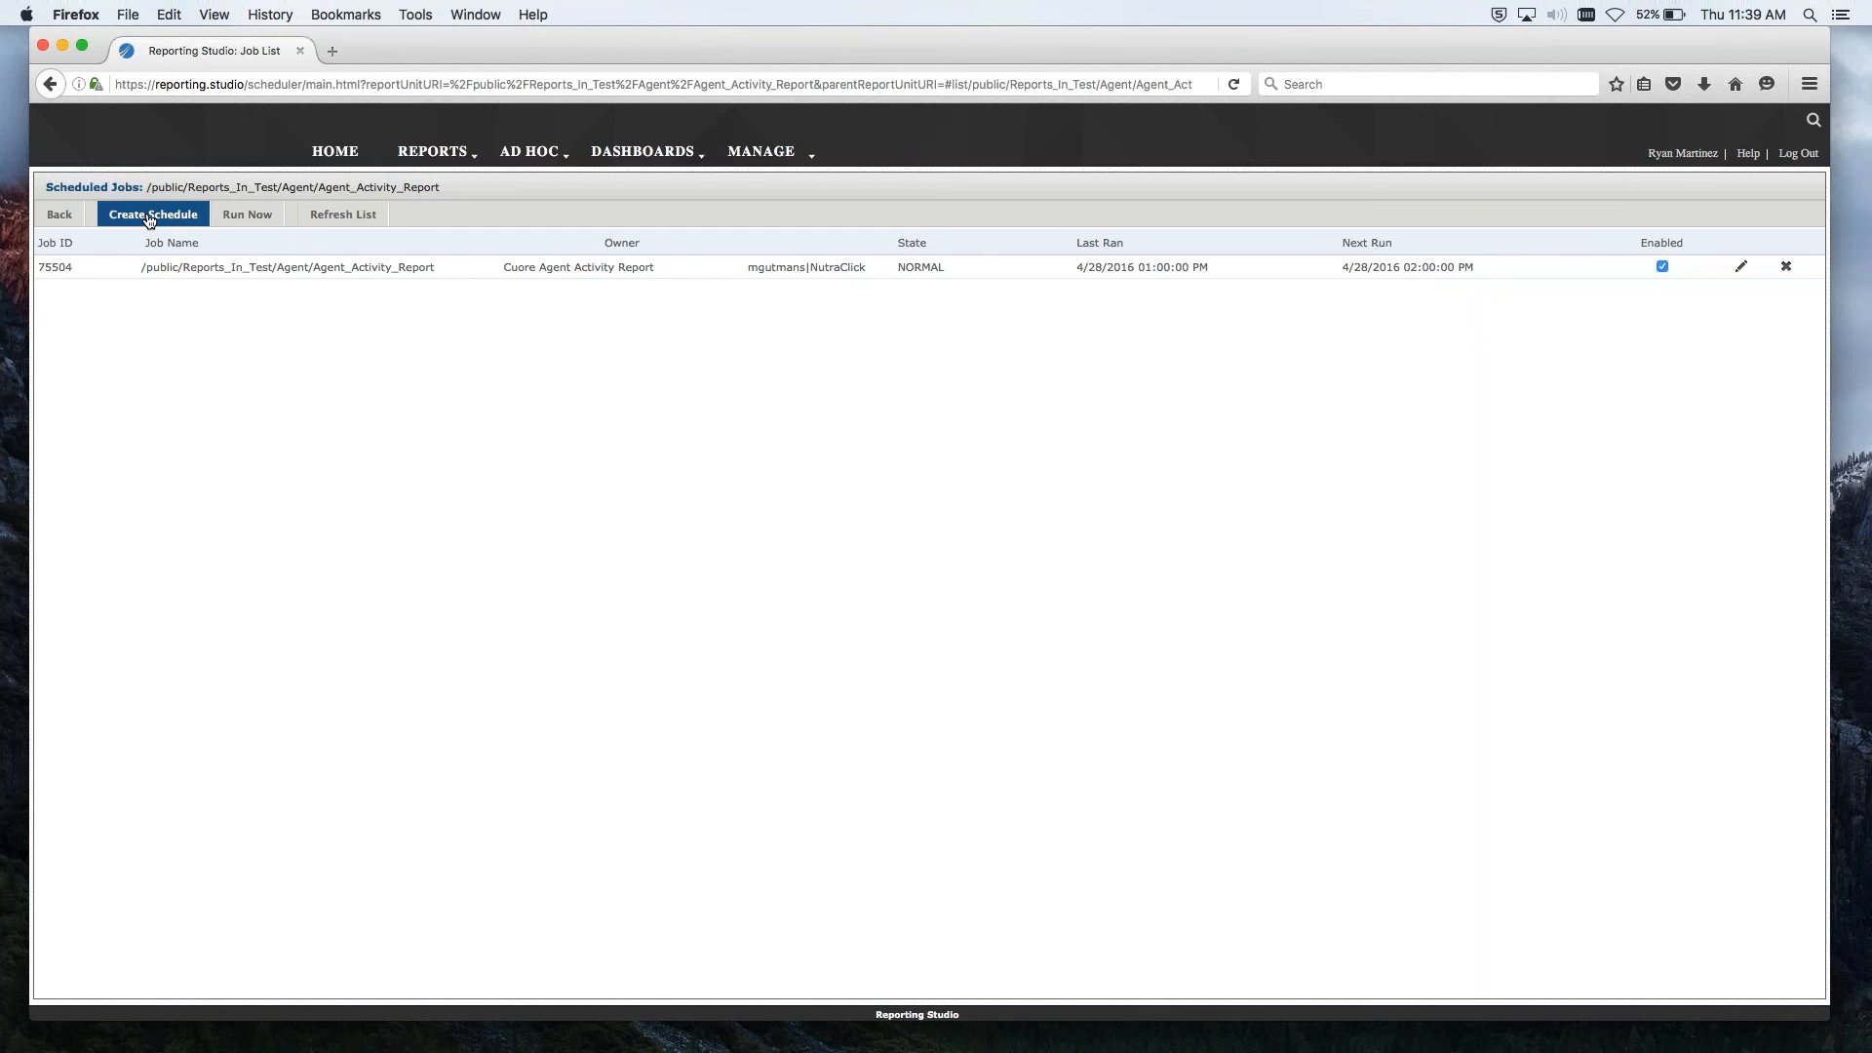
left_click(150, 216)
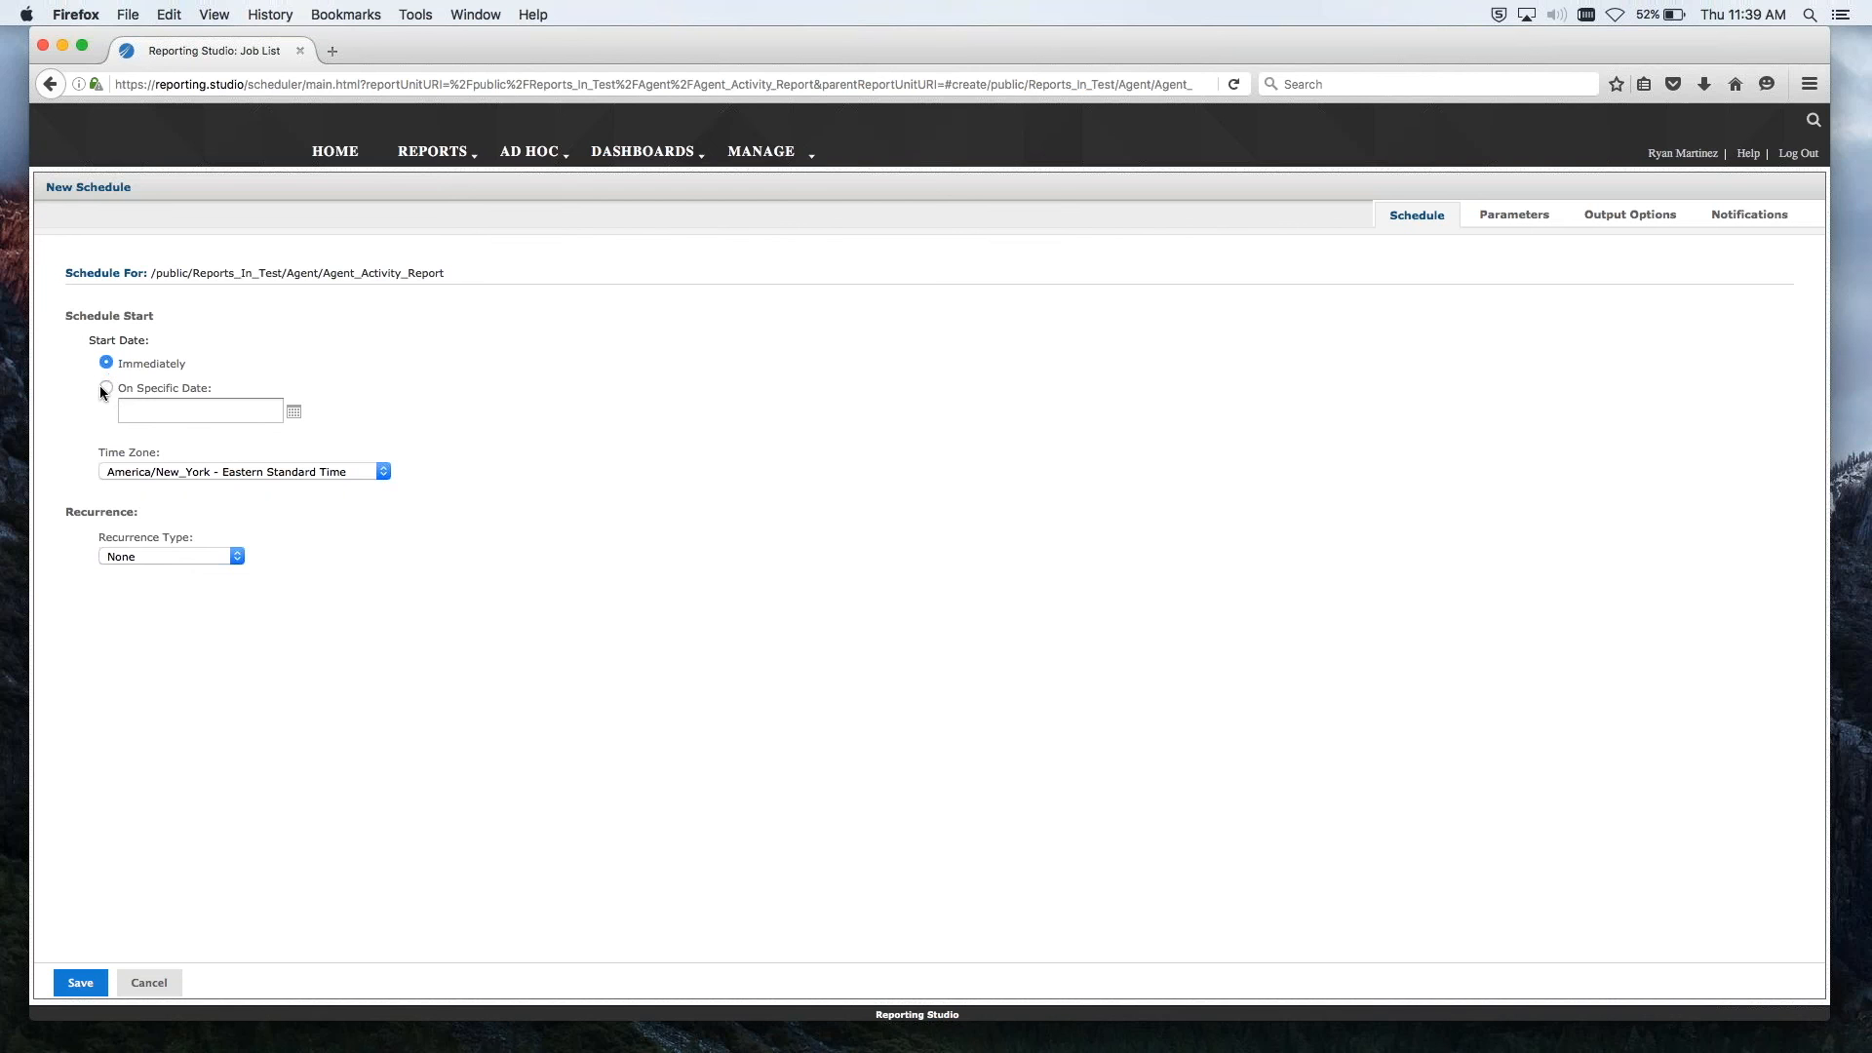
Step: Review the Simple recurrence options, and set the schedule's recurrence type to Calendar
left_click(165, 558)
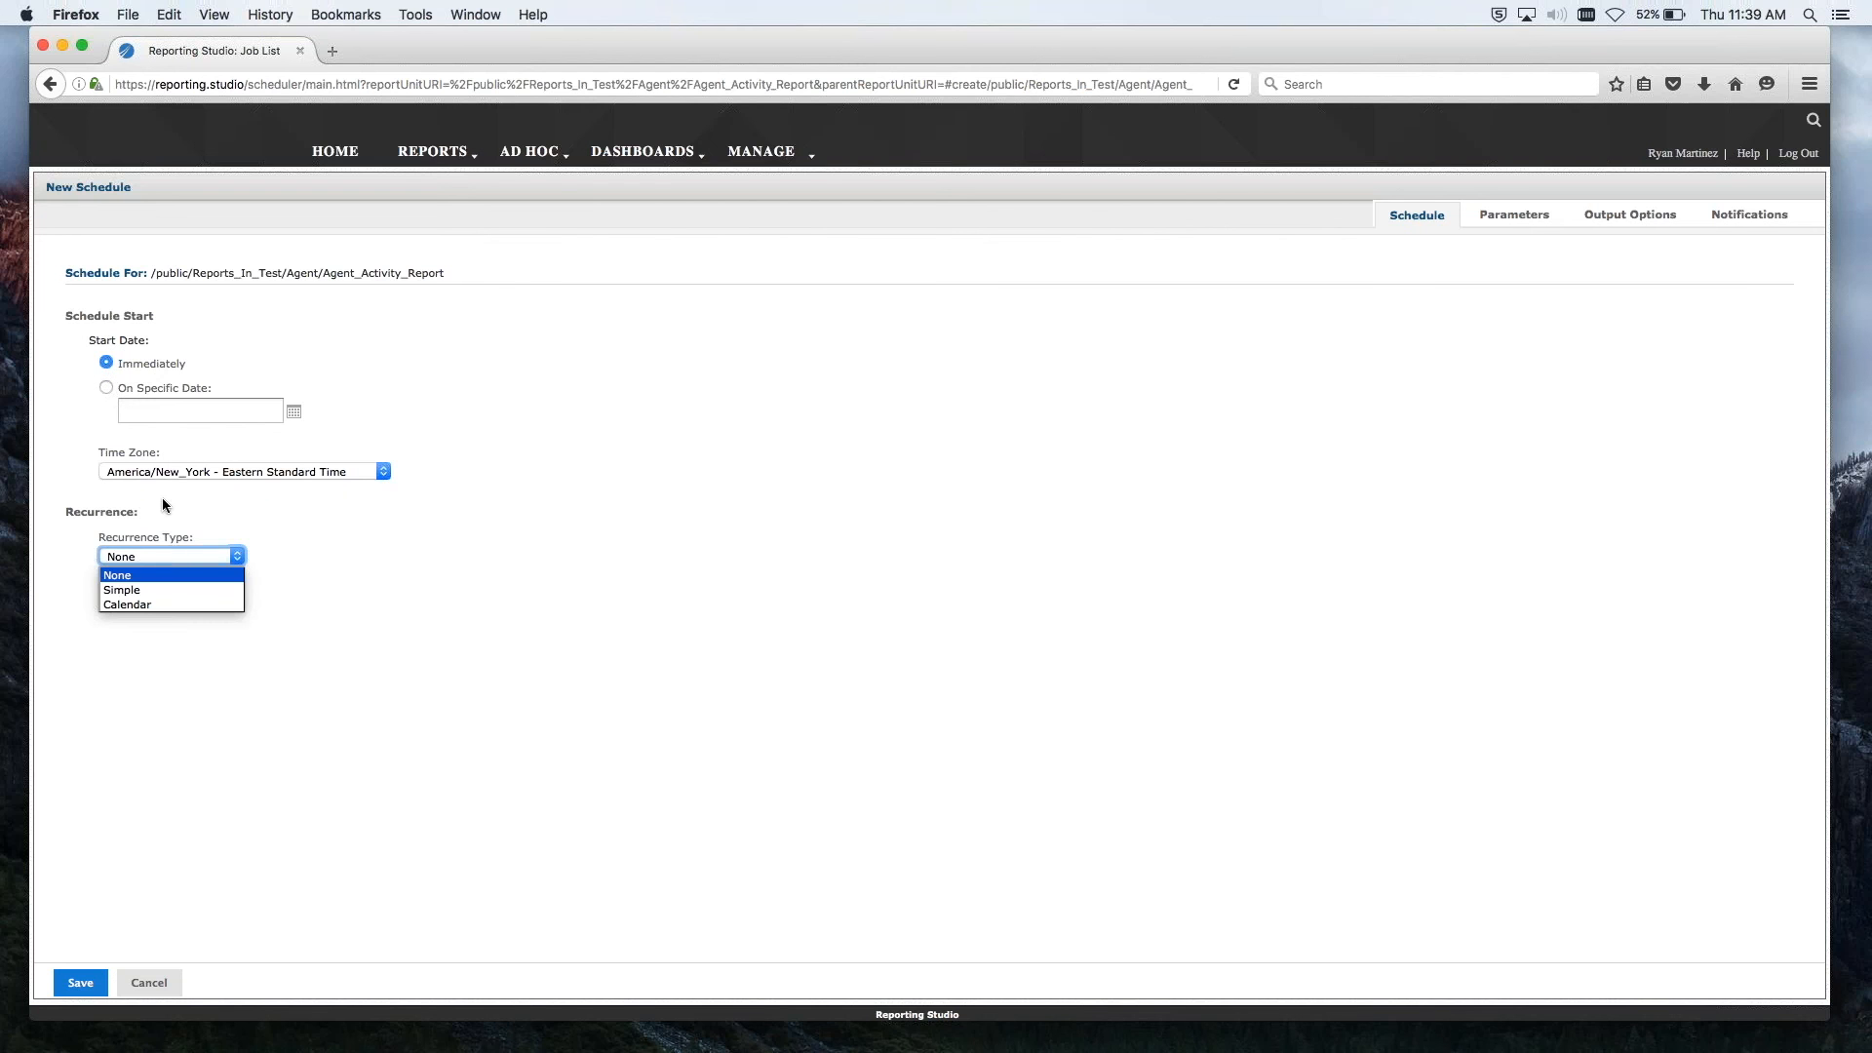
left_click(145, 592)
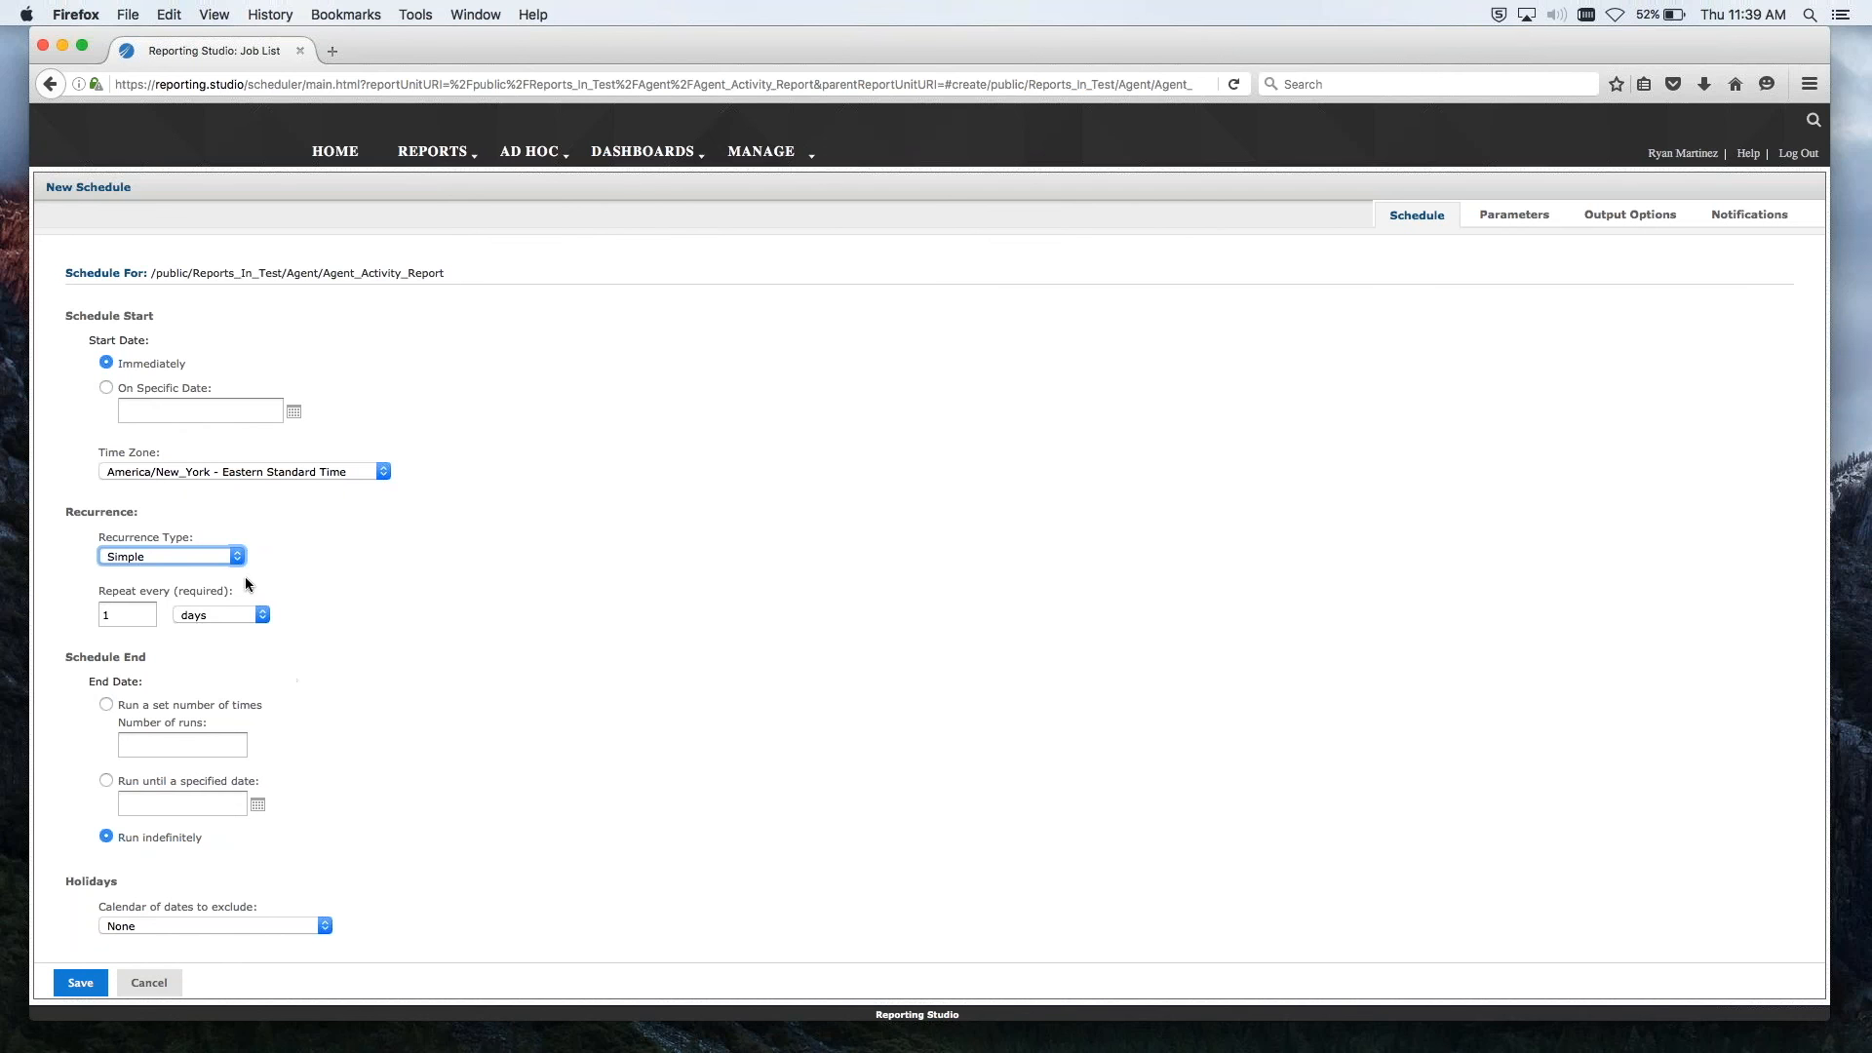
left_click(223, 558)
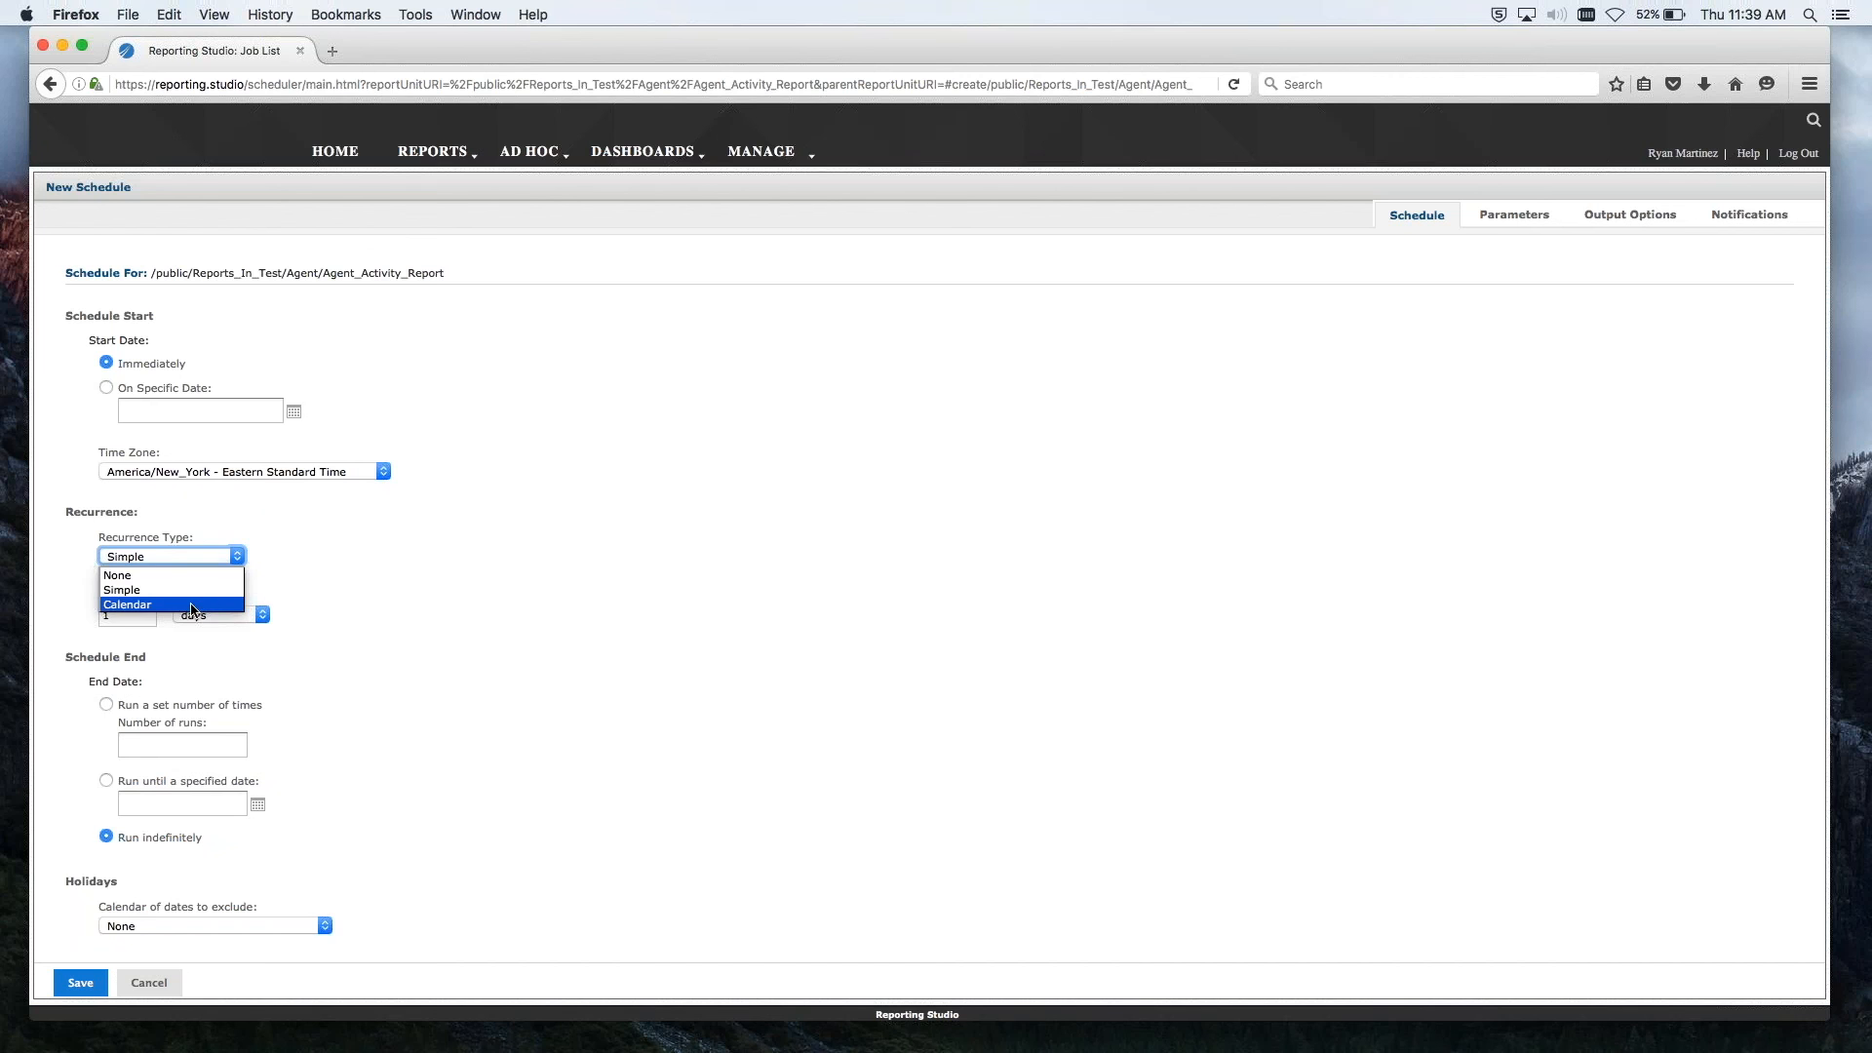
left_click(193, 606)
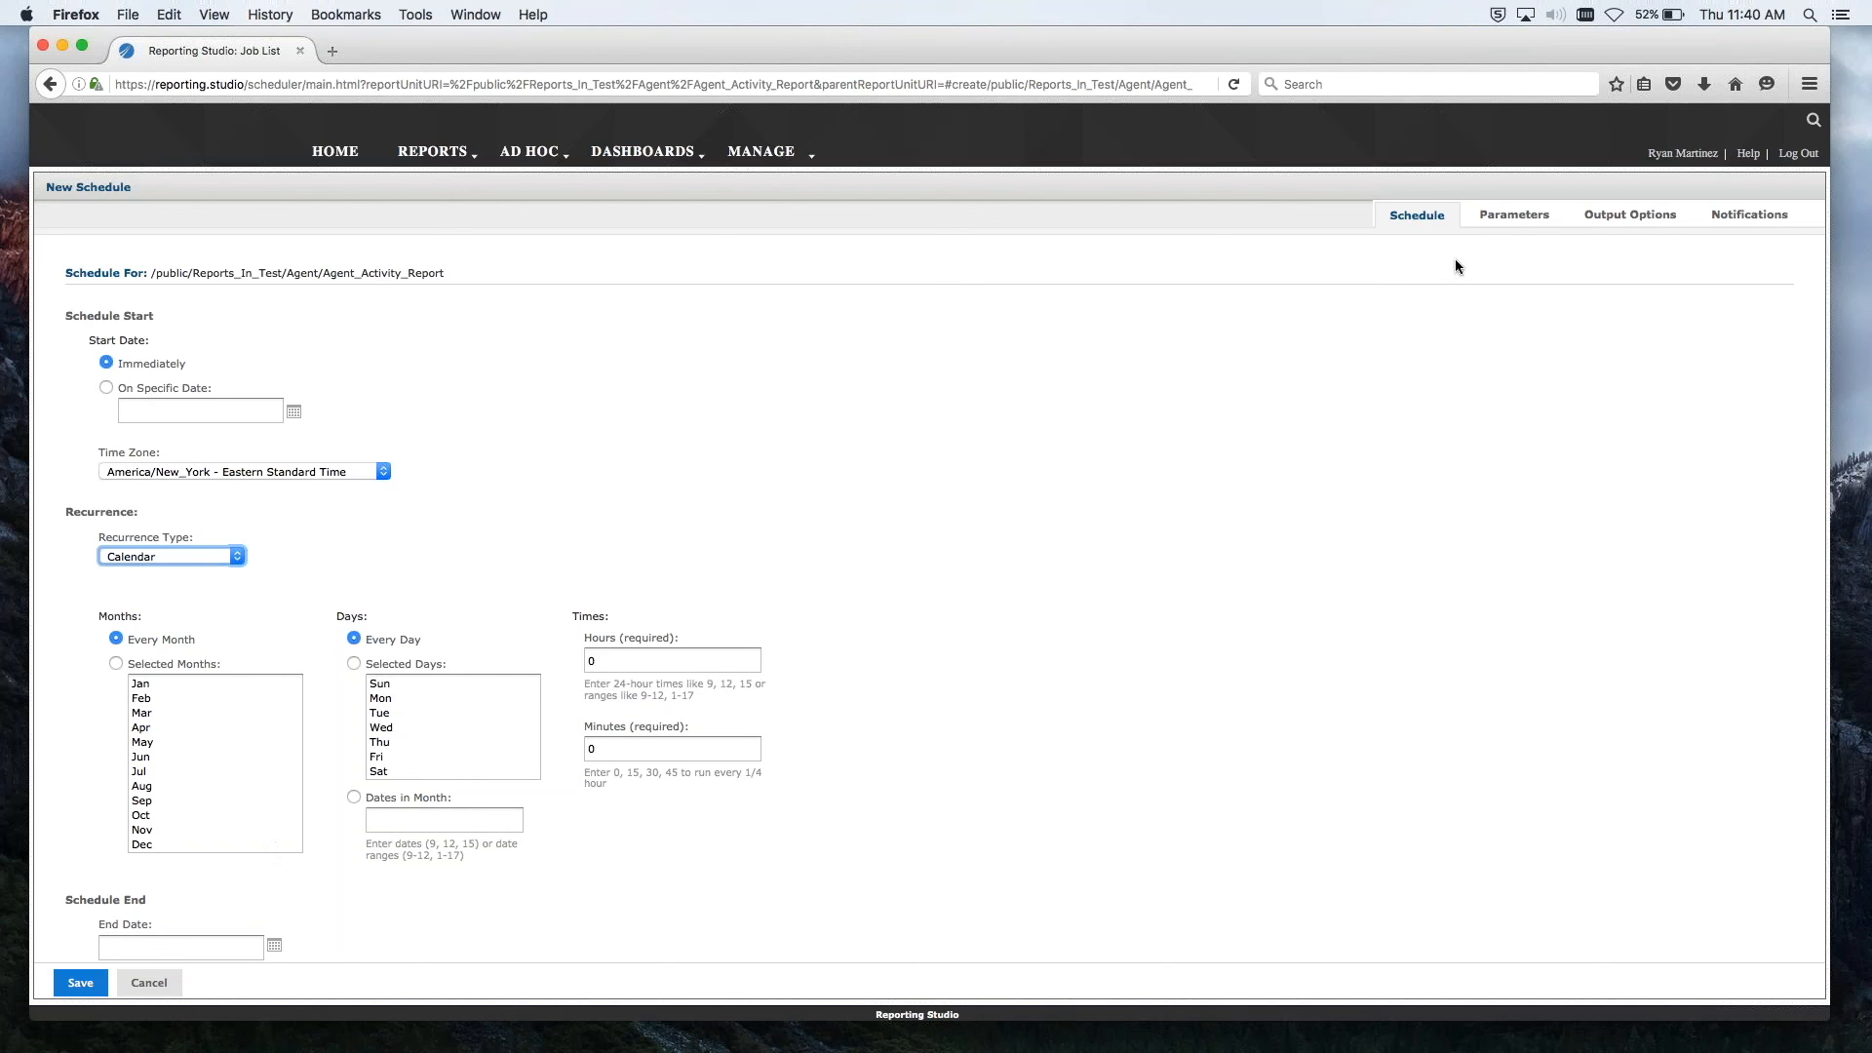
Step: Examine the schedule's parameters, from the agent and team filters through the dates to the gate, campaign and account lists
left_click(1499, 223)
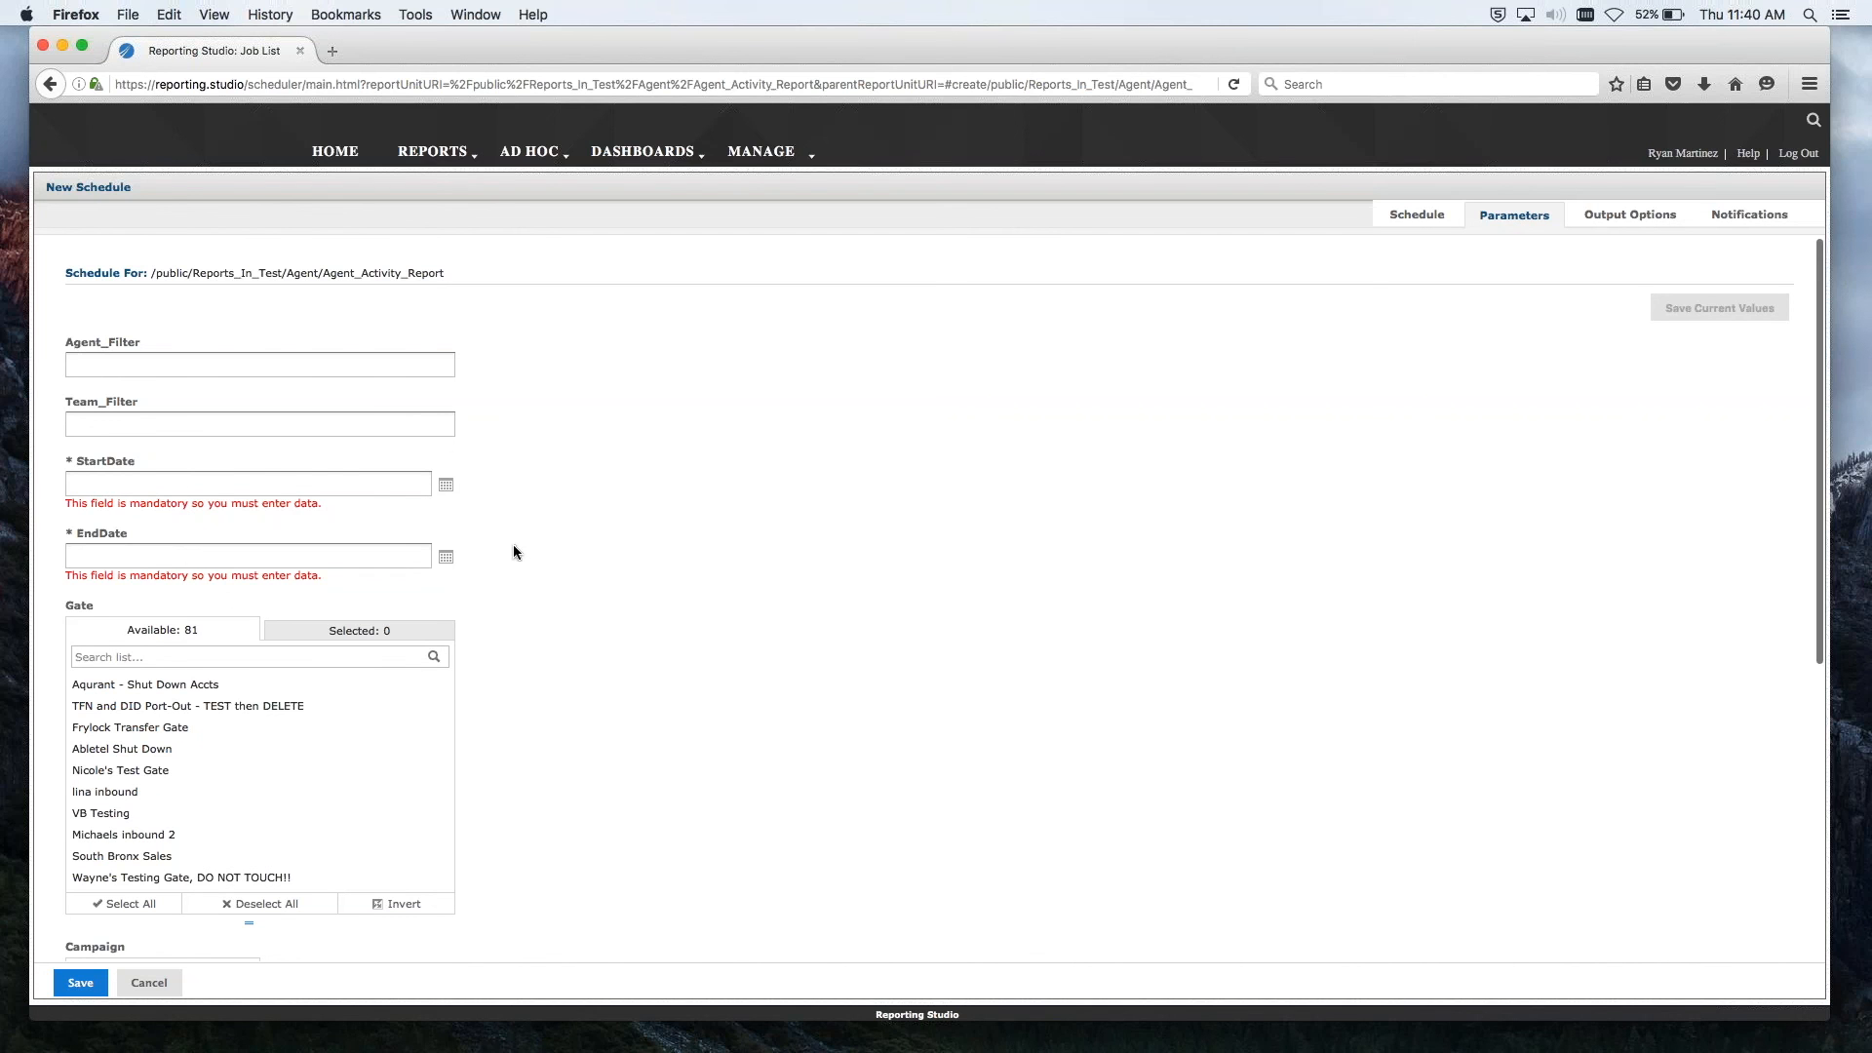
scroll(513, 548, "down", 2)
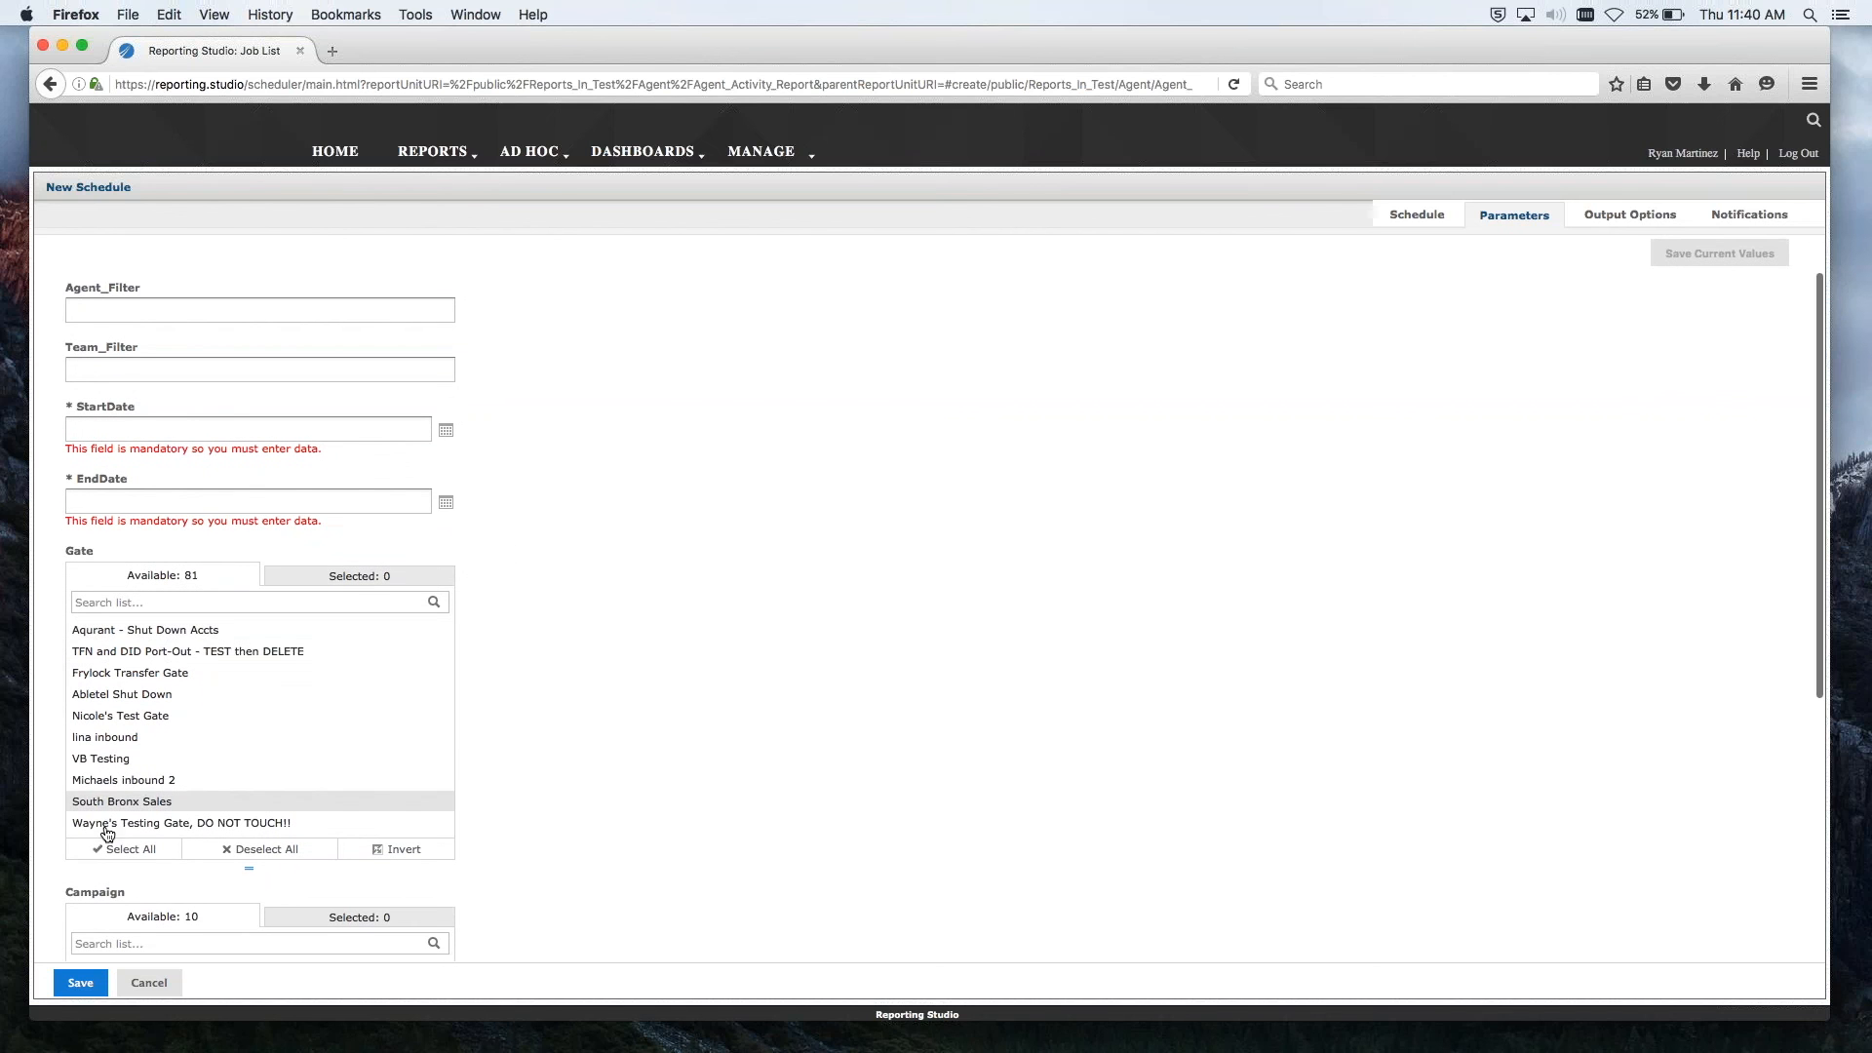
scroll(417, 651, "down", 1)
scroll(165, 658, "up", 1)
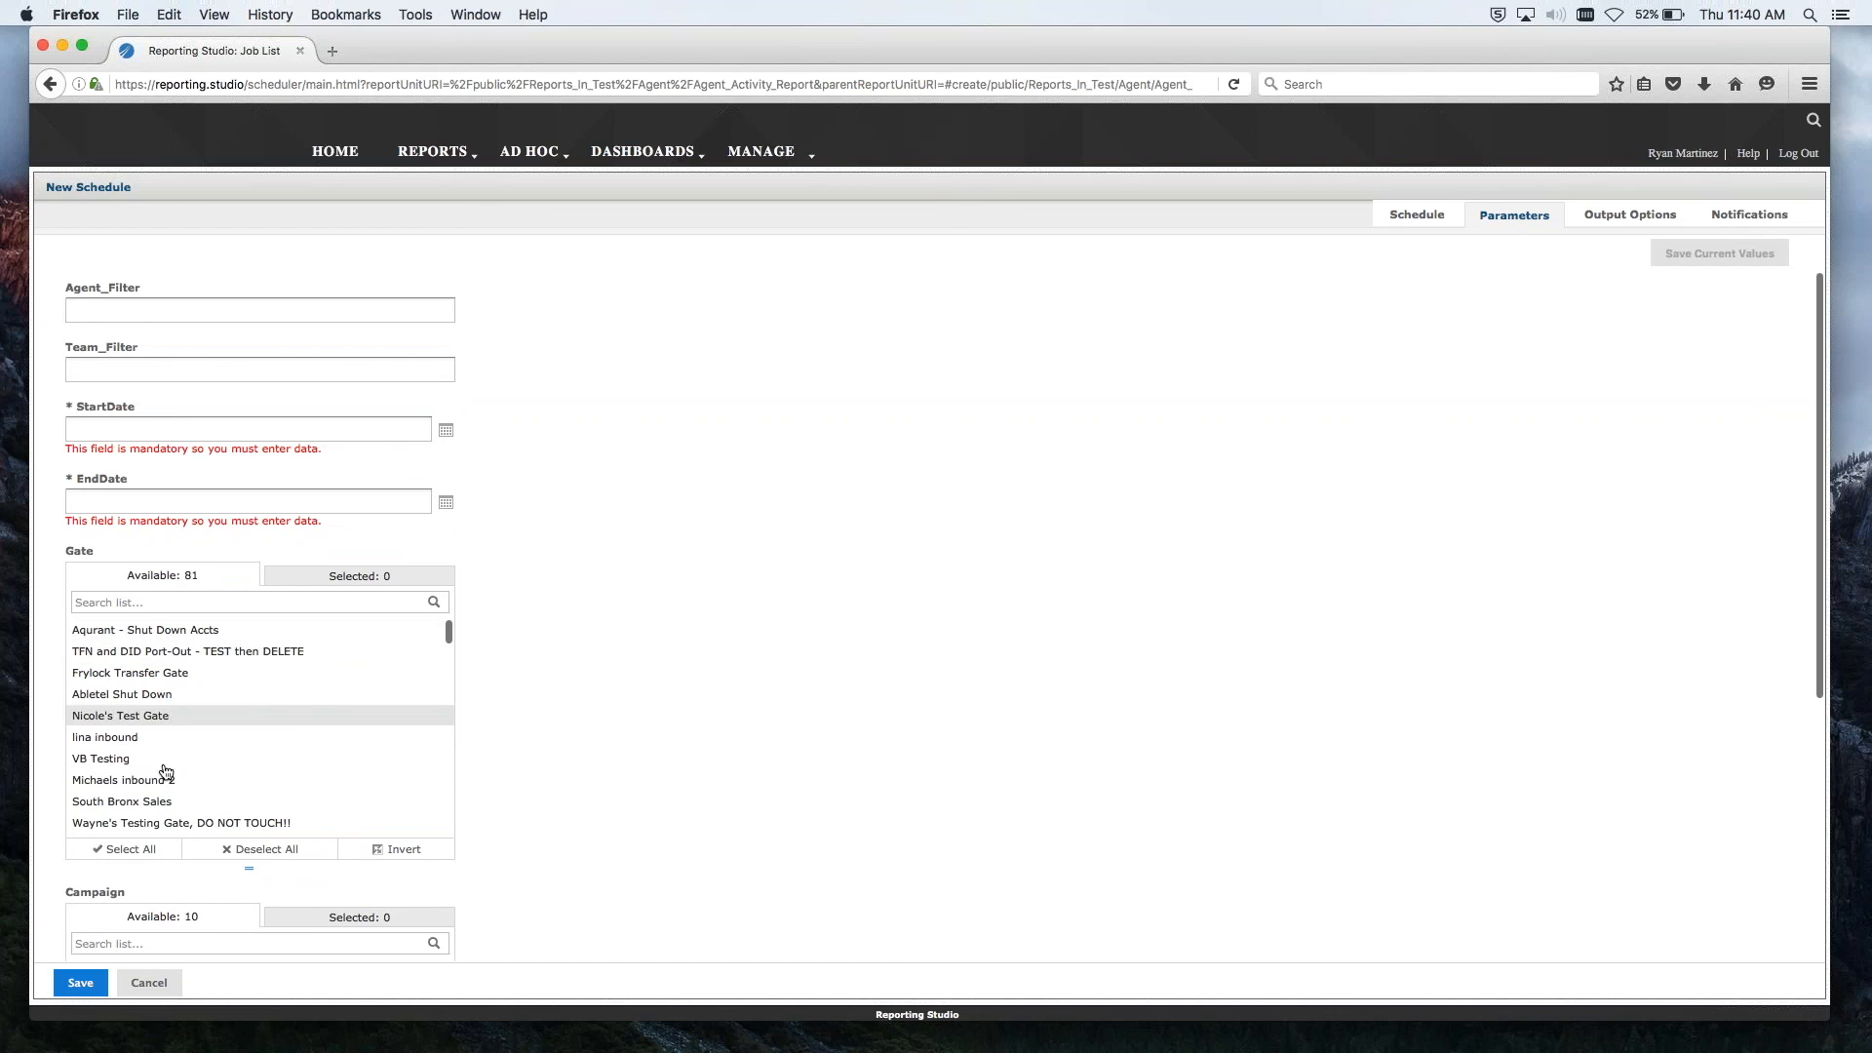
scroll(563, 677, "down", 1)
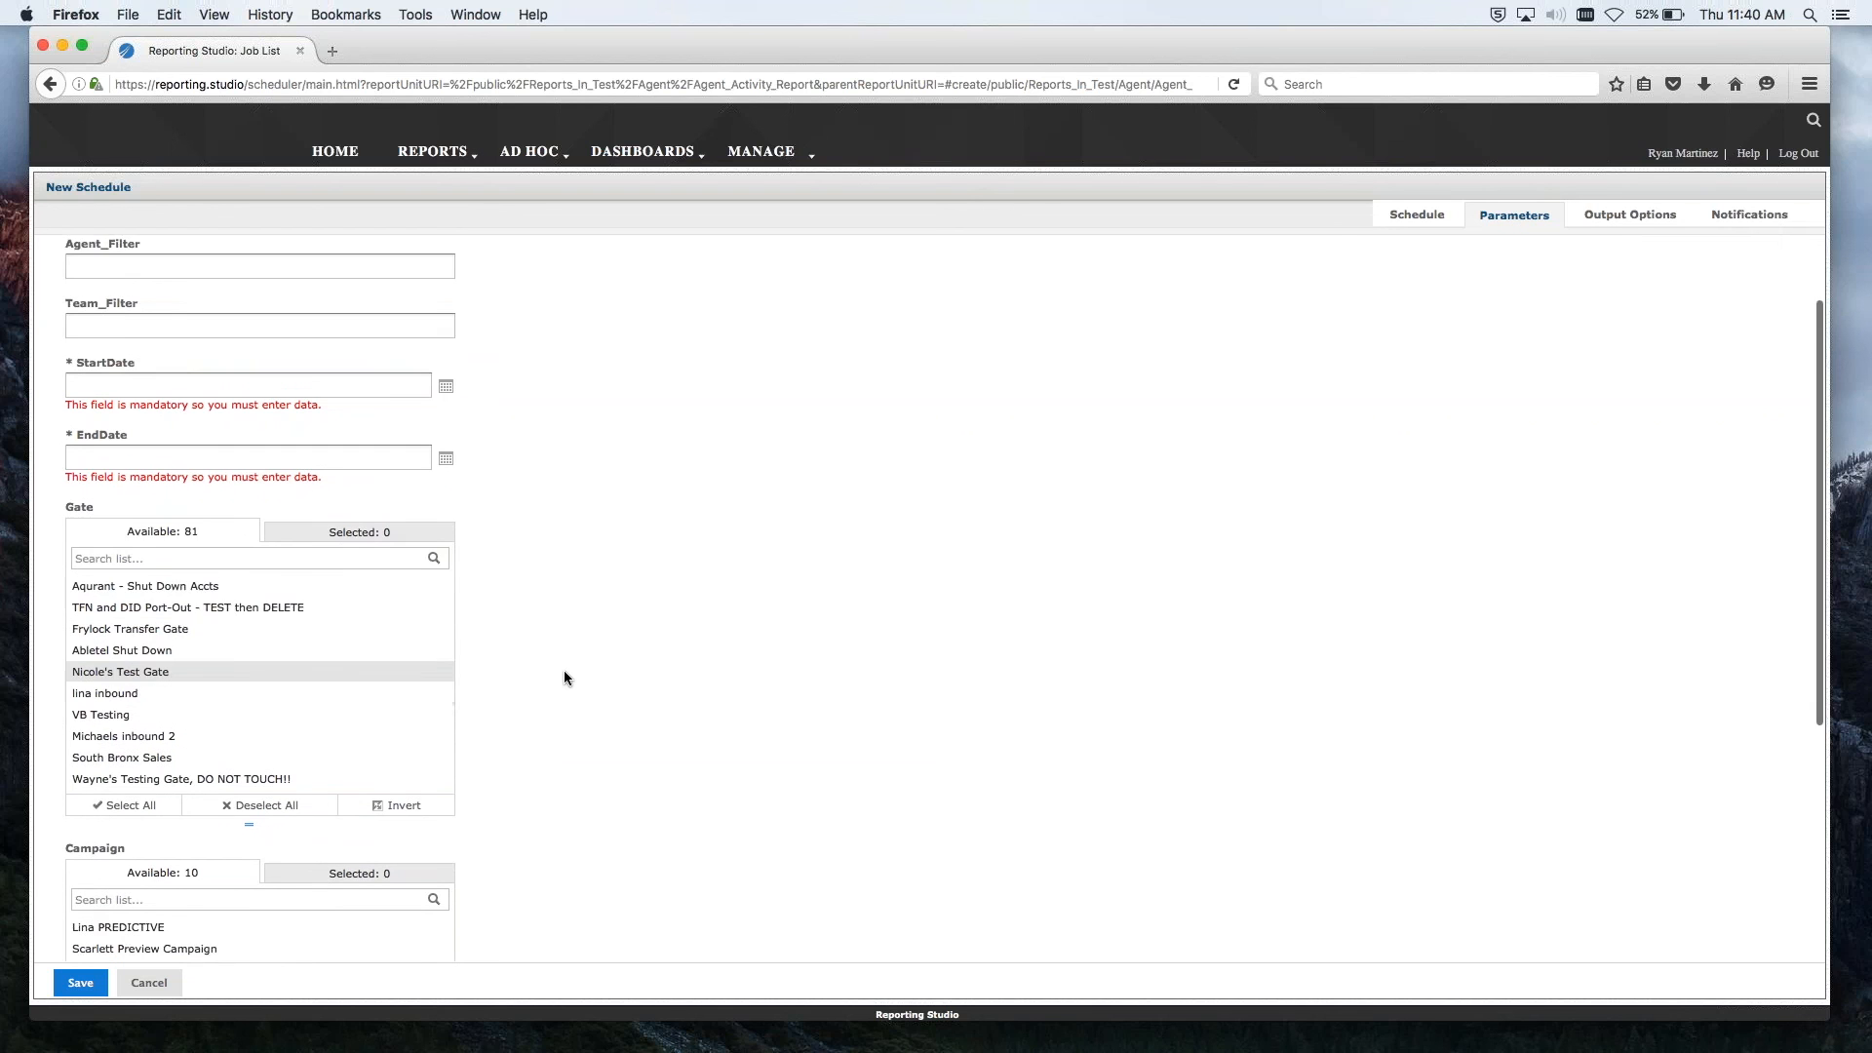
scroll(564, 673, "down", 2)
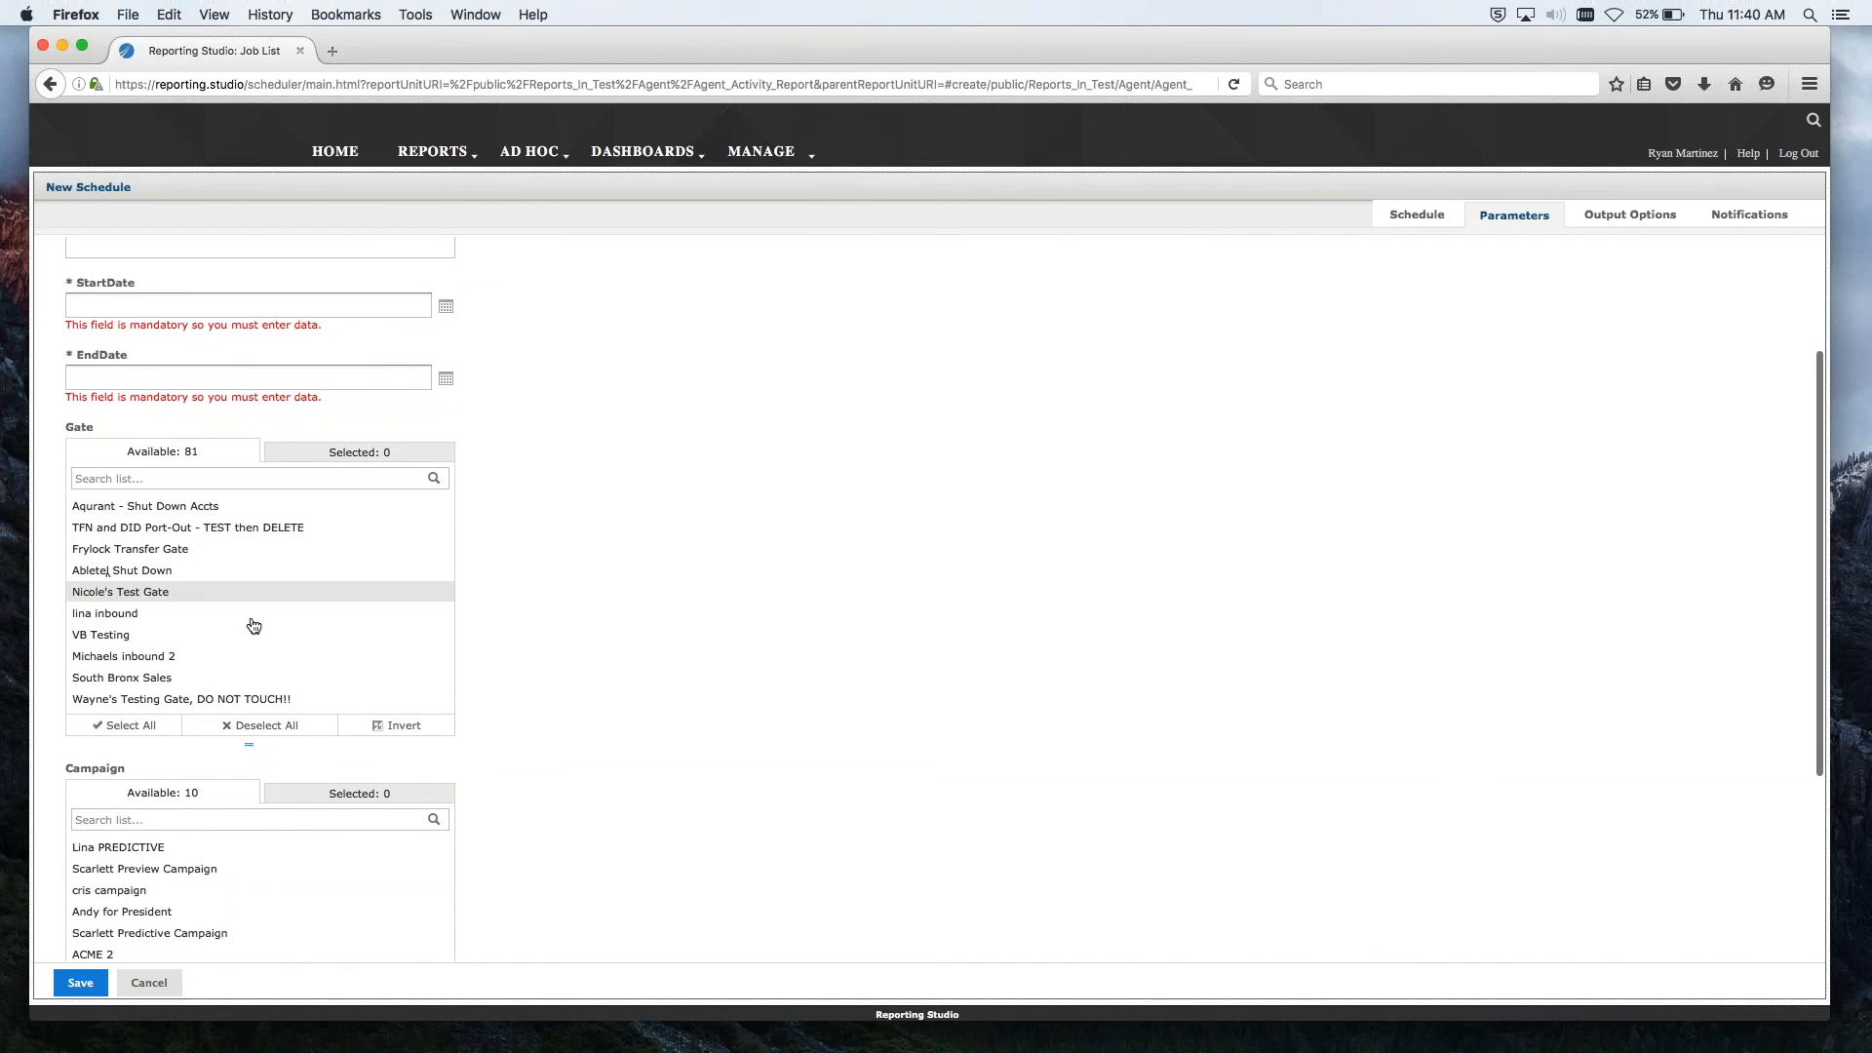
scroll(554, 585, "down", 1)
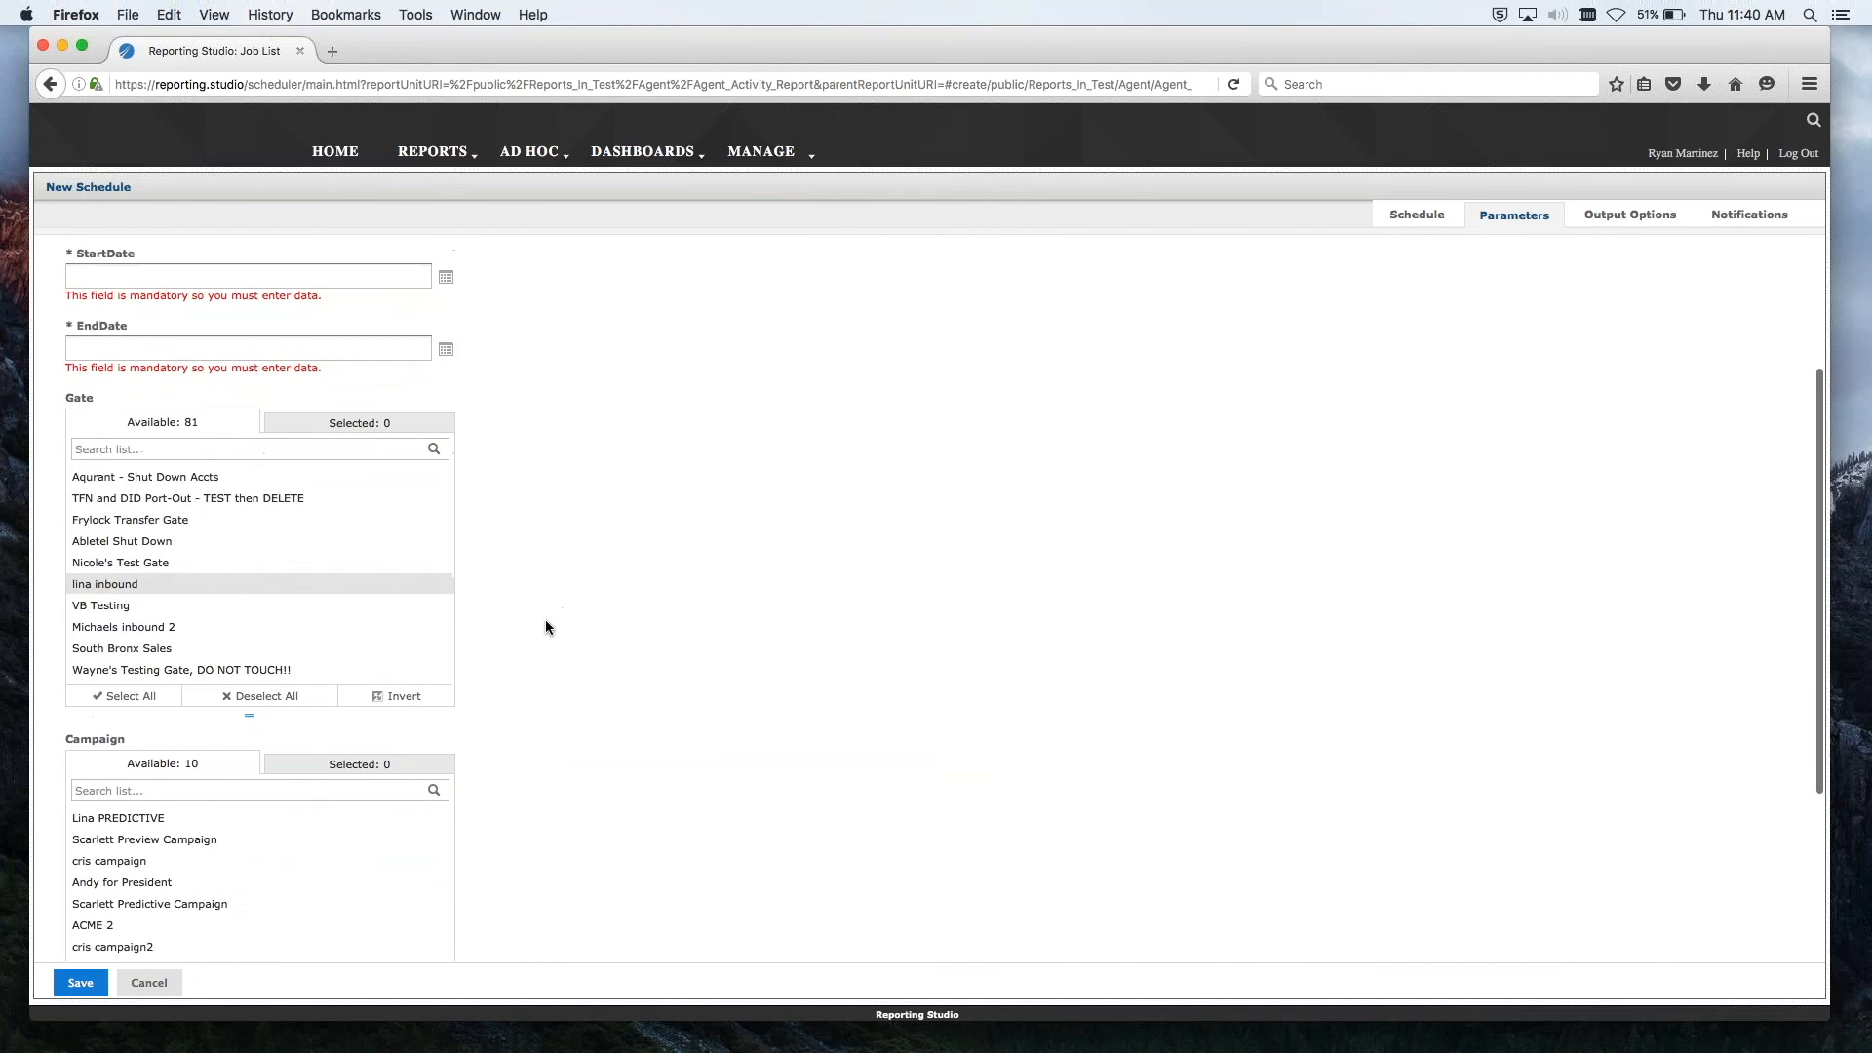
scroll(547, 627, "down", 5)
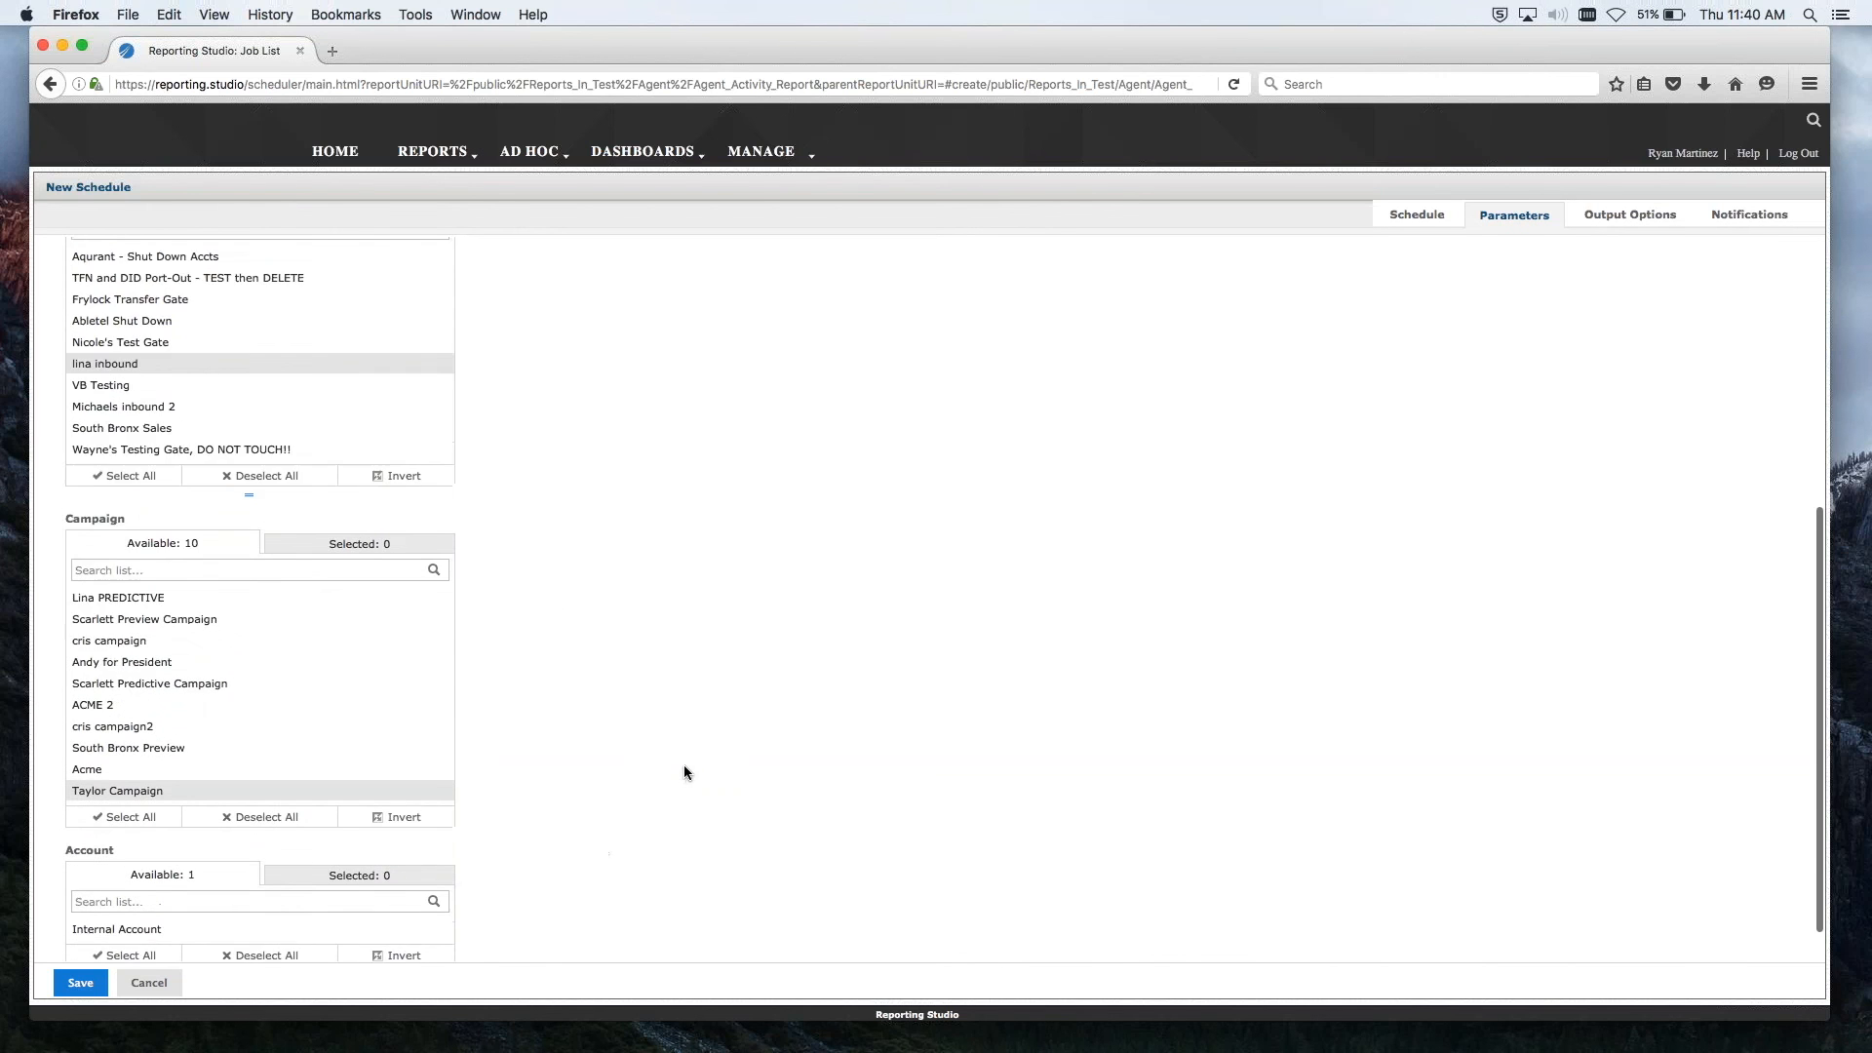
scroll(683, 768, "up", 10)
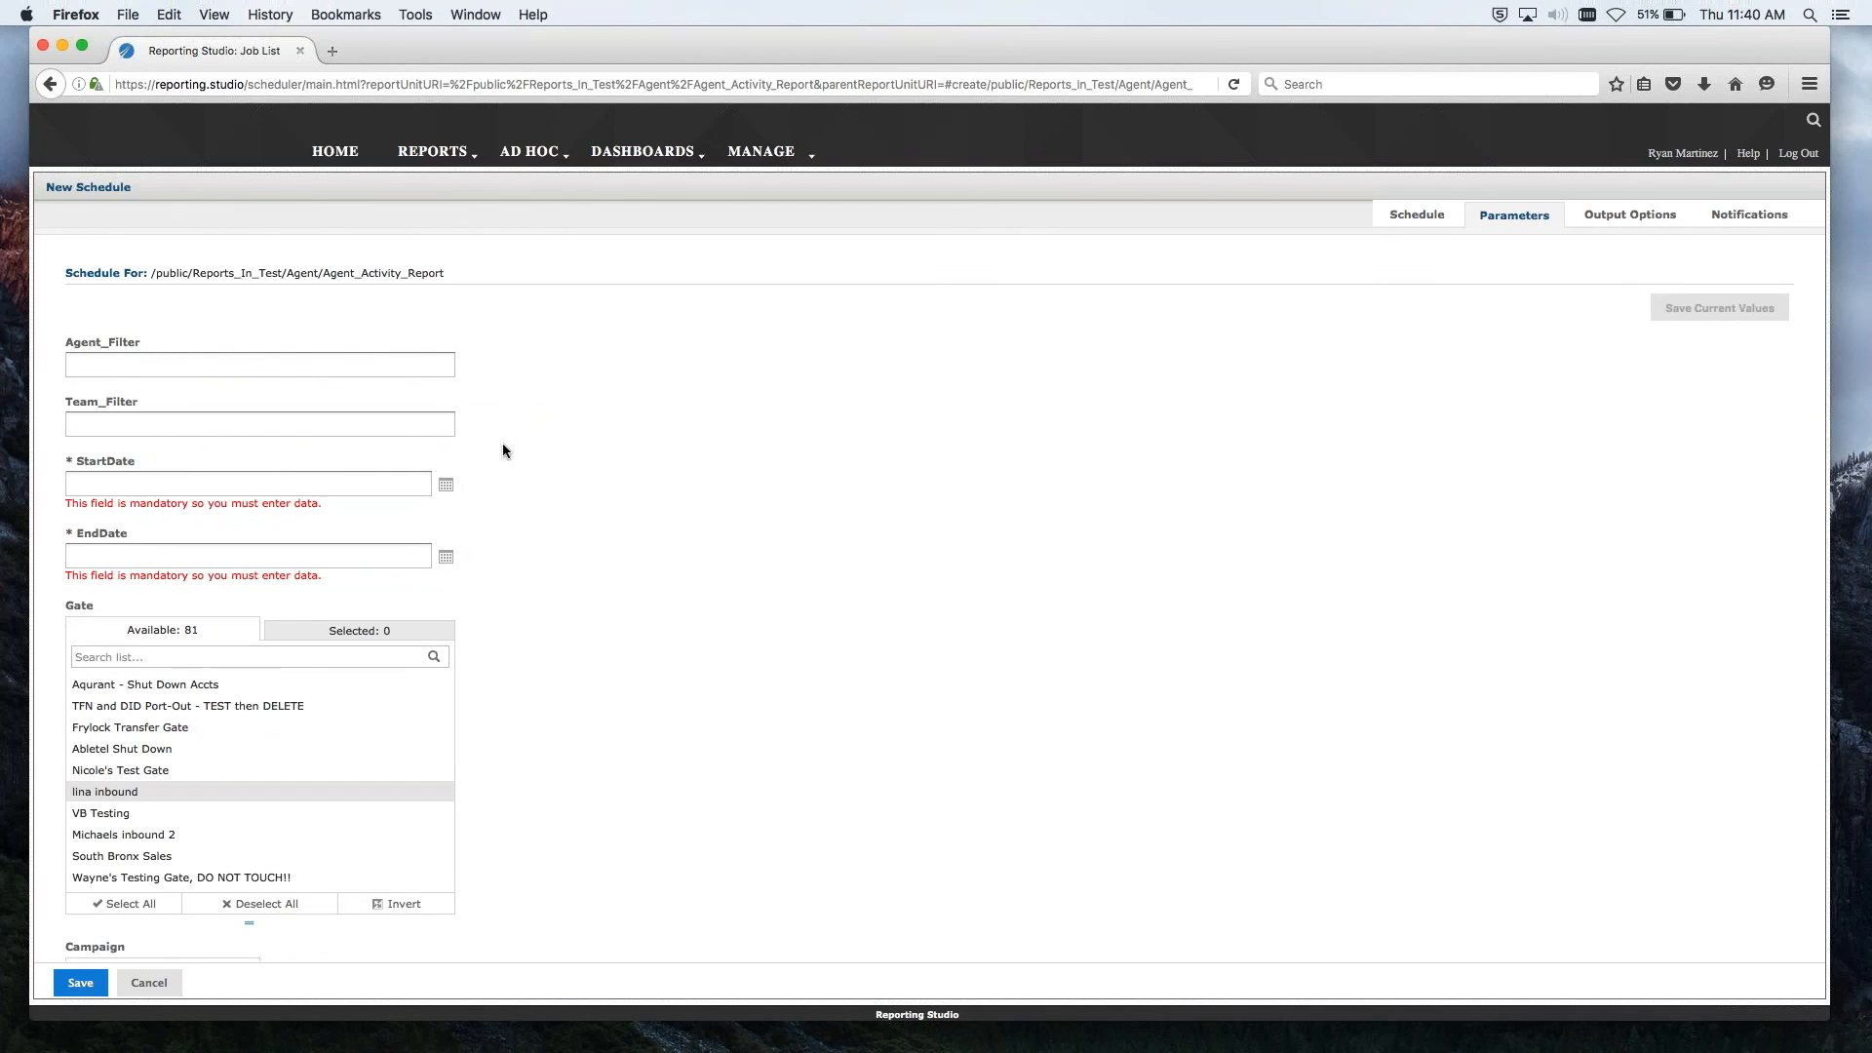
left_click(446, 486)
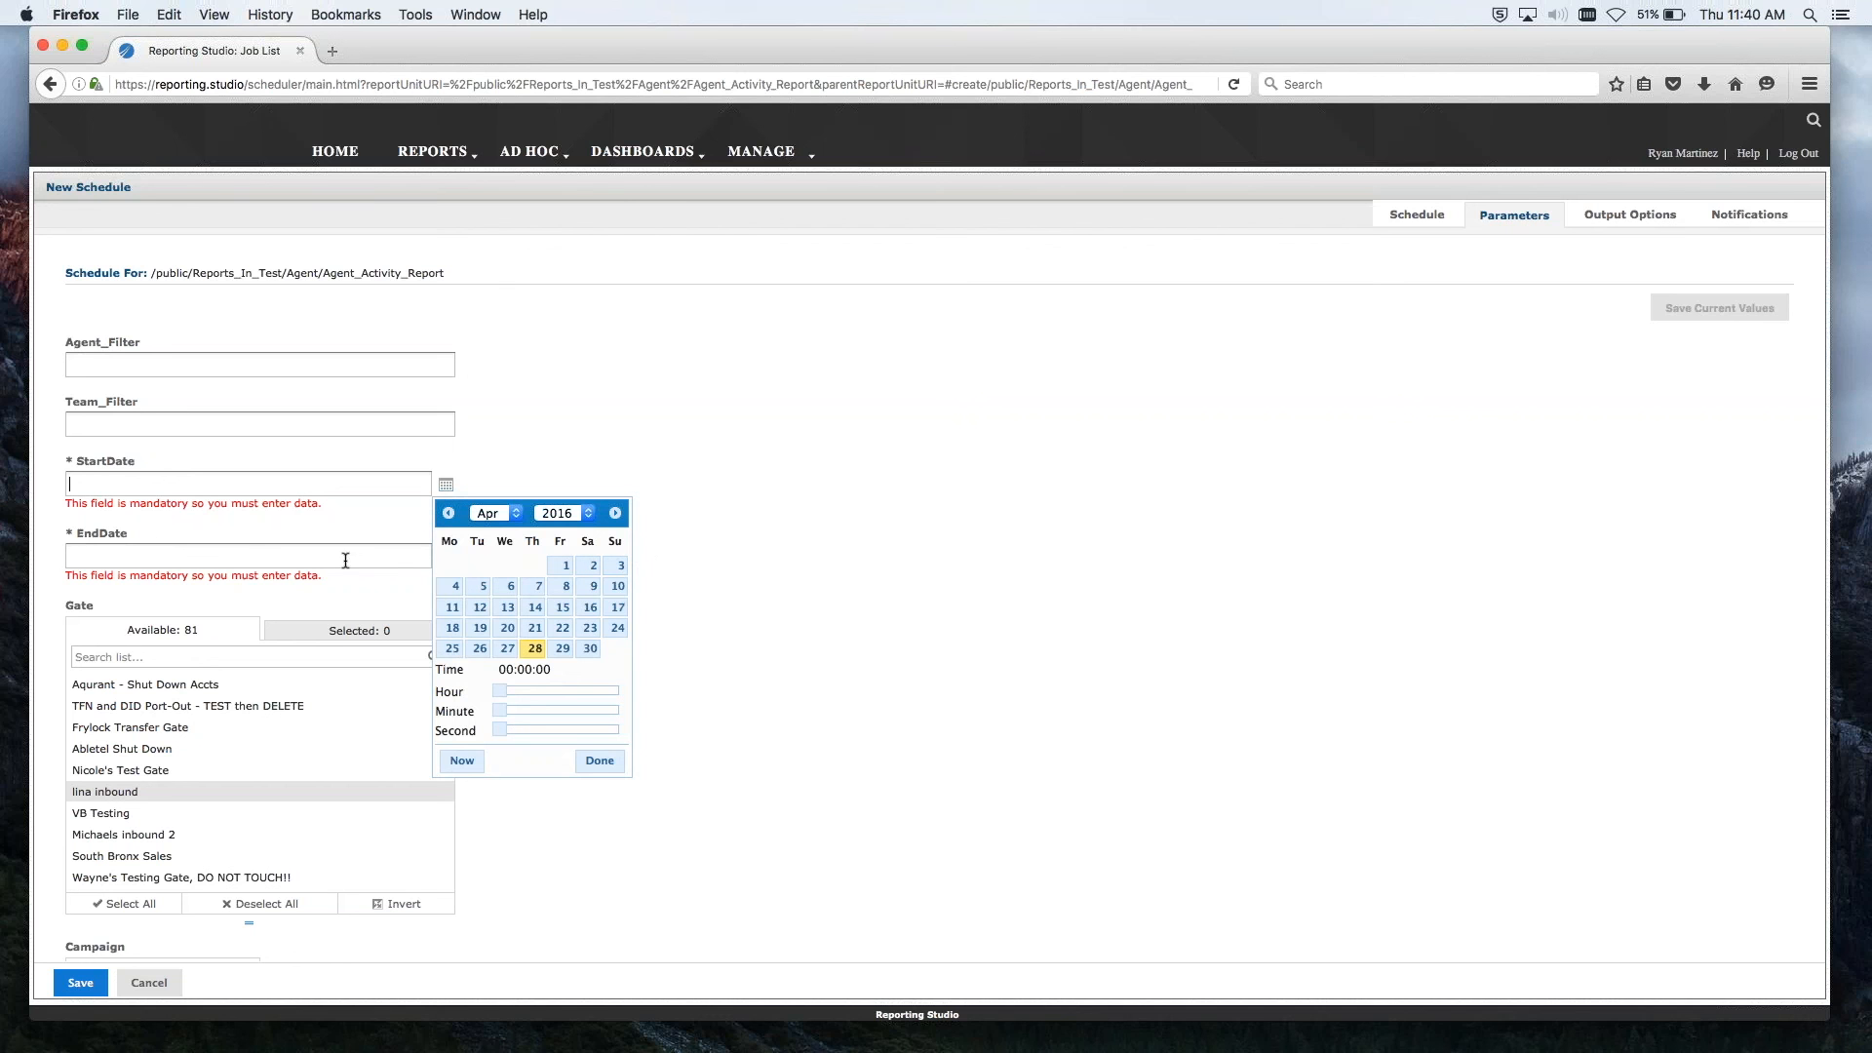
left_click(481, 650)
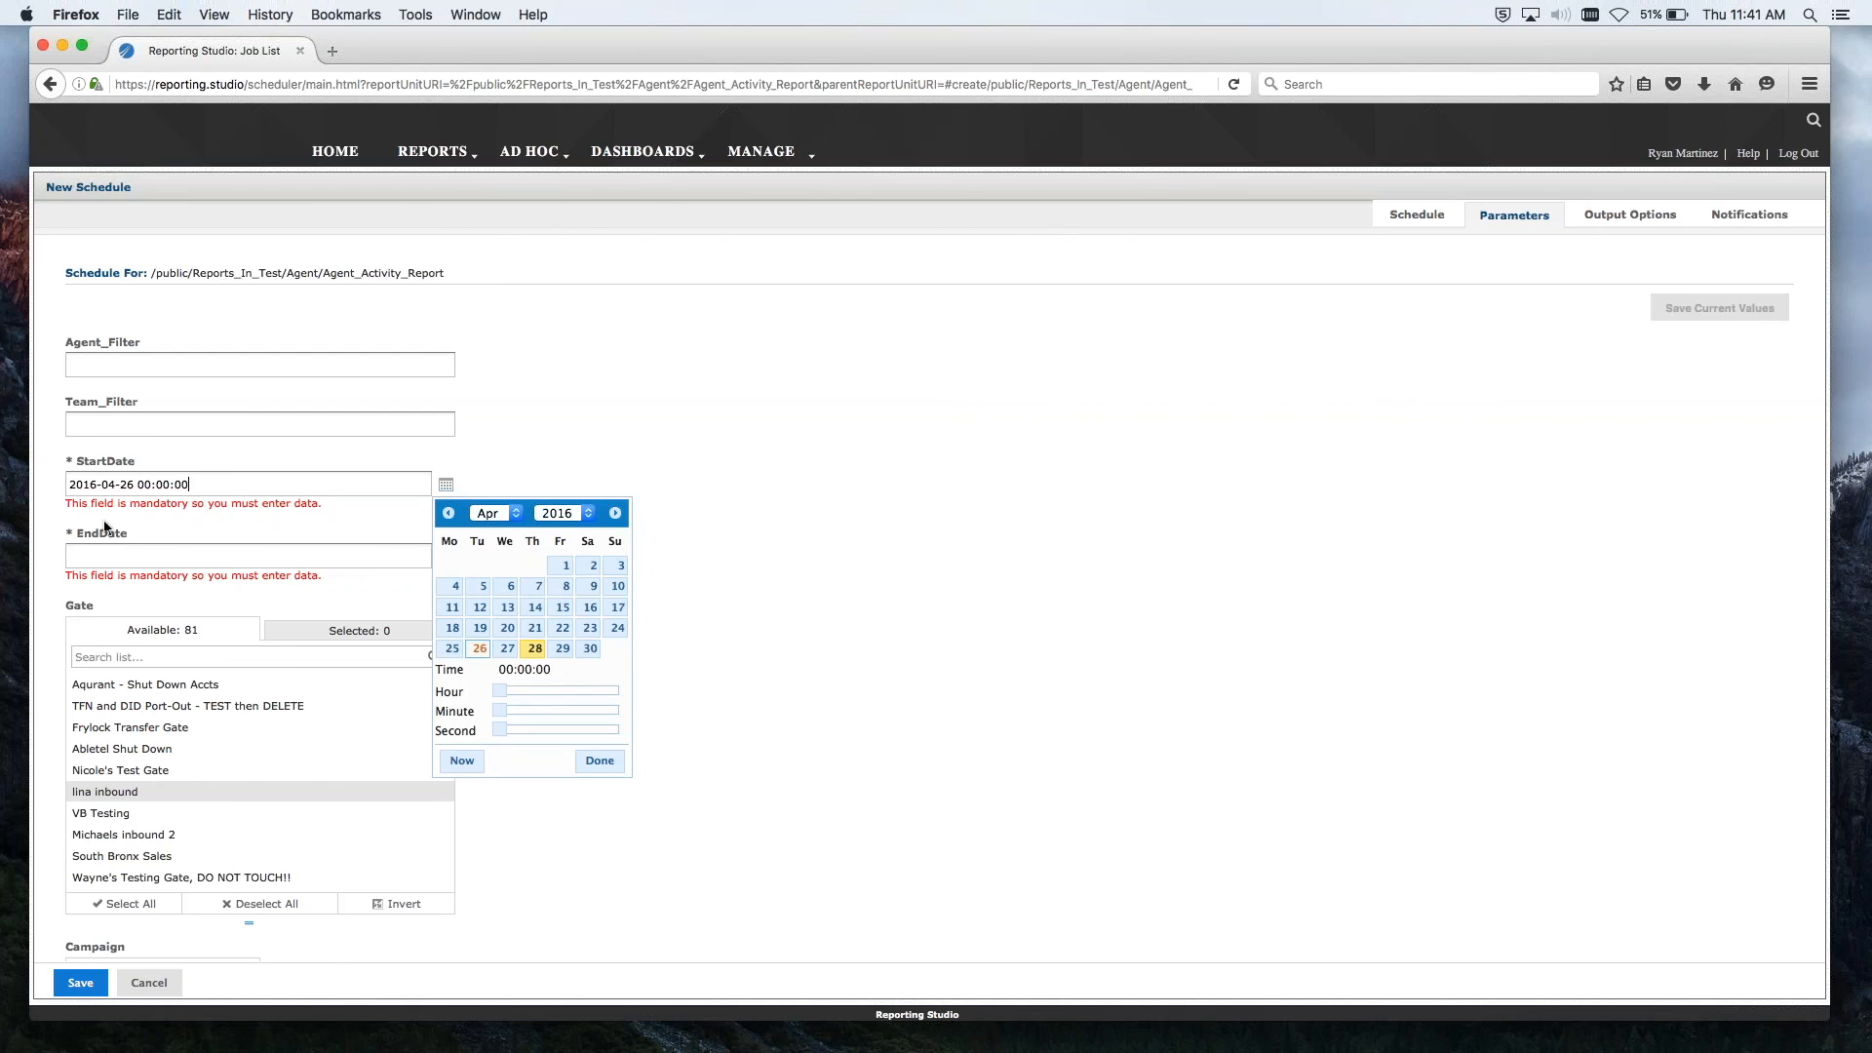
left_click(113, 555)
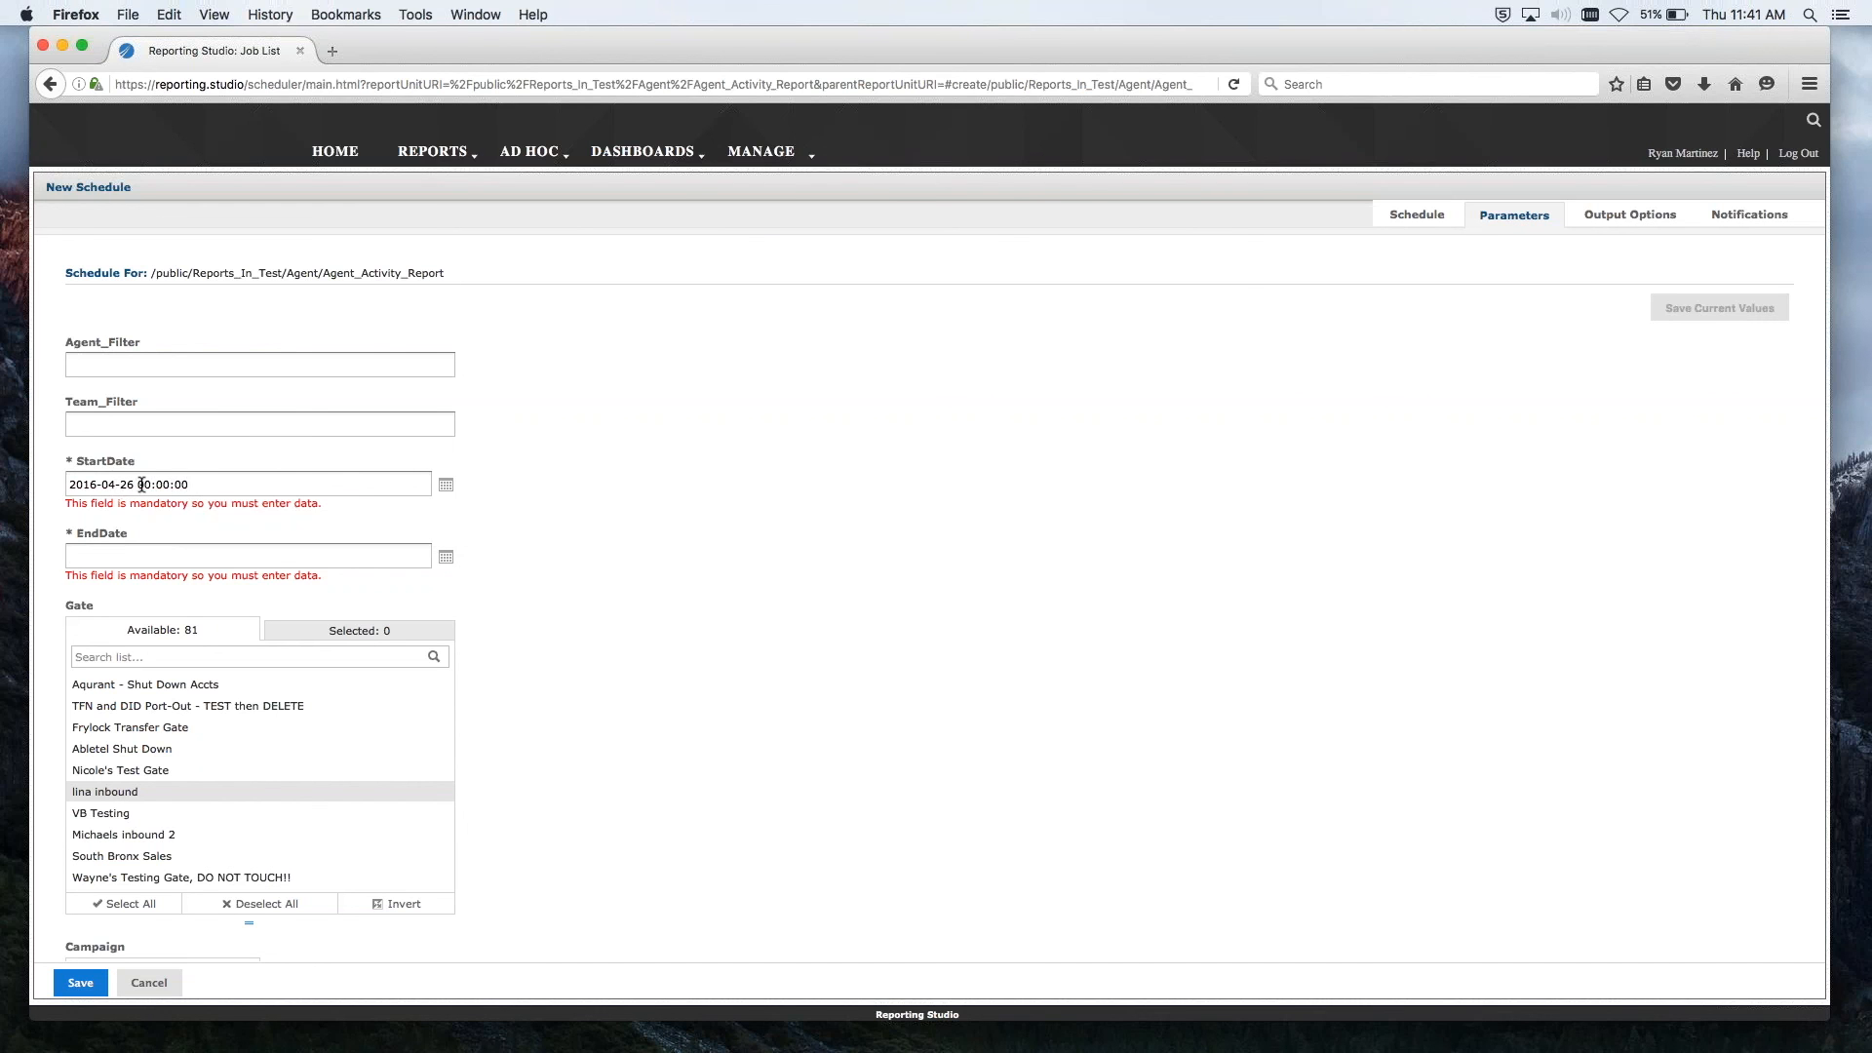
Step: Enter relative dates for the schedule's parameters, with StartDate as DAY-1 and EndDate as DAY-2
left_click_drag(212, 483, 71, 477)
key("BackSpace")
type("DAY")
type("-1")
key("Tab")
key("Tab")
type("DAY-2")
Step: Set both the StartDate and EndDate parameters to the relative value WEEK-1
left_click_drag(69, 483, 83, 480)
type("WEEK")
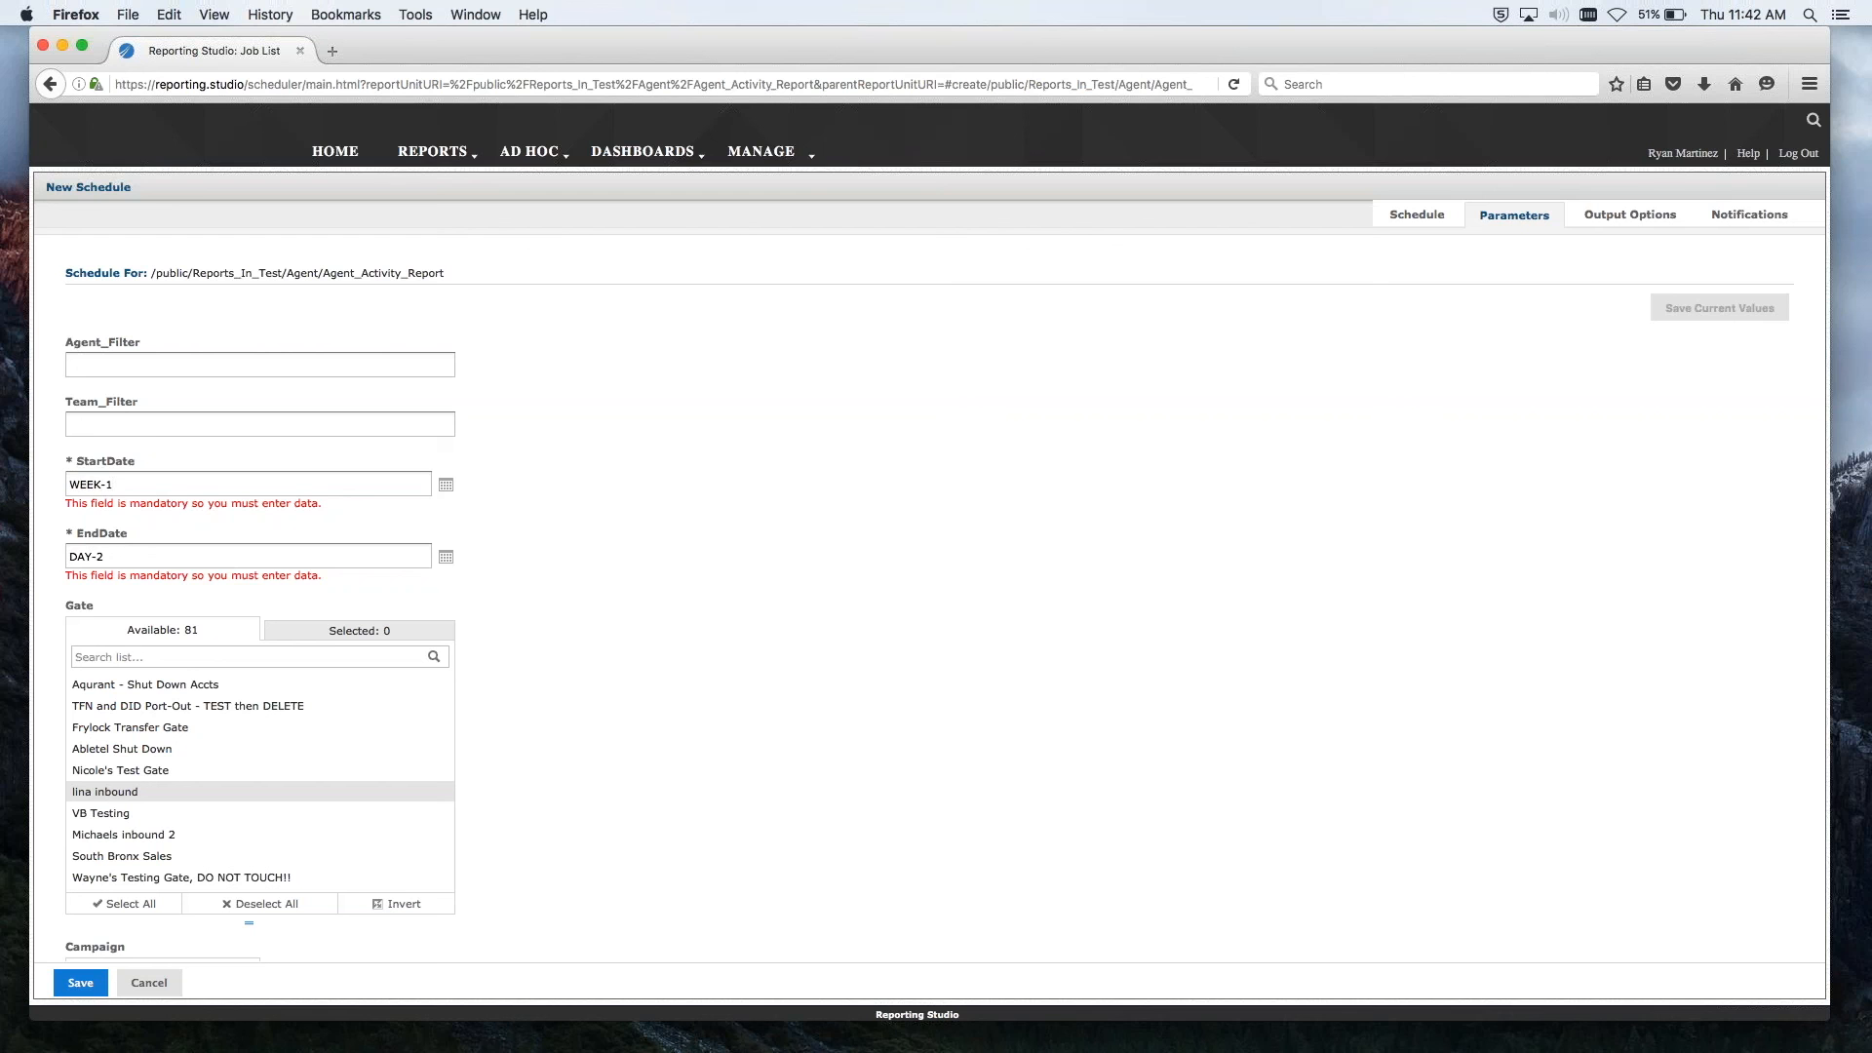
left_click_drag(115, 555, 67, 554)
type("WEEK-s")
key("BackSpace")
type("1")
Step: Go to the schedule's output options and review the available output locales, keeping the default one
left_click(1651, 222)
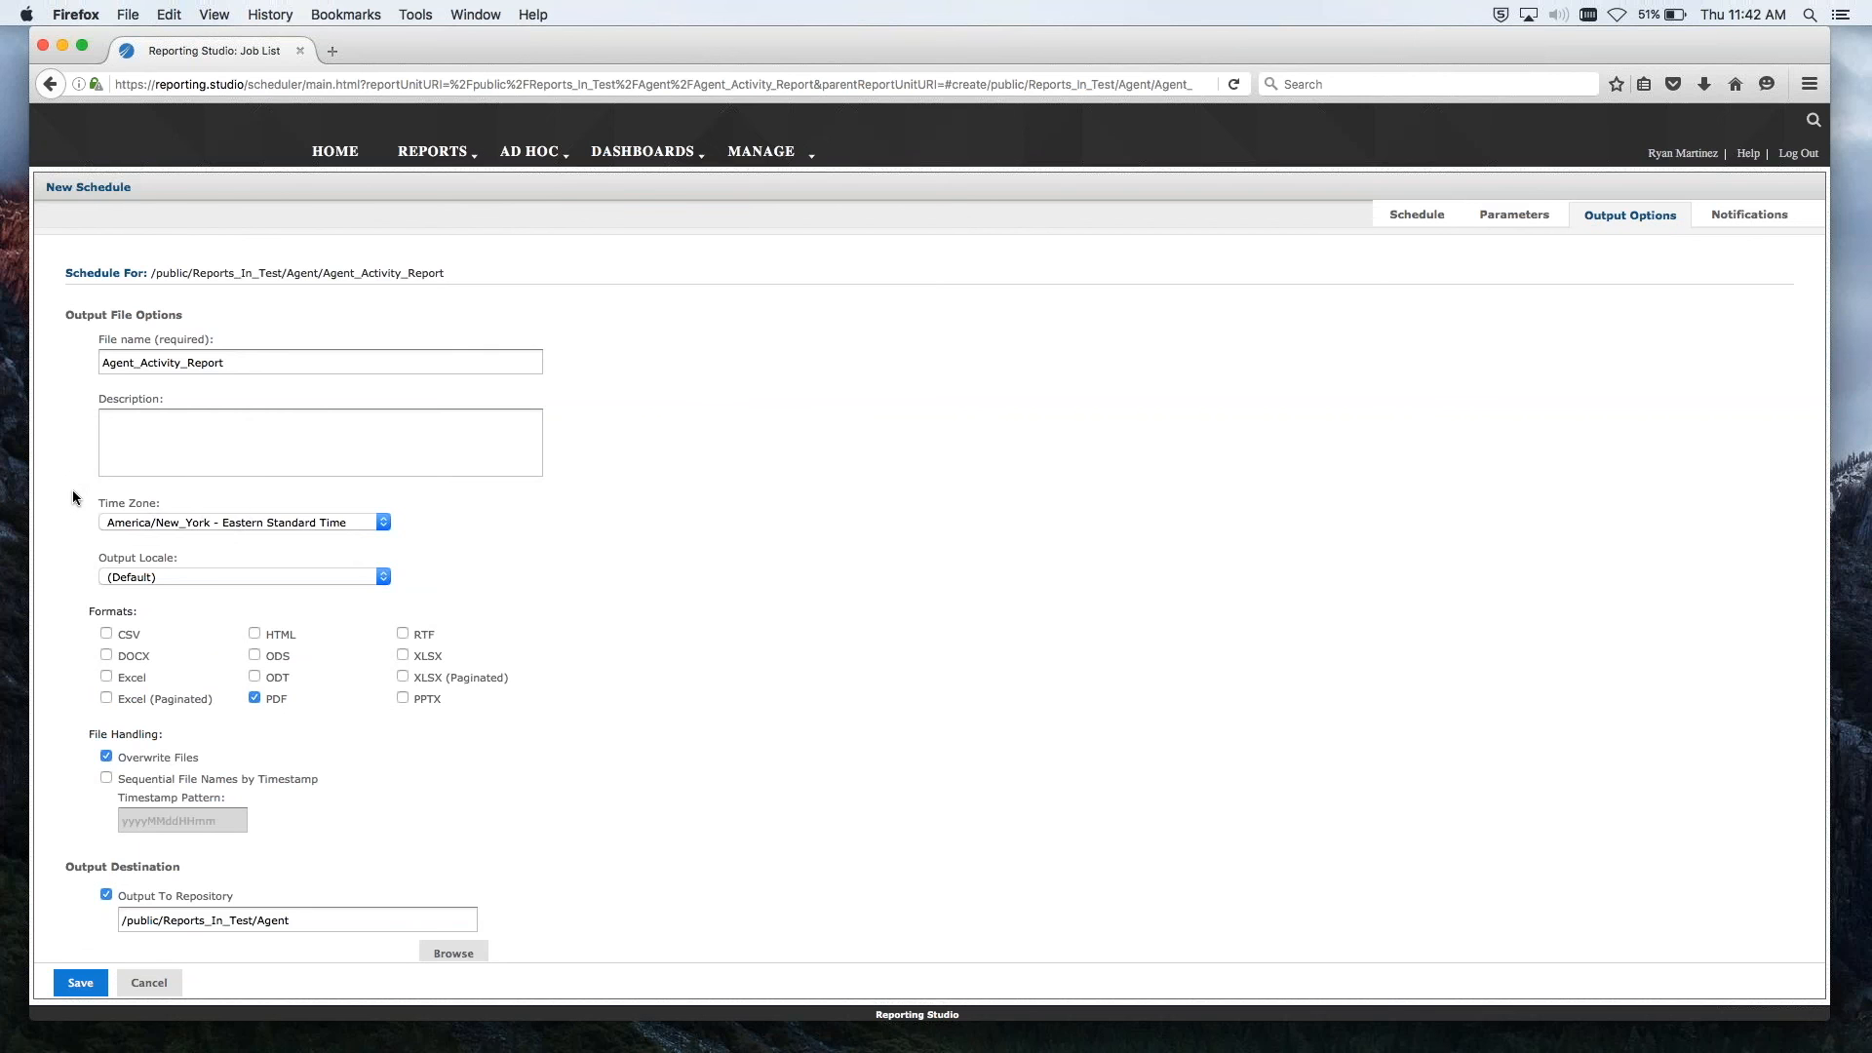
scroll(72, 490, "down", 5)
left_click(161, 394)
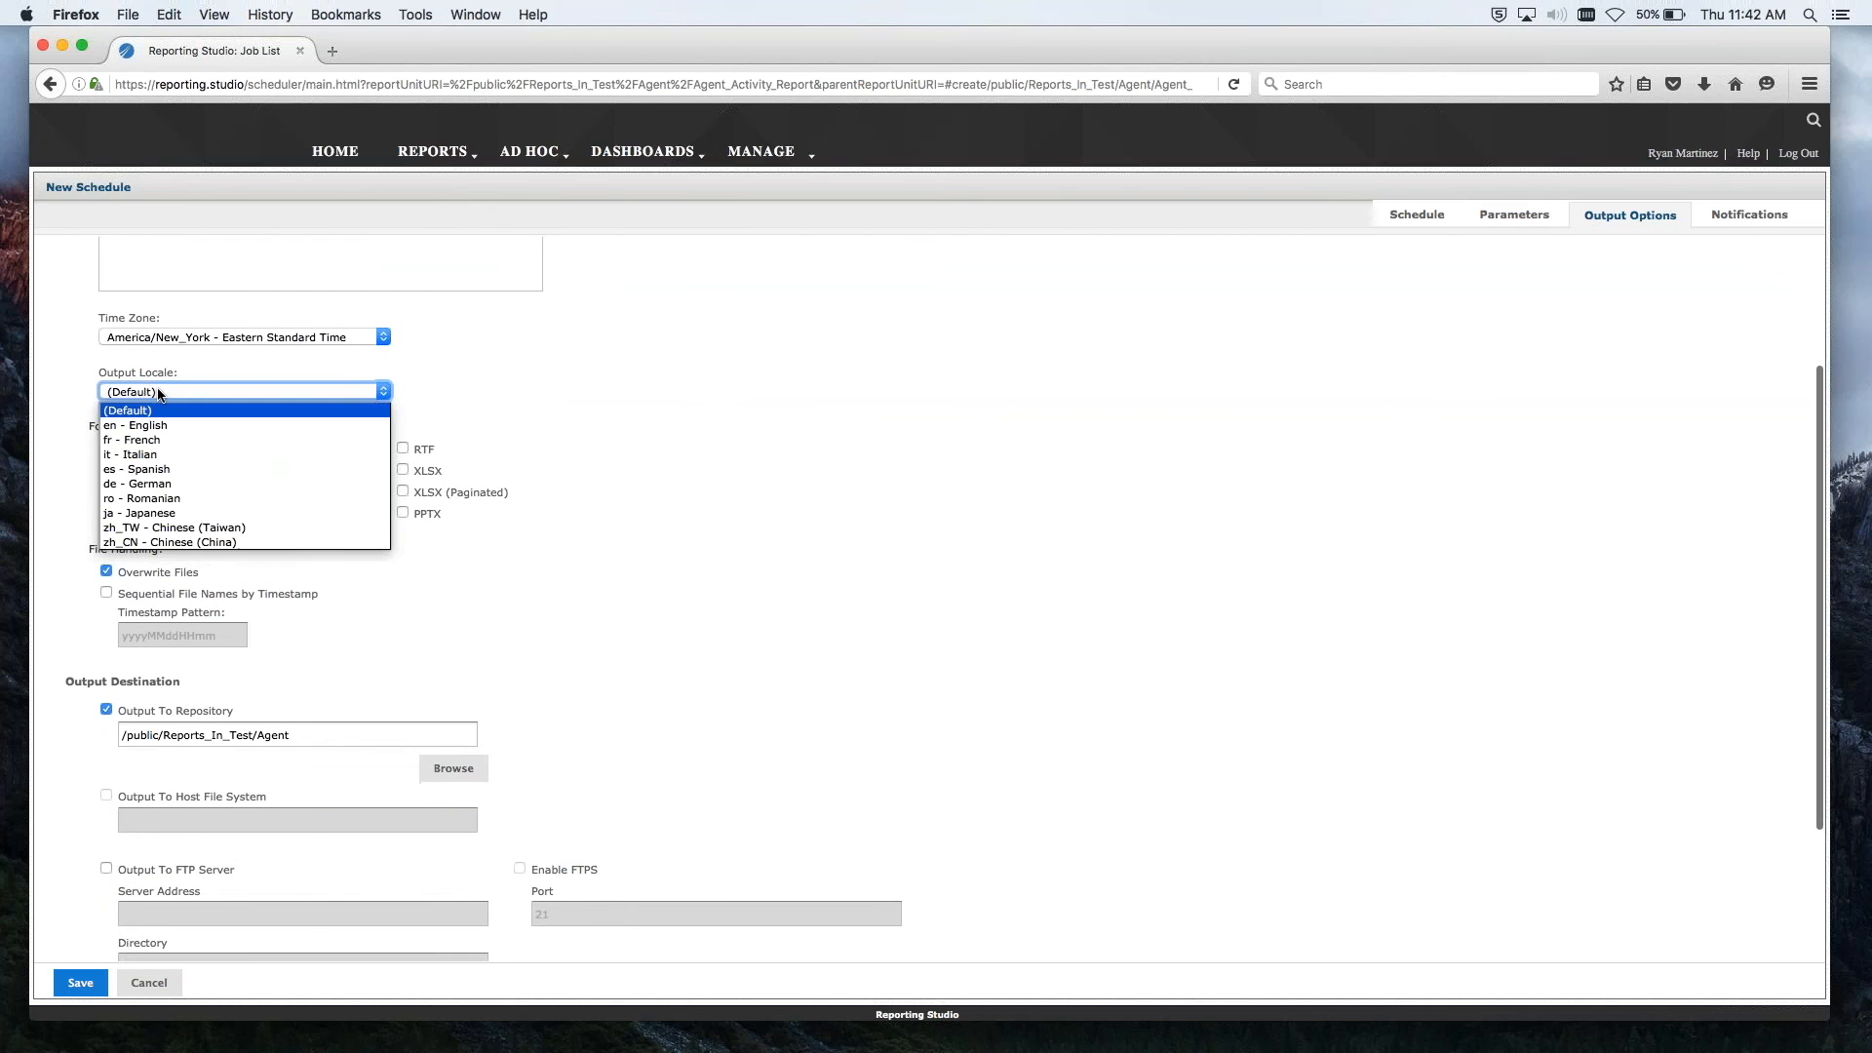
left_click(655, 443)
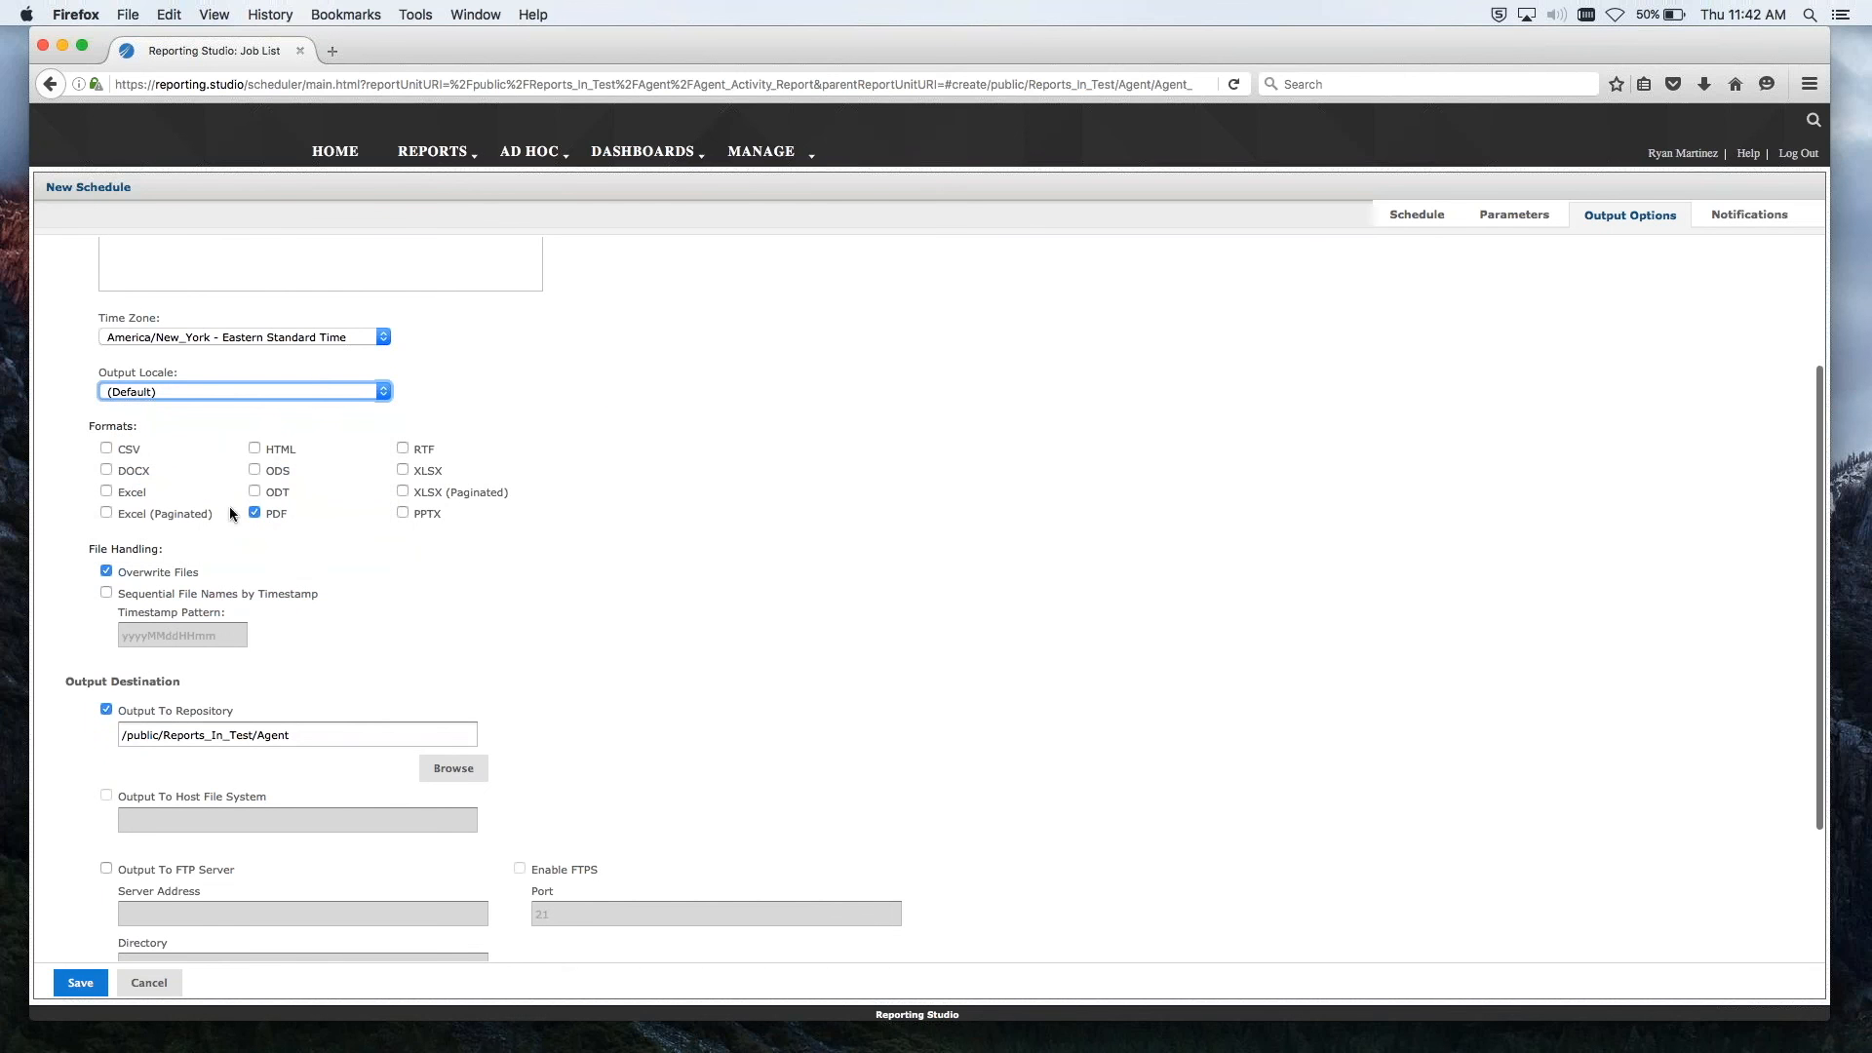
Step: Add CSV and DOCX to the schedule's output formats, and review the output destination and FTP server settings
left_click(107, 449)
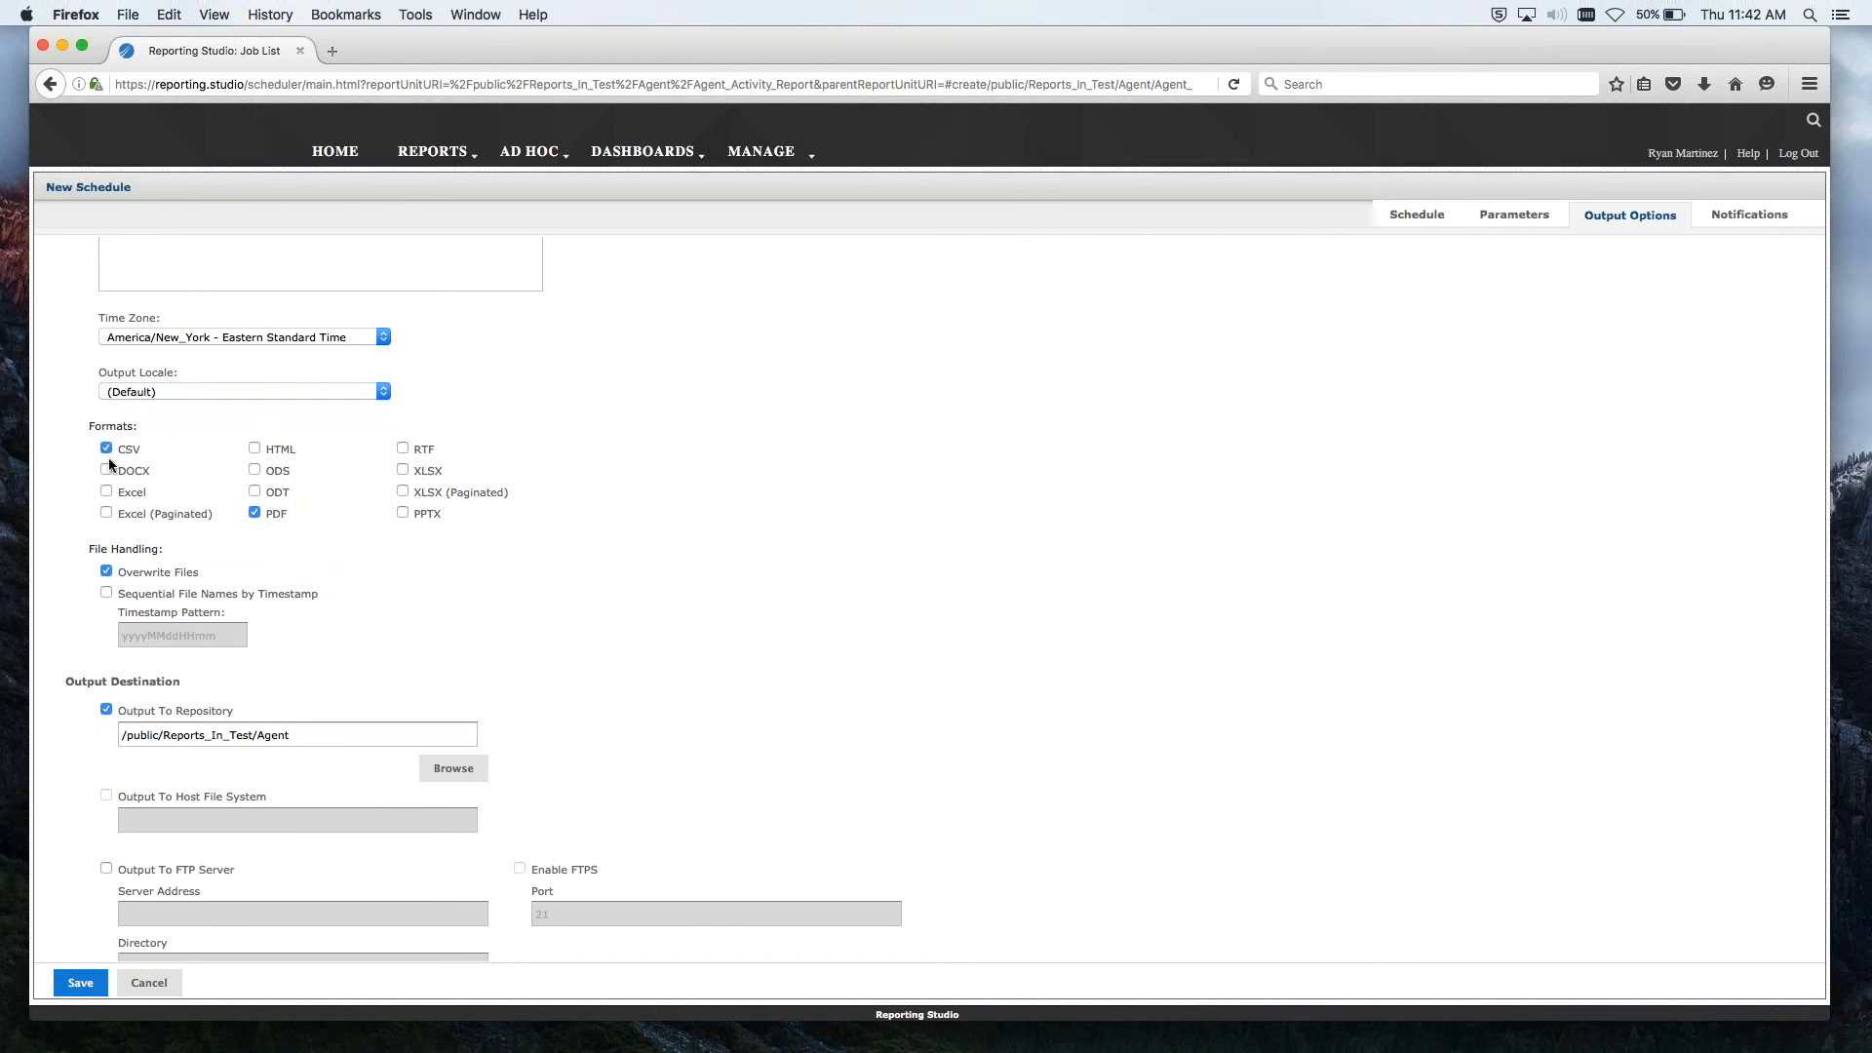
left_click(107, 470)
scroll(170, 538, "down", 3)
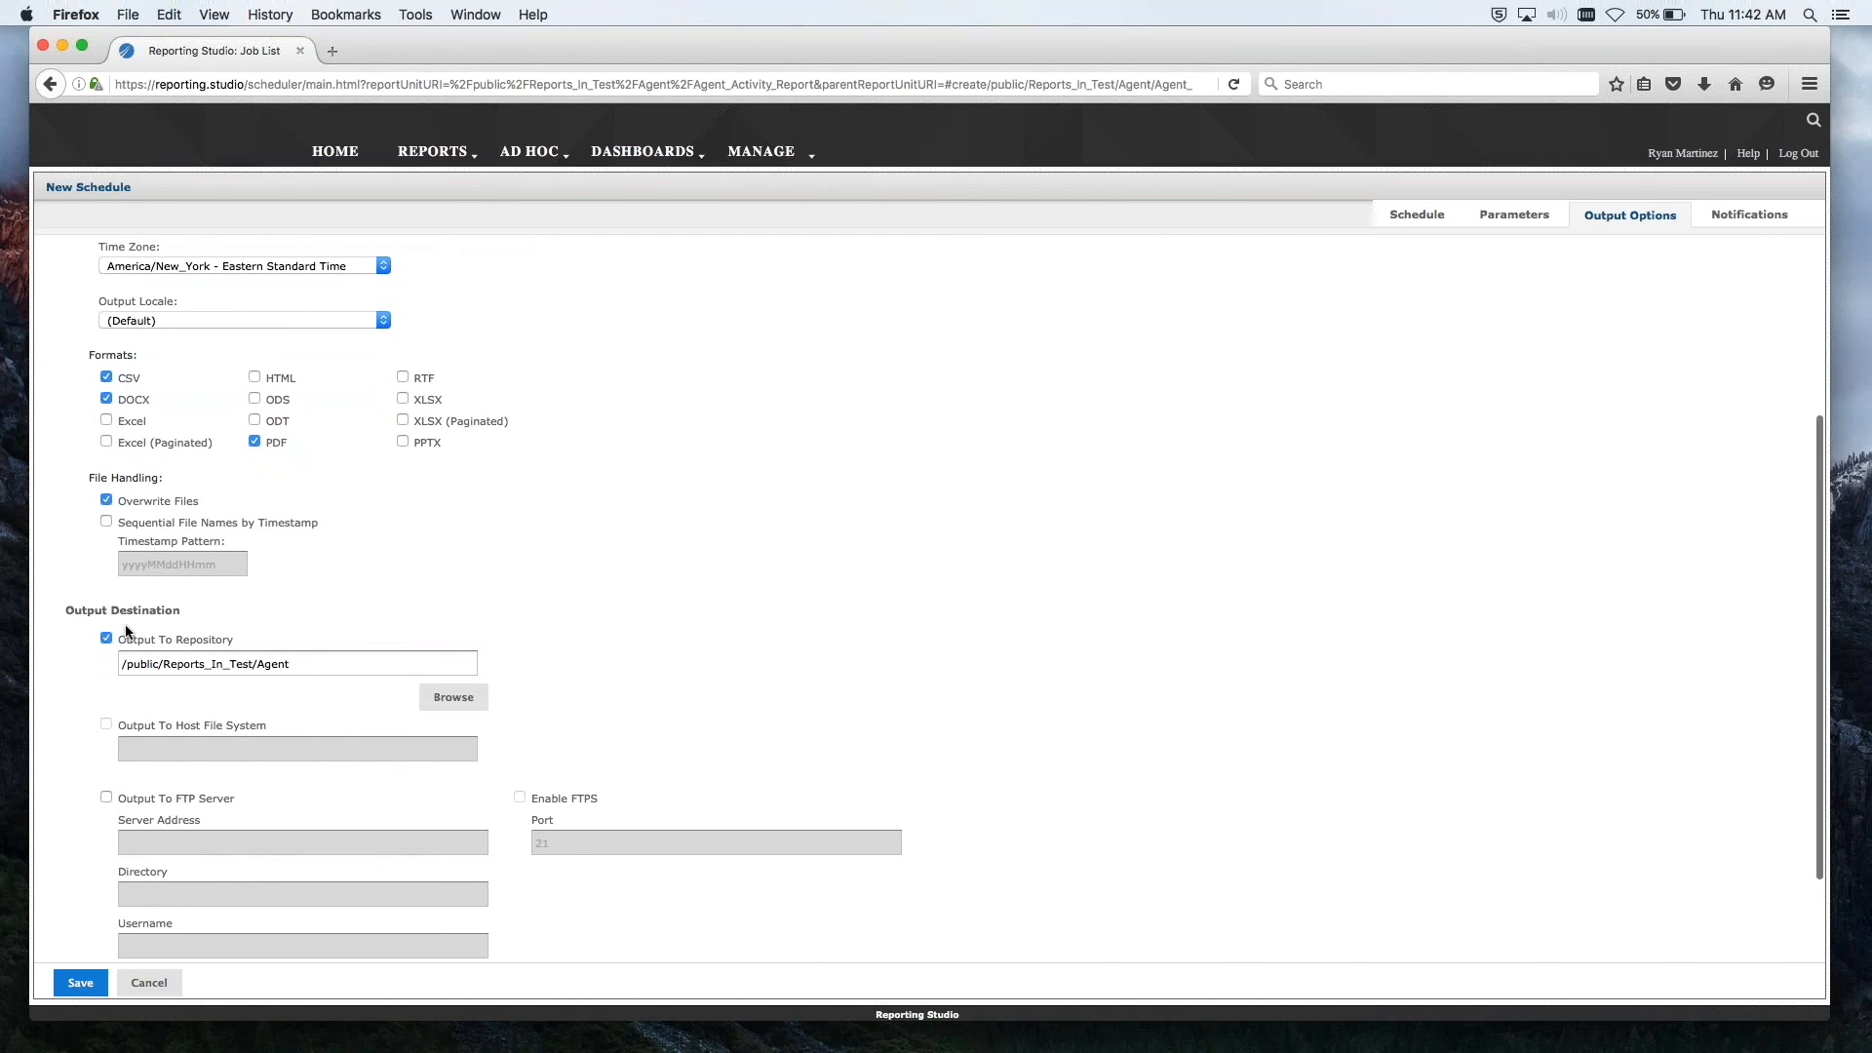
scroll(127, 639, "down", 4)
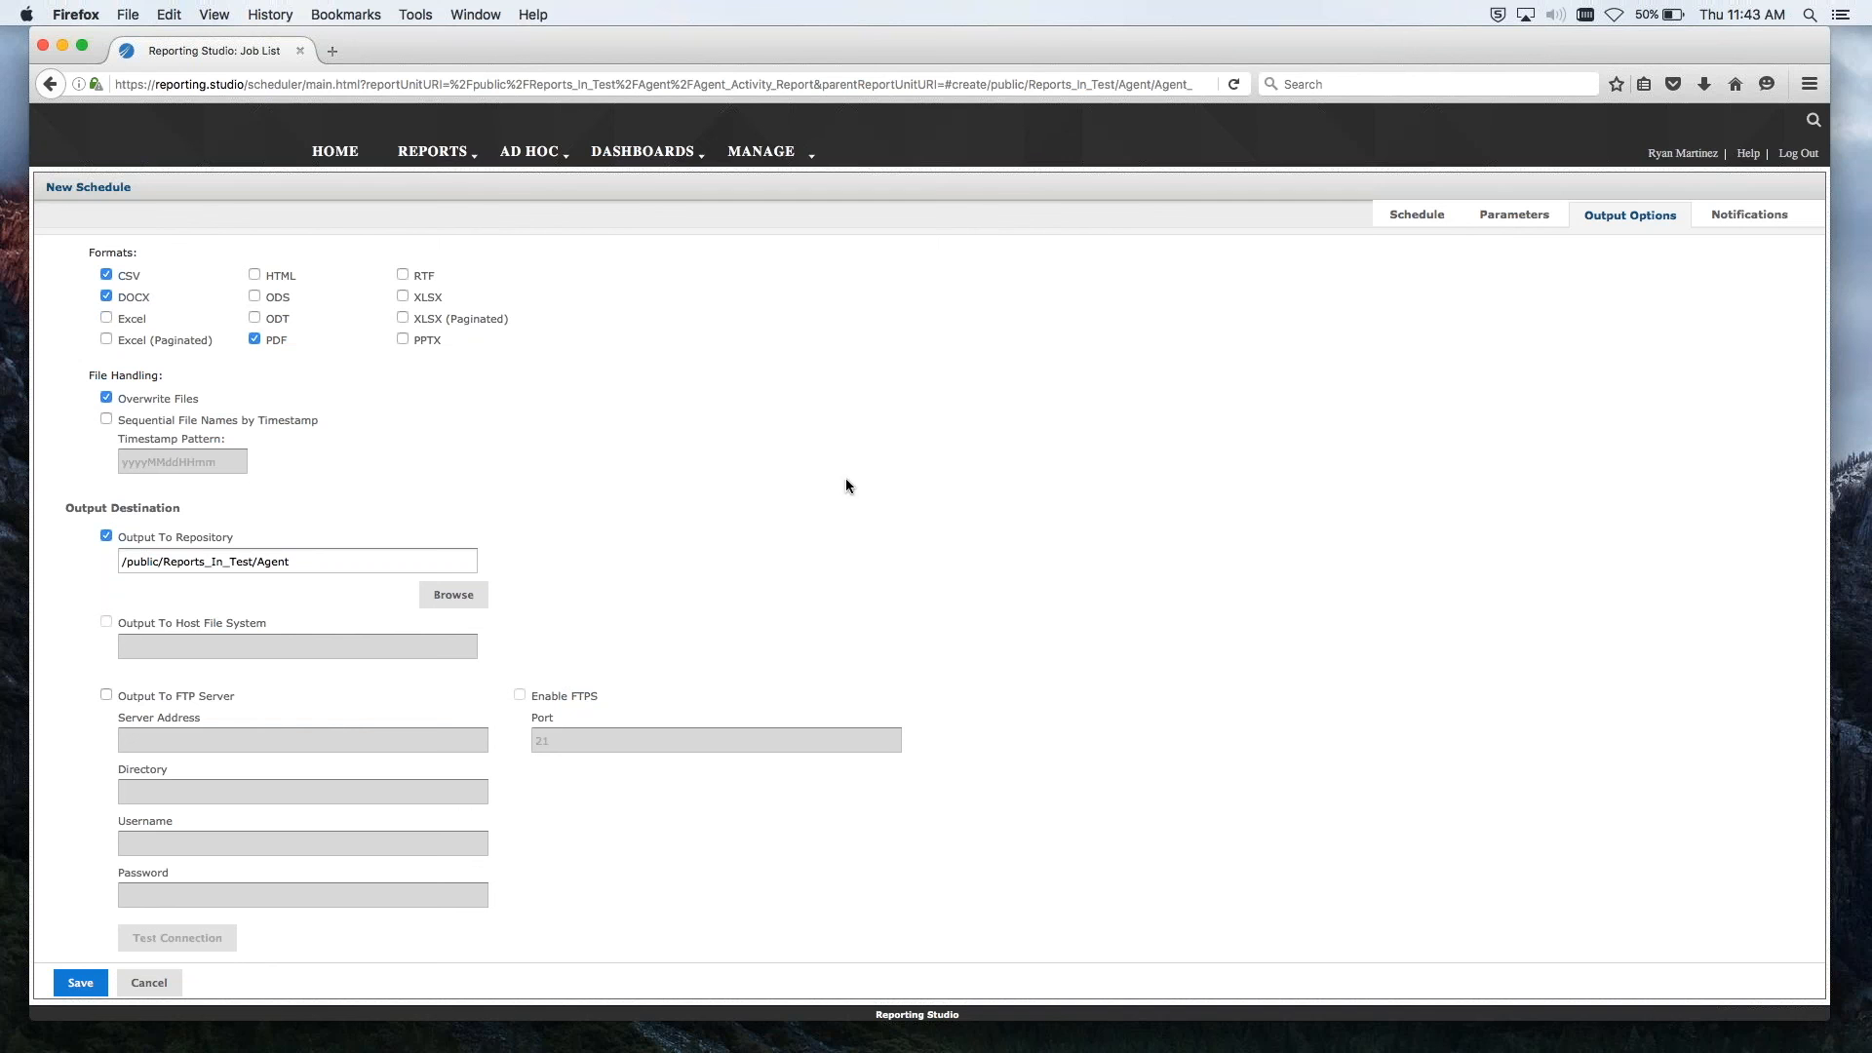
Step: Go to the schedule's email notification settings and select the recipient field for job status notifications
left_click(1713, 222)
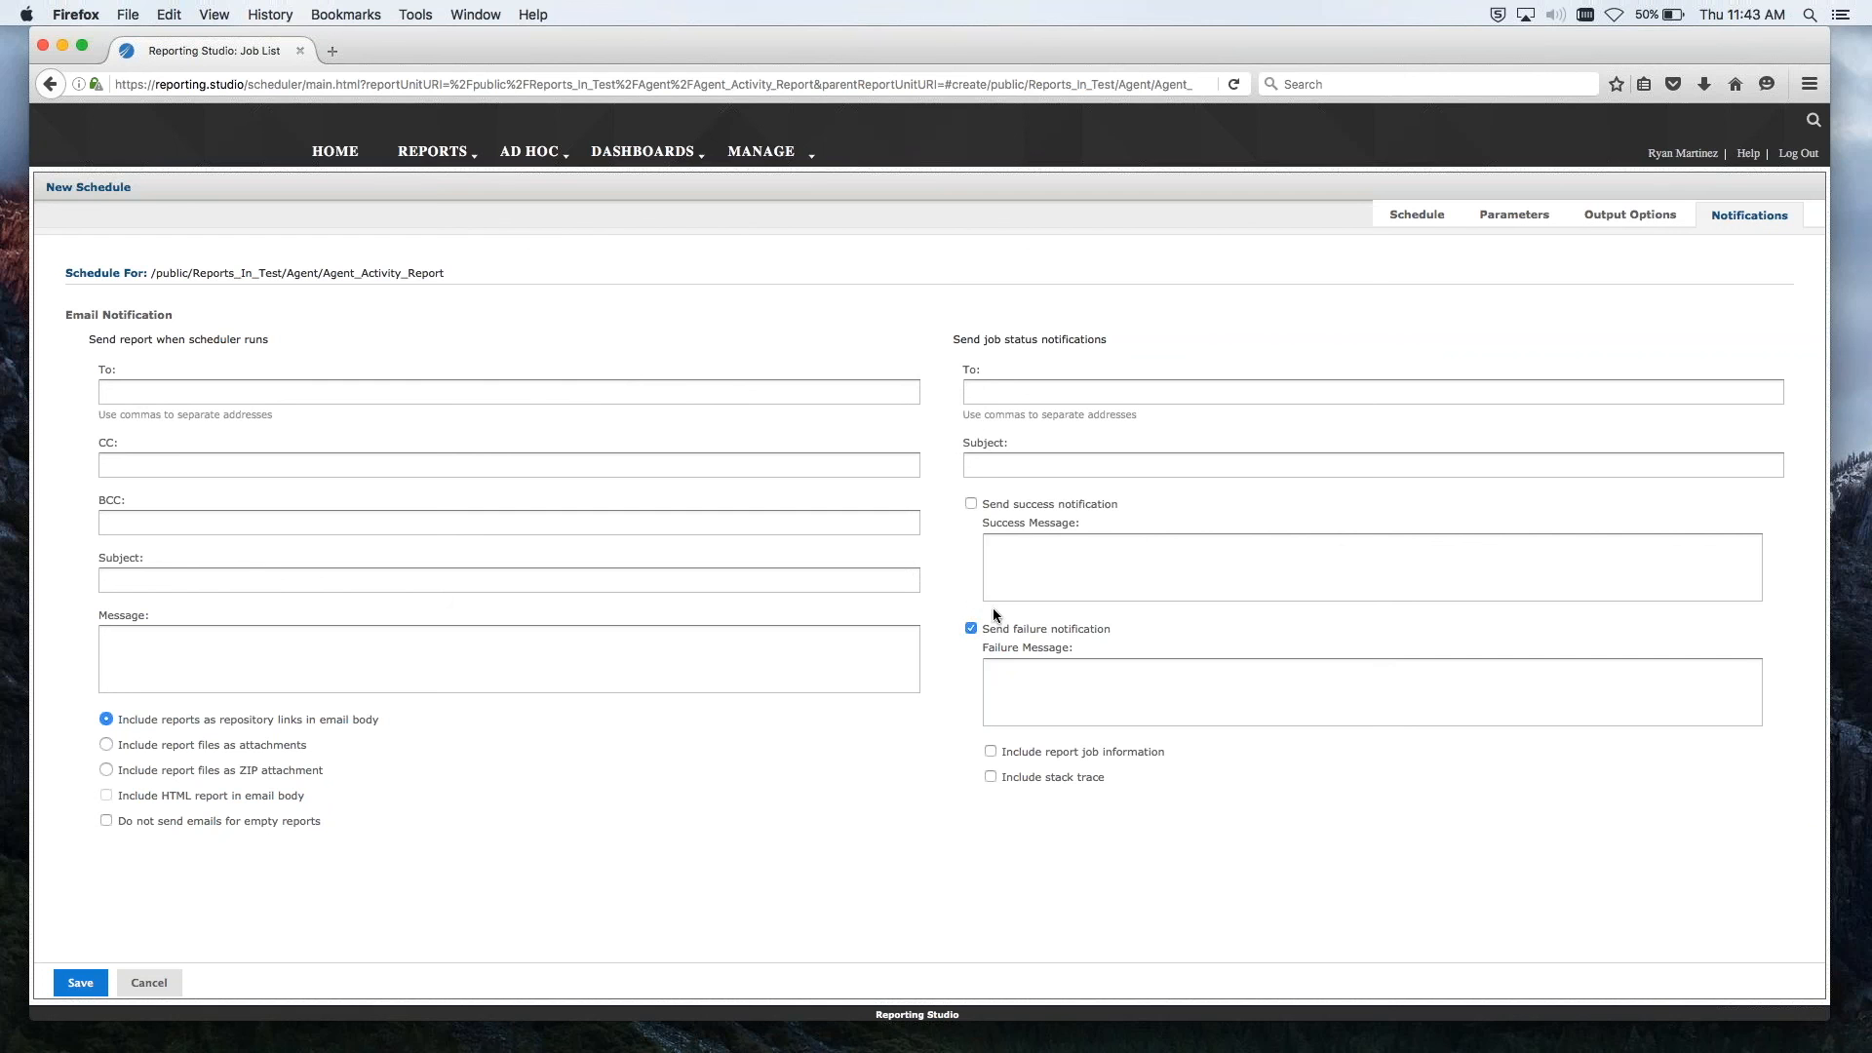
left_click(1006, 389)
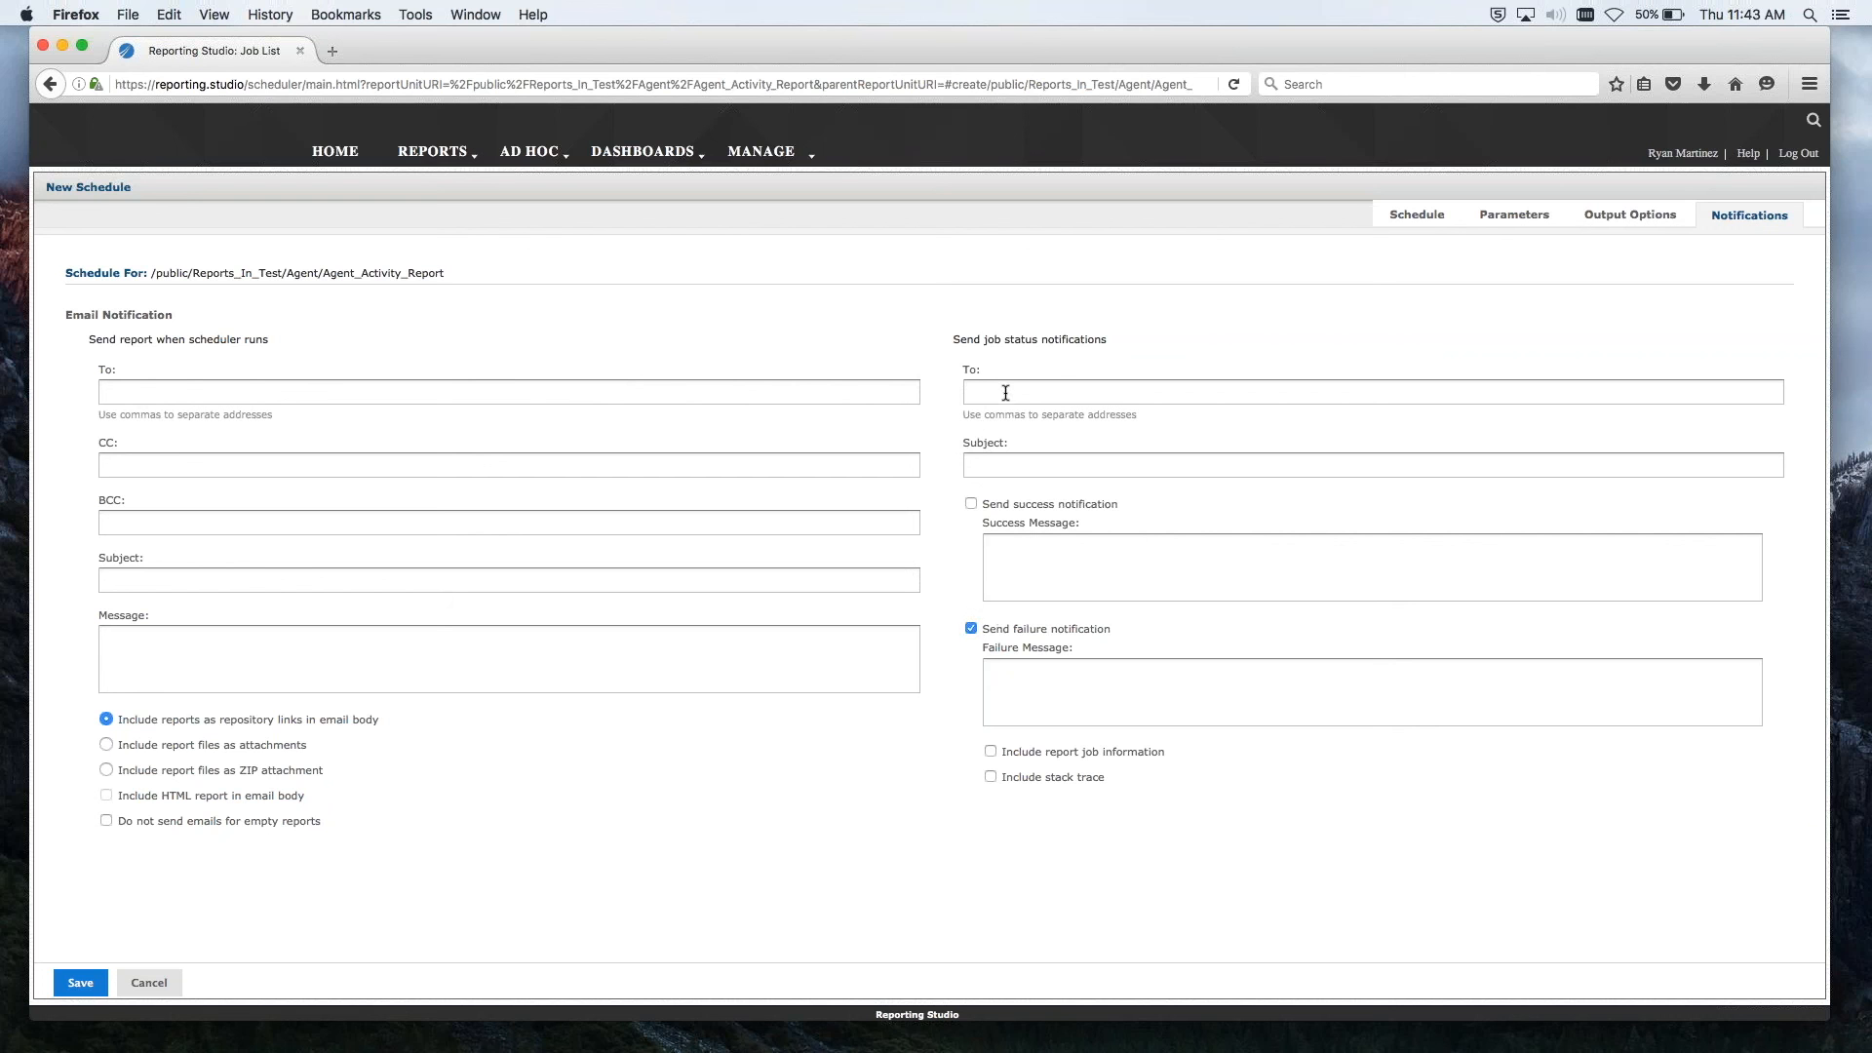